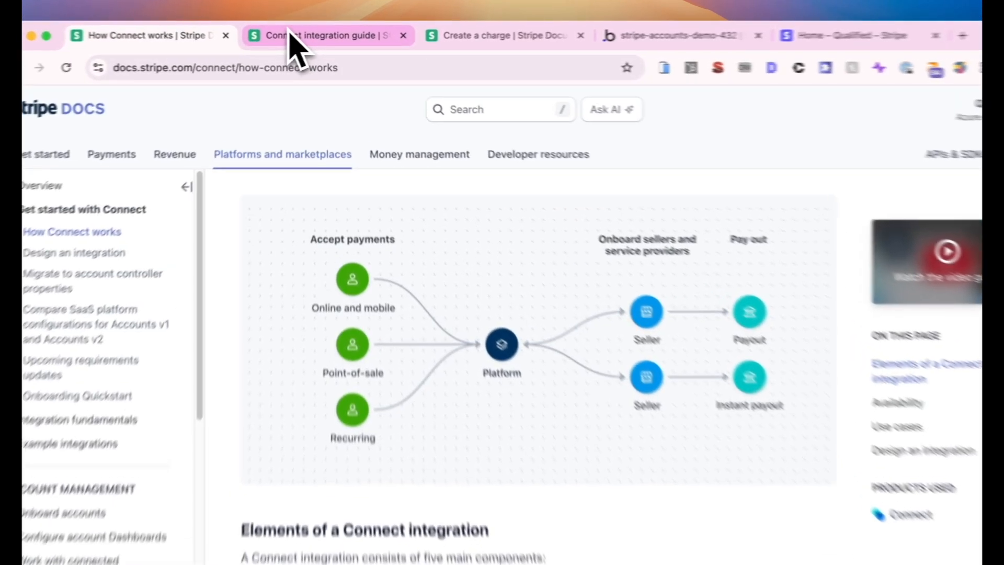
- Open the Connect integration guide and set its dashboard access property to Express
left_click(299, 37)
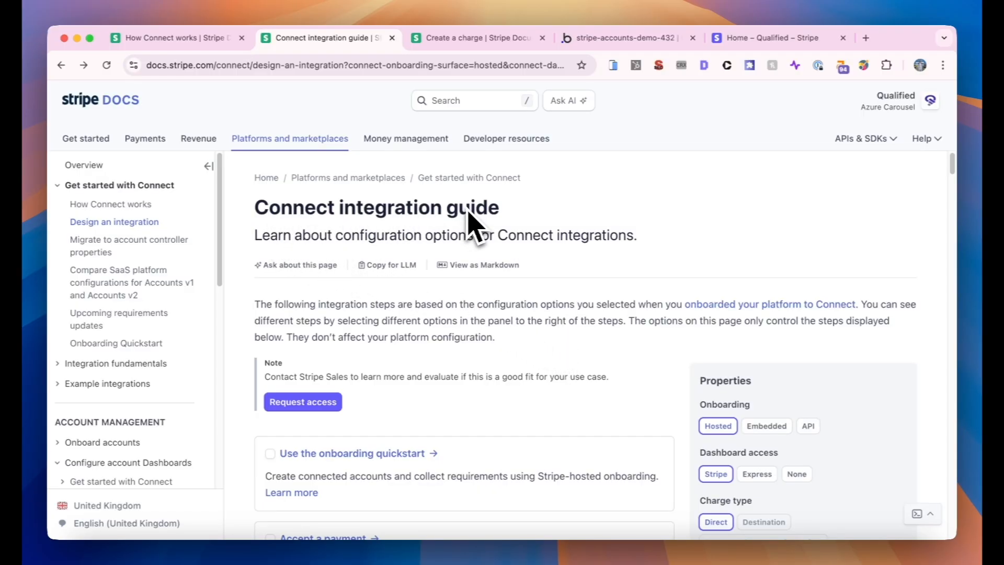
scroll(464, 298, "down", 3)
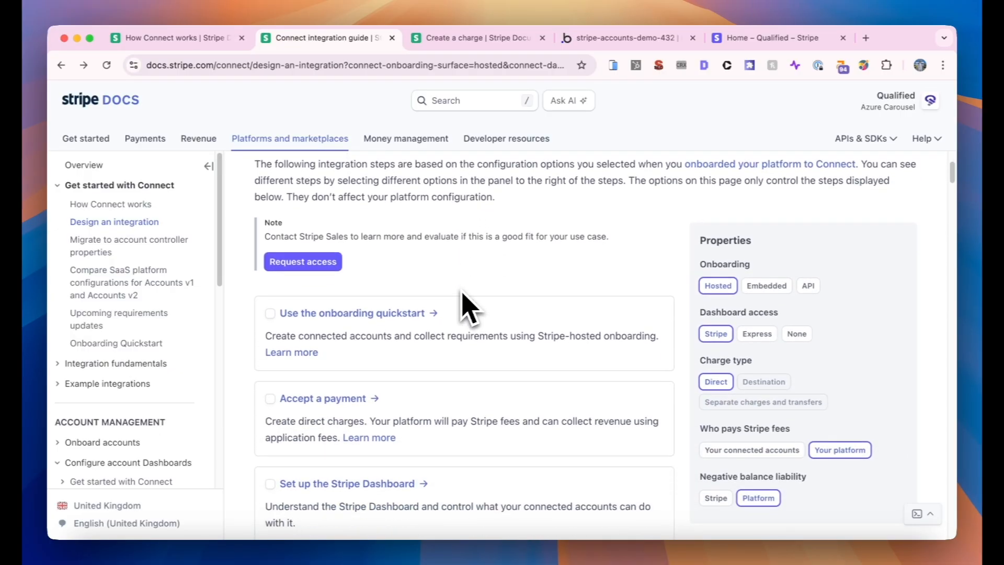
scroll(464, 299, "down", 1)
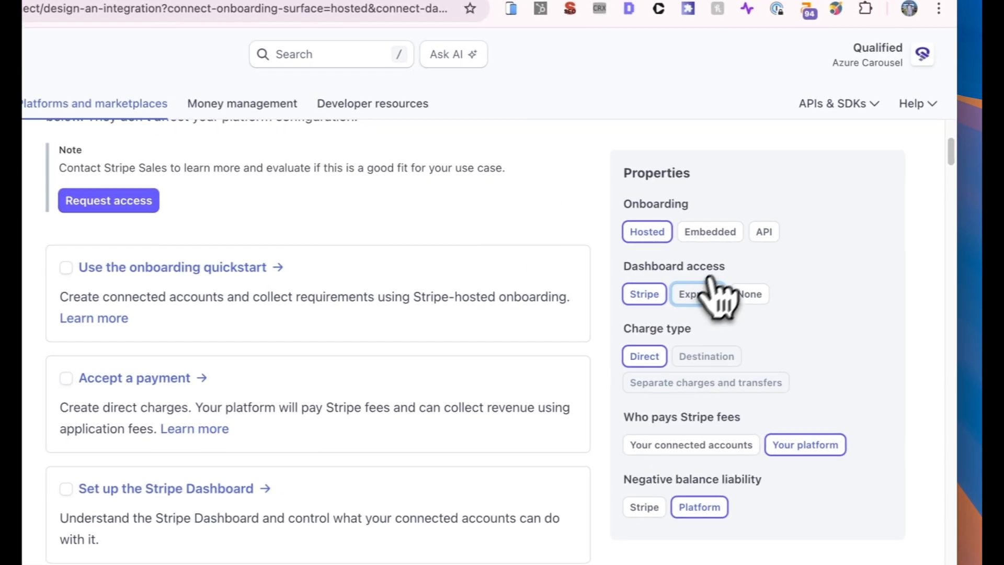
left_click(761, 285)
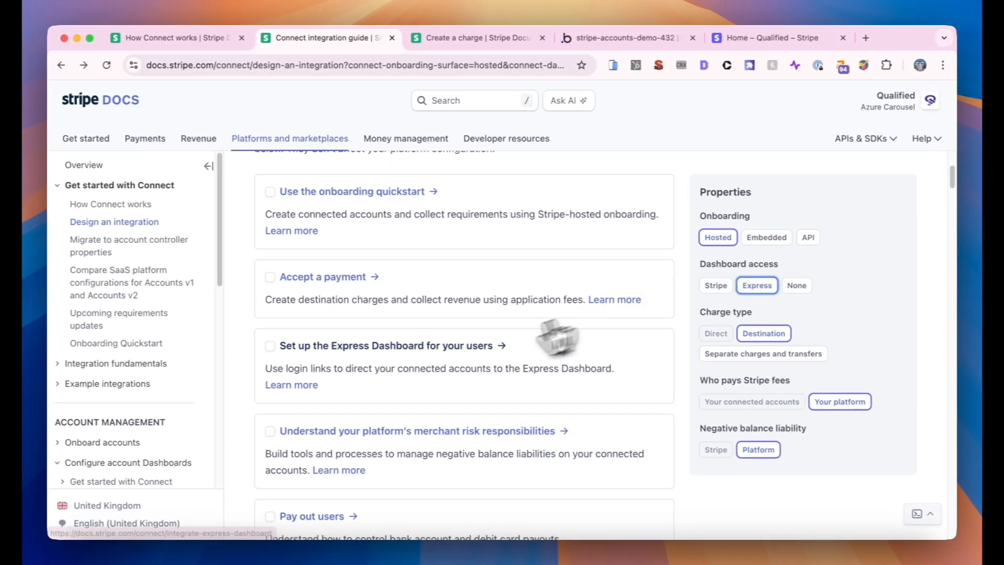
- Compare the Stripe and Express descriptions under "Set up dashboard flows", finishing with Stripe dashboard access selected
scroll(584, 352, "down", 15)
scroll(585, 352, "down", 10)
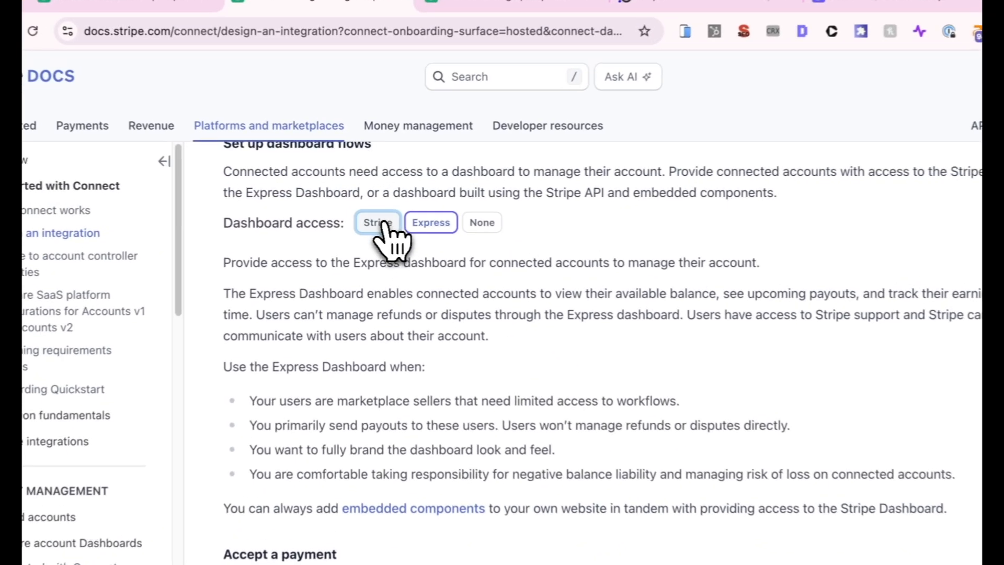
left_click(377, 215)
left_click(404, 214)
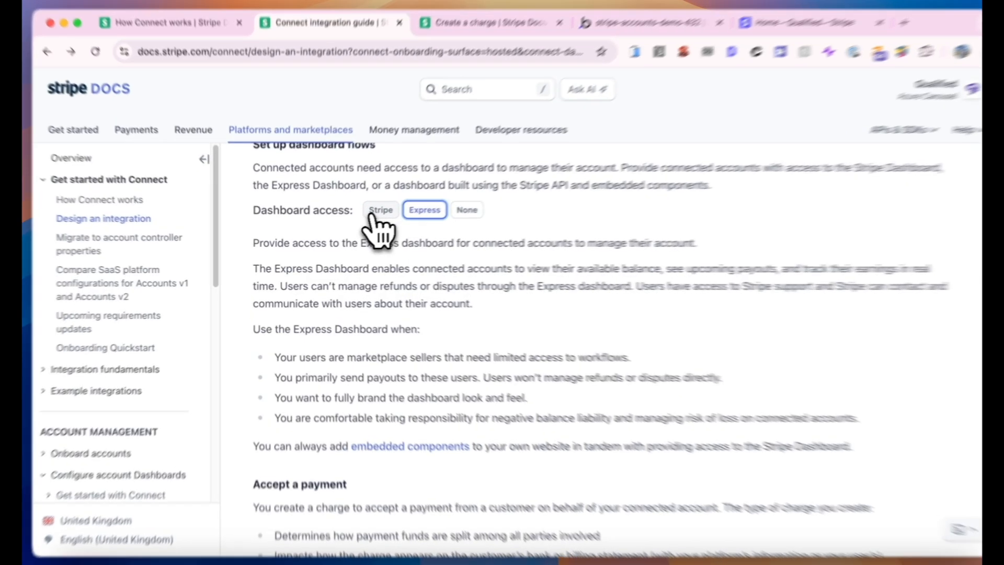
left_click(375, 215)
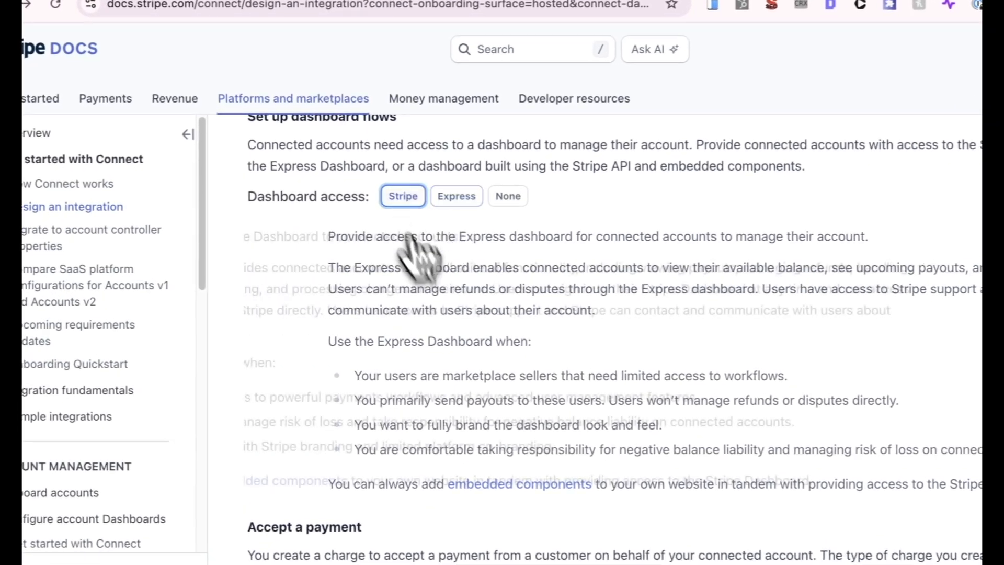
scroll(466, 314, "up", 15)
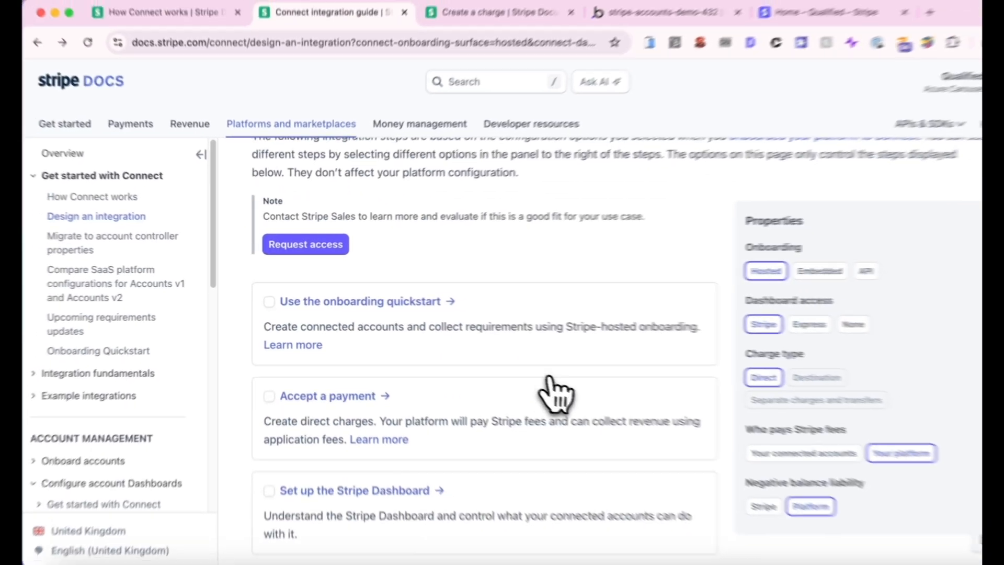
- Compare the charge type options for Stripe and Express dashboard access, and under Stripe have connected accounts pay the Stripe fees
scroll(604, 397, "down", 1)
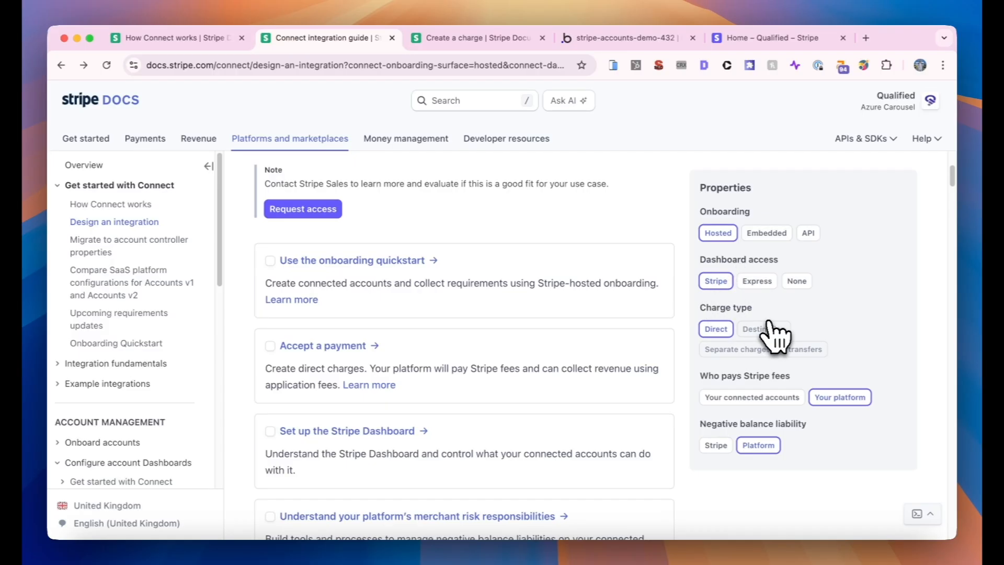
mouse_move(766, 338)
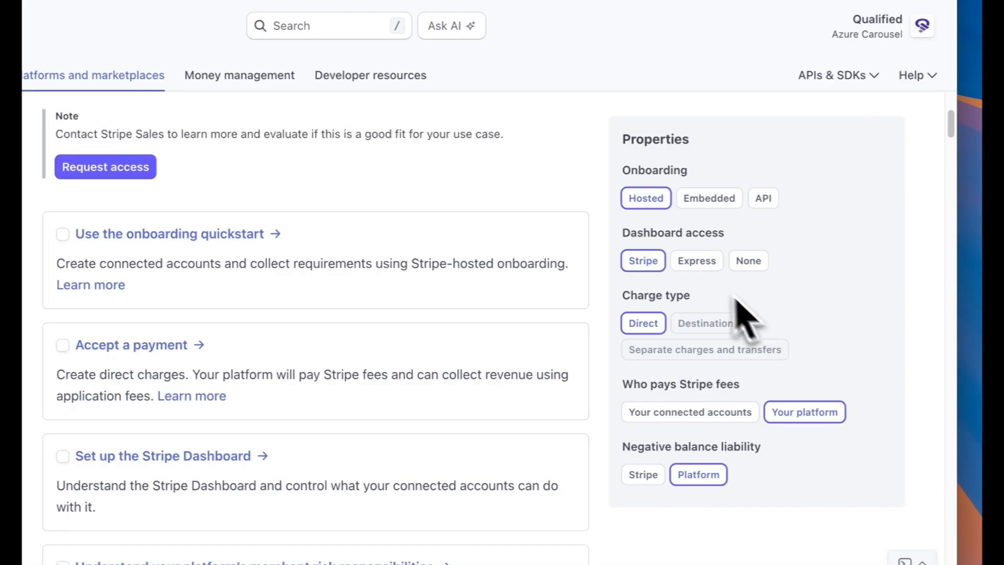
left_click(699, 264)
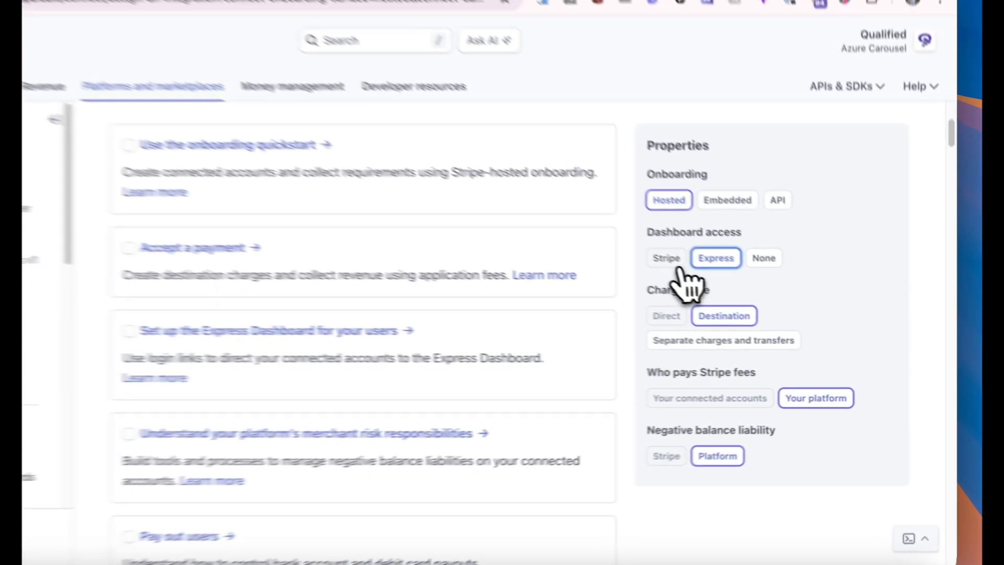
left_click(721, 285)
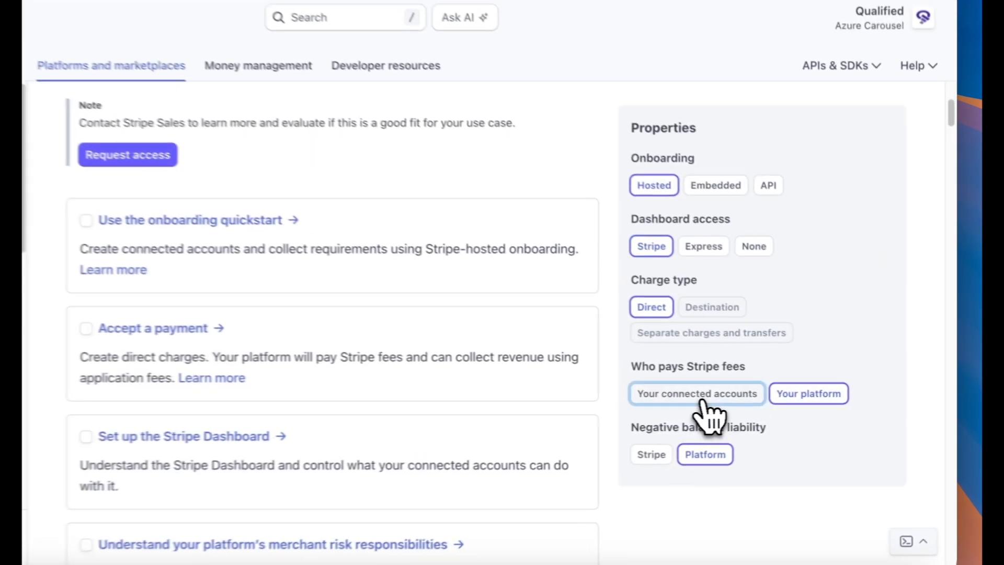
left_click(704, 399)
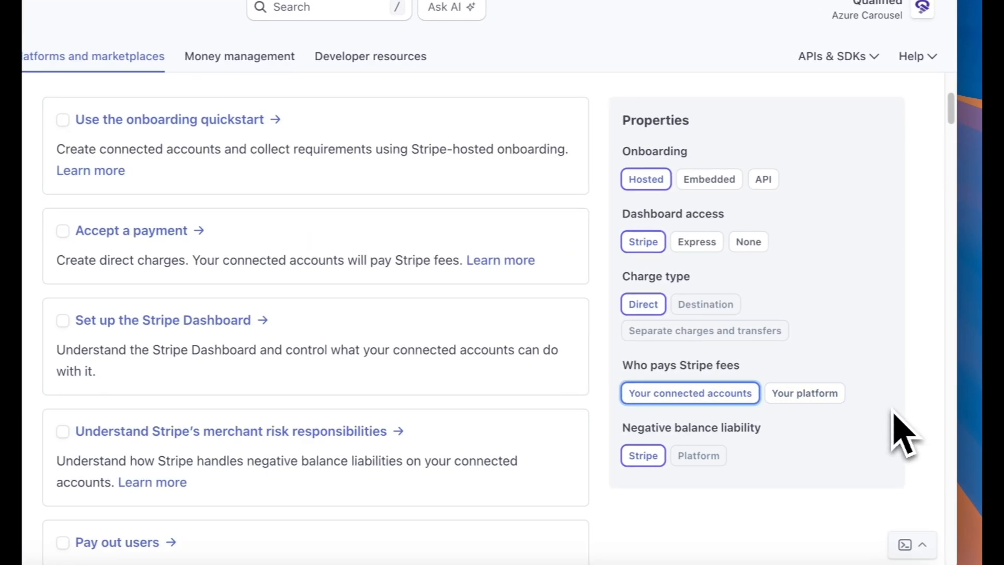
- Alternate dashboard access between Express and Stripe to compare fee and liability options, ending with connected accounts paying Stripe fees
left_click(697, 242)
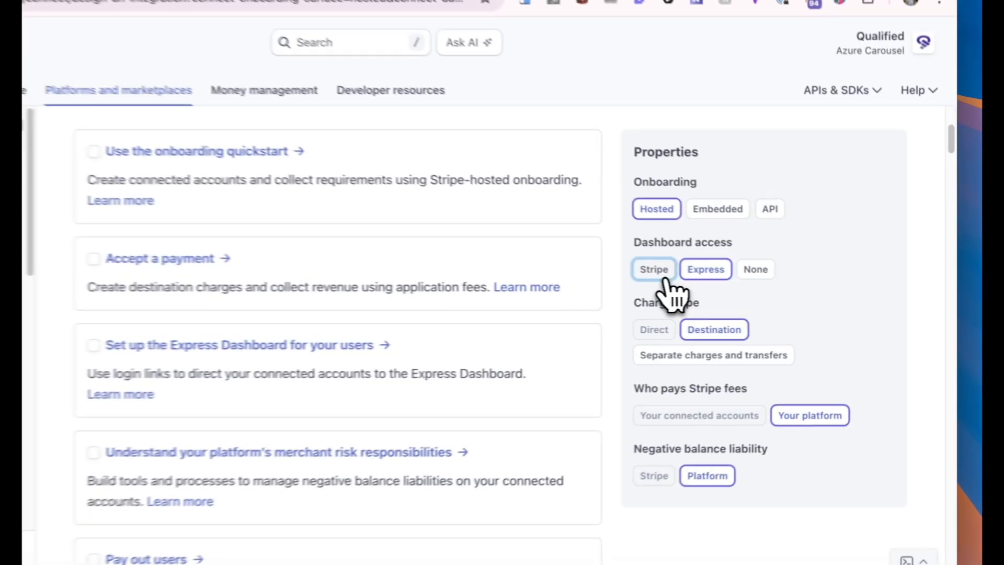
left_click(717, 283)
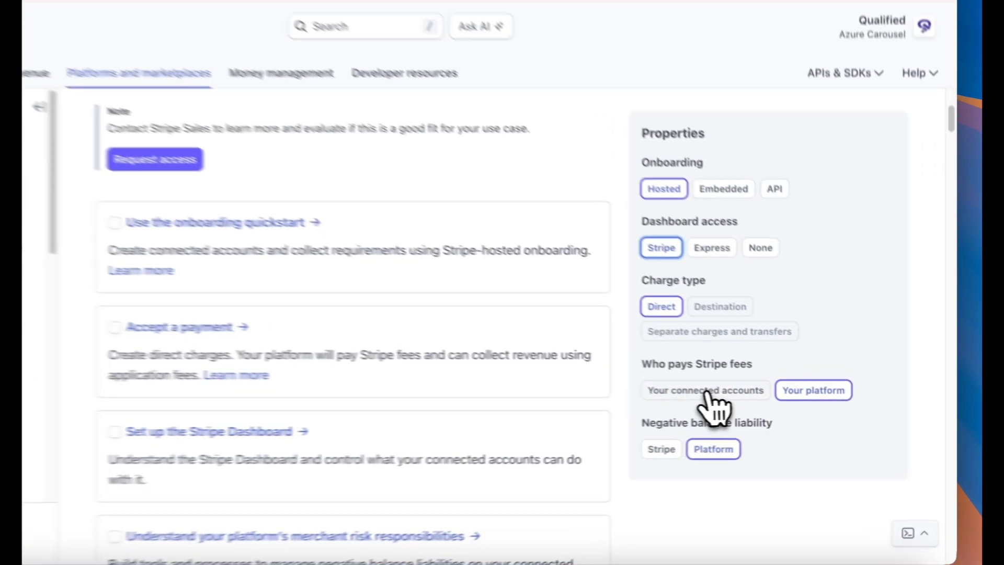
left_click(750, 397)
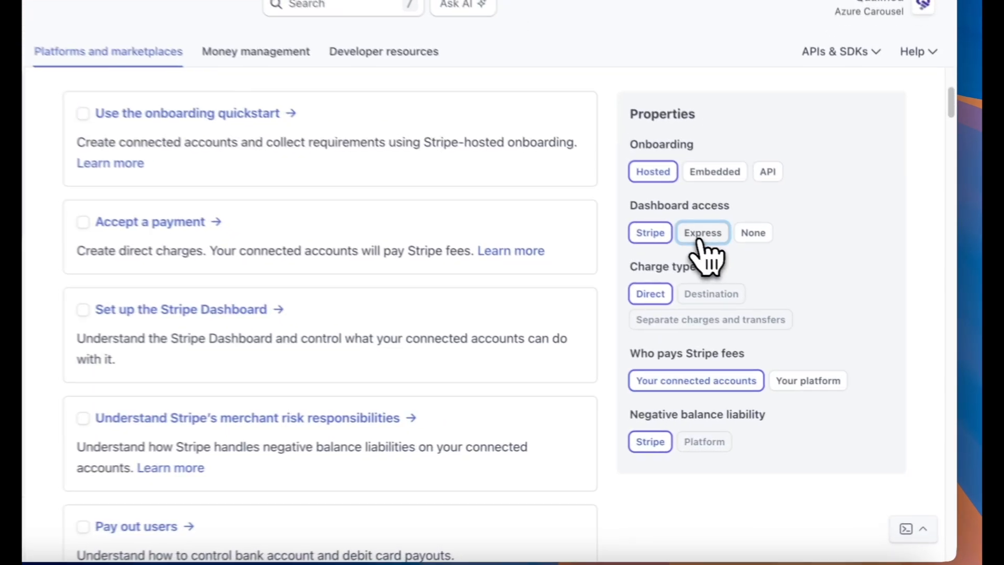
left_click(757, 281)
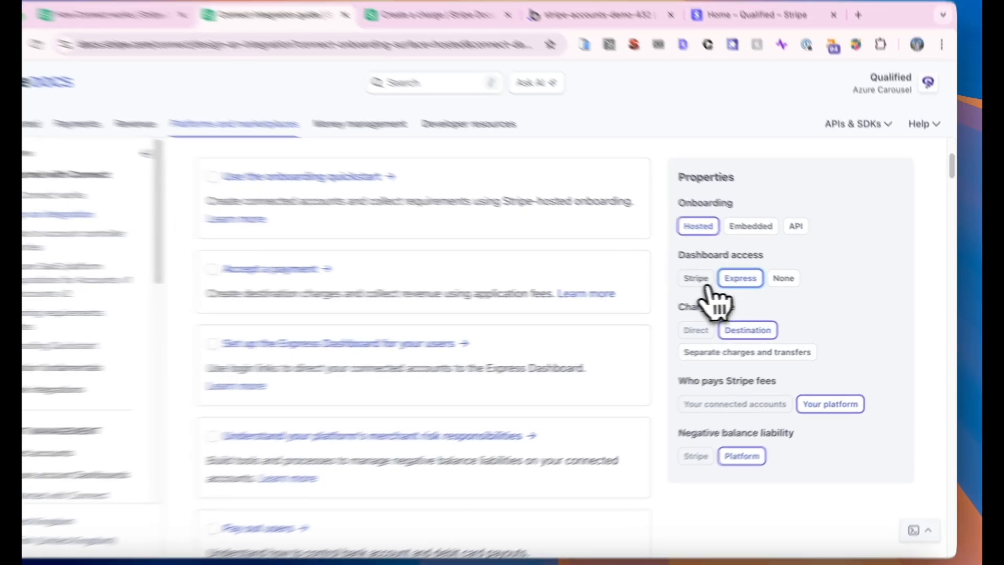
left_click(703, 280)
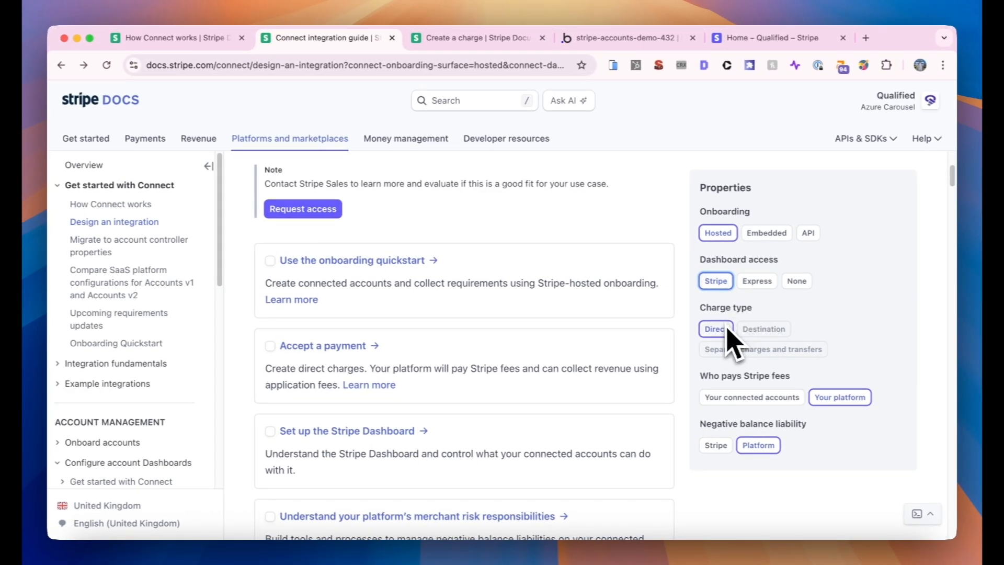
left_click(770, 396)
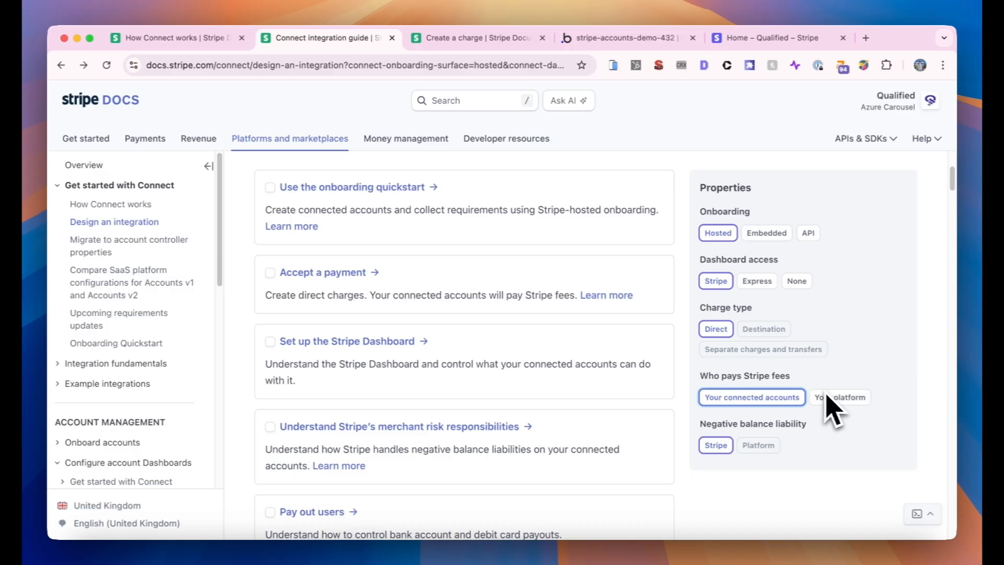
- Check the charge type guidance, preview the Express dashboard properties, and return dashboard access to Stripe
mouse_move(817, 354)
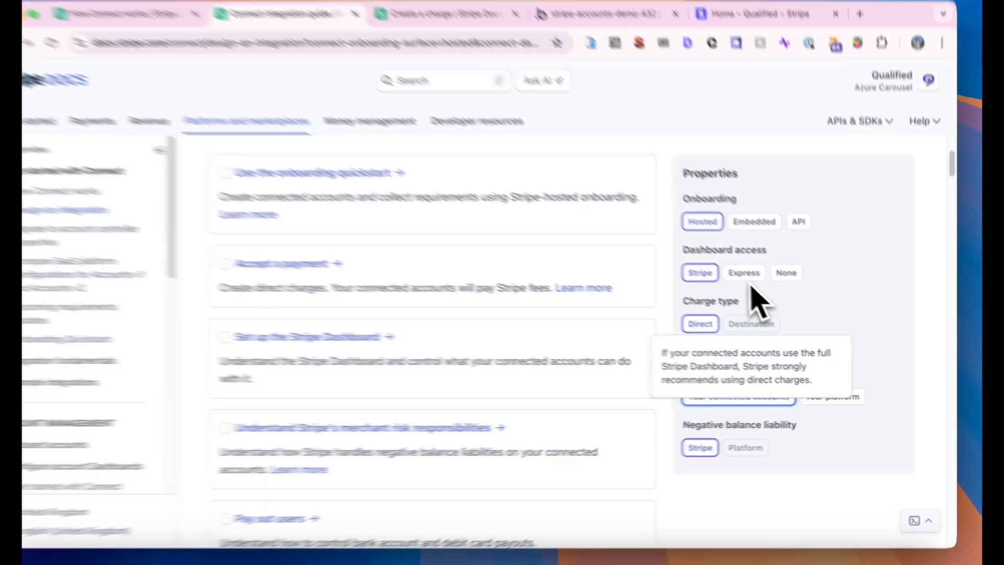
left_click(744, 273)
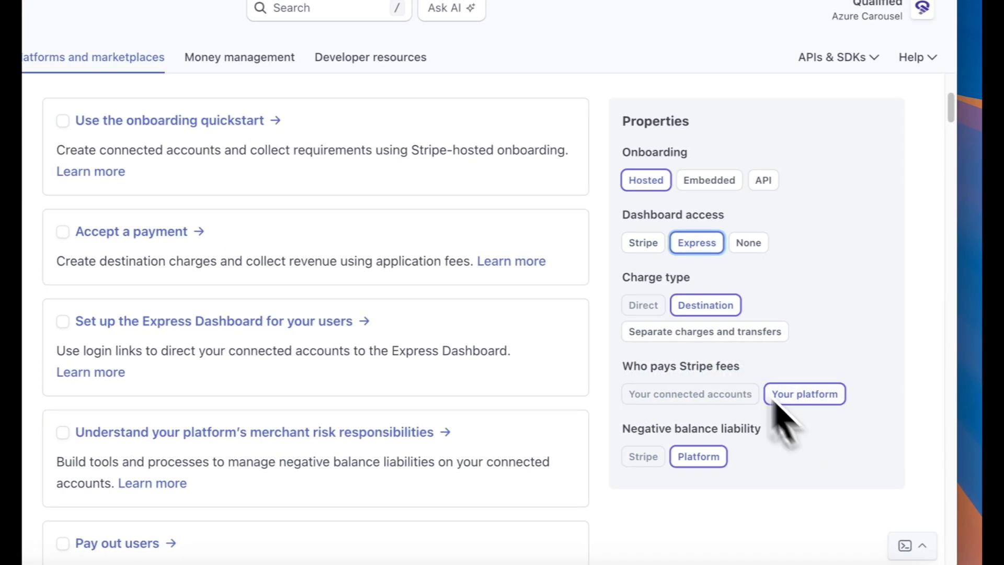
left_click(645, 245)
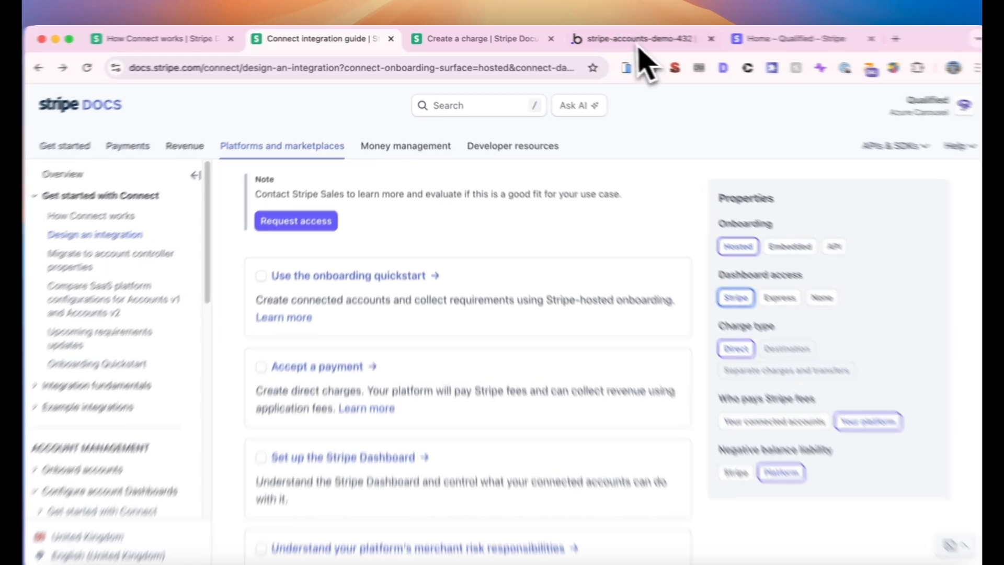
- View the Bubble editor briefly, switch to the Stripe dashboard, and open the form for creating a new sandbox
left_click(623, 38)
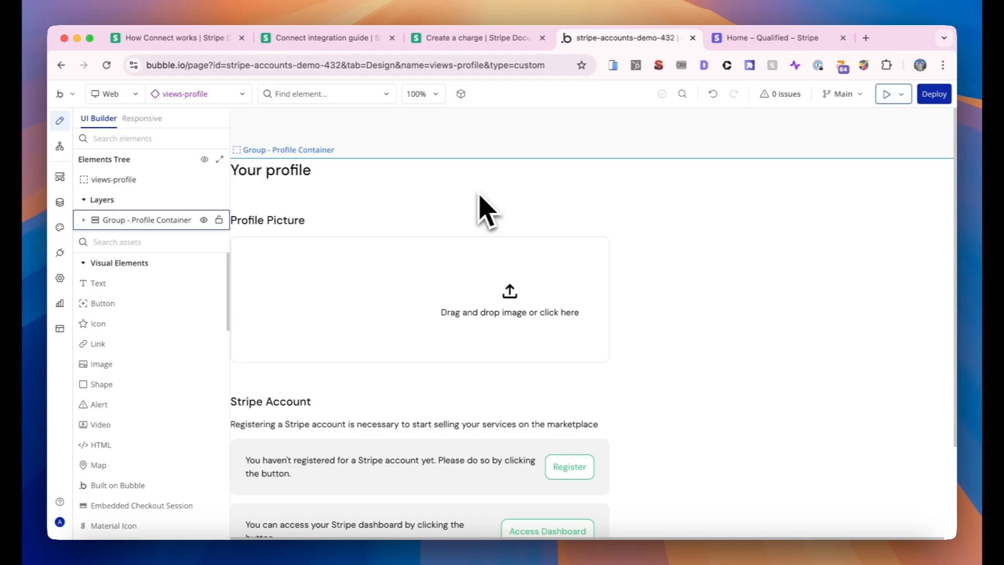
left_click(747, 41)
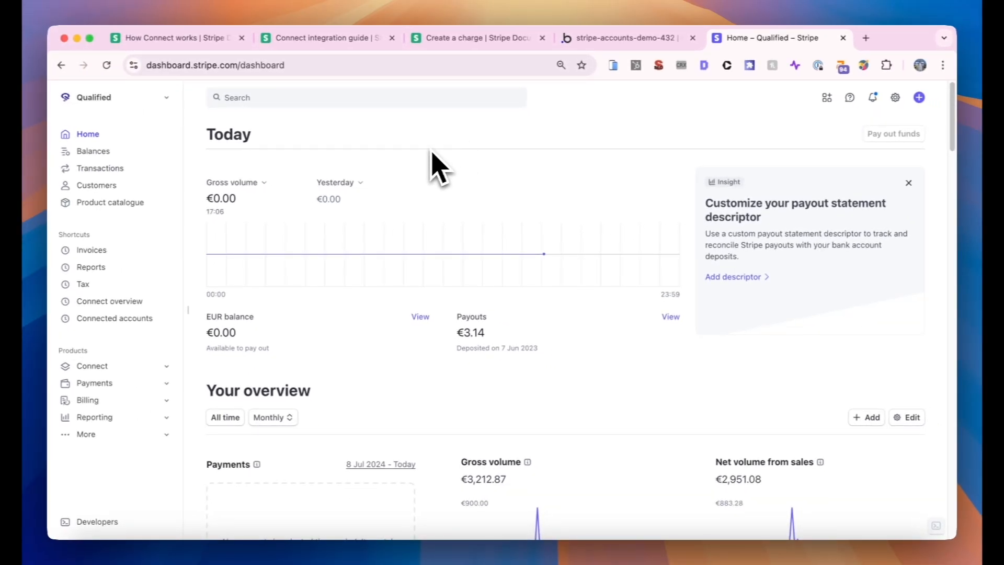
left_click(146, 99)
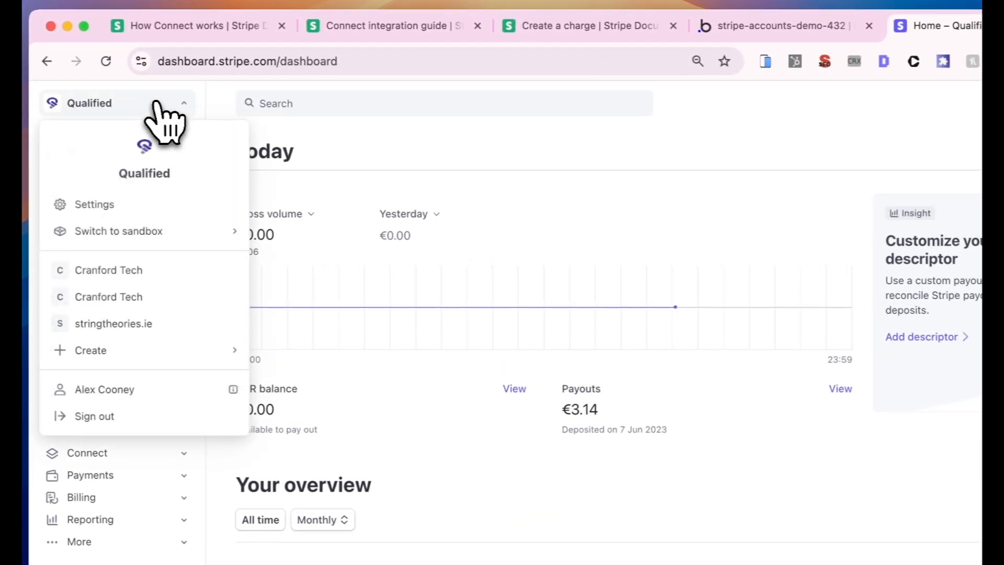
mouse_move(210, 231)
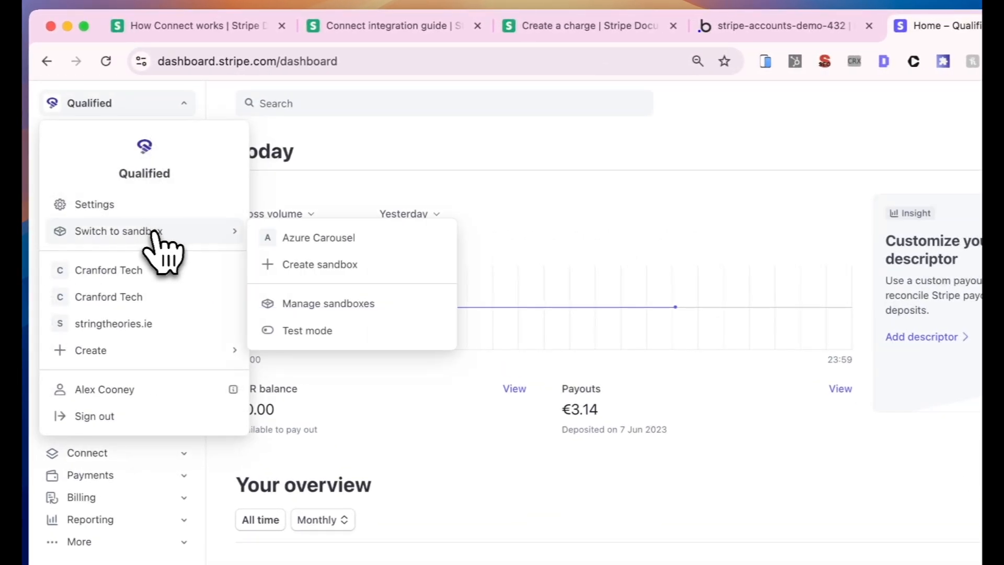
left_click(354, 264)
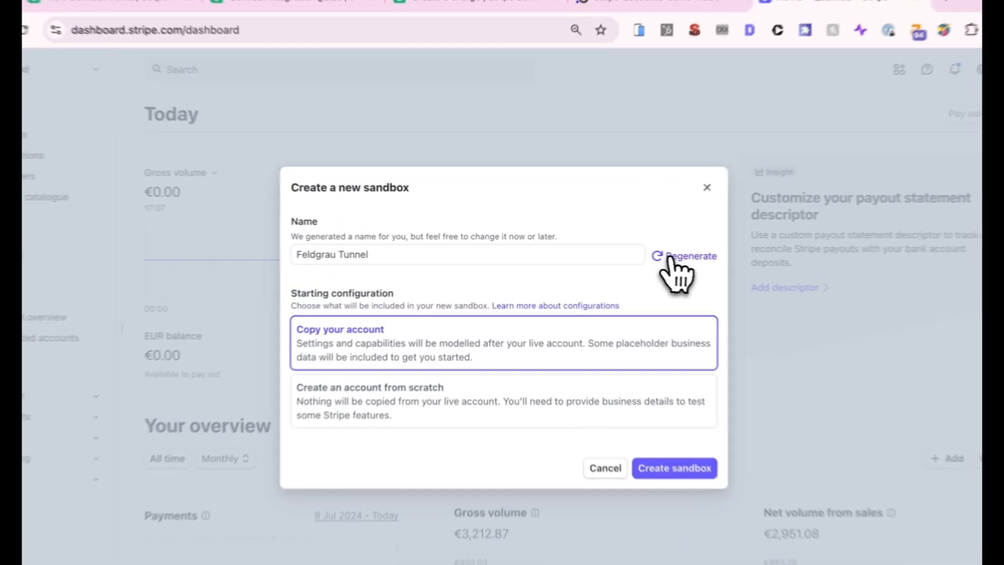
- Regenerate the sandbox name twice, choose to create an account from scratch, and create the sandbox
left_click(644, 251)
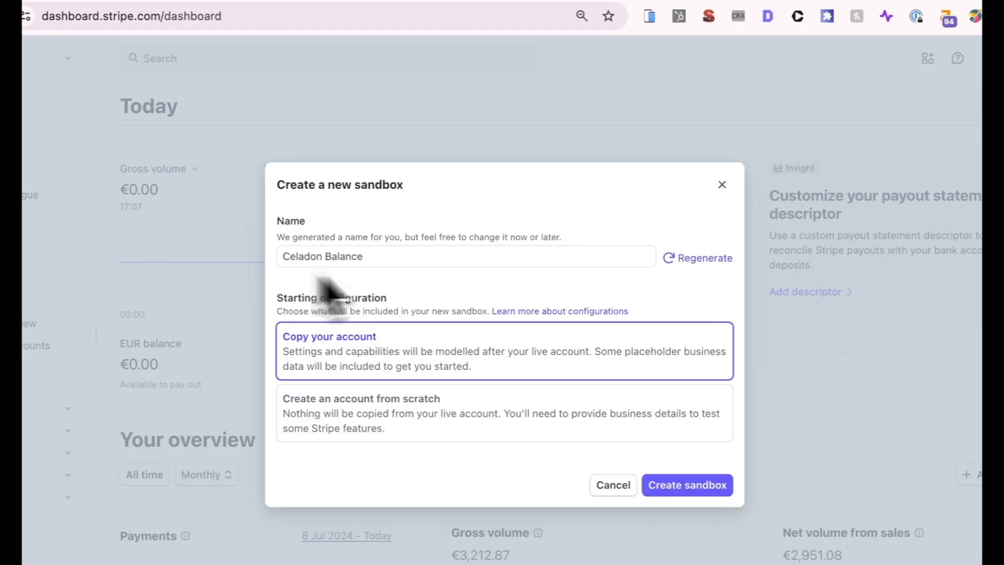
left_click(638, 211)
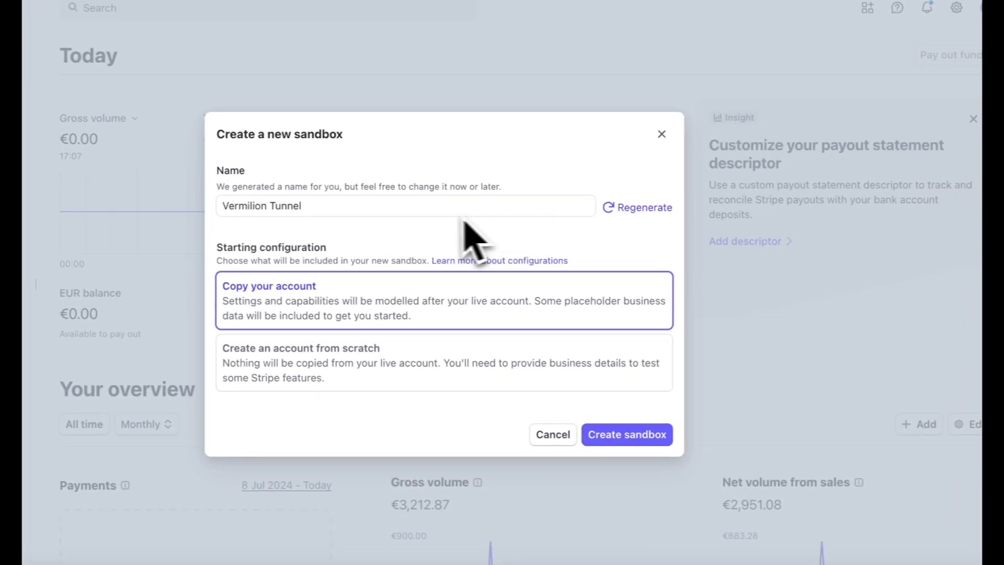
left_click(407, 385)
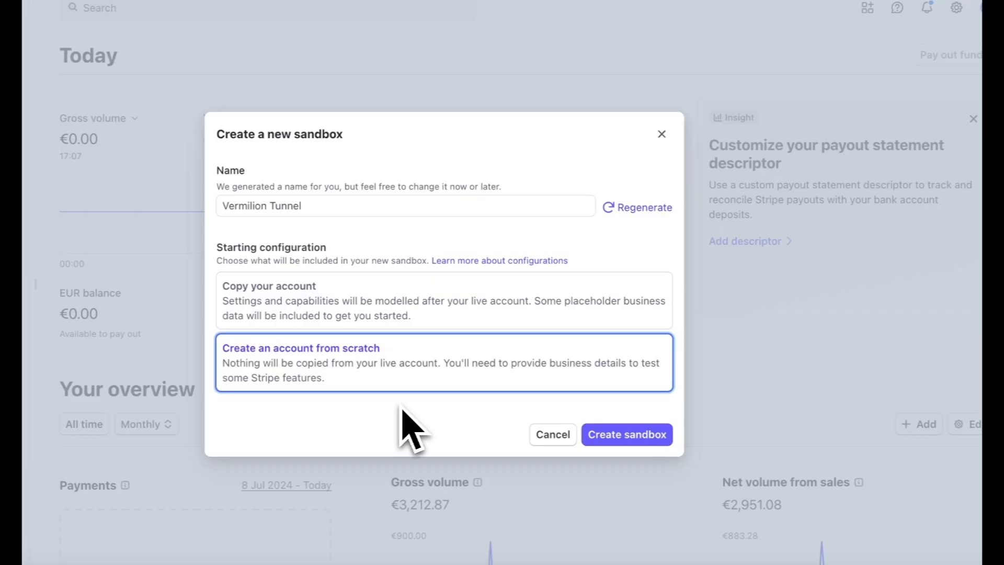
left_click(619, 437)
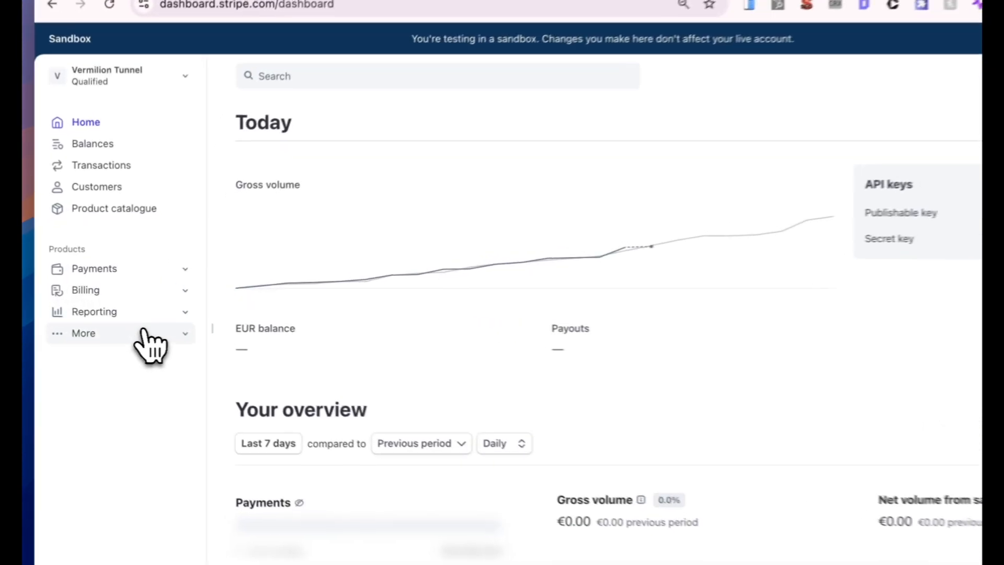
- Open the Connect product in the new sandbox and start its setup
left_click(132, 324)
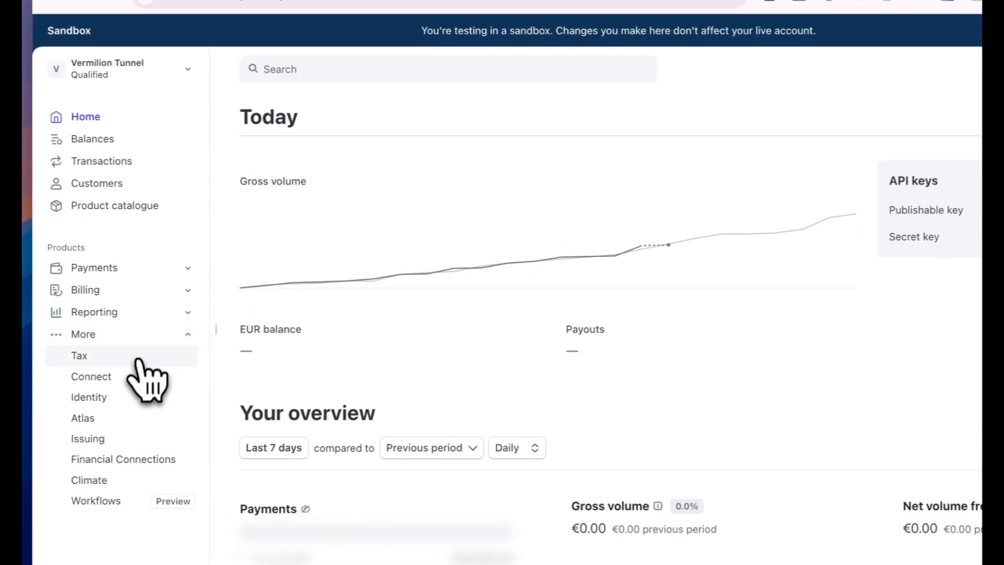
left_click(142, 375)
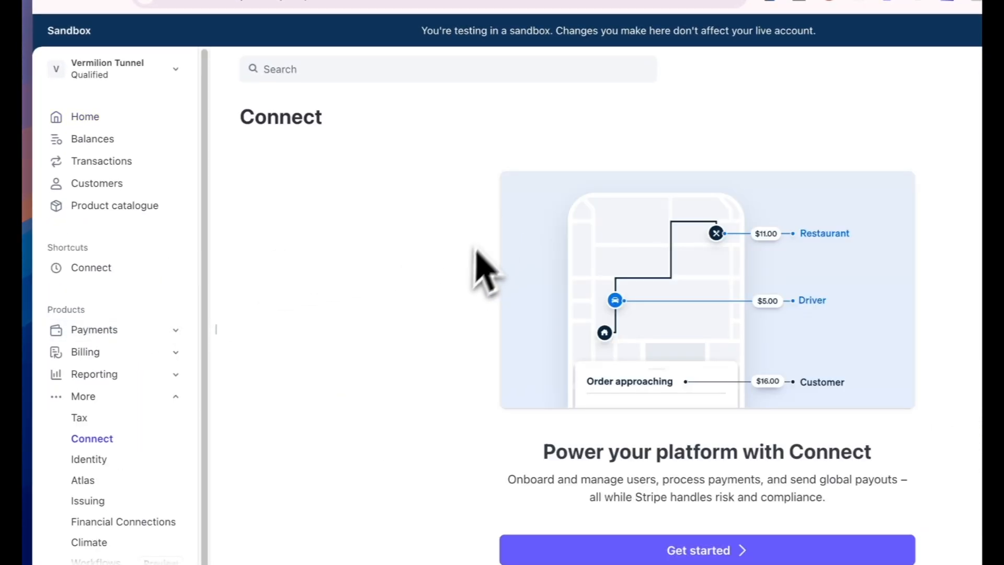
scroll(474, 288, "down", 1)
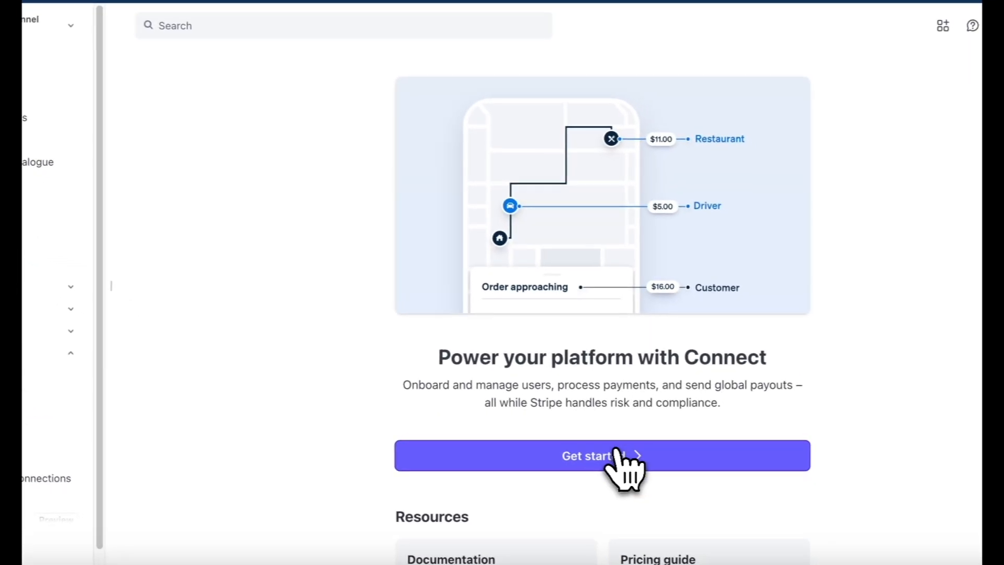
left_click(623, 456)
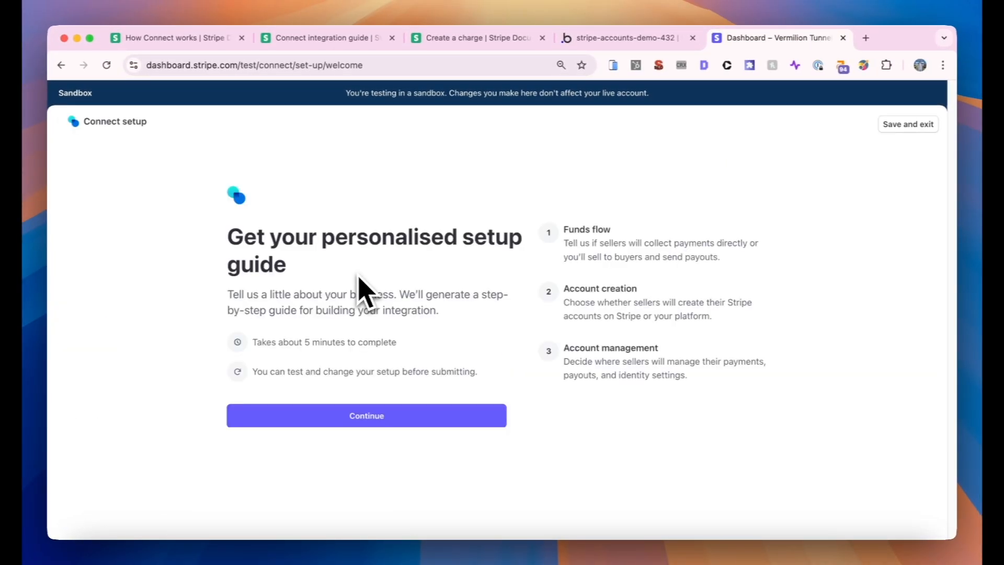
- Complete Connect setup with direct seller payments, the Invoicing industry, Stripe-hosted onboarding, Stripe Dashboard account management, and Stripe managing risk
left_click(378, 414)
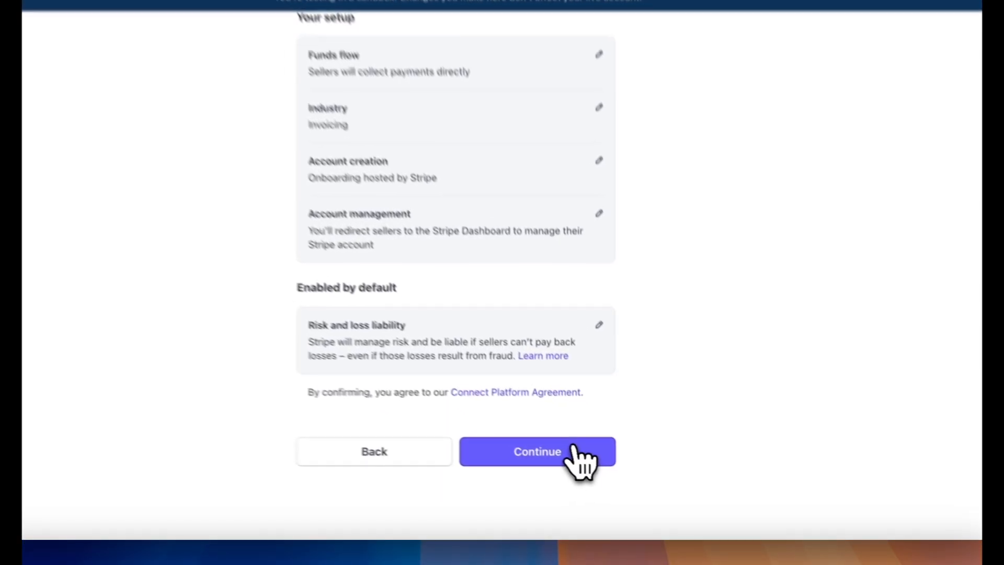
left_click(596, 454)
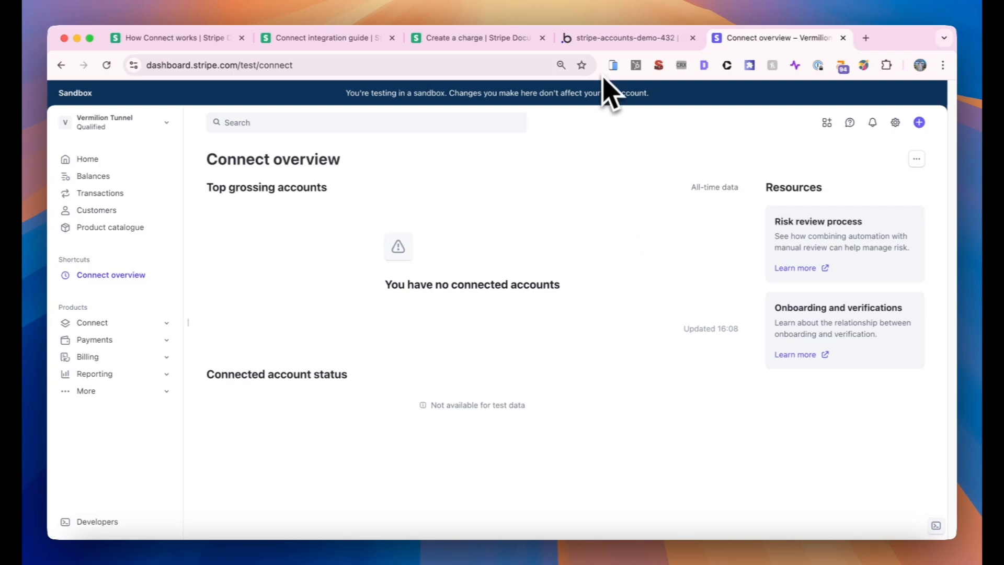
- Switch to the Bubble editor and bring up the key fields of the Stripe Connect - Marketplace plugin
left_click(602, 42)
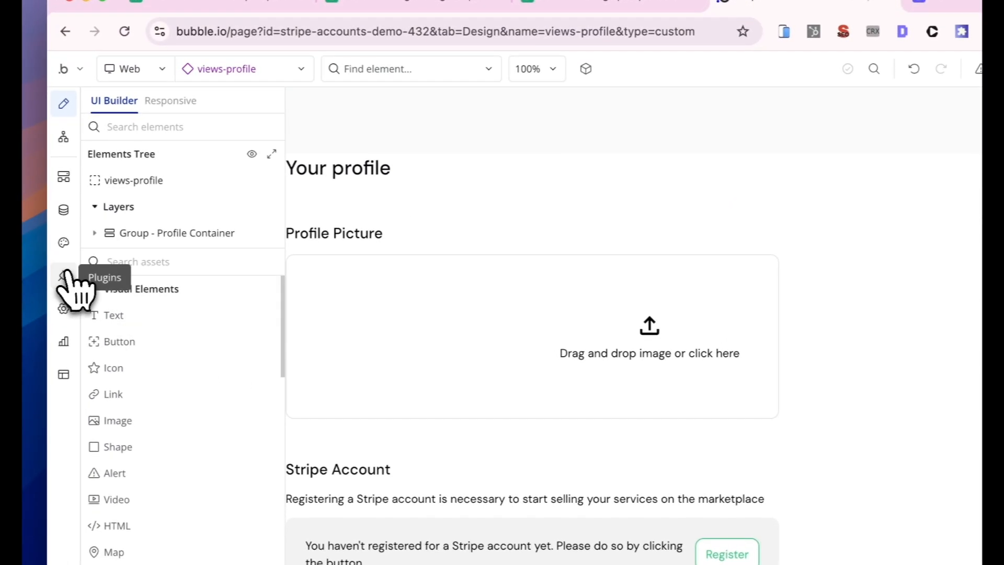
left_click(65, 279)
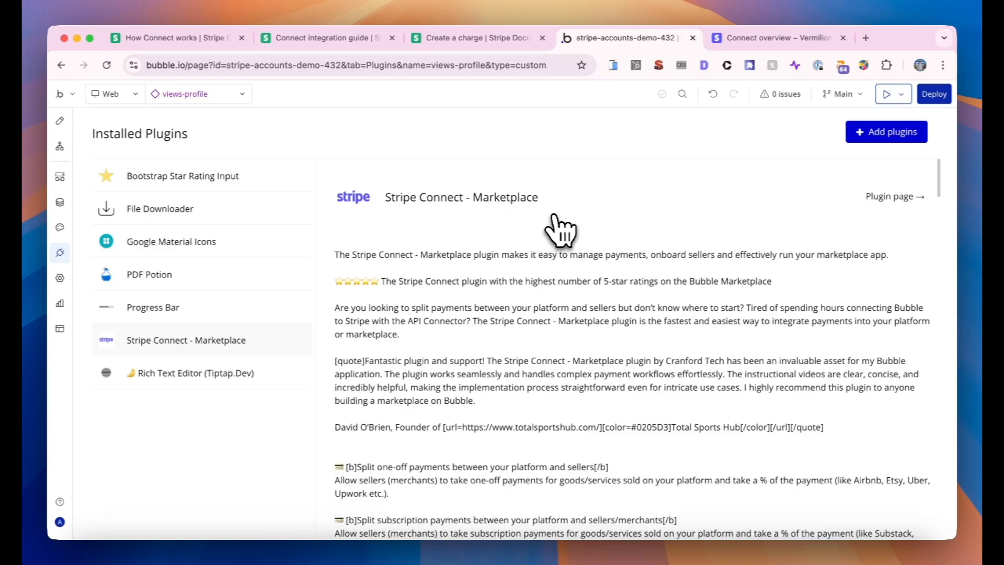
scroll(571, 290, "down", 10)
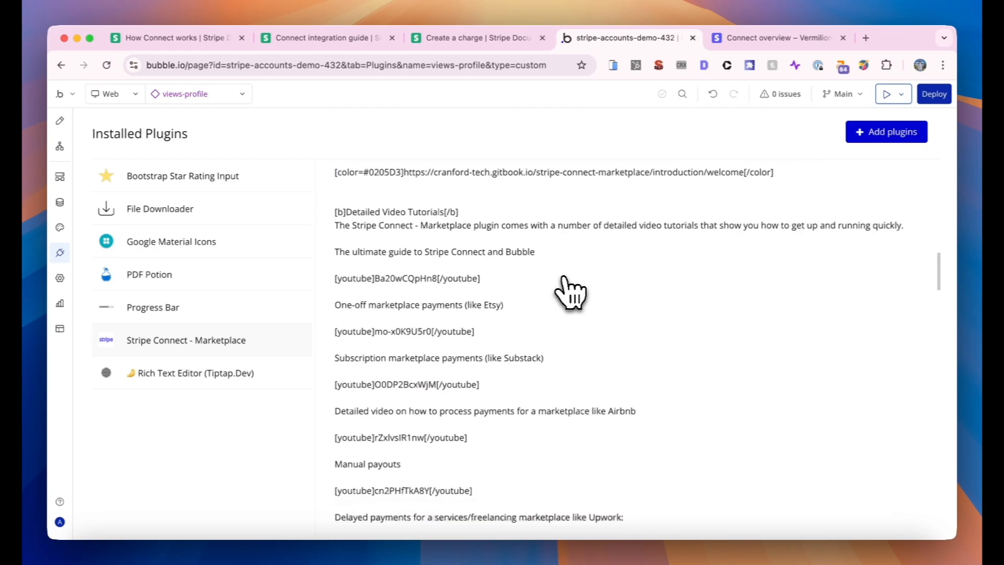
scroll(570, 290, "down", 15)
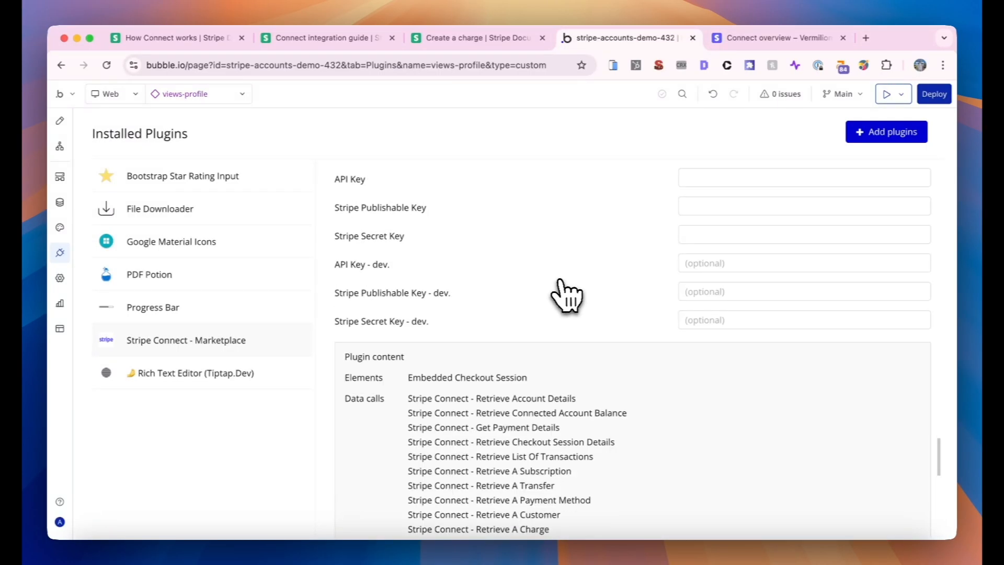
scroll(562, 286, "up", 2)
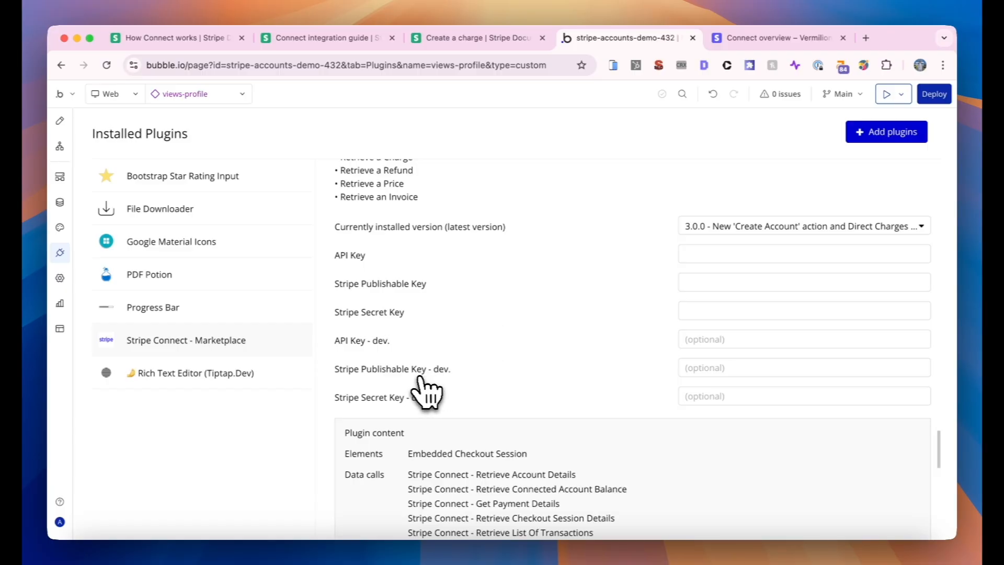
- Copy the sandbox's publishable key from the Stripe developer settings into the Bubble plugin's Stripe Publishable Key - dev. field
left_click(787, 39)
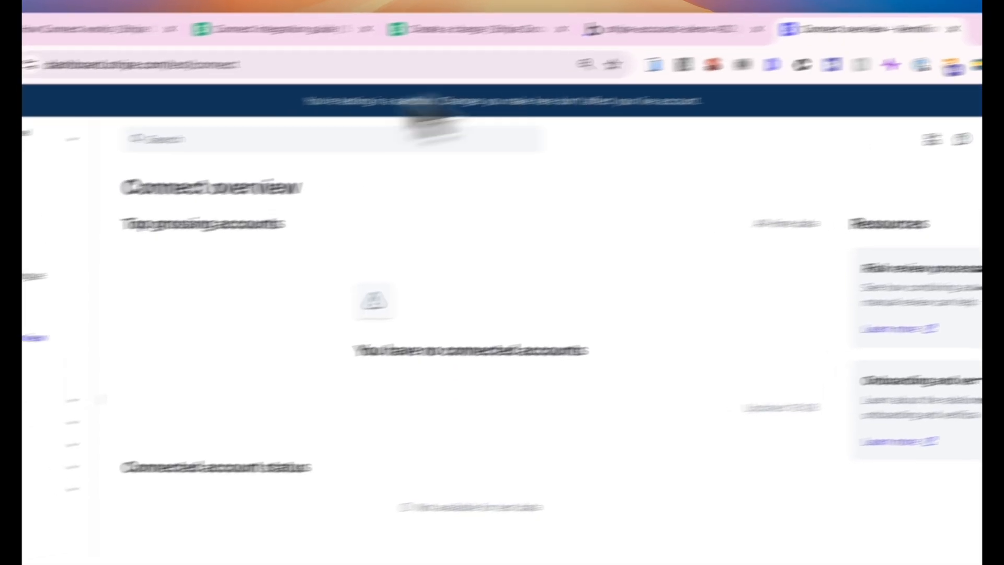
left_click(105, 521)
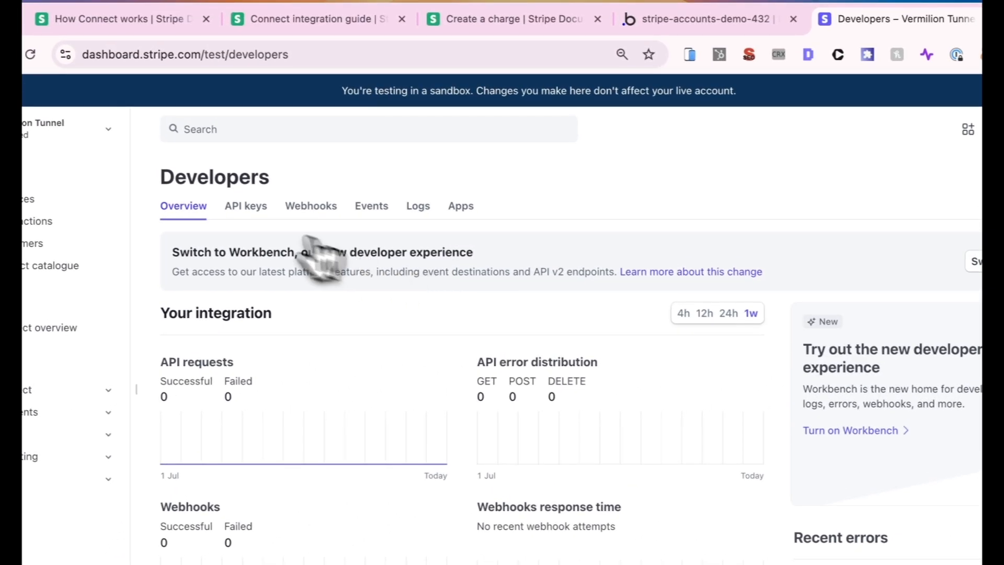
left_click(245, 207)
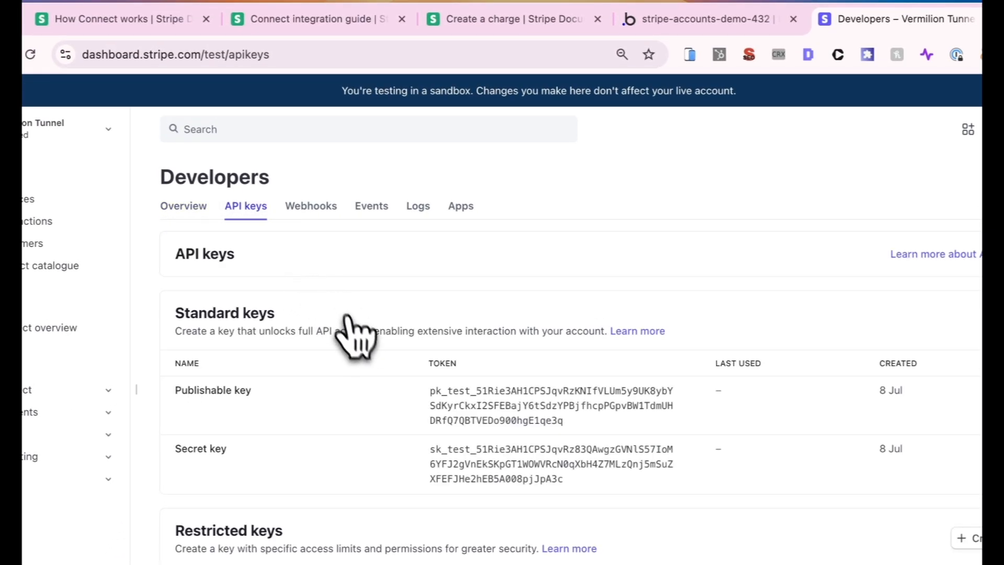
left_click(510, 407)
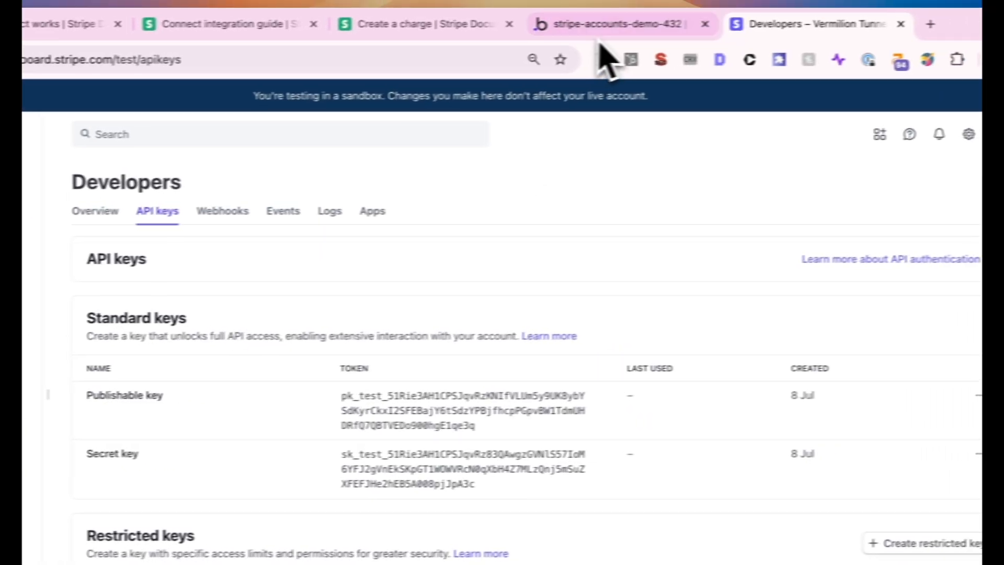
left_click(612, 24)
left_click(699, 361)
key("ctrl+v")
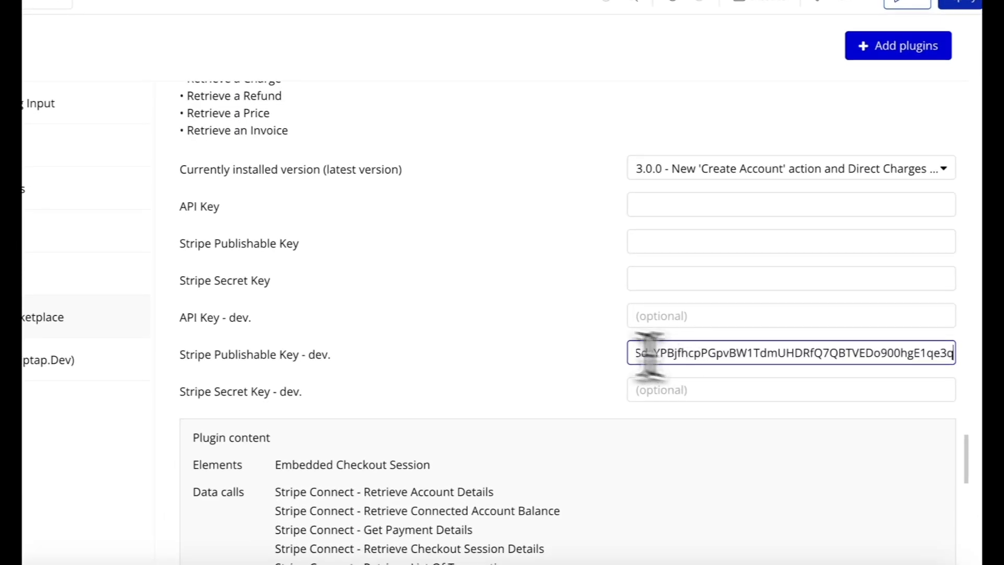
left_click(546, 345)
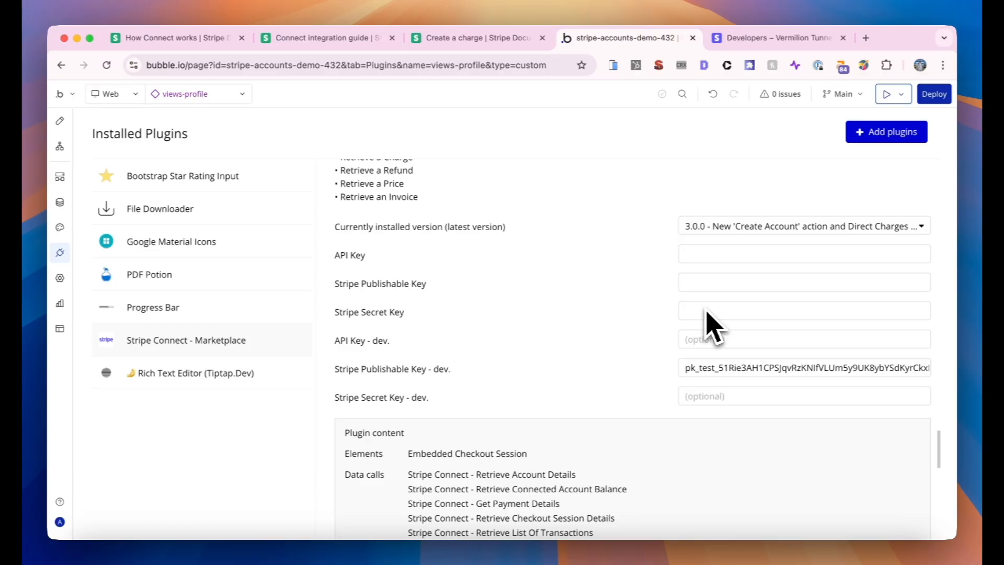
- Copy the sandbox's secret key from Stripe into the Bubble plugin's Stripe Secret Key - dev. field
left_click(763, 39)
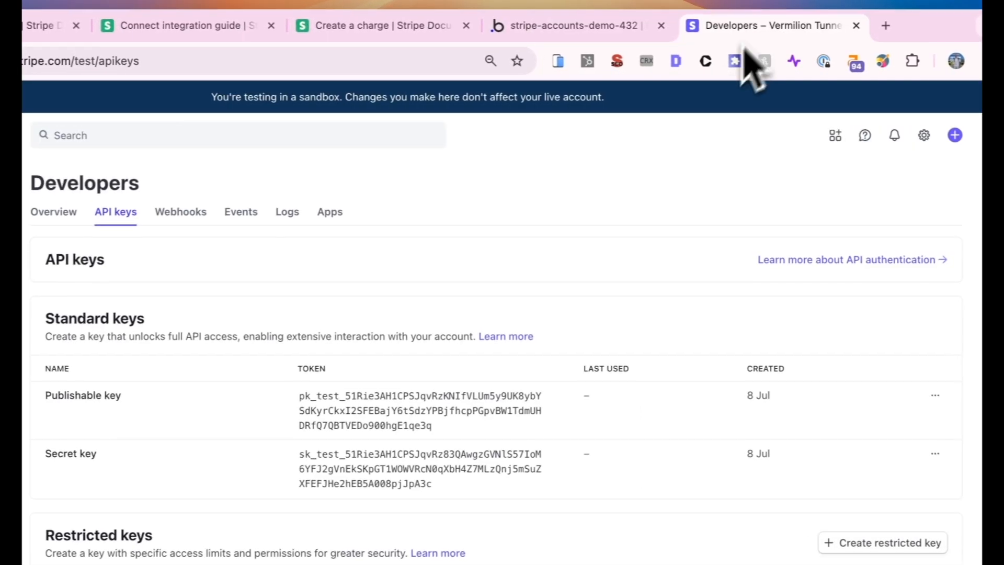
left_click(425, 442)
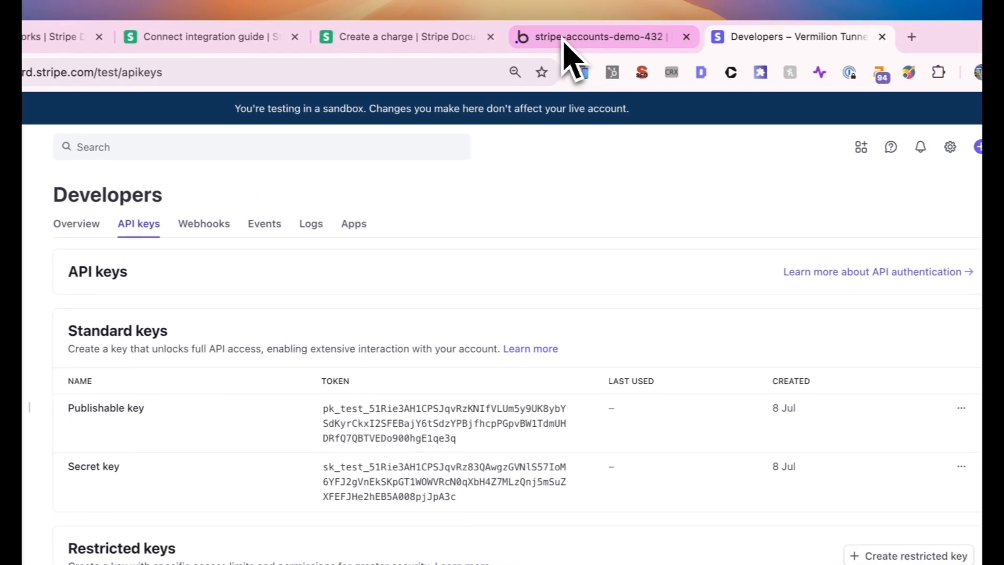
left_click(566, 44)
left_click(740, 386)
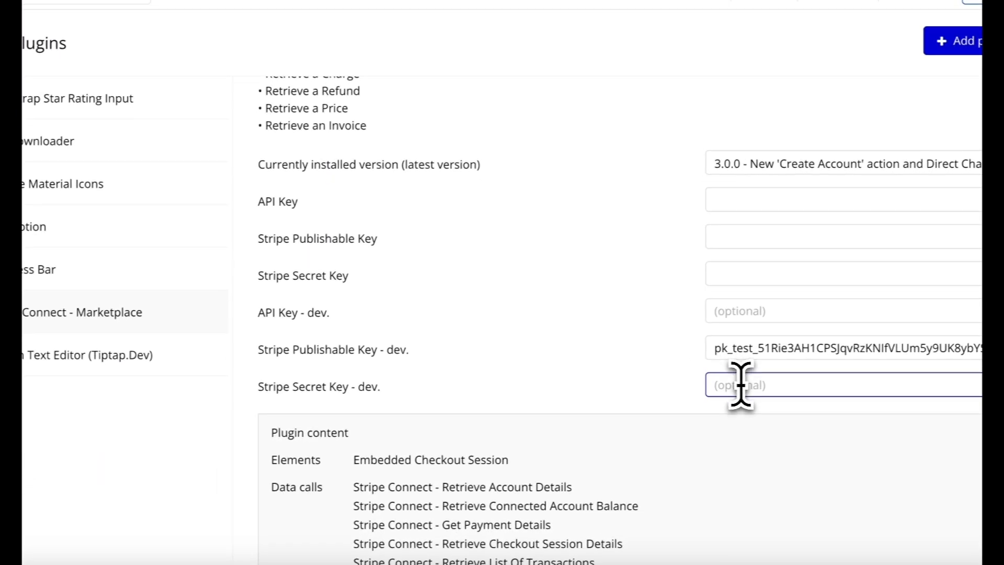
key("super+v")
left_click(660, 381)
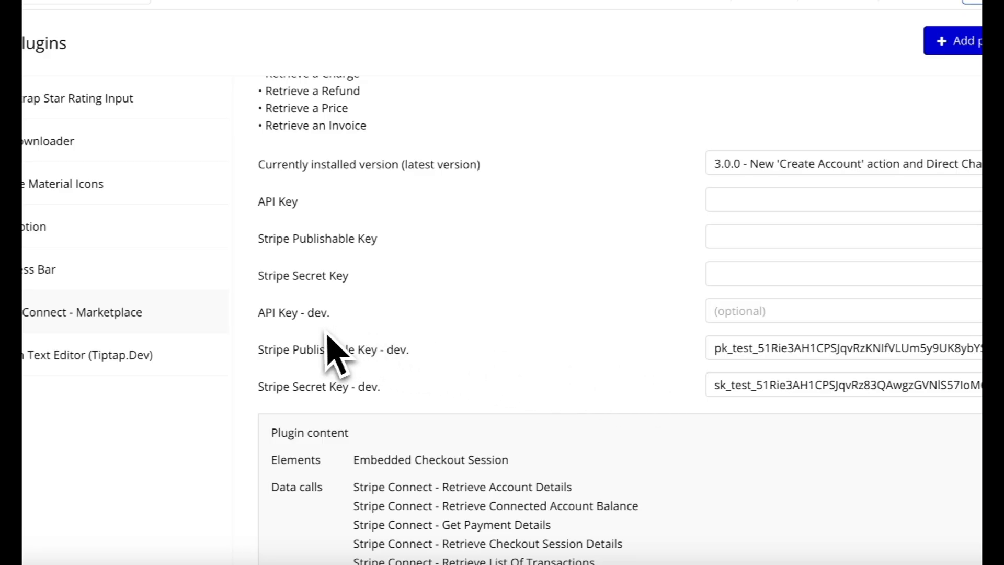
- Fill in the plugin's API Key - dev. field with the word Bearer, a space, and the secret key
left_click(733, 311)
type("B")
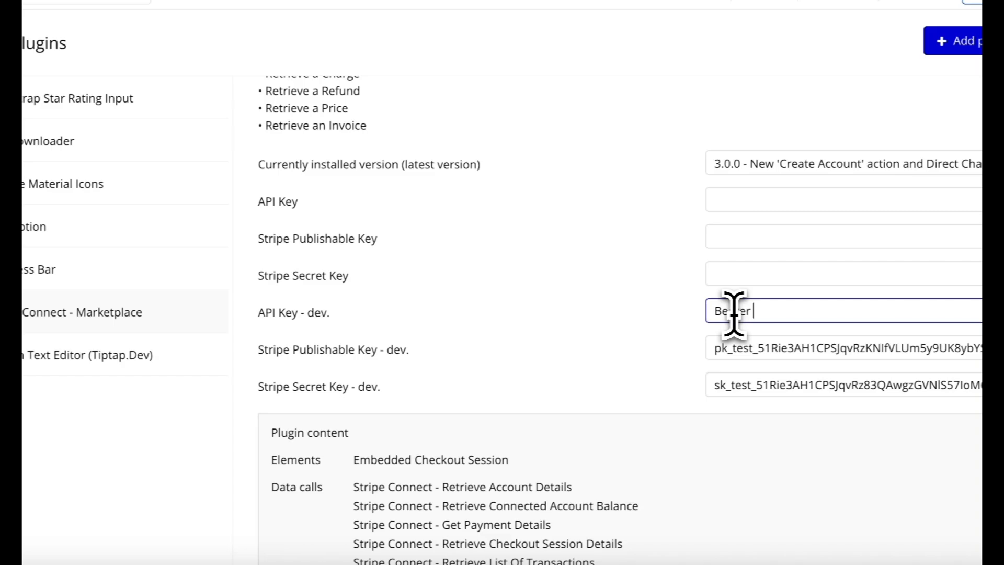
type("earer")
key("ctrl+v")
left_click(455, 341)
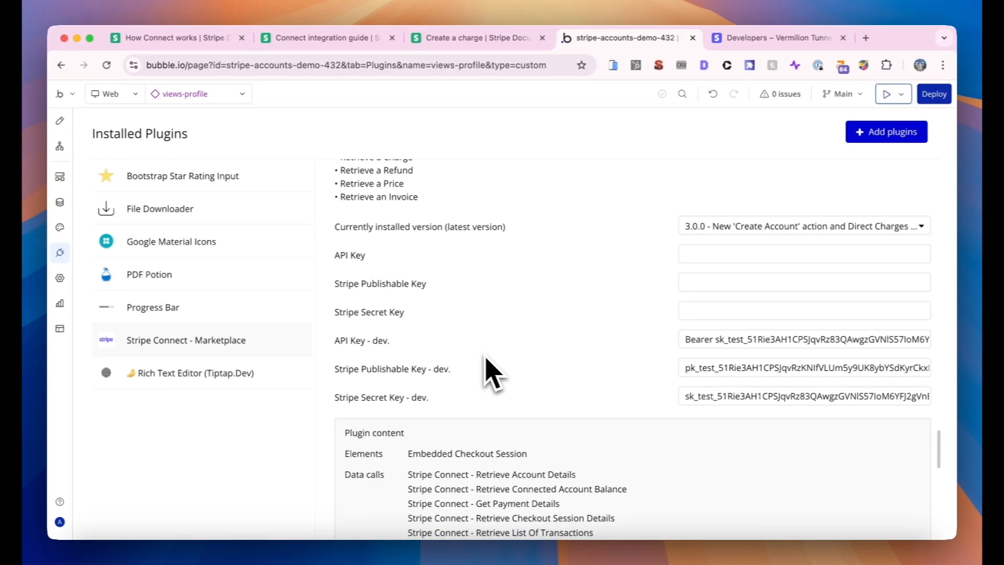
- Open the index page in the Bubble editor and preview the app
left_click(230, 95)
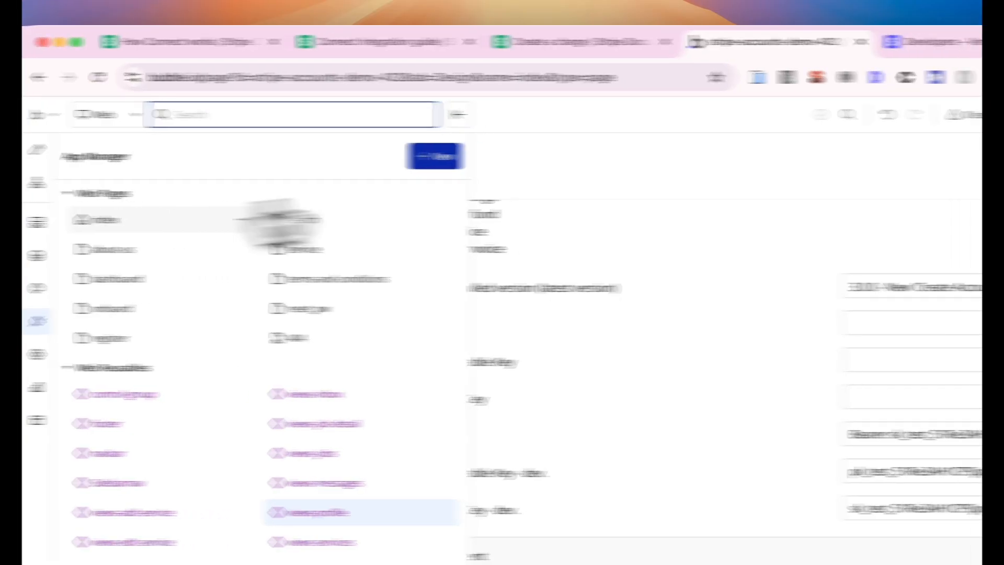
left_click(246, 218)
left_click(872, 114)
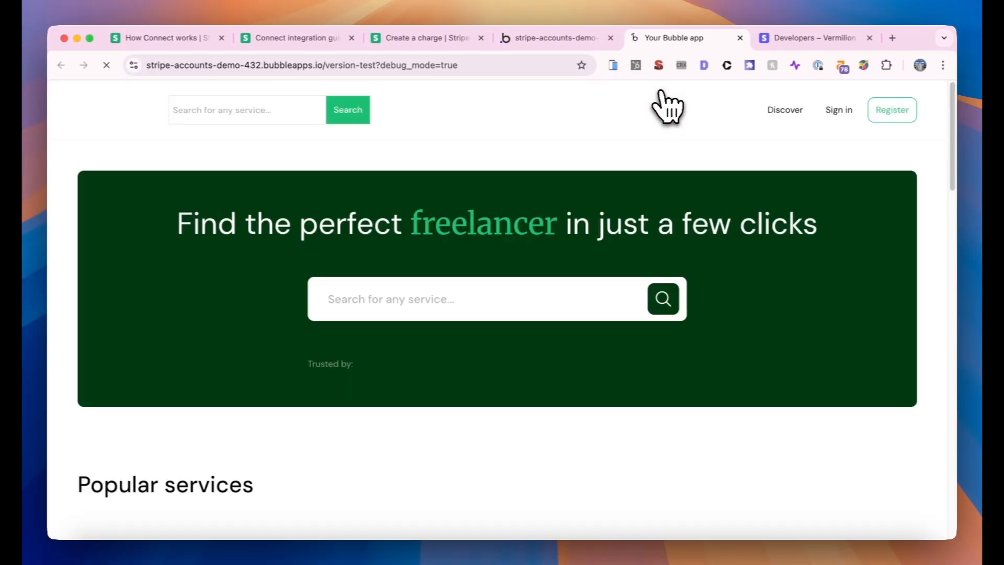
- Register a new freelancer account in the app preview and dismiss the offer to save the login
left_click(883, 116)
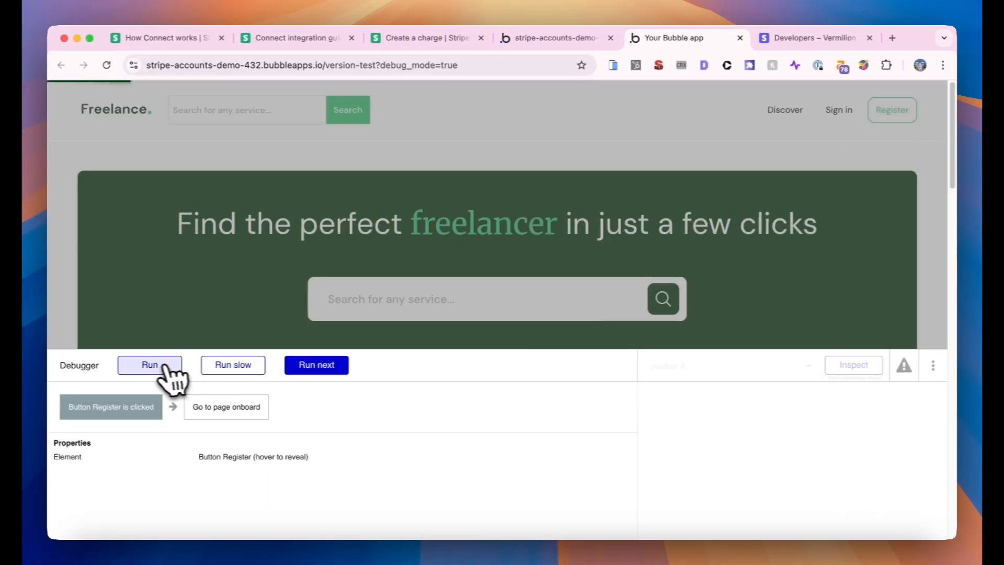
left_click(165, 367)
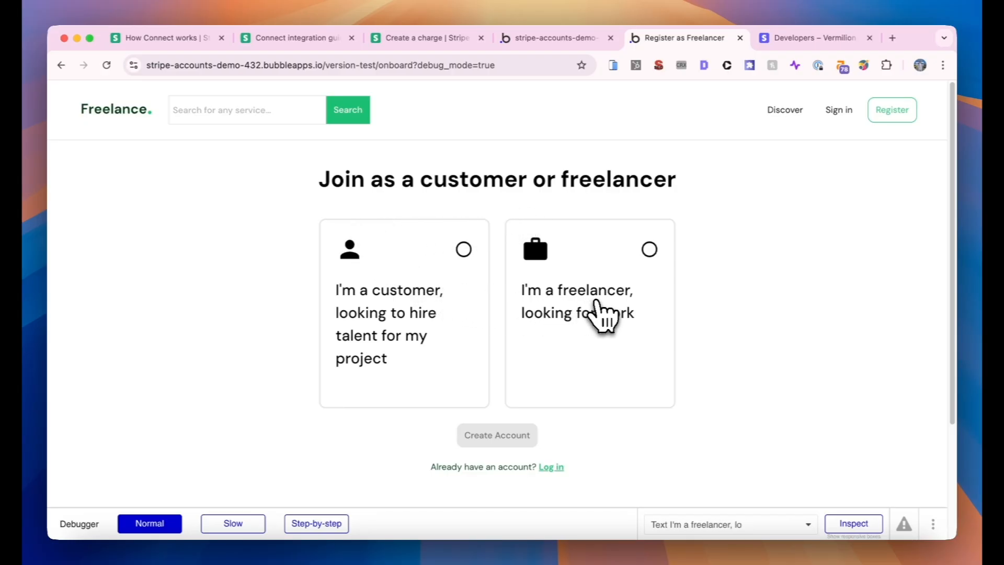
left_click(596, 306)
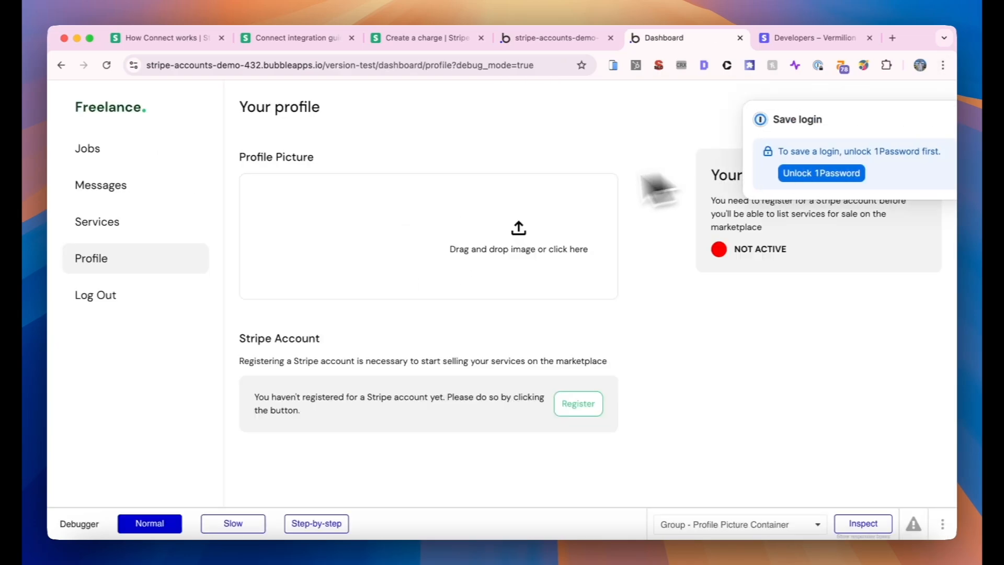
left_click(916, 117)
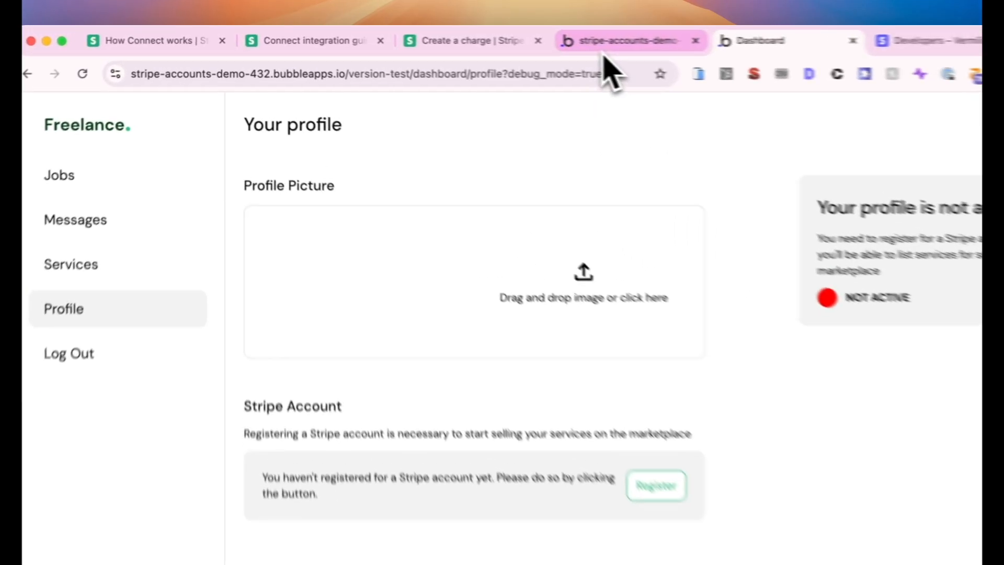
- Return to the Bubble editor and review the User data type's fields, including the default of Charges enabled?
left_click(607, 48)
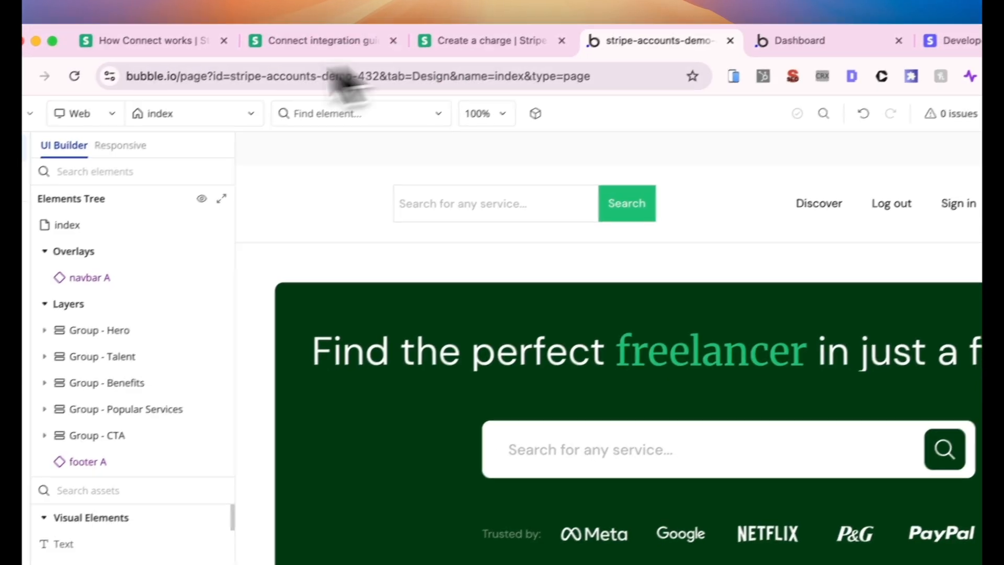
left_click(25, 241)
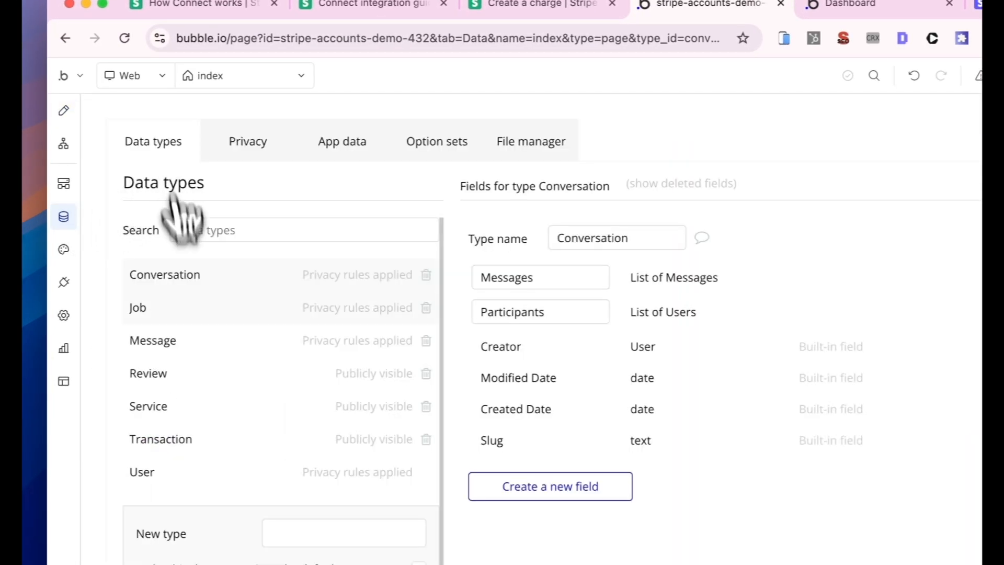
left_click(177, 471)
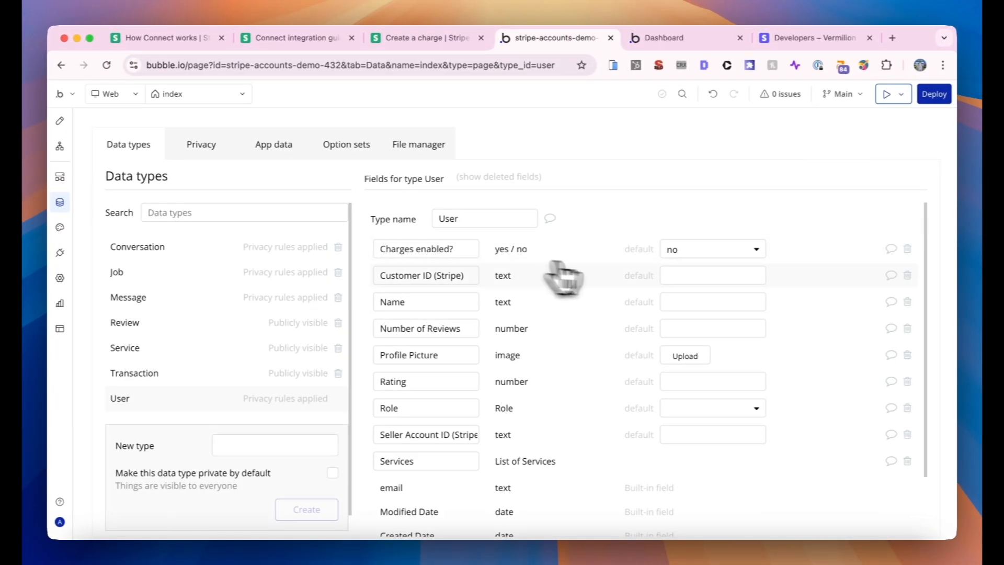
mouse_move(701, 256)
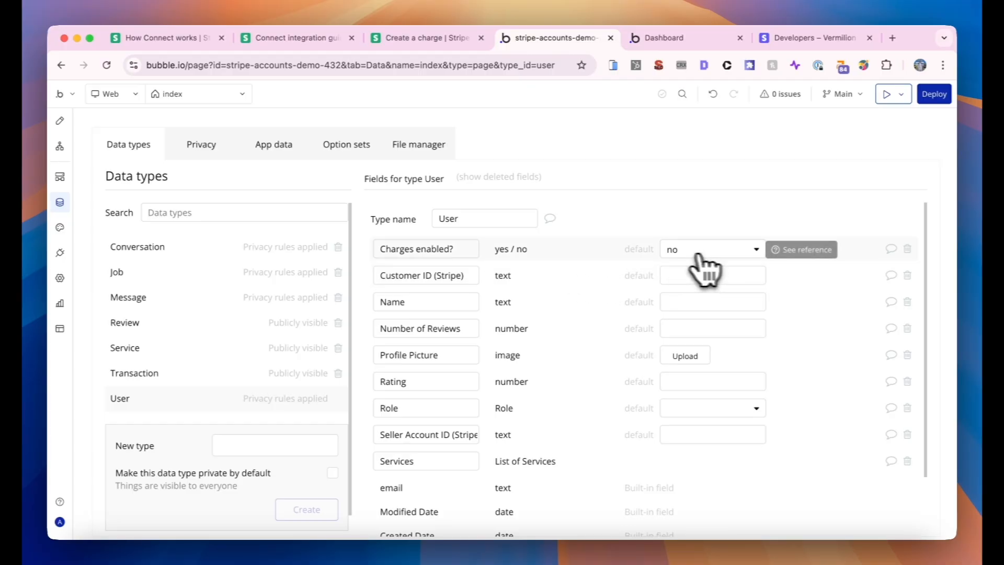
- Open the views-profile reusable element and reveal the hidden profile-is-active group beside the profile picture
left_click(194, 97)
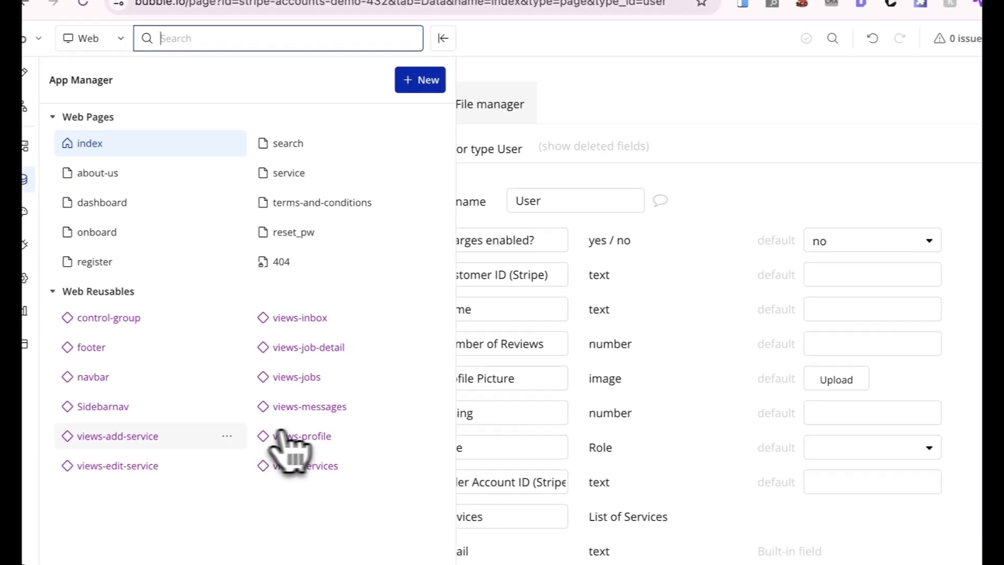
left_click(342, 466)
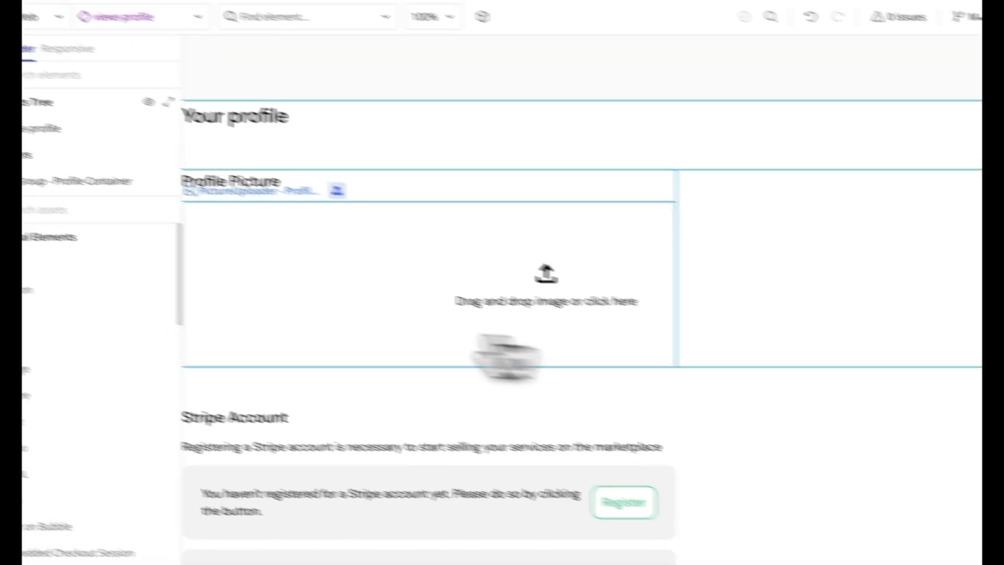
left_click(98, 209)
left_click(180, 260)
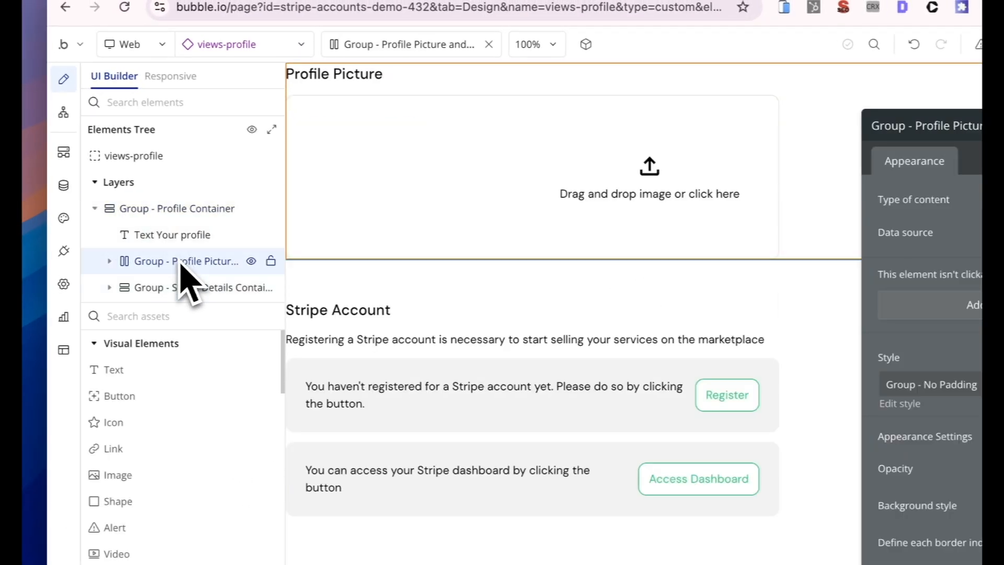
left_click(110, 261)
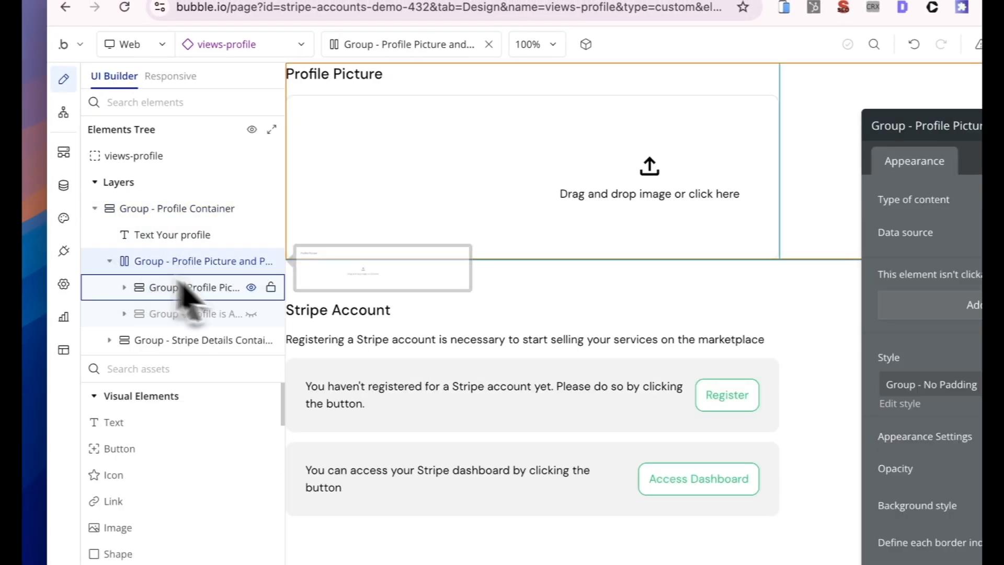
left_click(251, 314)
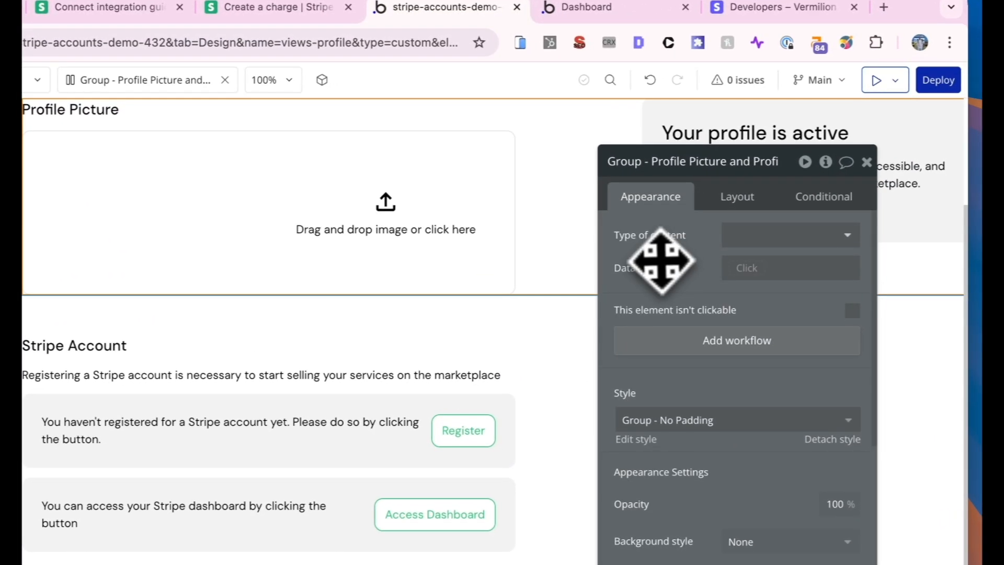
- Inspect the condition on the congratulations text in the profile-is-active group
left_click_drag(680, 266, 411, 340)
left_click(849, 213)
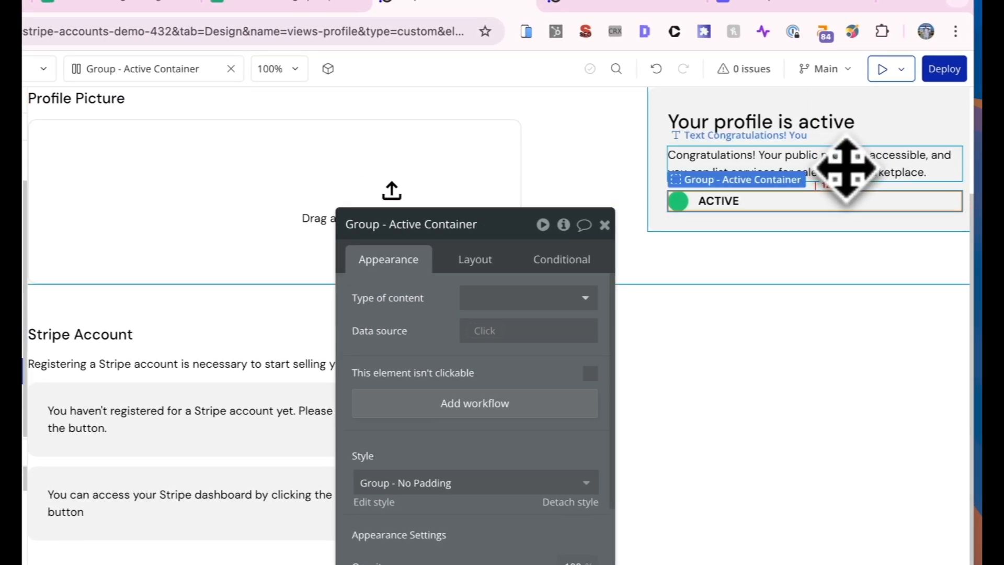
left_click(841, 165)
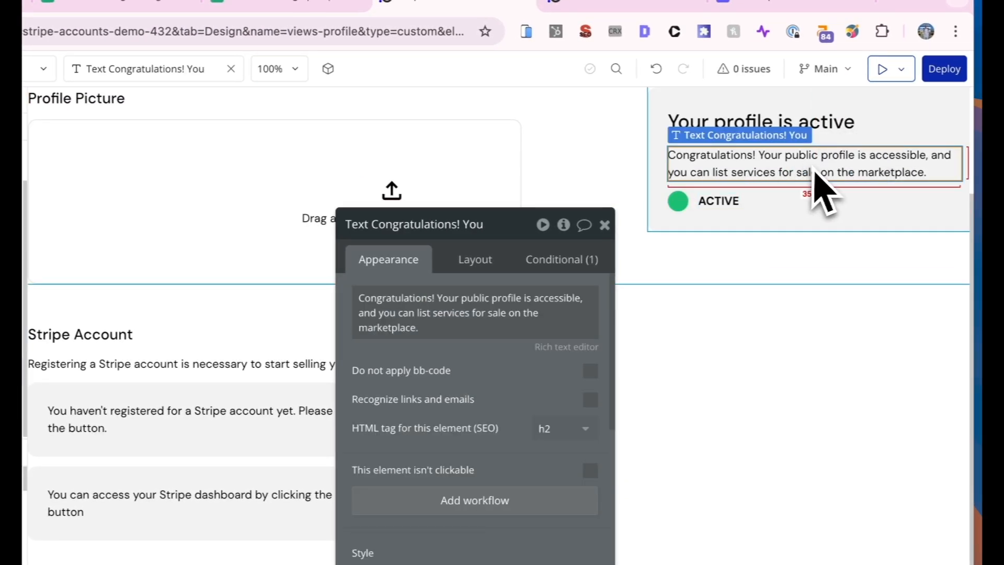
left_click(566, 262)
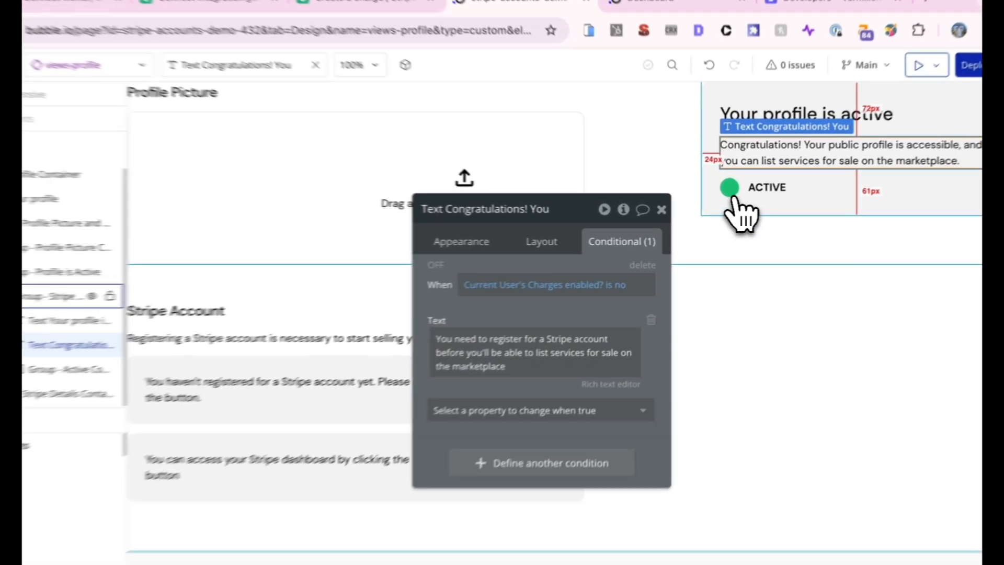
- Inspect the conditions on the green status circle and the ACTIVE text beside it
left_click(730, 195)
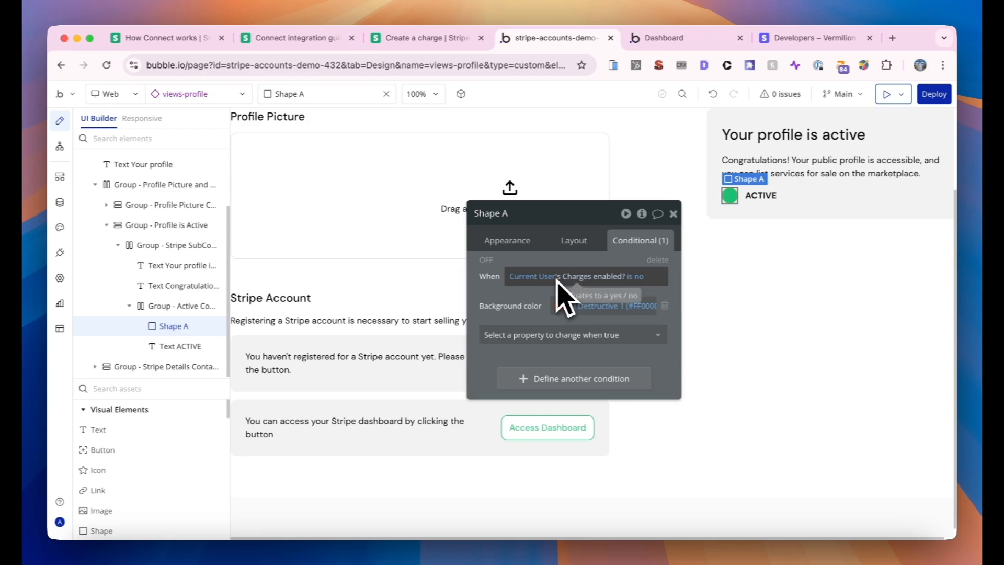
left_click(764, 195)
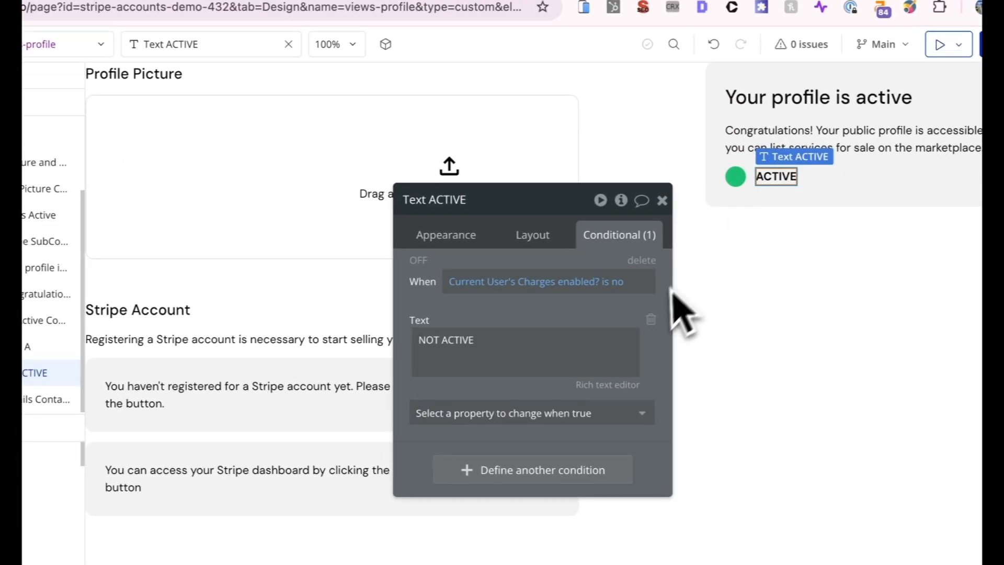
left_click(662, 200)
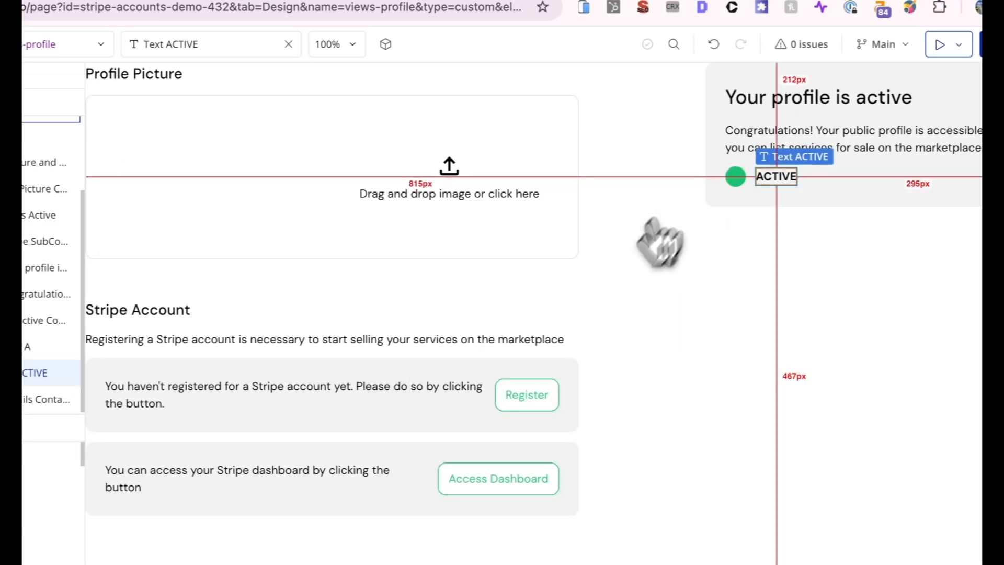
- Review the visibility conditions of the Stripe SubContainer group that holds the Register button
left_click(494, 377)
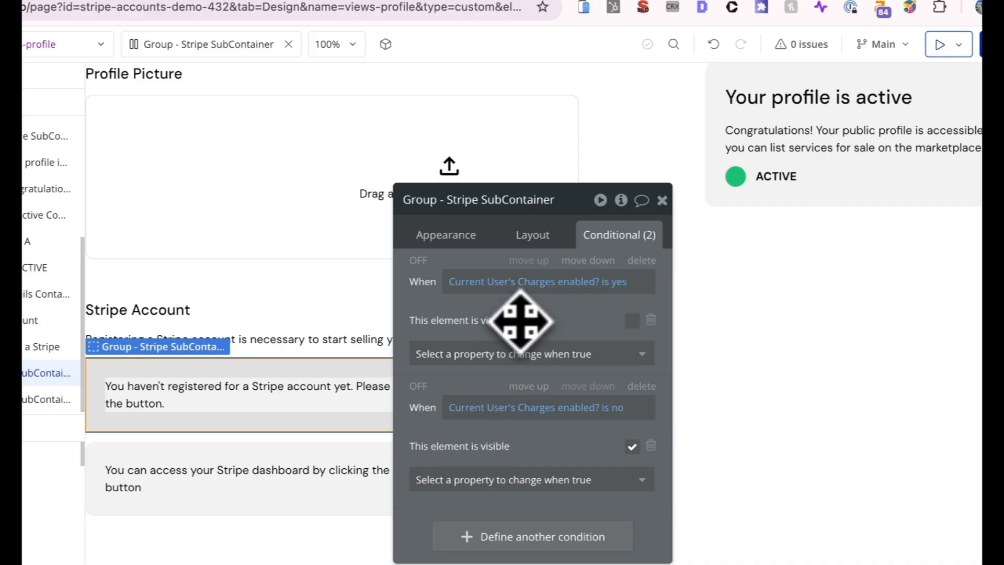
left_click_drag(520, 320, 733, 303)
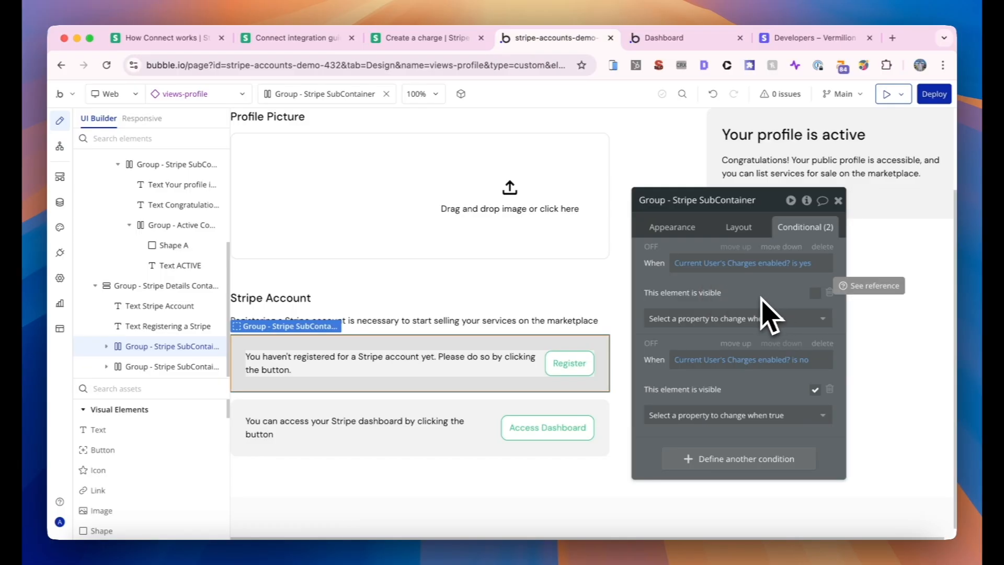
left_click(838, 200)
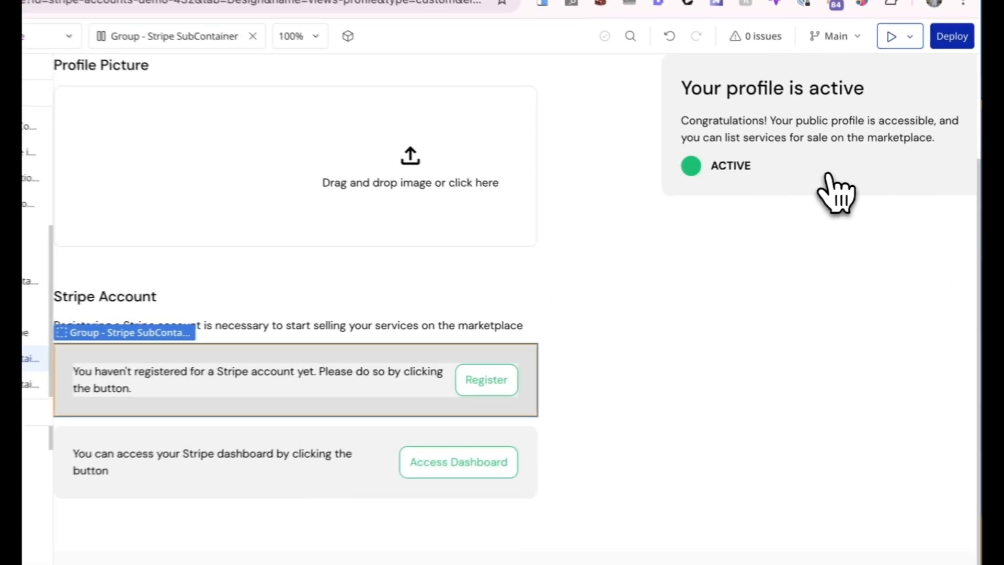
- Open the Register button's workflow and add a Stripe Connect - Create Account action to it
double_click(495, 385)
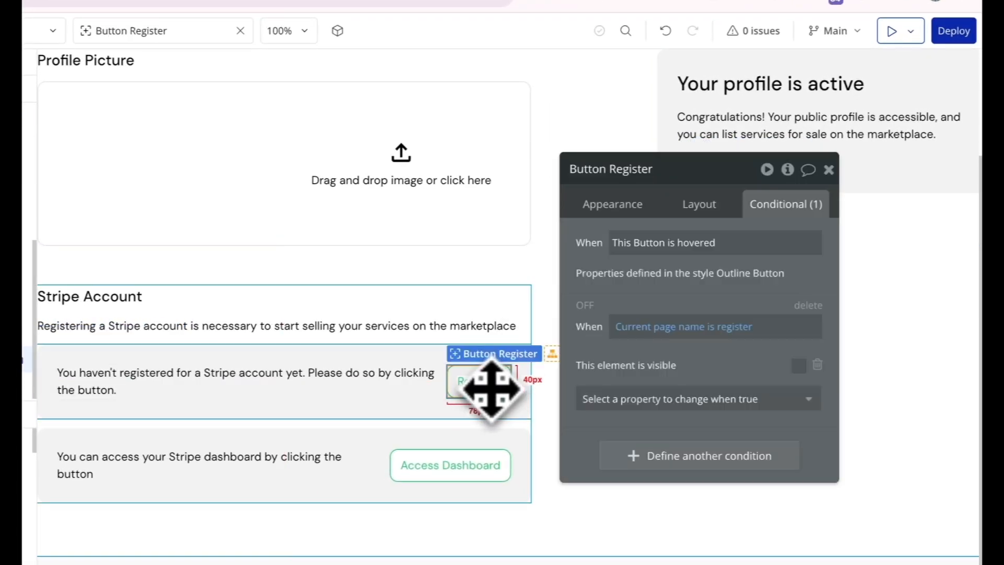
left_click(614, 209)
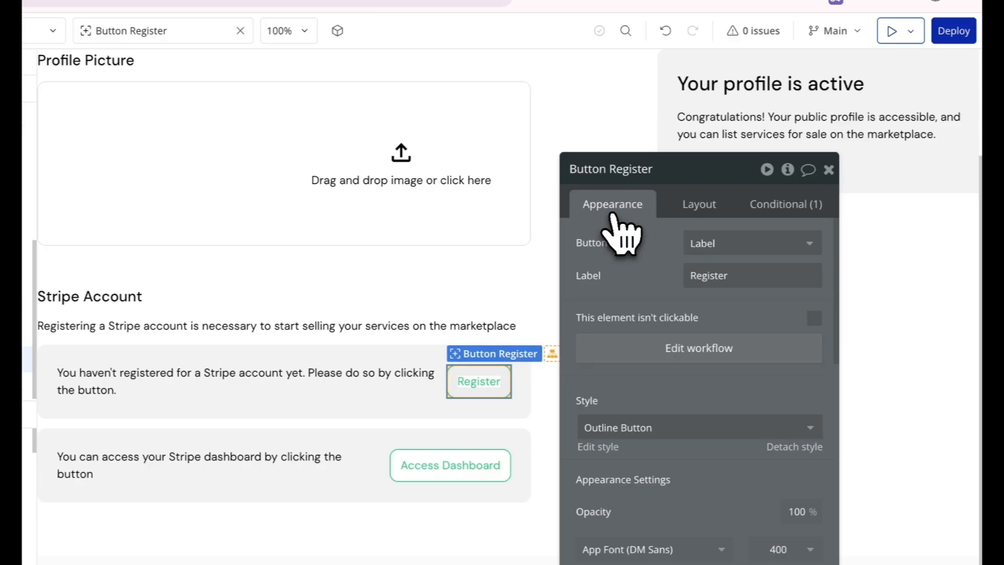
left_click(678, 349)
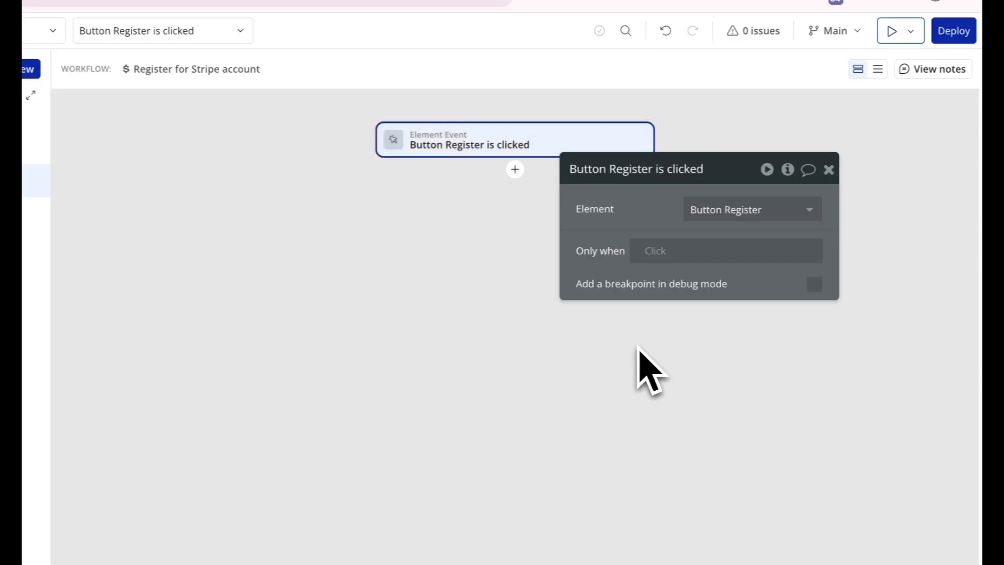
left_click(515, 170)
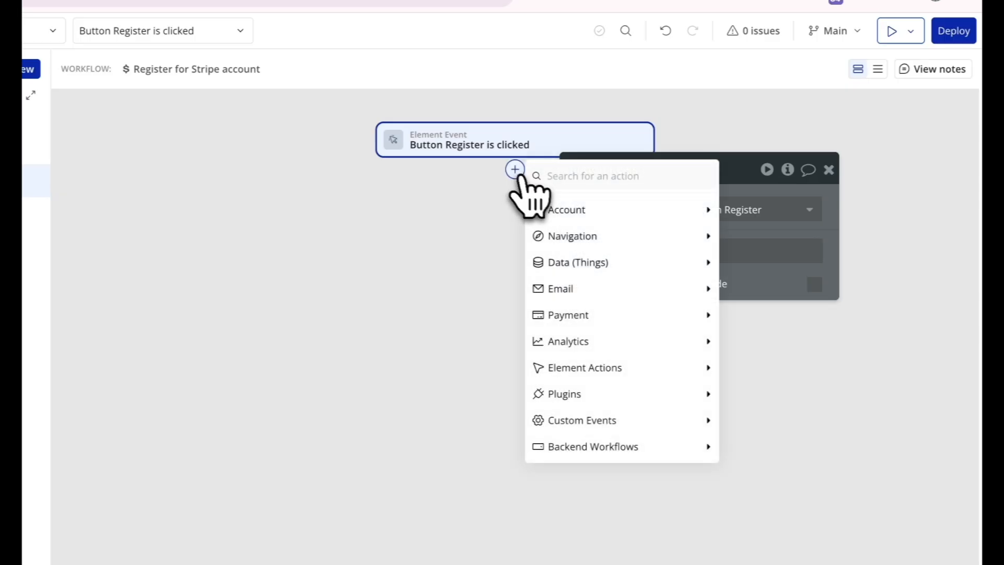
mouse_move(674, 389)
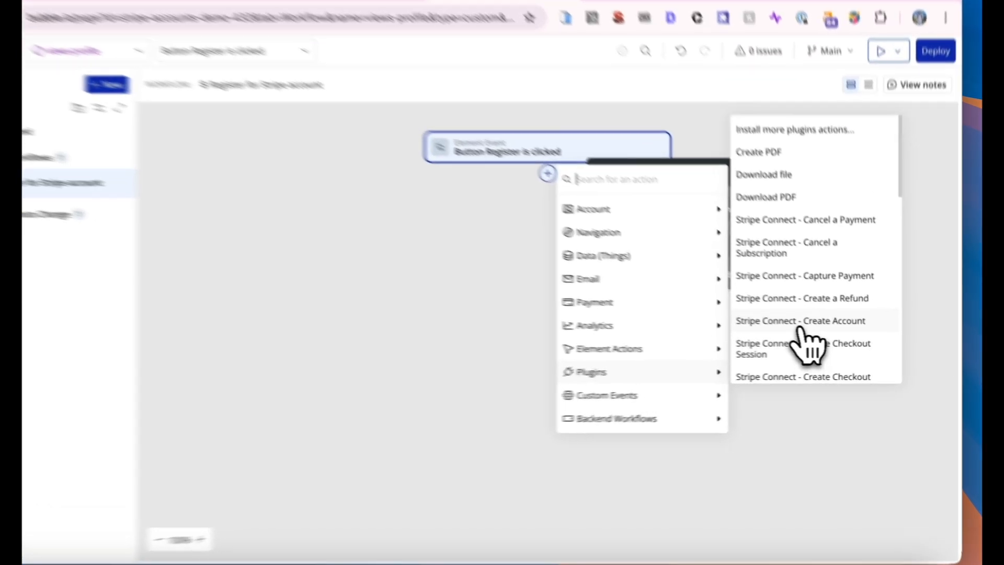
left_click(817, 329)
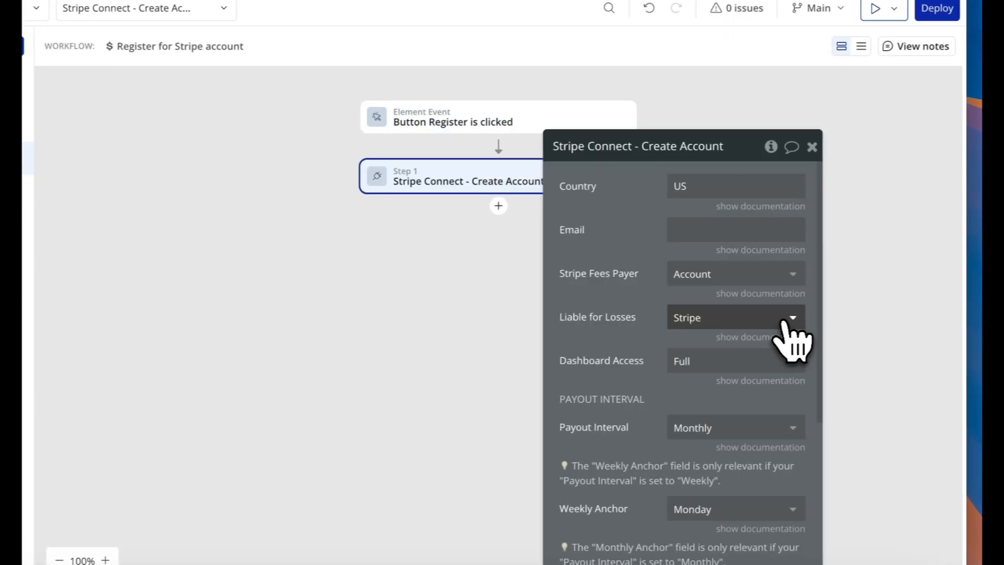
- Browse the Stripe Connect plugin actions offered for a second workflow step, including Create Express Account, without adding one
left_click(499, 205)
mouse_move(585, 427)
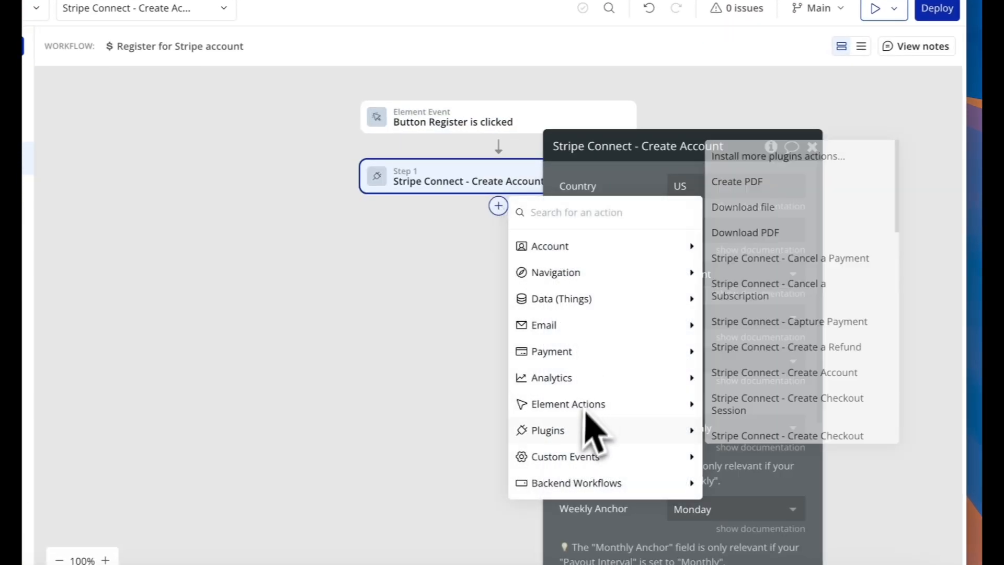
scroll(808, 430, "down", 5)
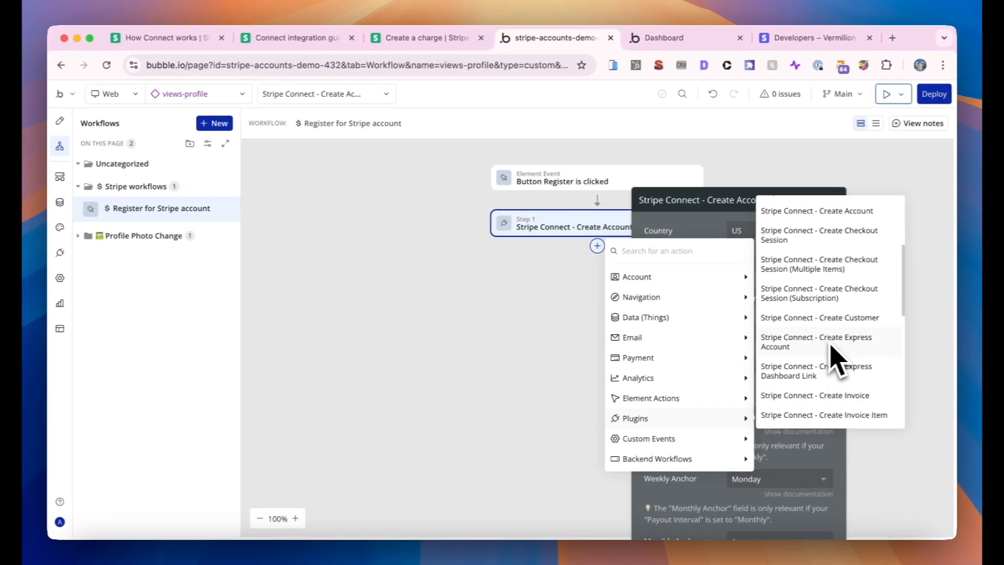
scroll(836, 360, "down", 3)
scroll(835, 360, "up", 5)
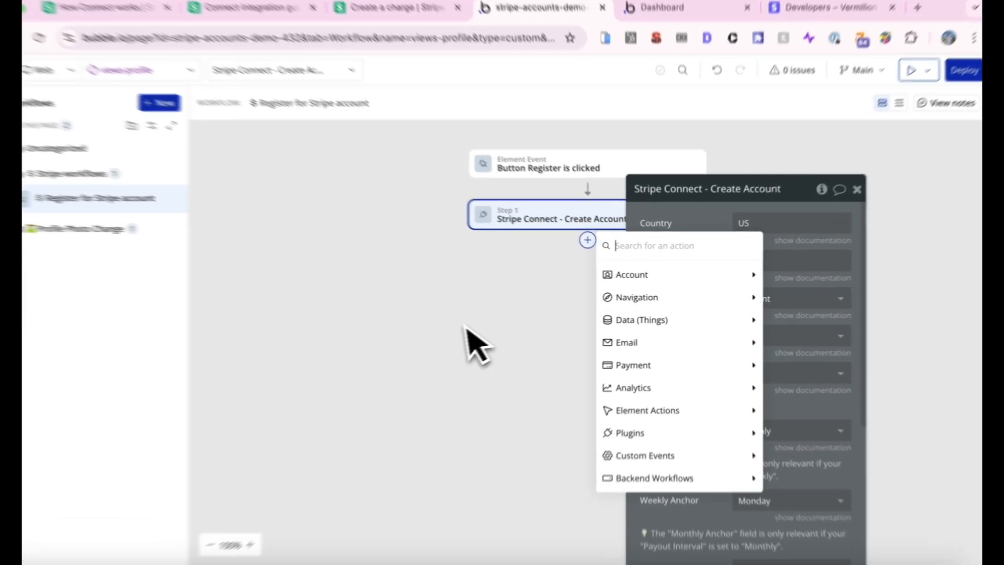
left_click(468, 321)
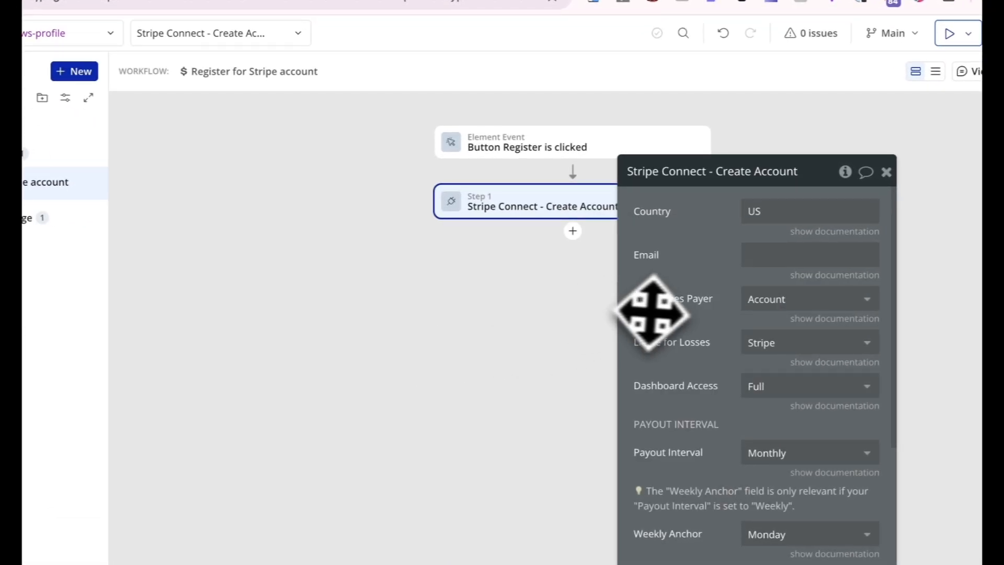
- Show the Country field's documentation in the Create Account action and set the country to IE
left_click_drag(648, 321, 728, 303)
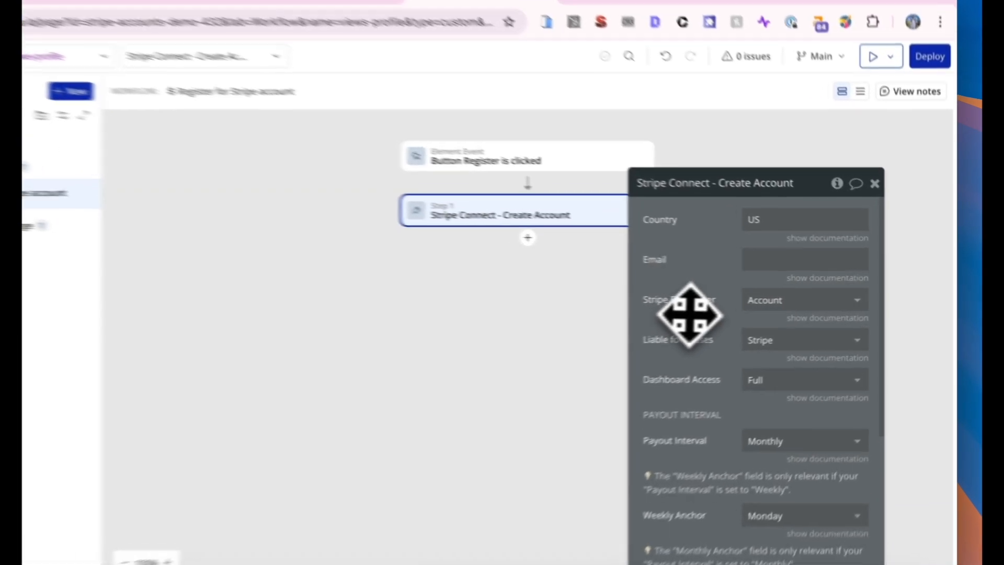
left_click_drag(734, 306, 726, 276)
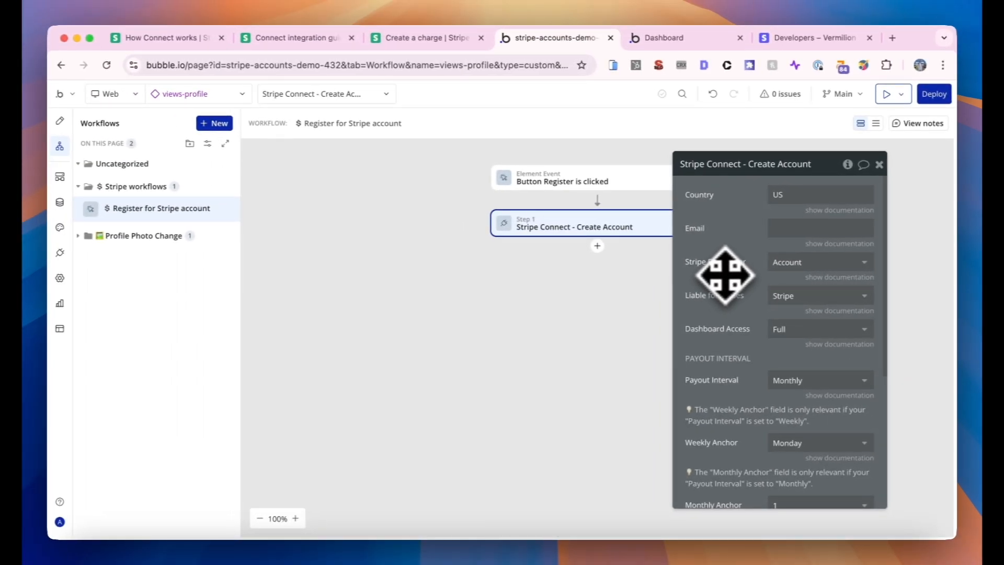
left_click(811, 210)
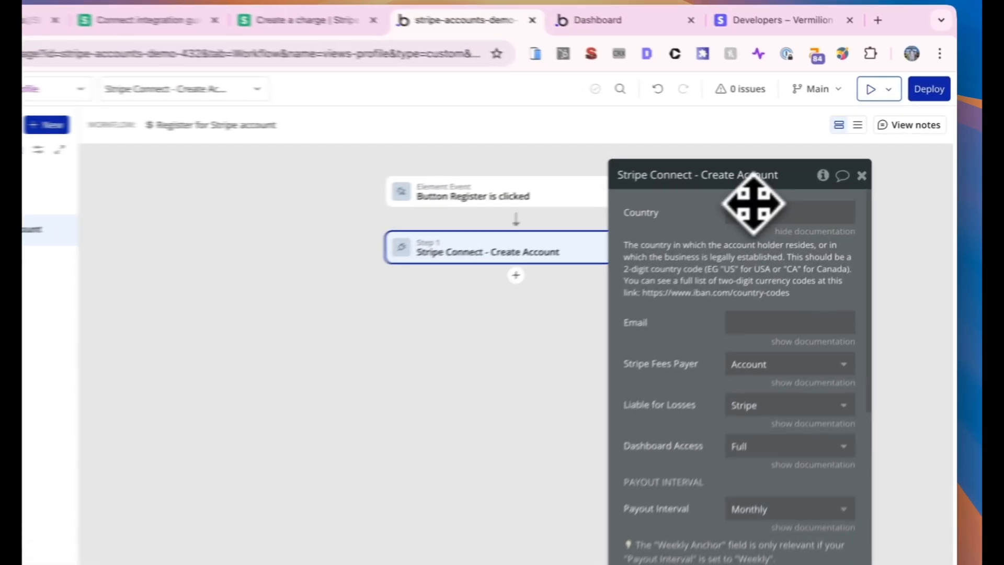
left_click(787, 192)
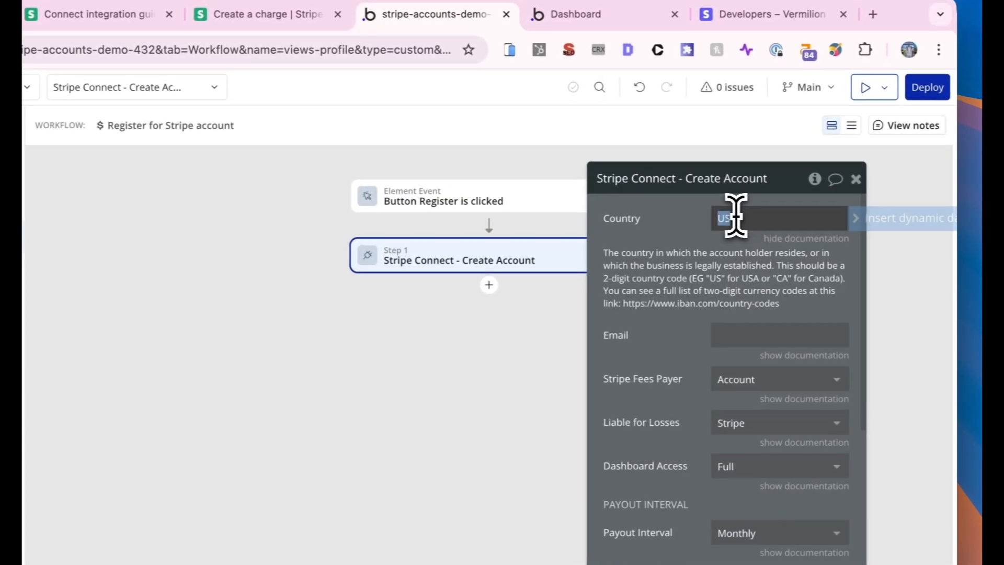
type("IE")
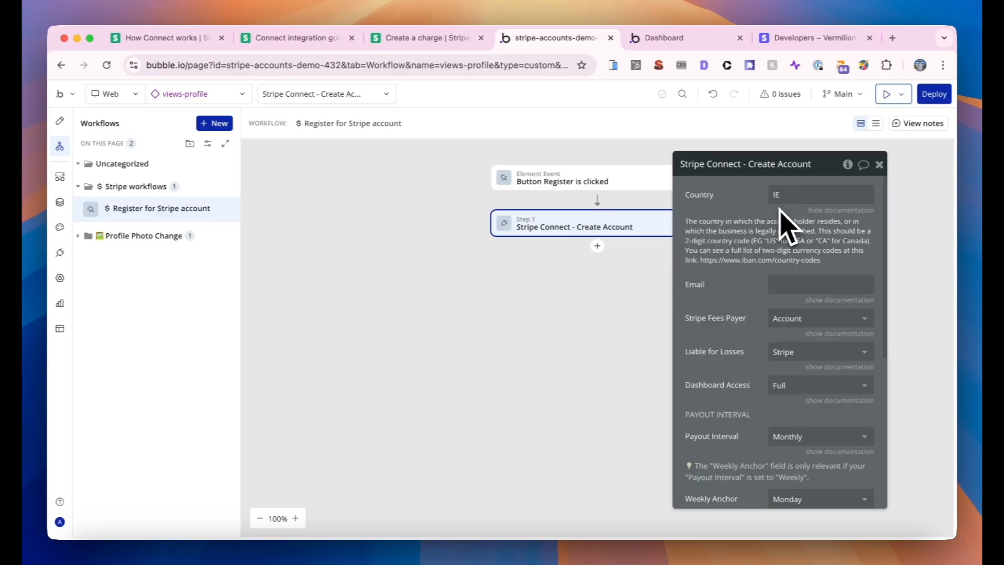
left_click(787, 287)
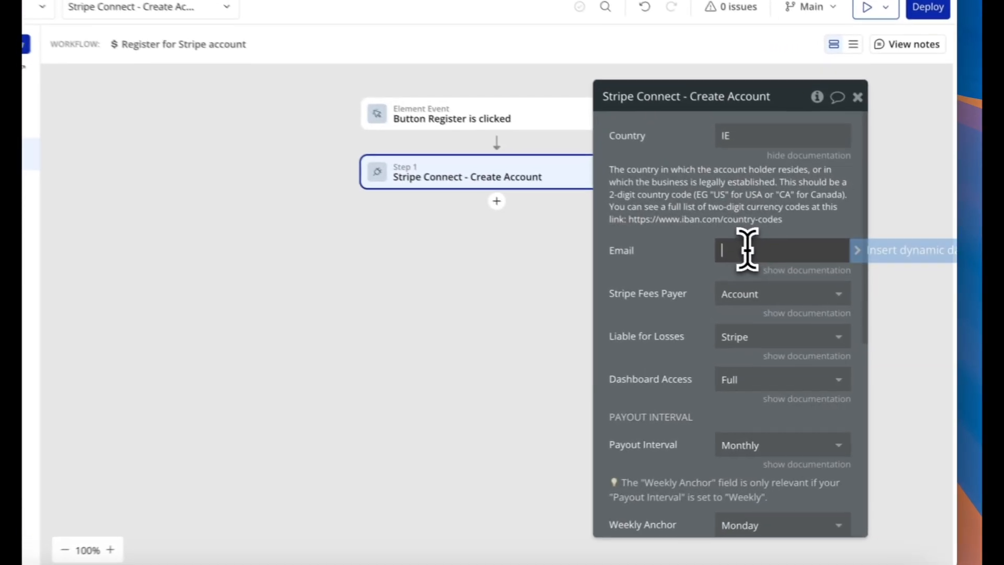
left_click(889, 285)
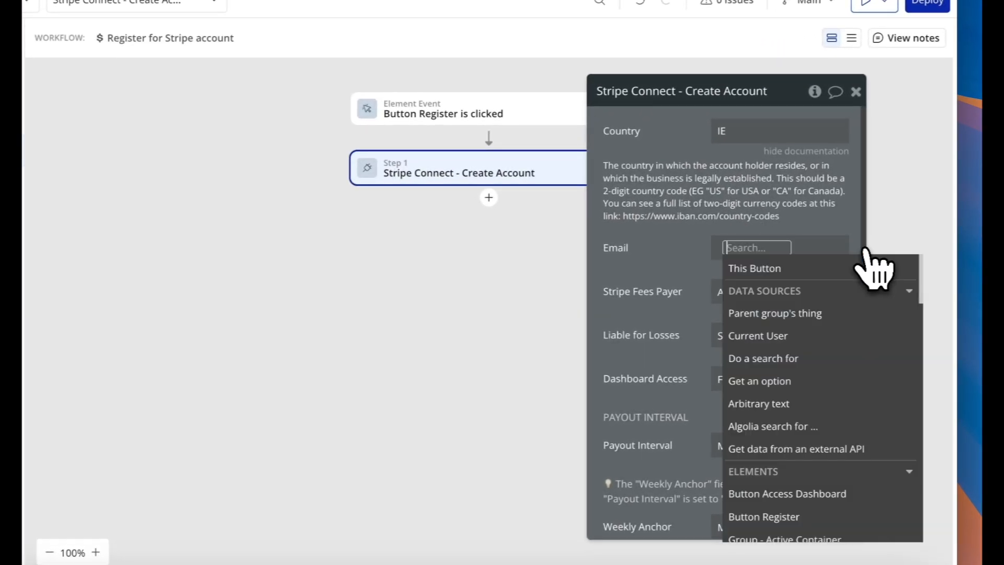
left_click(815, 336)
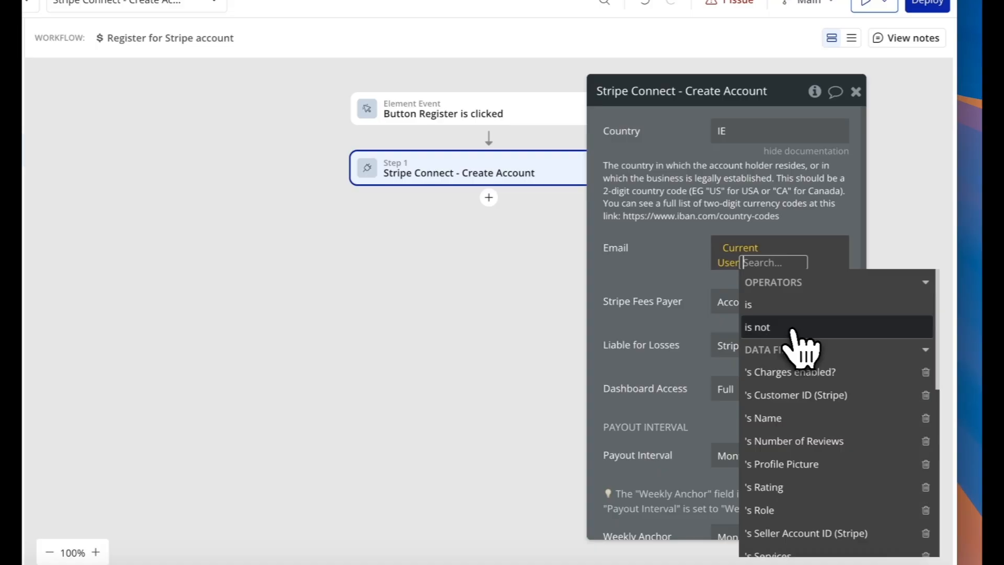
type("e")
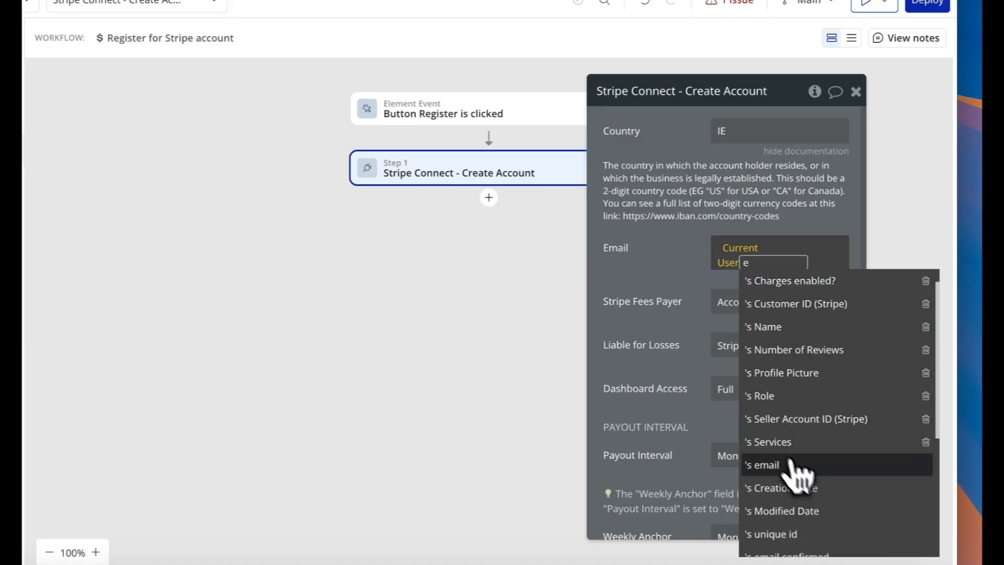
left_click(754, 465)
left_click_drag(663, 327, 655, 285)
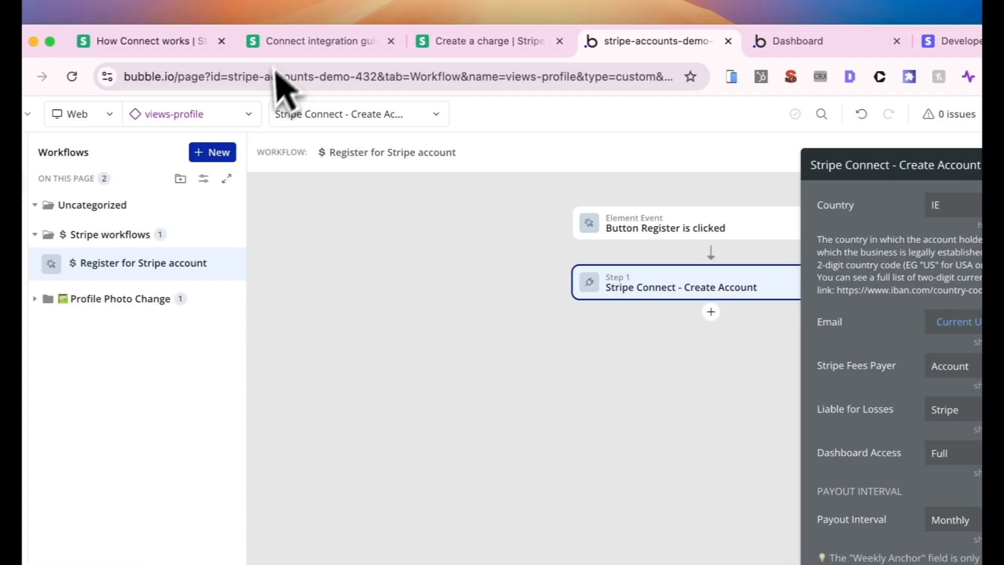
- Place the Bubble editor tab beside the Connect integration guide tab and show the Stripe Fees Payer documentation in the Create Account action
left_click(269, 40)
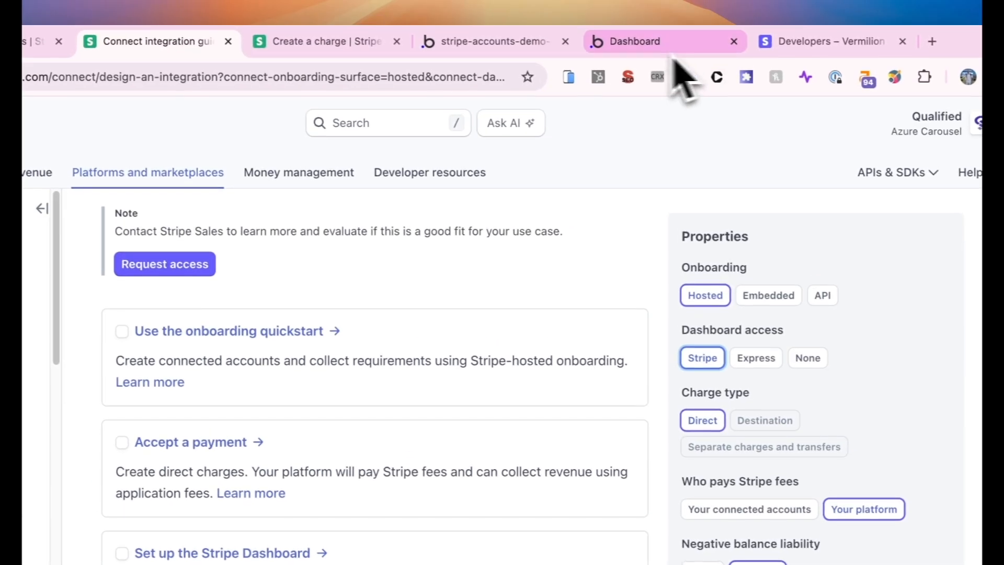
left_click_drag(547, 50, 375, 53)
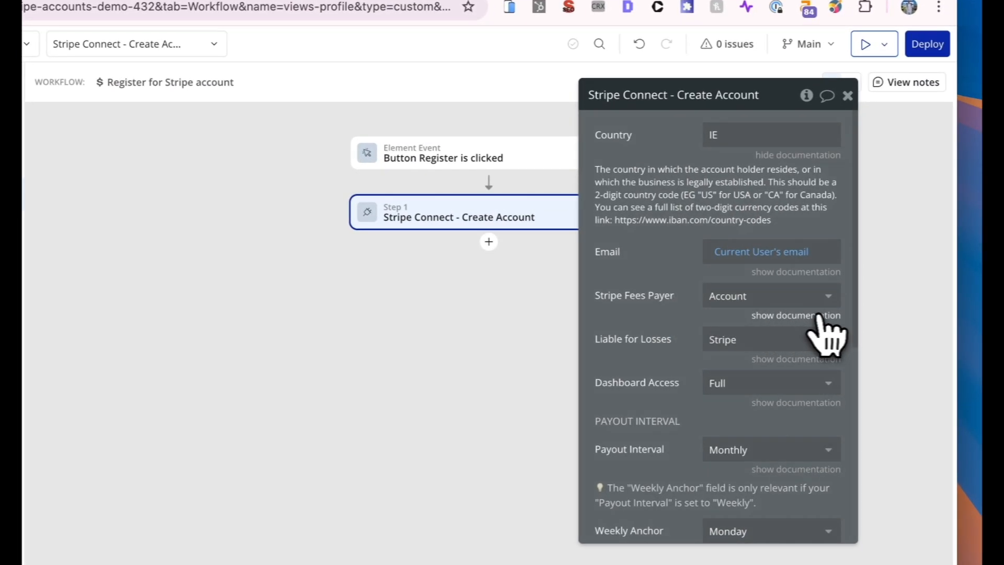
left_click(798, 316)
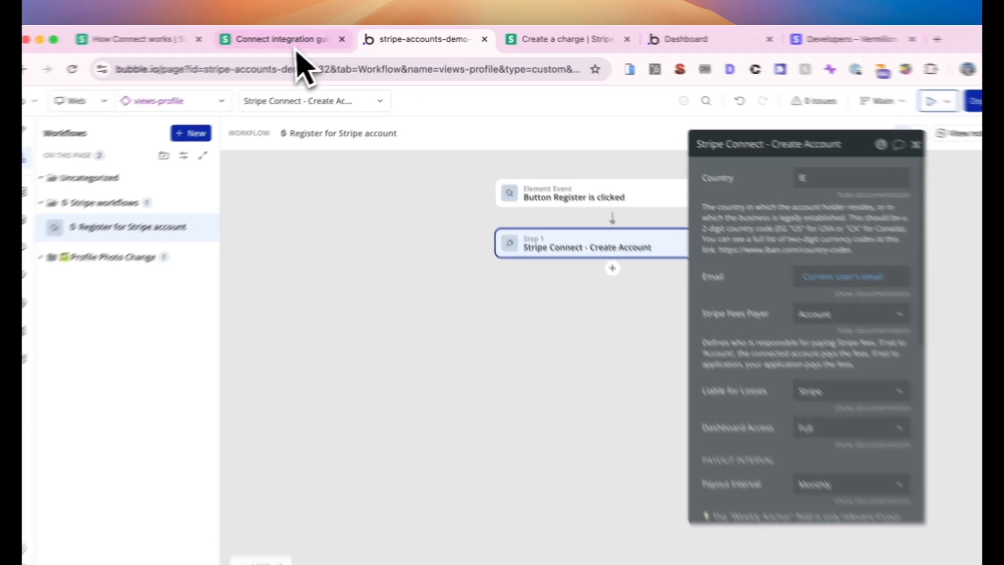
- Switch to Stripe's Connect integration guide, compare the fee payer options and set Who pays Stripe fees to Your connected accounts
left_click(296, 38)
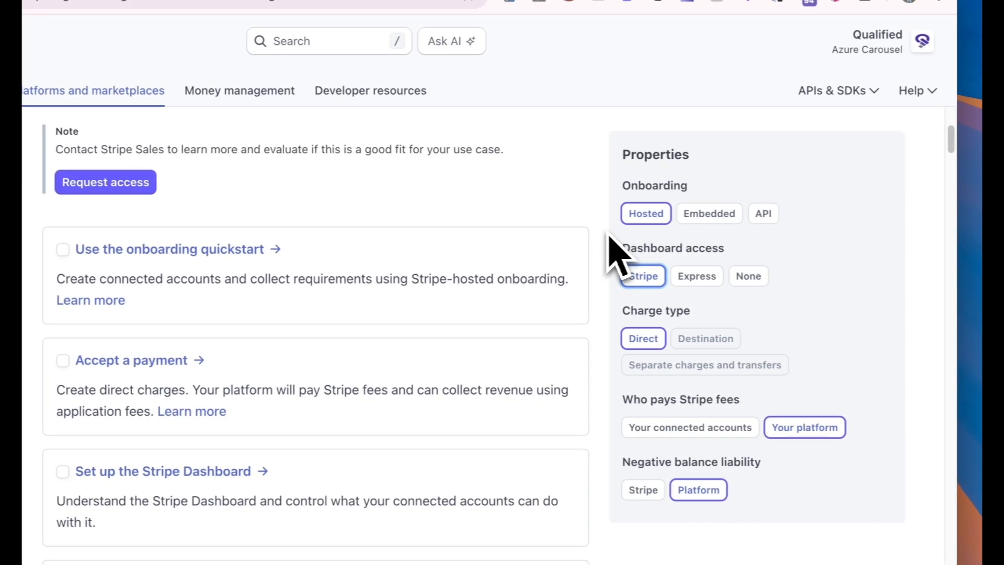
left_click(682, 429)
left_click(802, 427)
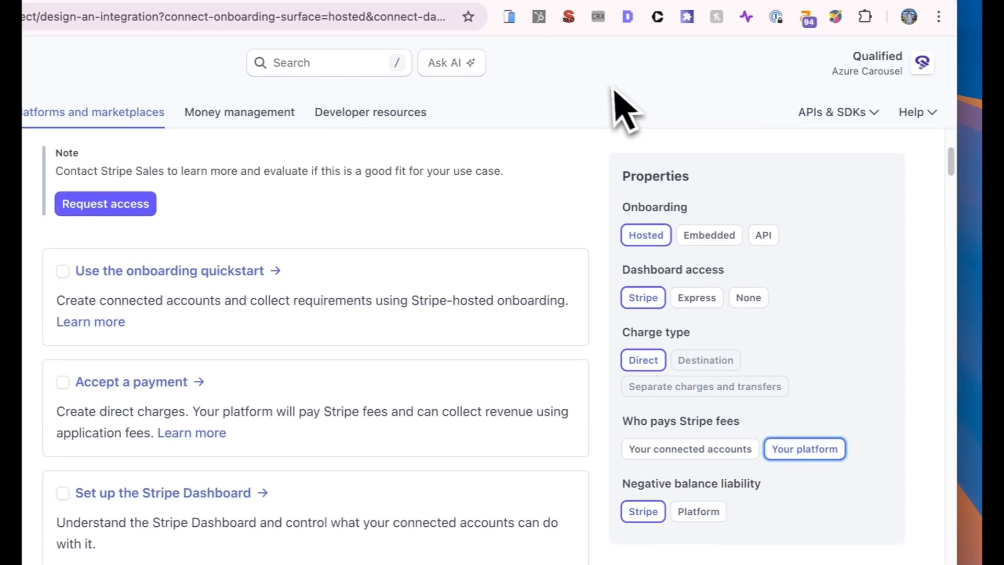
left_click(727, 448)
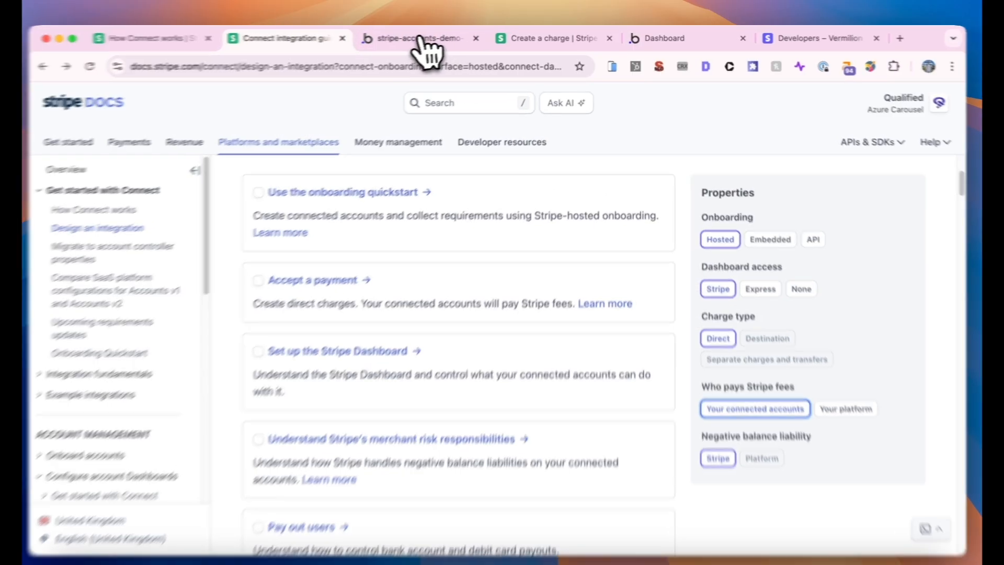
- Switch to the Bubble editor, hide the Stripe Fees Payer documentation and compare the Create Account settings with Stripe's Connect integration guide
left_click(425, 38)
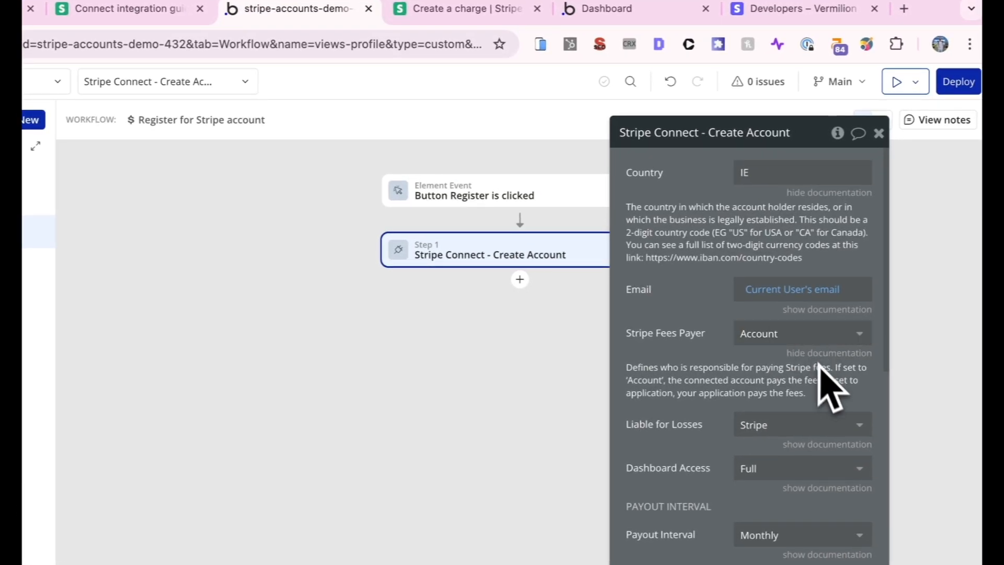
left_click(827, 355)
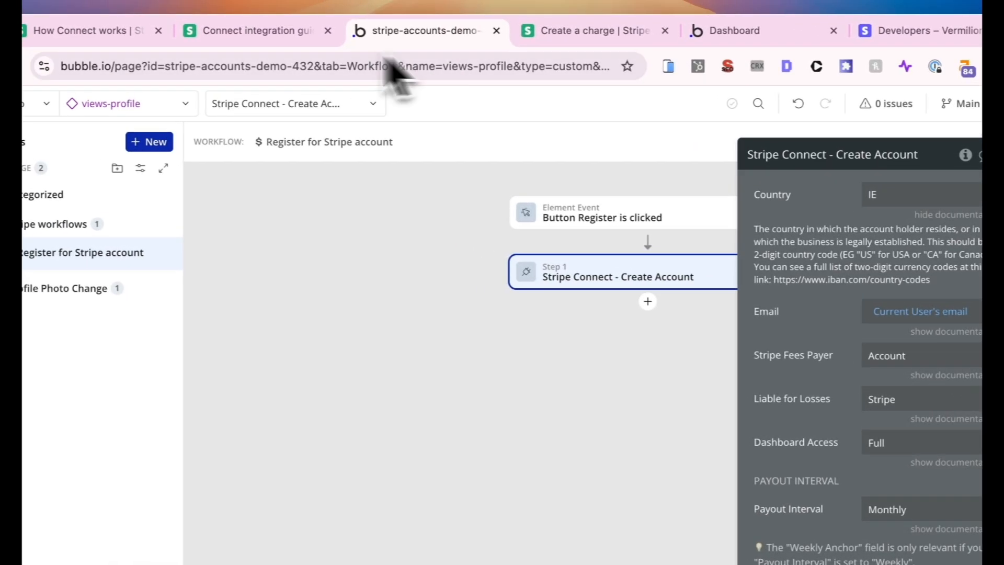
left_click(144, 9)
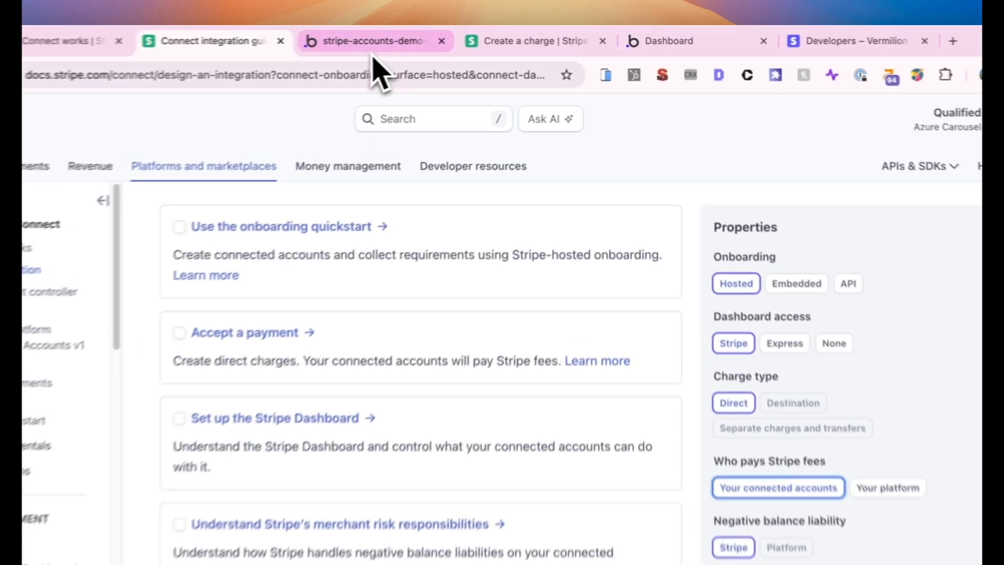
left_click(413, 37)
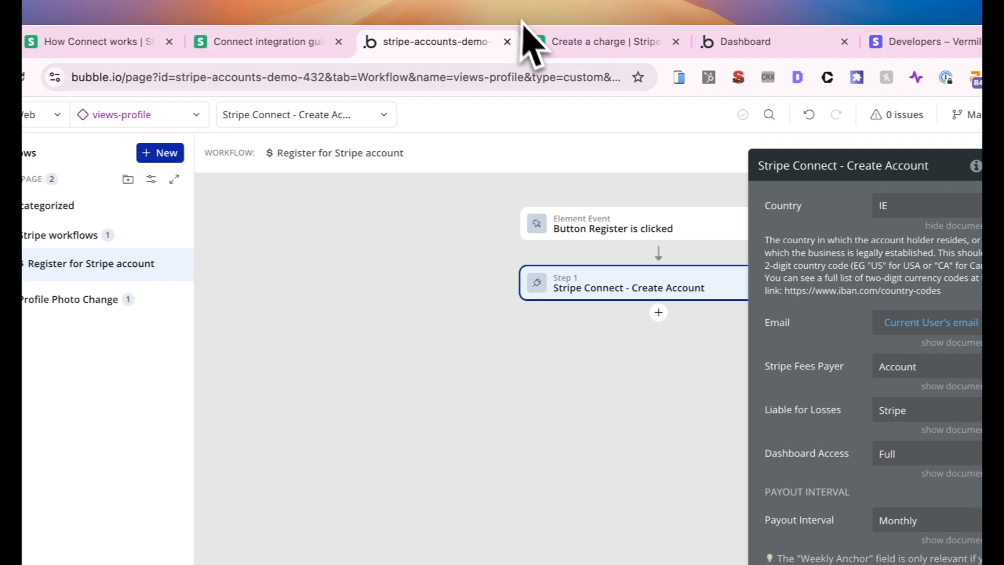
left_click(298, 45)
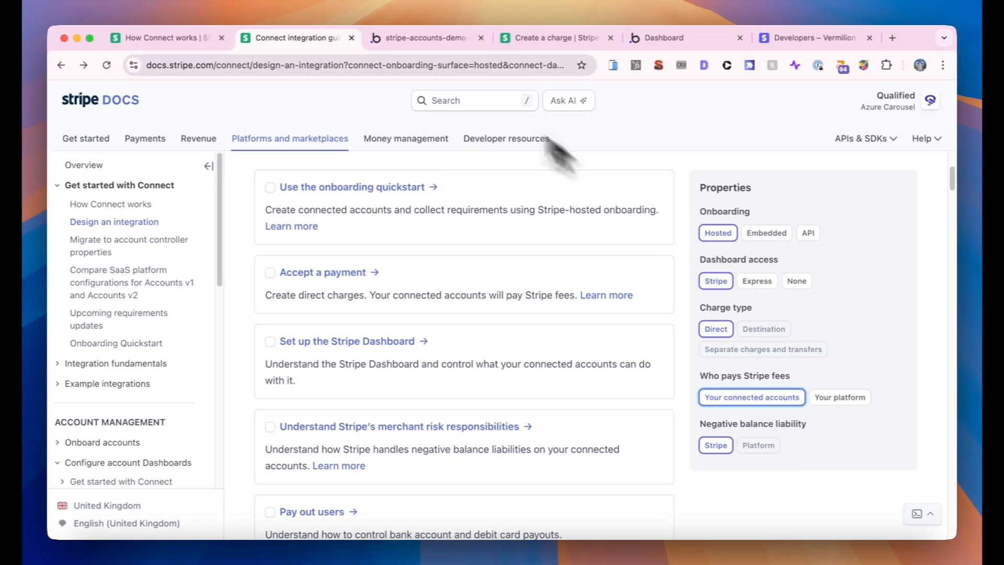
- Return to the Bubble editor and review the Dashboard Access options of the Create Account action, keeping Full
left_click(424, 38)
left_click(801, 348)
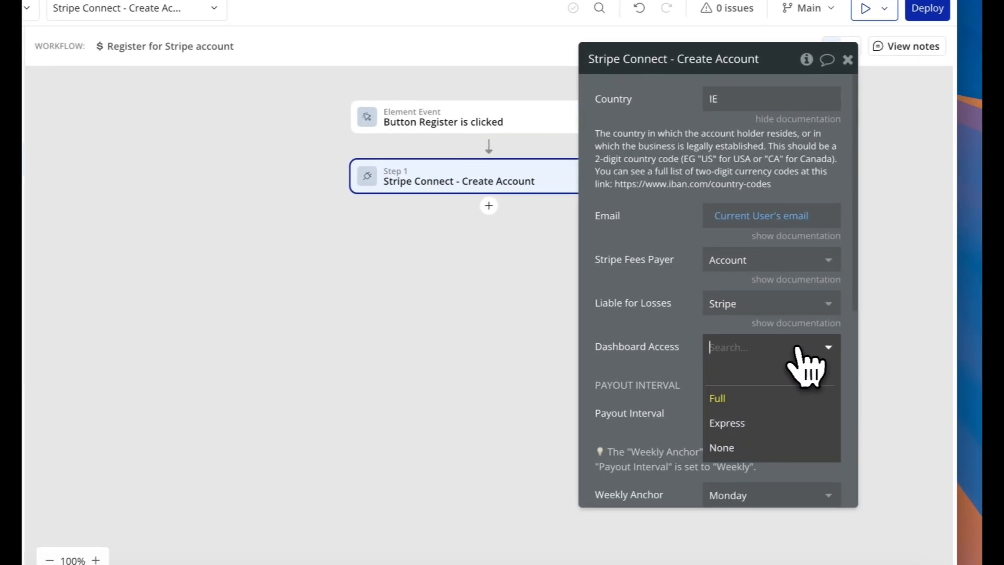
left_click(654, 346)
left_click(747, 355)
left_click(670, 347)
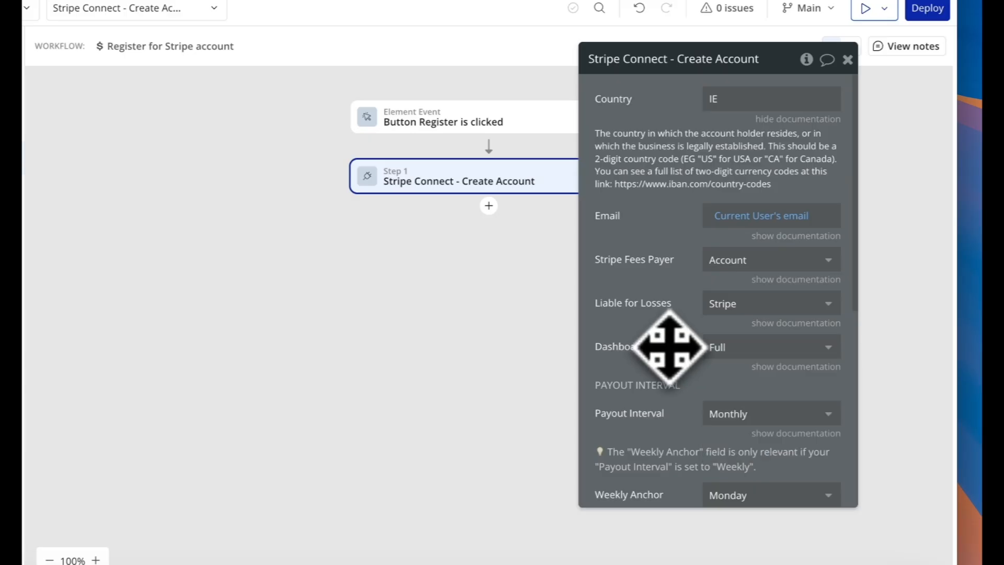
- Set the Create Account action's Payout Interval to Monthly and its Monthly Anchor to 5
scroll(671, 347, "down", 4)
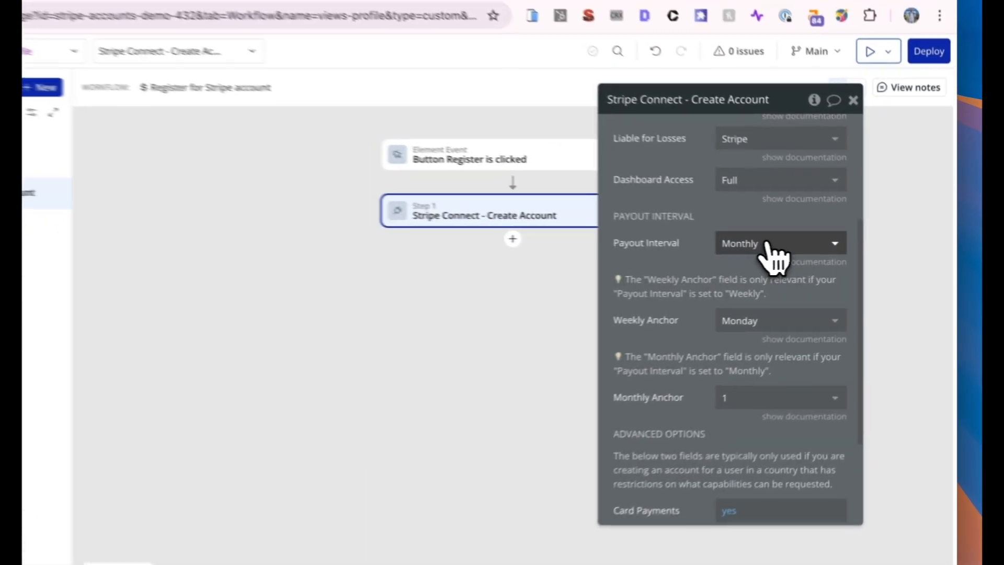
left_click(802, 249)
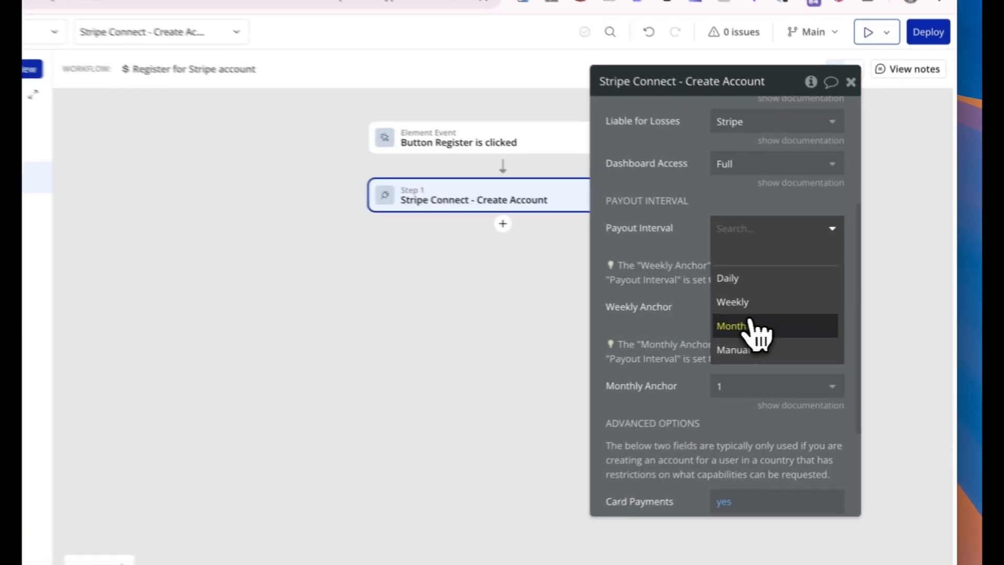
left_click(782, 327)
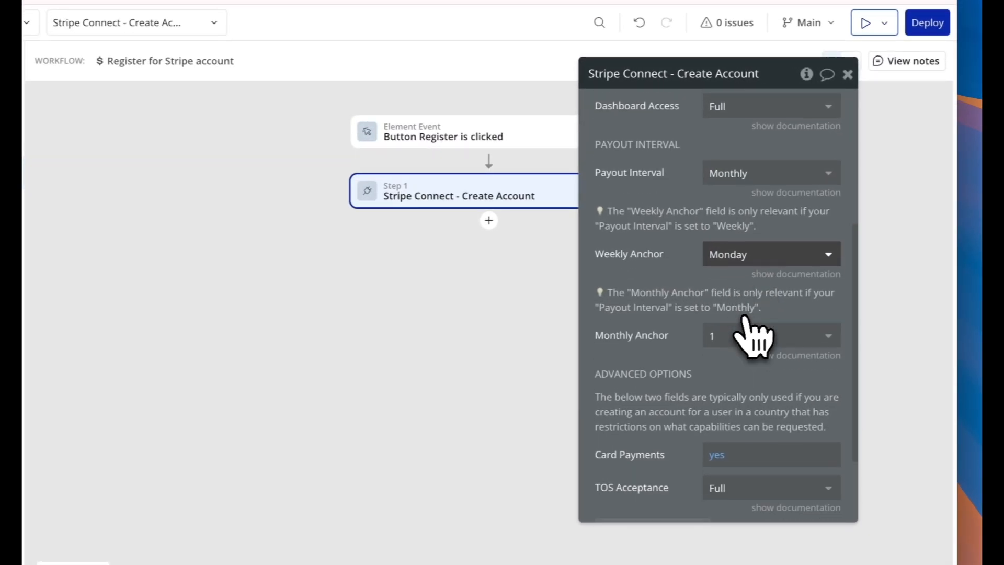
scroll(754, 334, "down", 2)
left_click(746, 296)
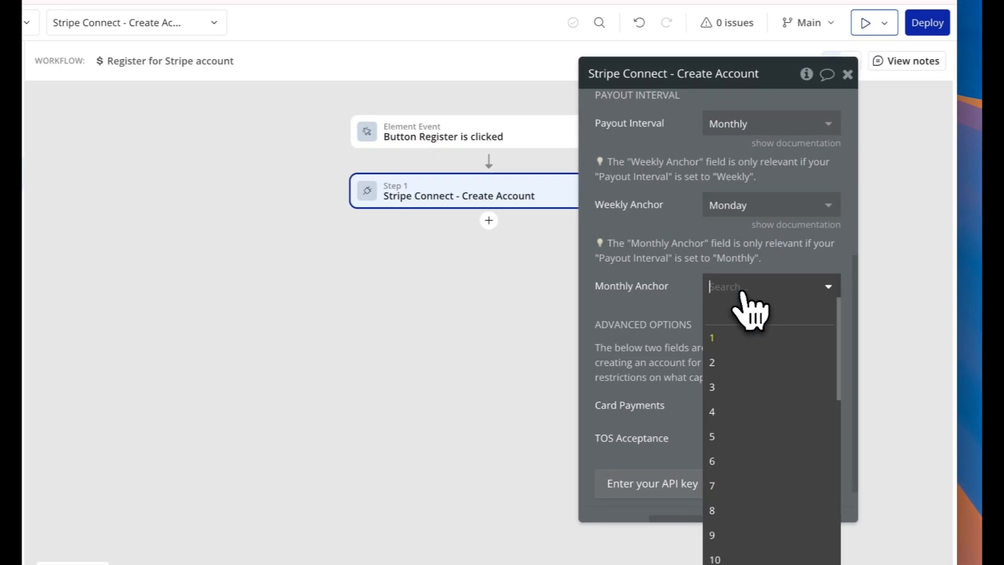
left_click(785, 438)
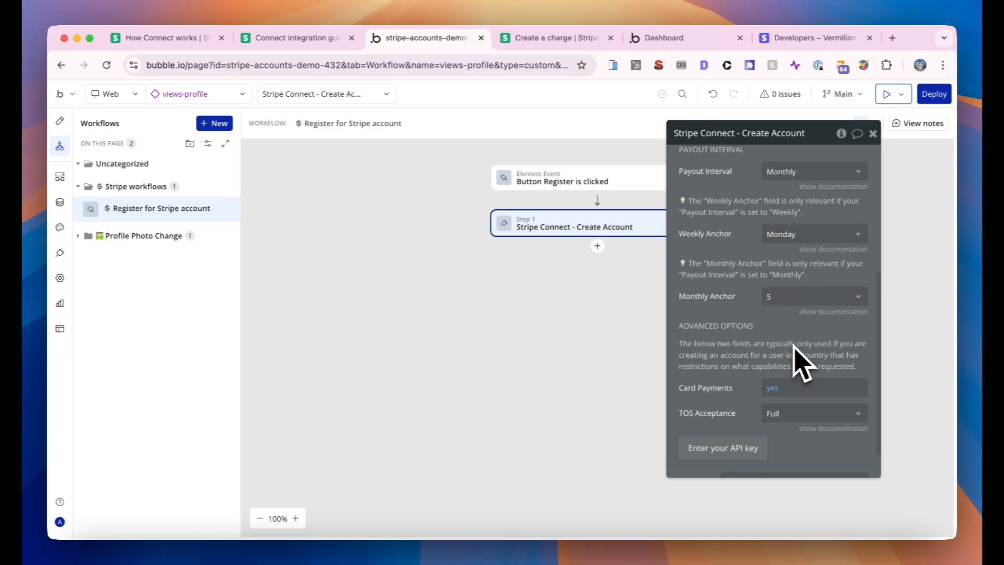
scroll(800, 361, "up", 5)
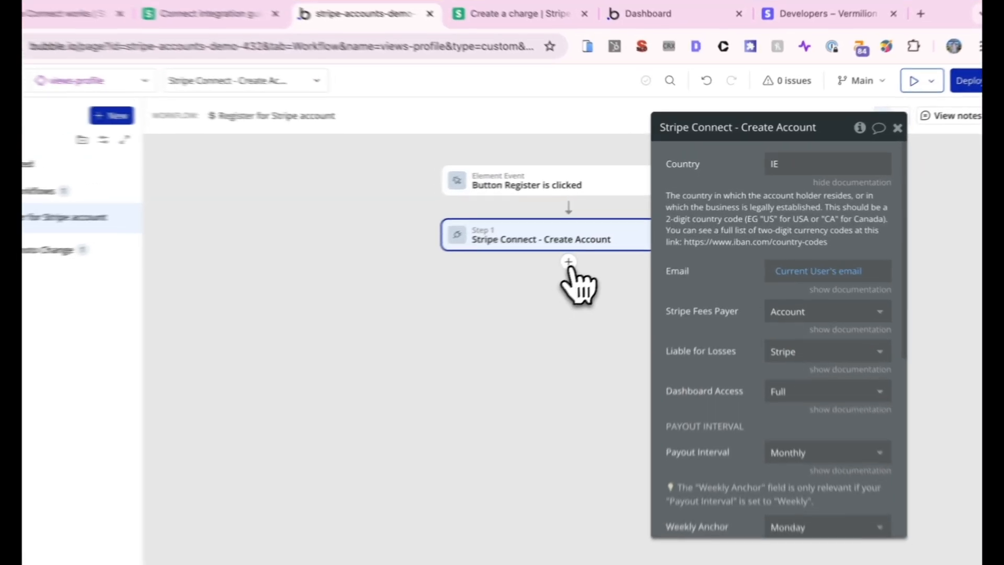
- Add a Make changes to current user action after Create Account and add an empty field change to it
left_click(597, 246)
type("make")
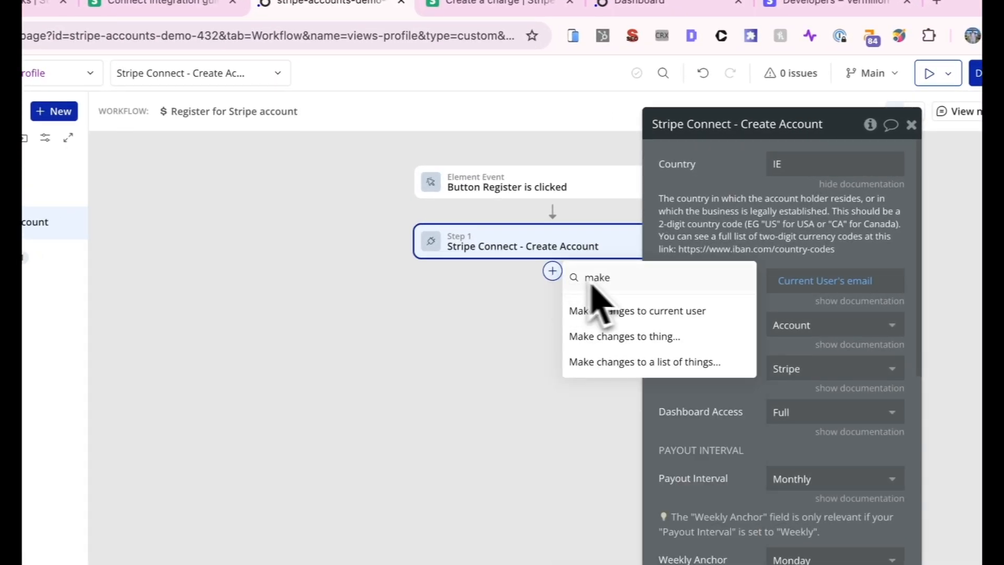
left_click(641, 317)
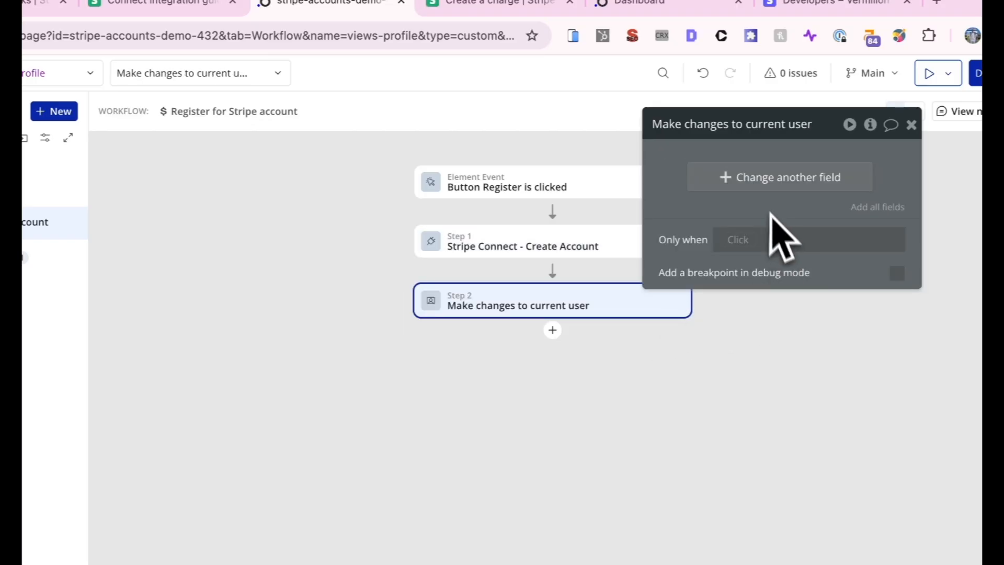
left_click(767, 184)
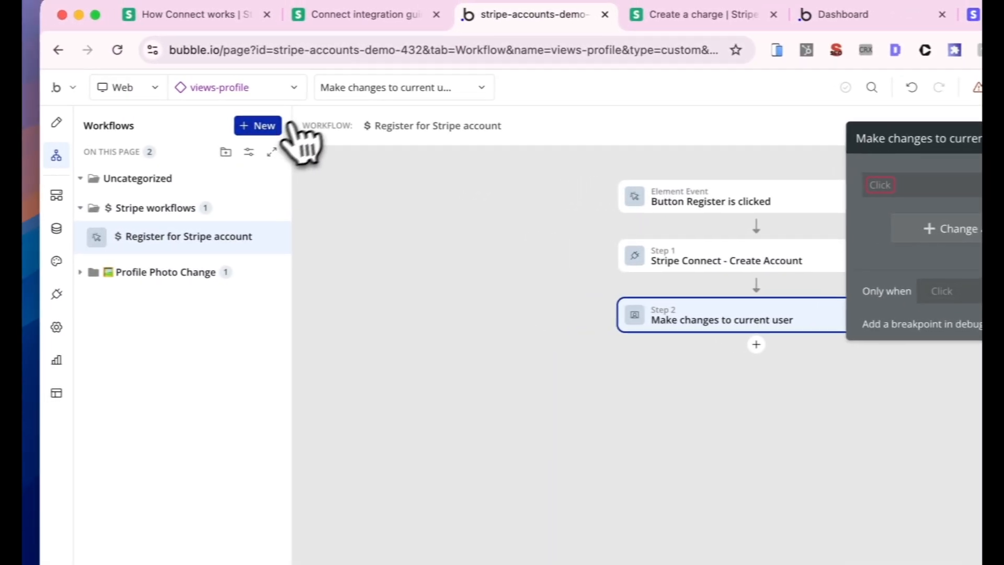
- Check the User data type's fields and set the current user's Seller Account ID (Stripe) to Result of step 1's Stripe Account ID
left_click(64, 228)
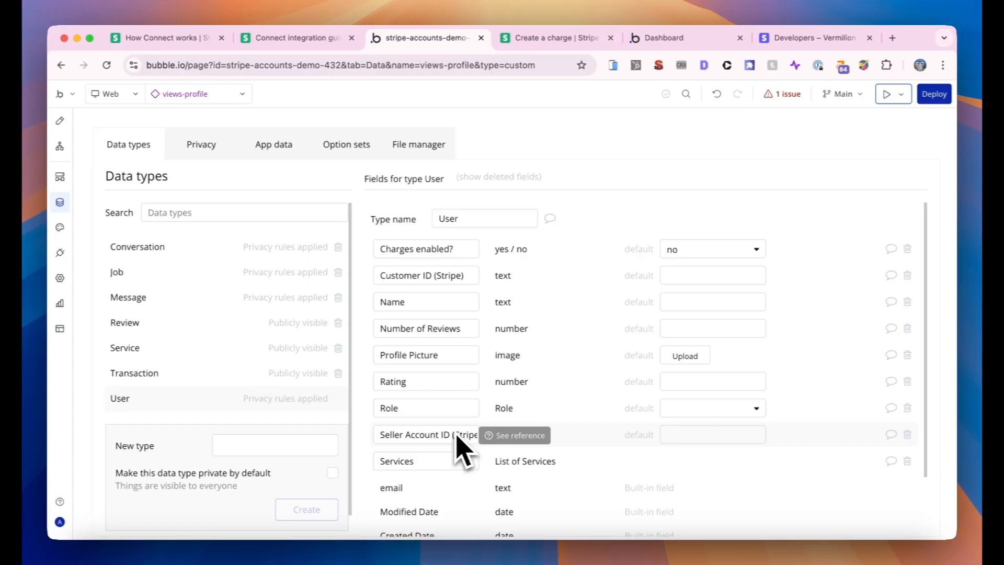
left_click(60, 146)
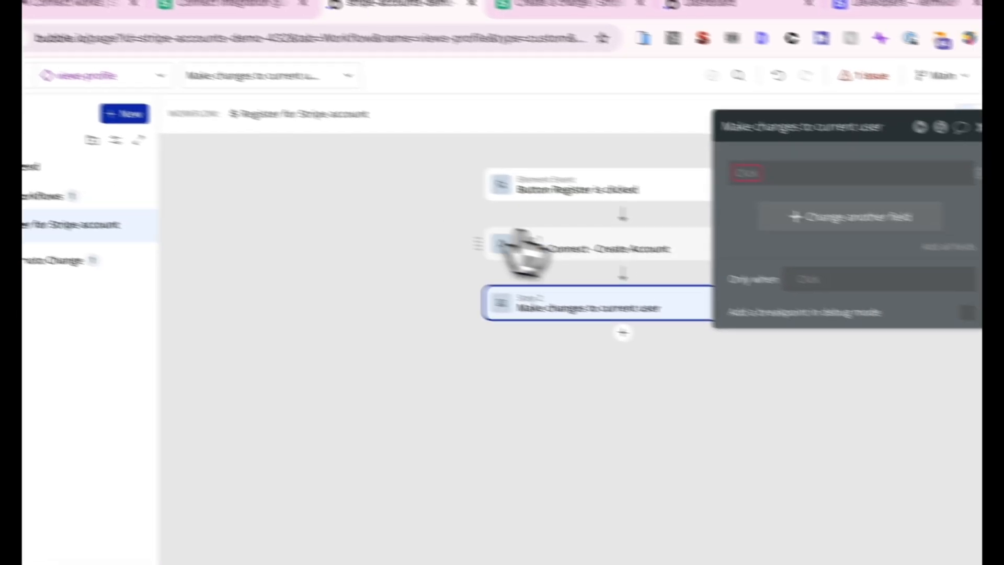
left_click(697, 160)
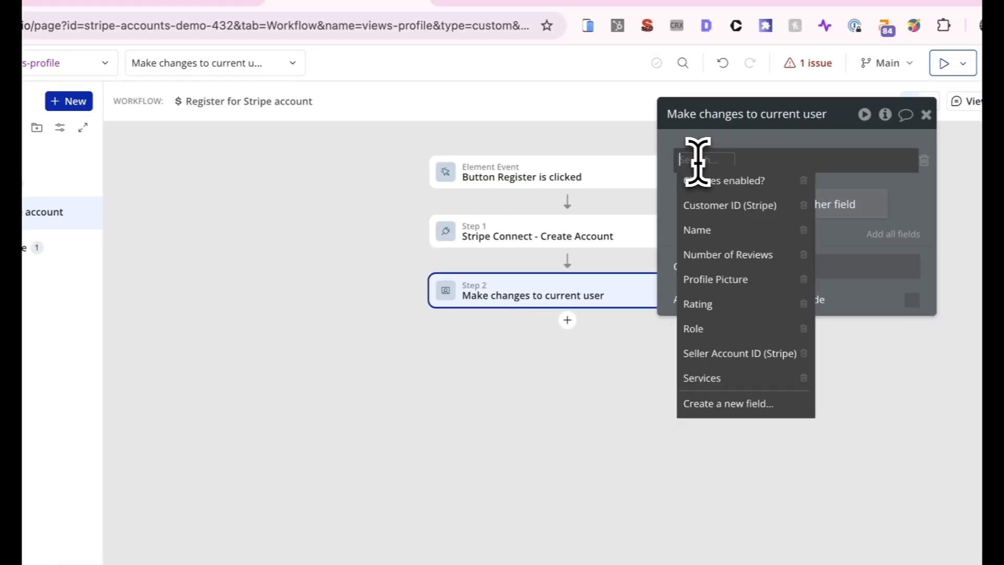
left_click(738, 353)
left_click(768, 183)
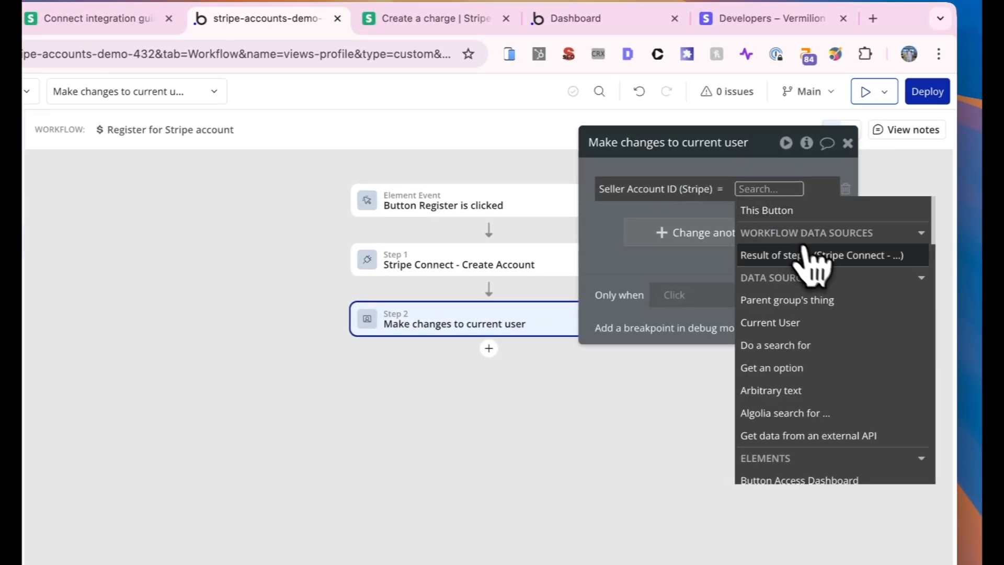
left_click(811, 245)
left_click(760, 248)
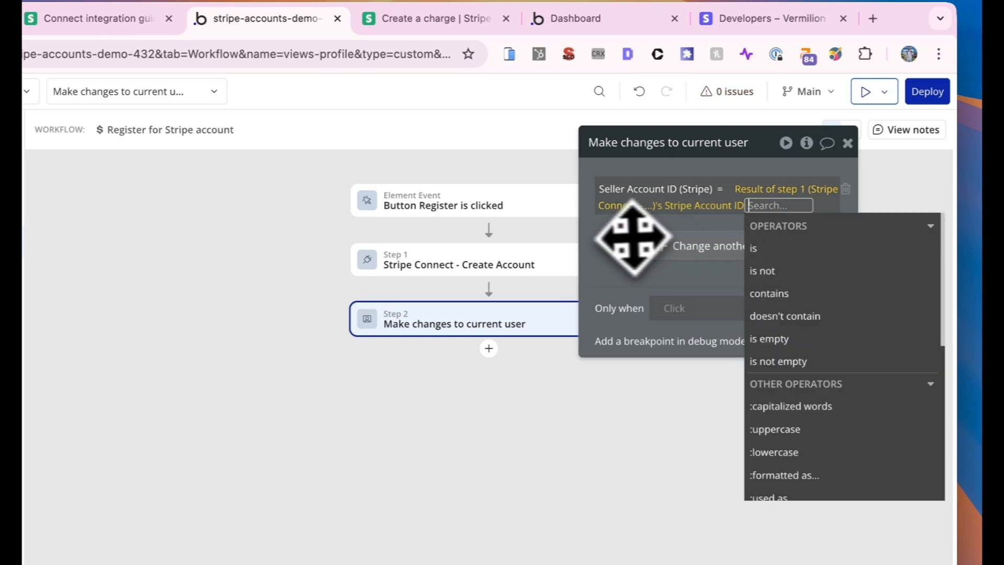
left_click(619, 238)
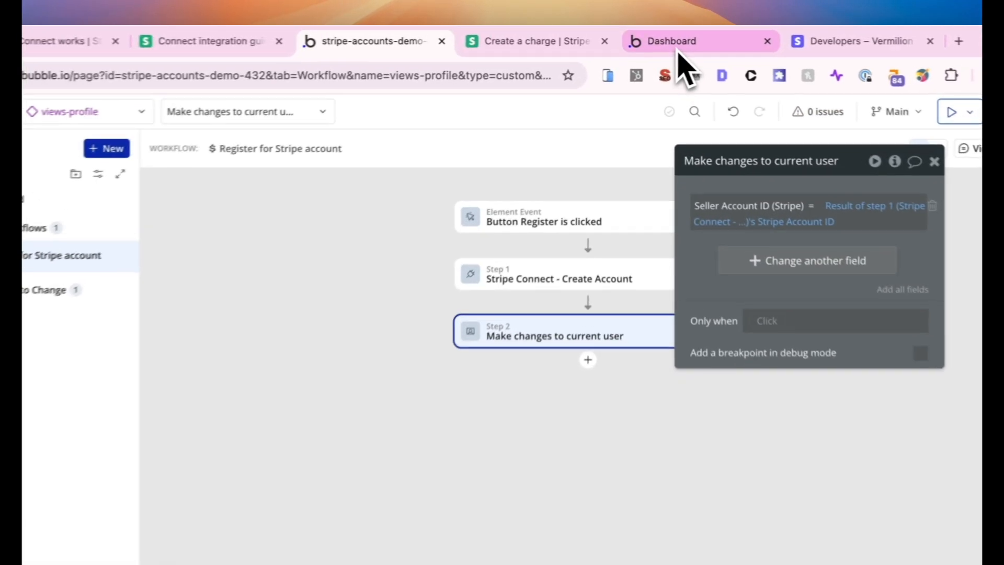
- View the app's profile page with the Register button, and inspect the first user's entry in the editor's app data for its Seller Account ID
left_click(660, 37)
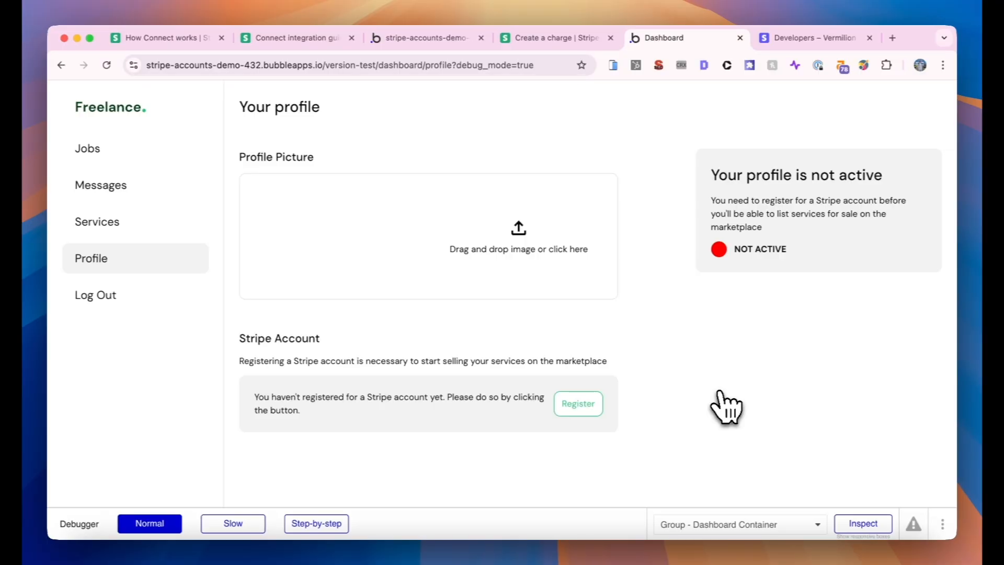
left_click(427, 38)
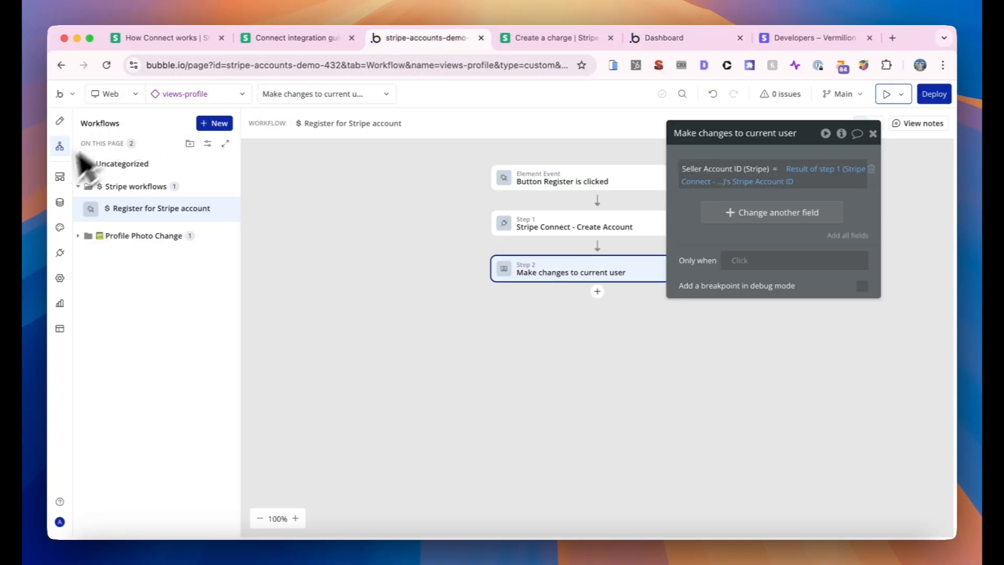
left_click(59, 203)
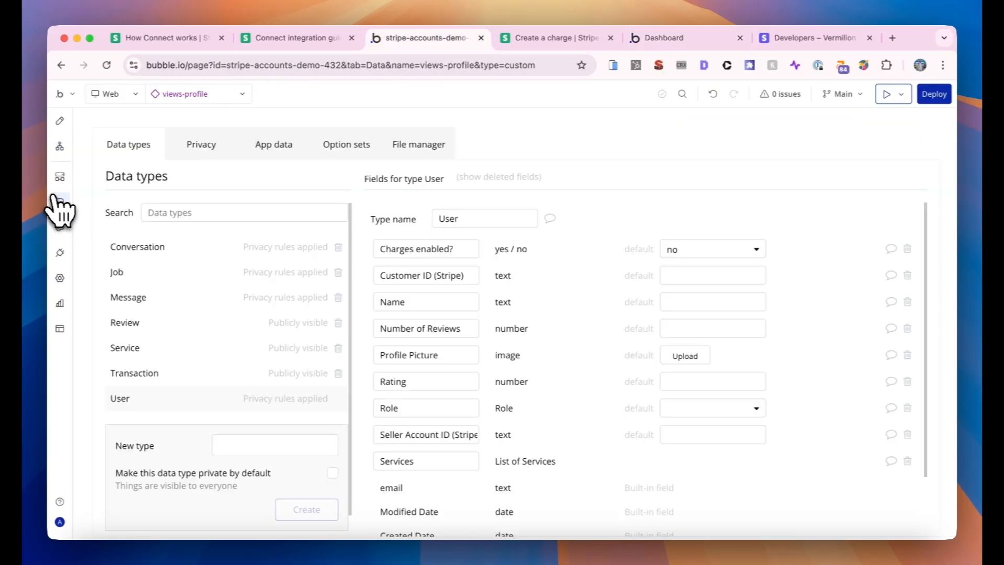
left_click(280, 147)
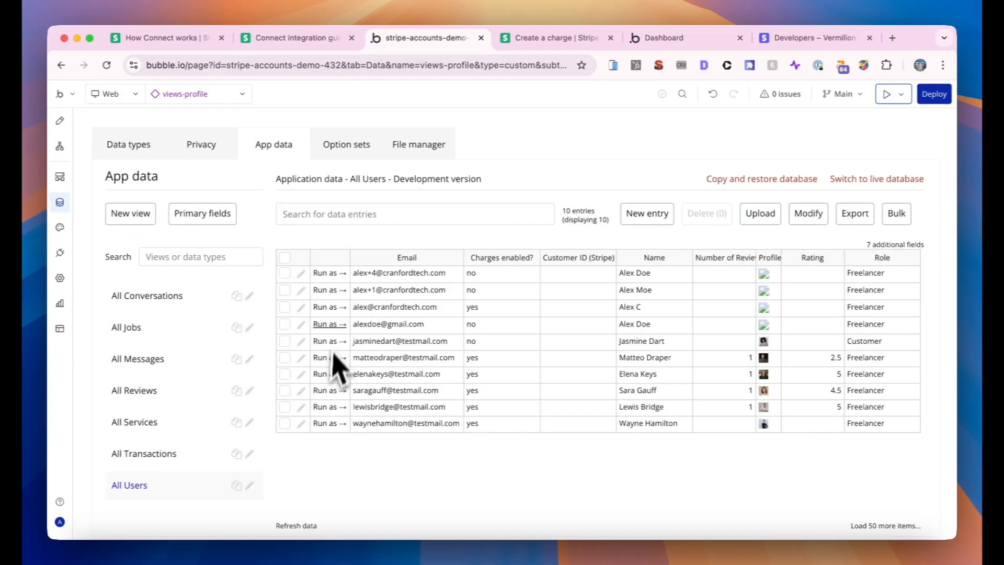
left_click(302, 273)
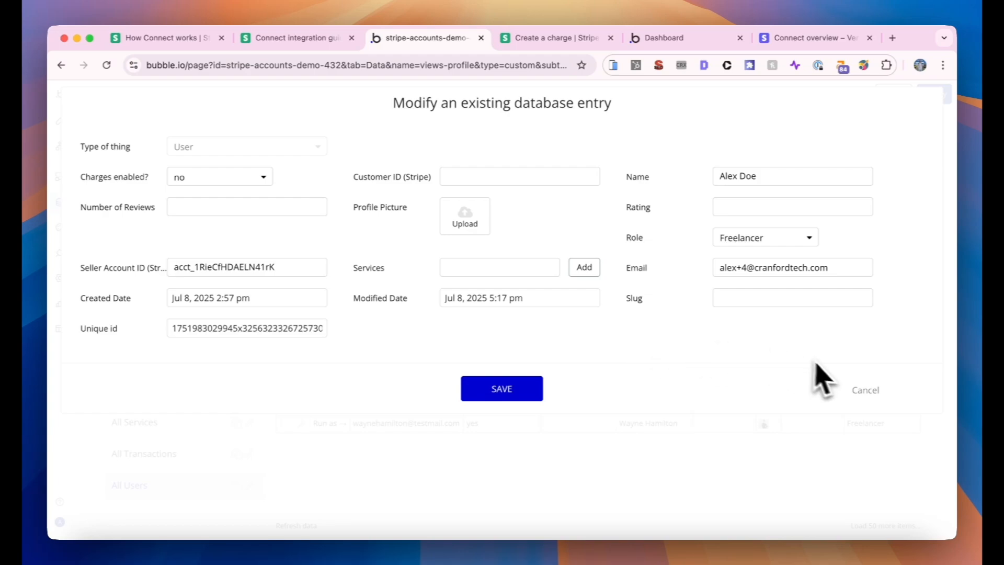
left_click(860, 392)
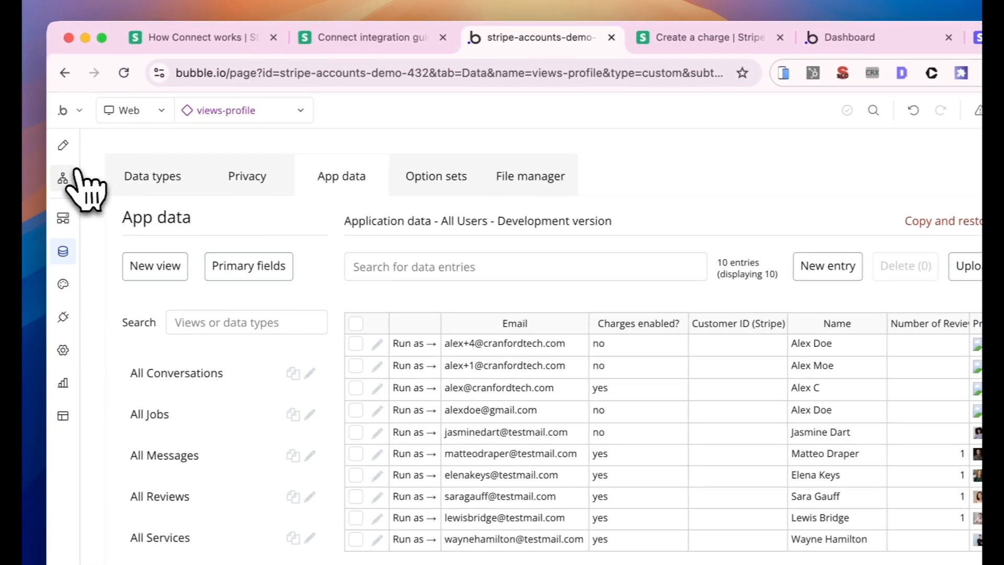
- Return to the Register workflow and add the Stripe Connect - Create Onboarding Link plugin action after Make changes to current user
left_click(70, 181)
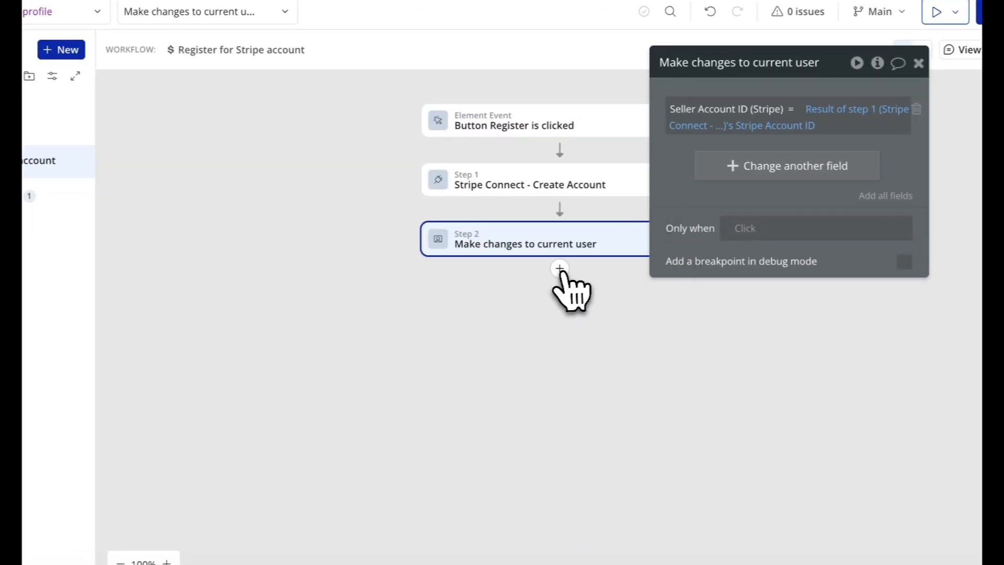
left_click(559, 268)
mouse_move(628, 489)
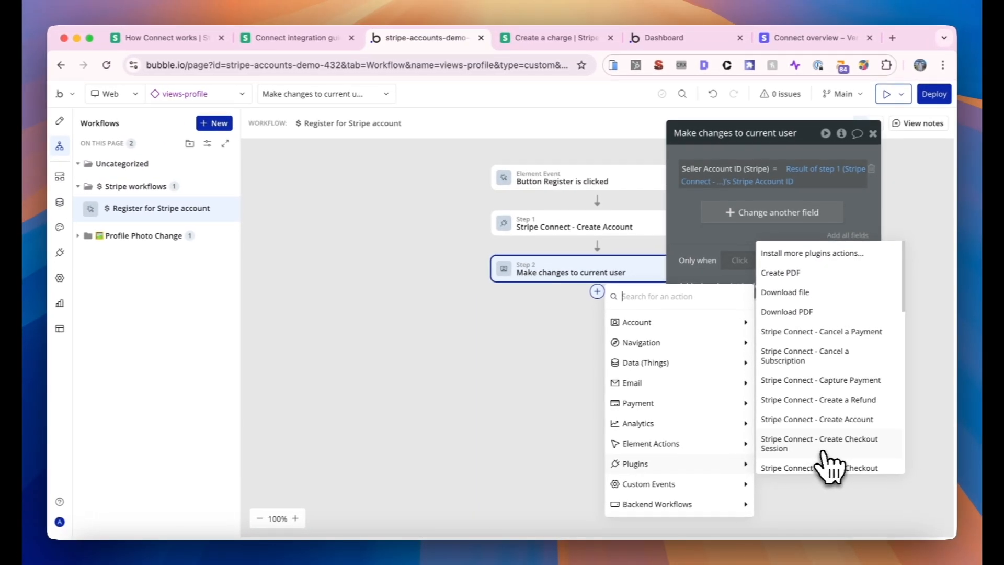
scroll(854, 488, "down", 5)
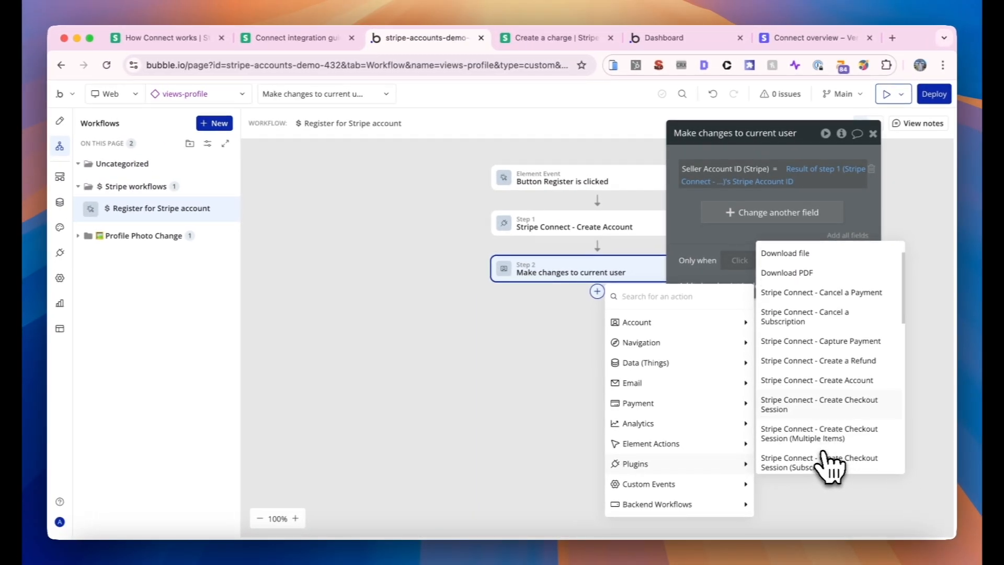
scroll(830, 467, "down", 1)
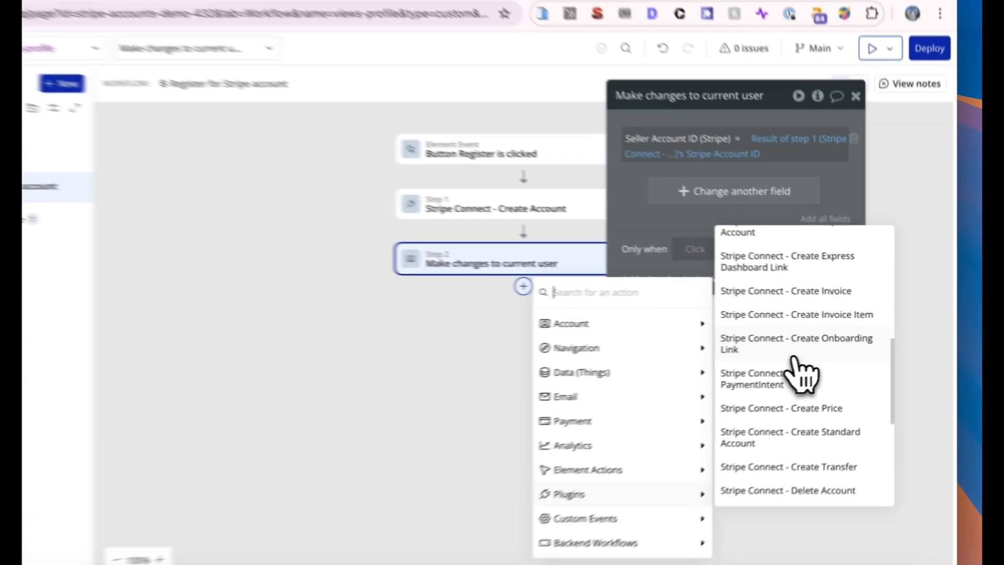
left_click(824, 345)
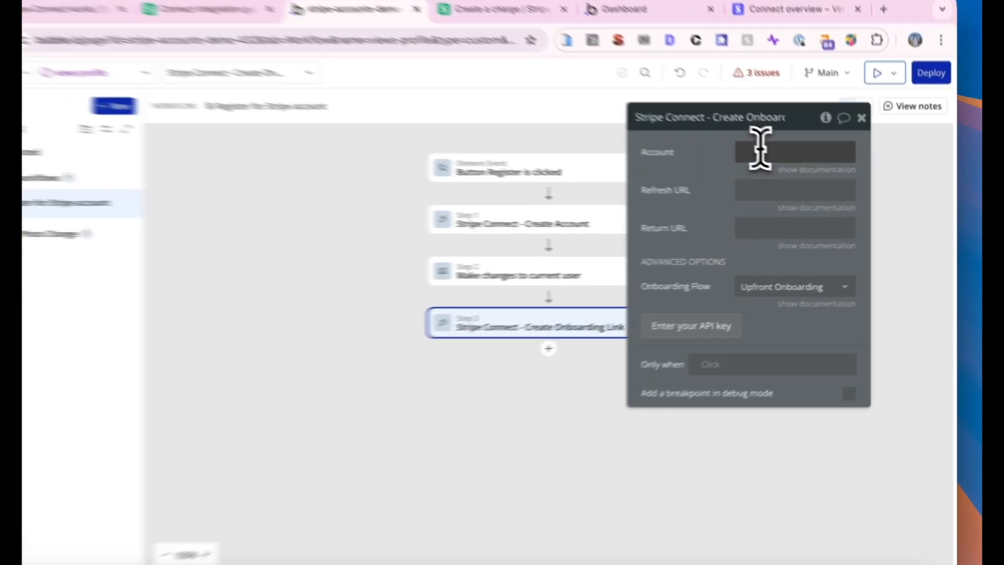
- Set the onboarding link action's Account to Current User's Seller Account ID (Stripe)
left_click(787, 164)
left_click(892, 140)
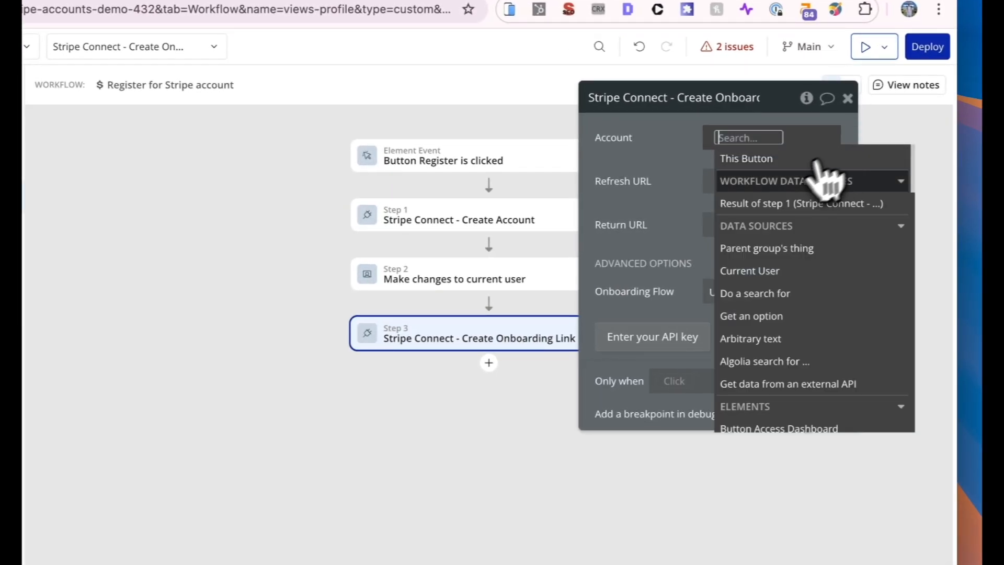
left_click(797, 272)
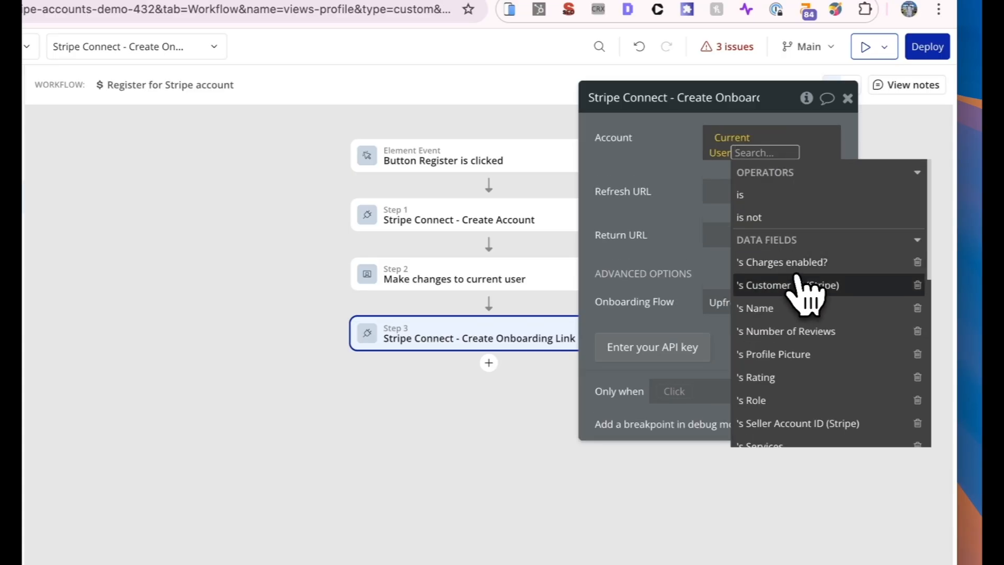
left_click(808, 424)
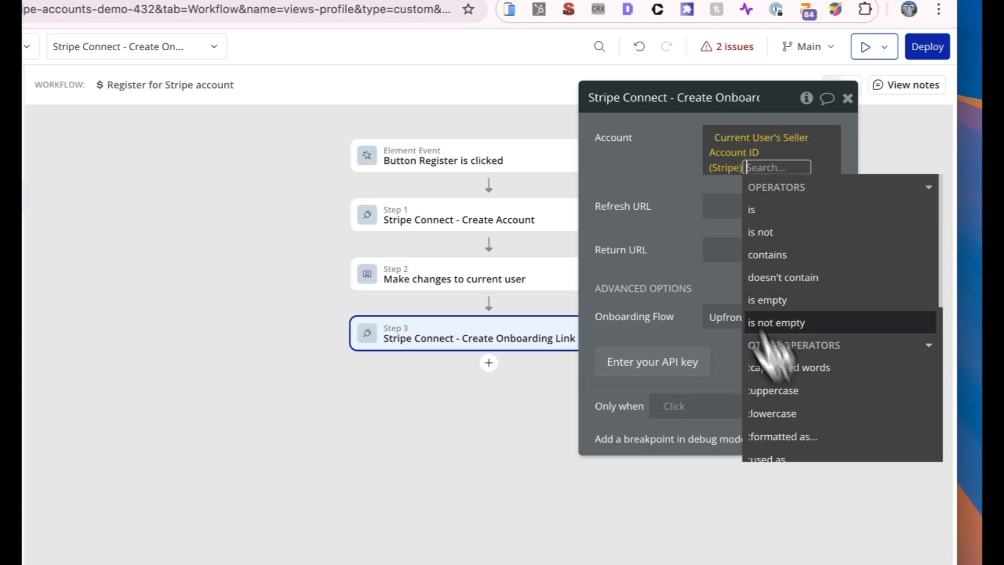
left_click(705, 218)
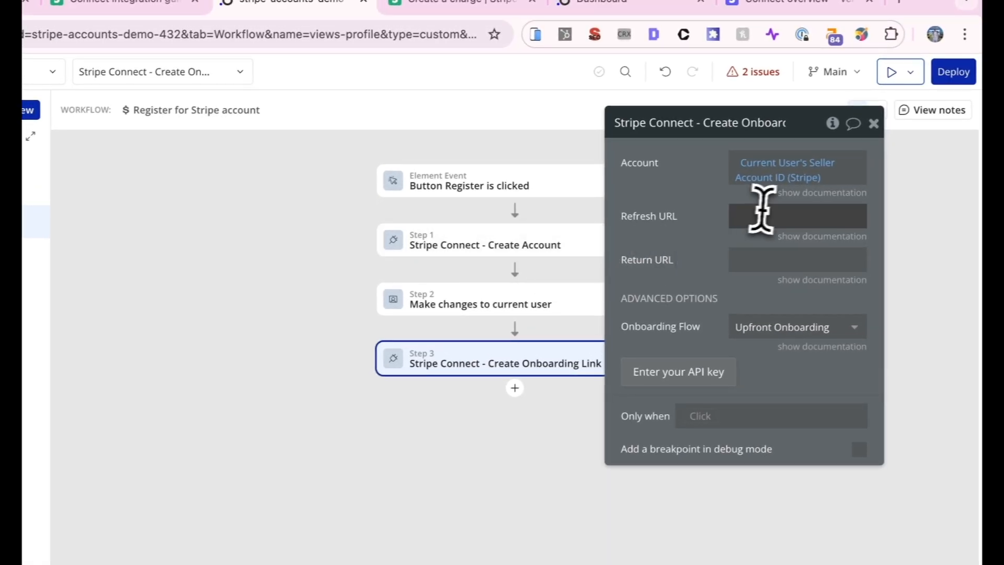
- Read the Refresh URL documentation and set the Refresh URL to the dynamic value This URL followed by ?refresh=true
left_click(757, 197)
left_click(816, 236)
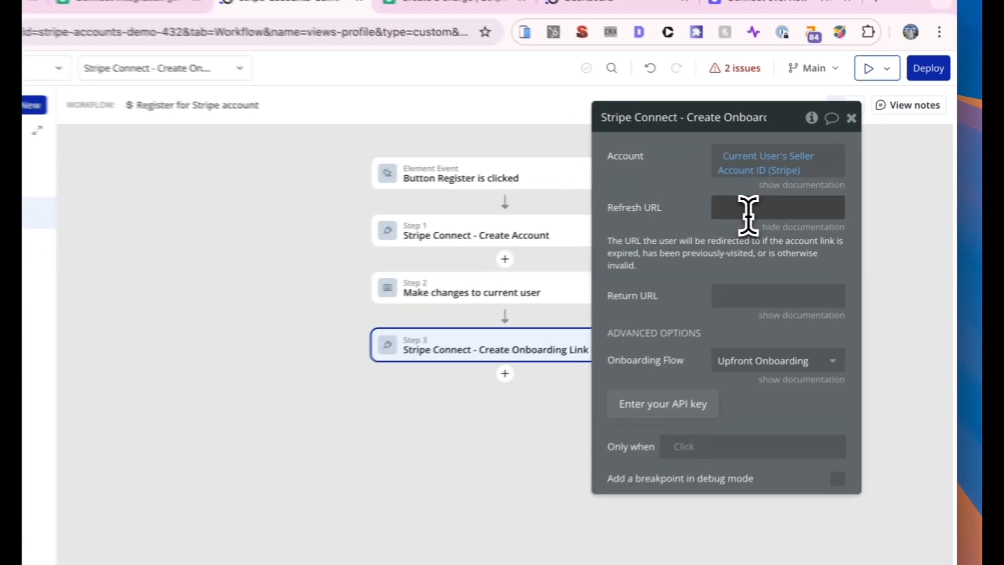
mouse_move(852, 205)
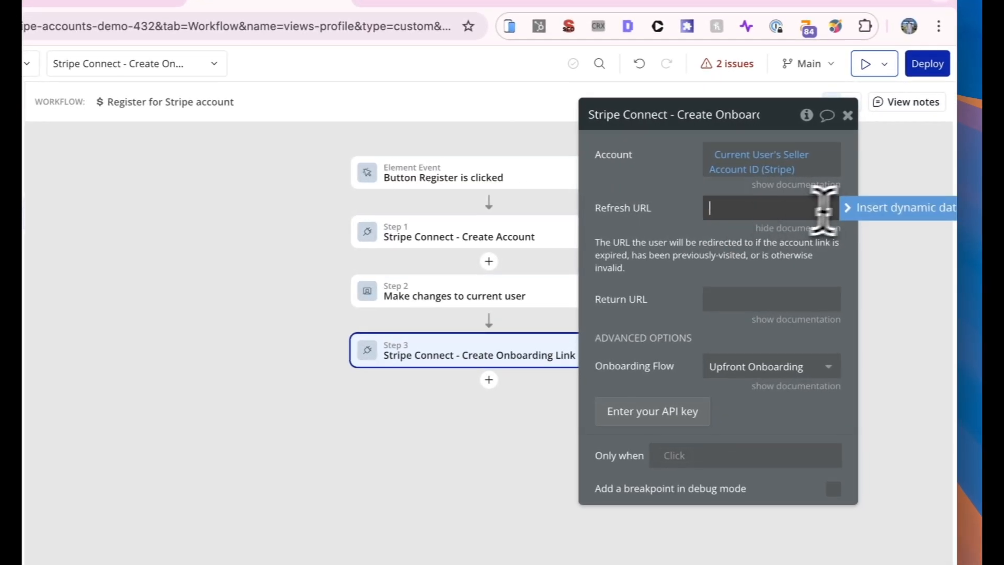
left_click(884, 205)
type("thi")
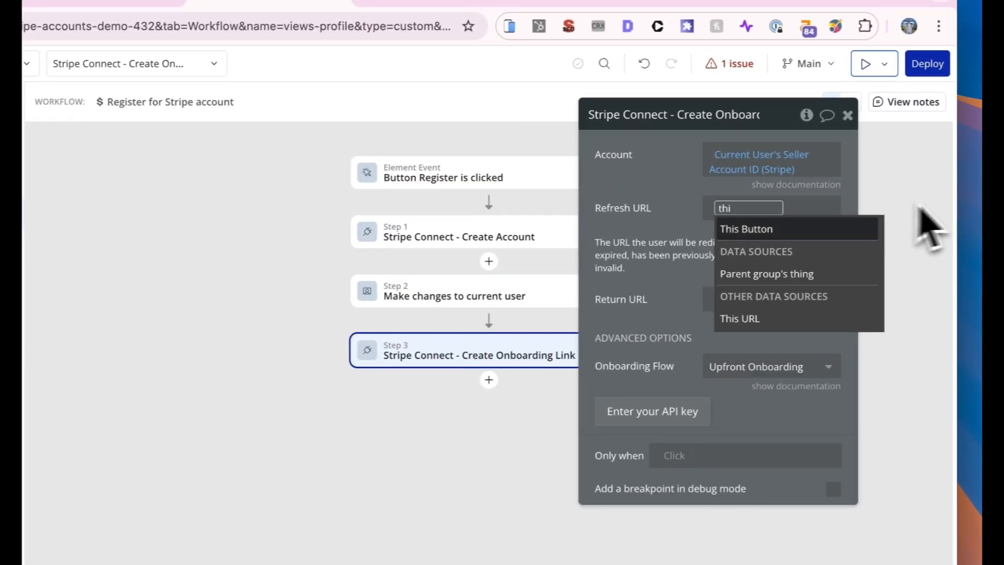
left_click(866, 318)
left_click(634, 236)
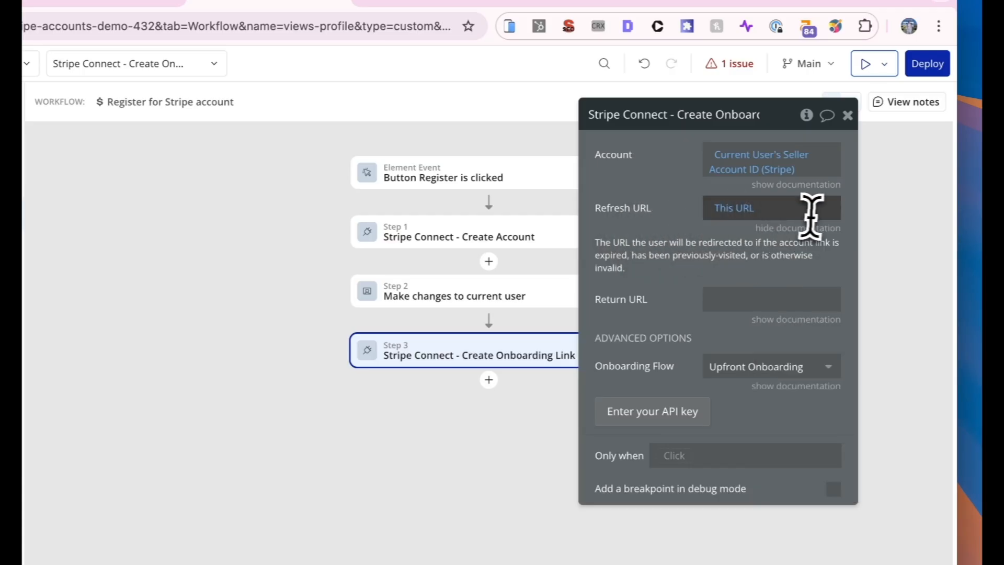
left_click(814, 215)
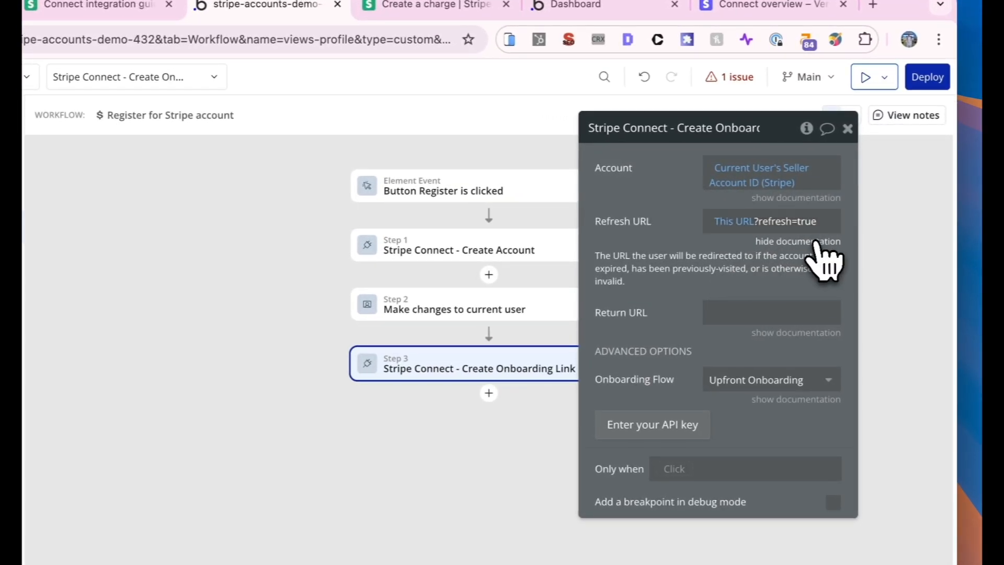
left_click(835, 221)
- Set the Return URL to the dynamic value This URL followed by ?return=true
left_click(783, 265)
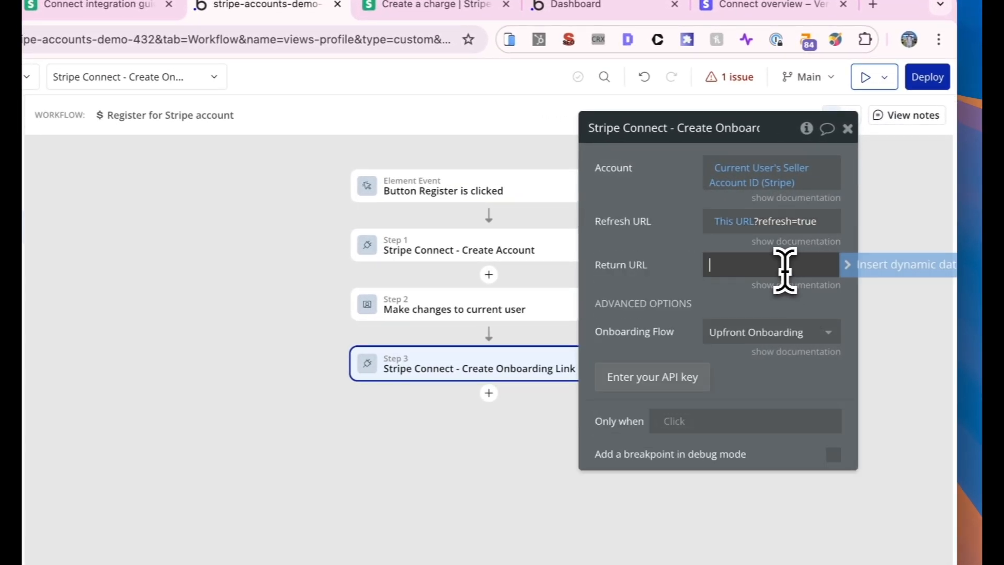
left_click(873, 269)
type("this")
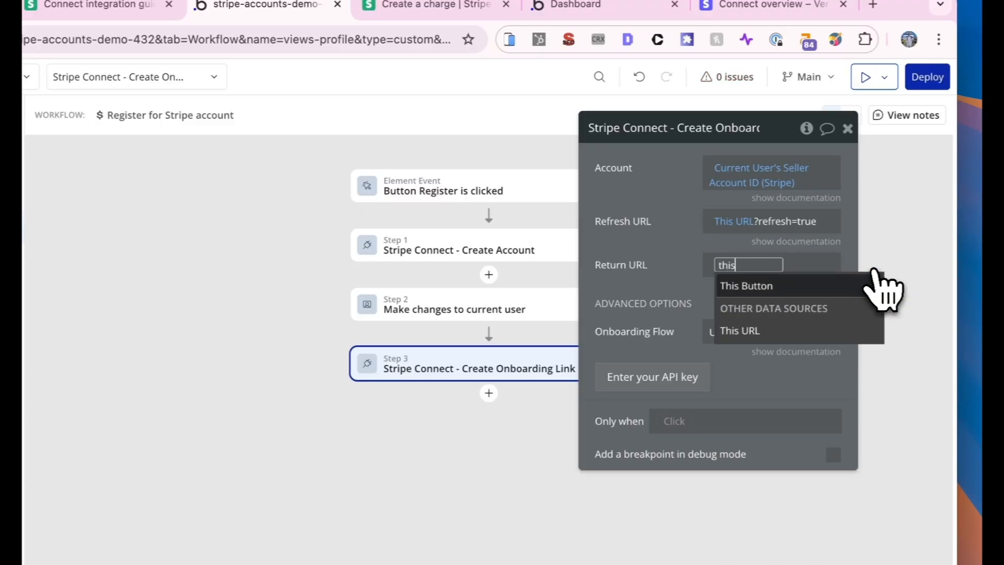
key("Return")
left_click(708, 233)
left_click(798, 264)
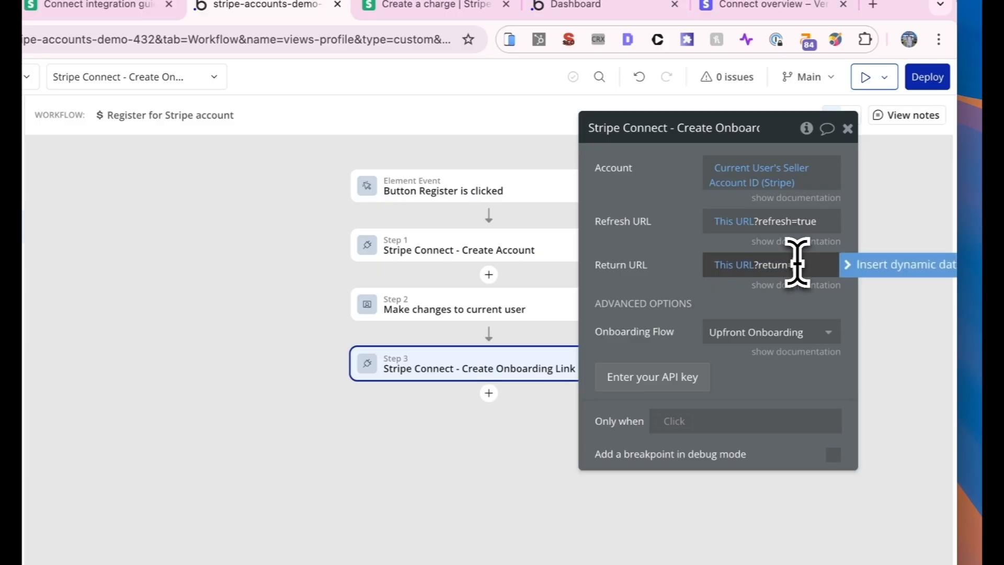
left_click(673, 276)
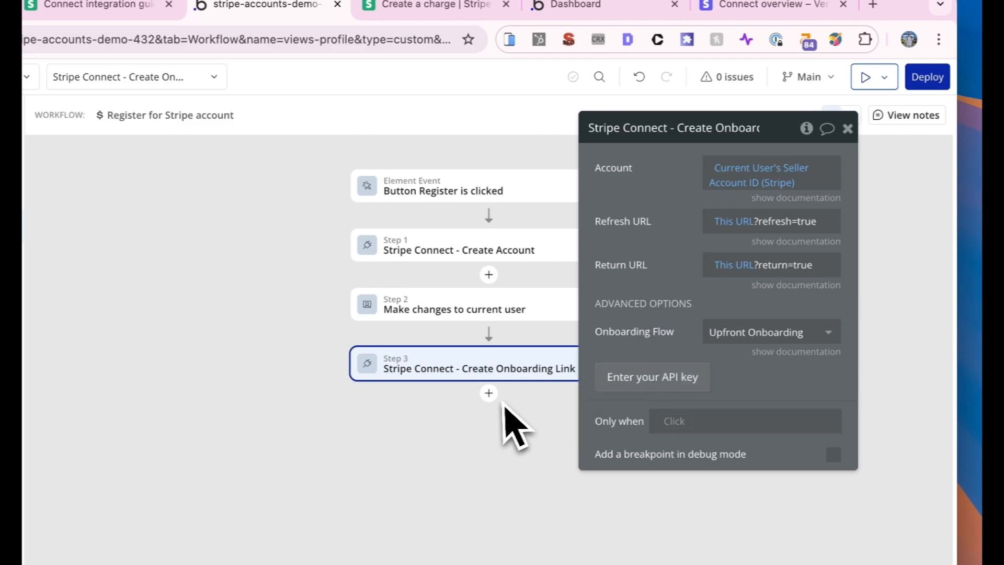
- Add an Open an external website action after Create Onboarding Link, with Result of step 3's URL as its destination
left_click(488, 393)
mouse_move(571, 210)
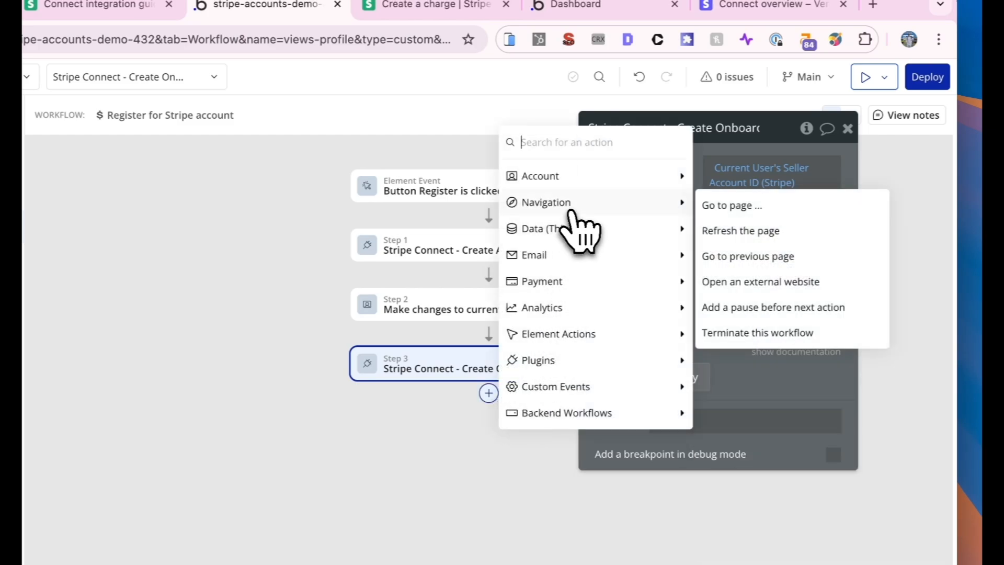
left_click(782, 281)
left_click(672, 209)
left_click(890, 202)
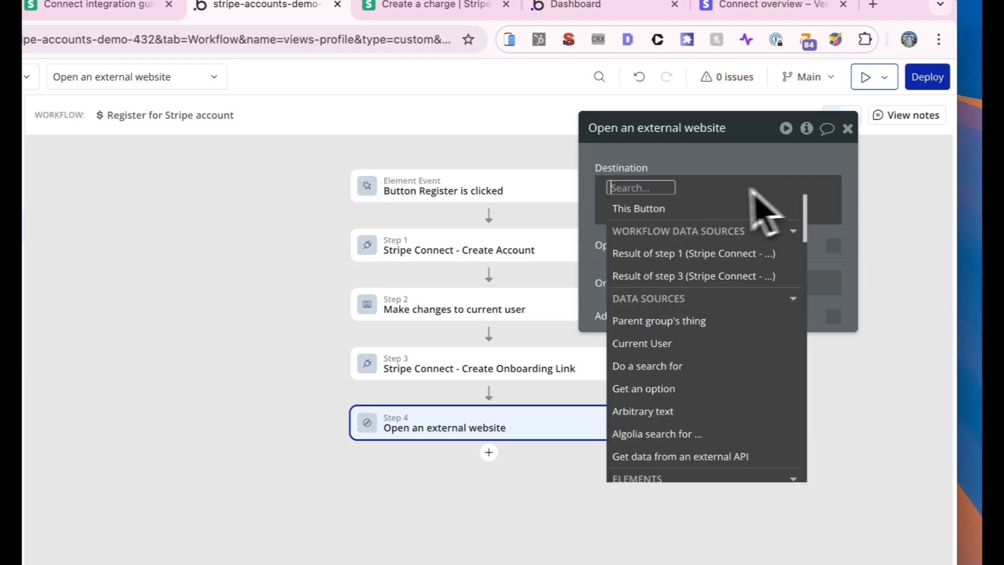
left_click(695, 277)
left_click(764, 220)
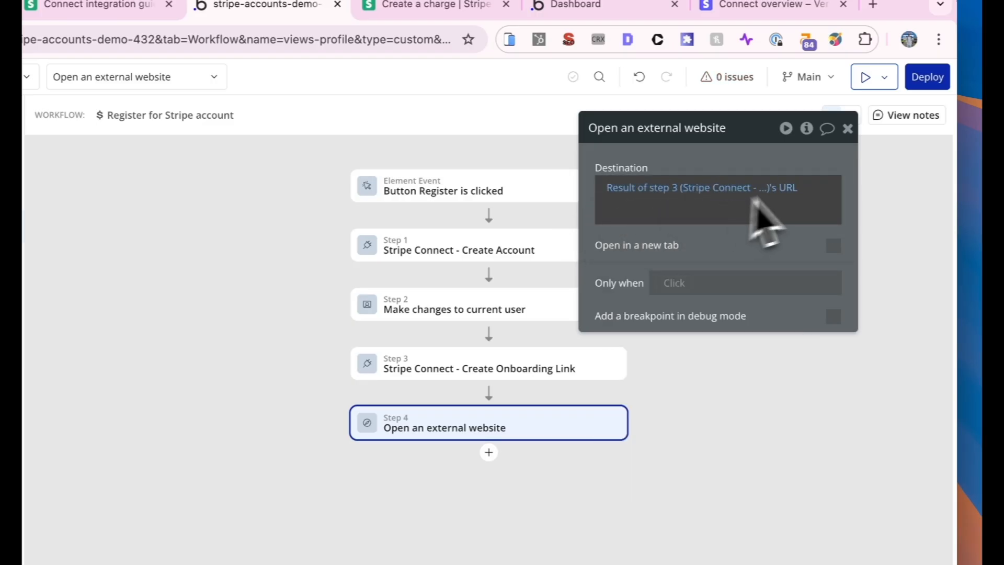
left_click(848, 128)
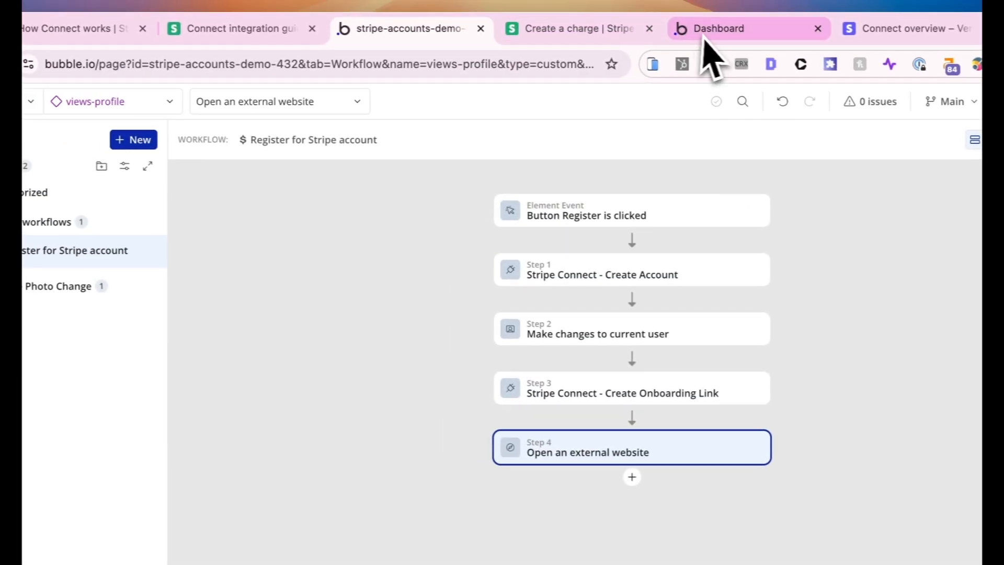
- Switch to the app's profile page, set the debugger to step-by-step mode and start the Stripe account registration
left_click(703, 31)
left_click(531, 99)
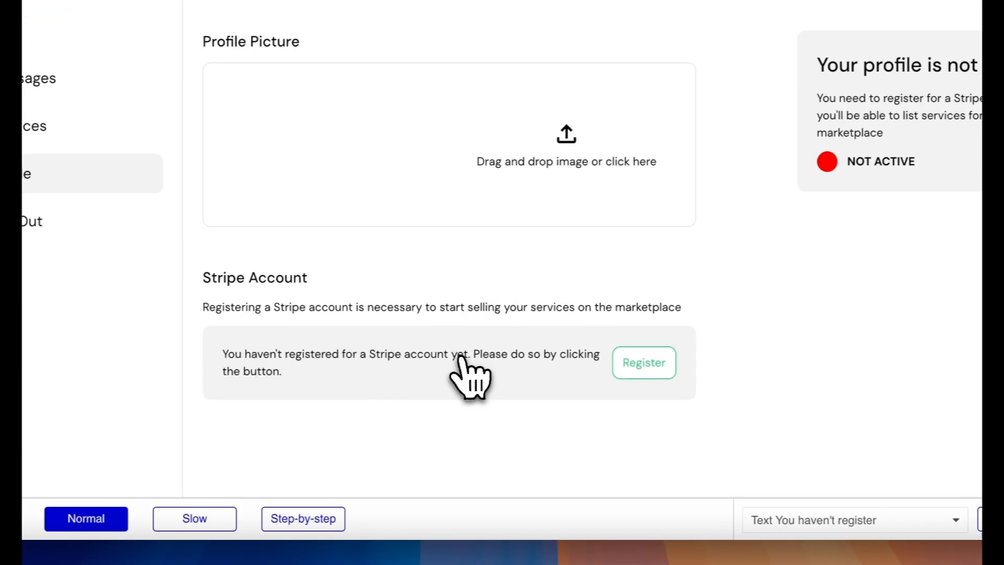
left_click(290, 517)
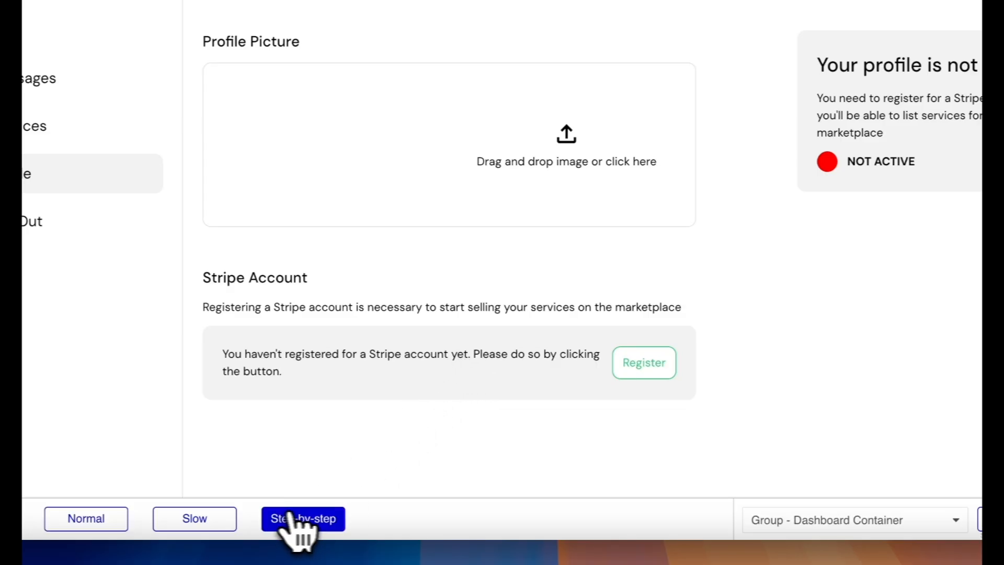
left_click(648, 372)
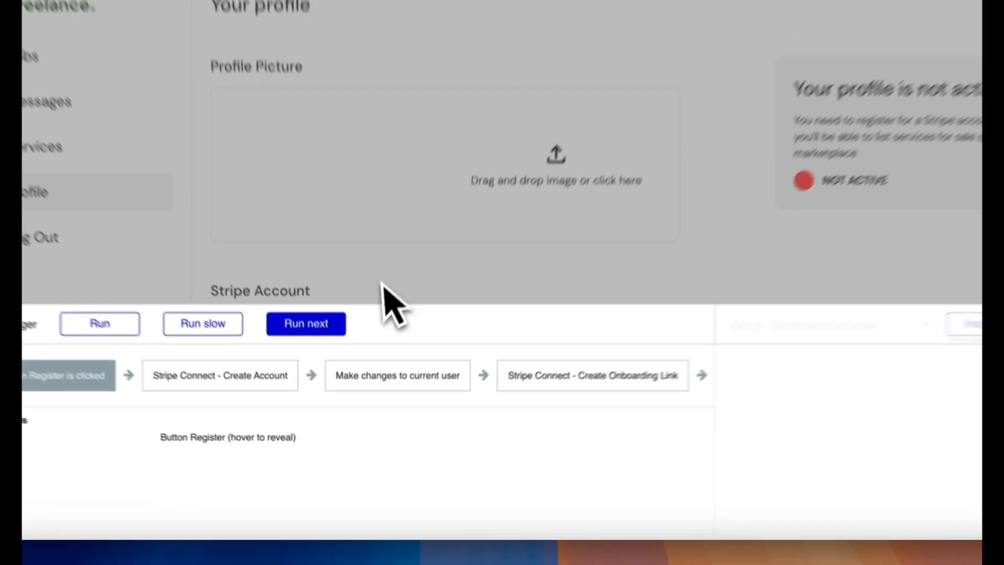
- Run the Register workflow one action at a time, checking the seller account ID and onboarding destination, through to Stripe's onboarding page
left_click(306, 329)
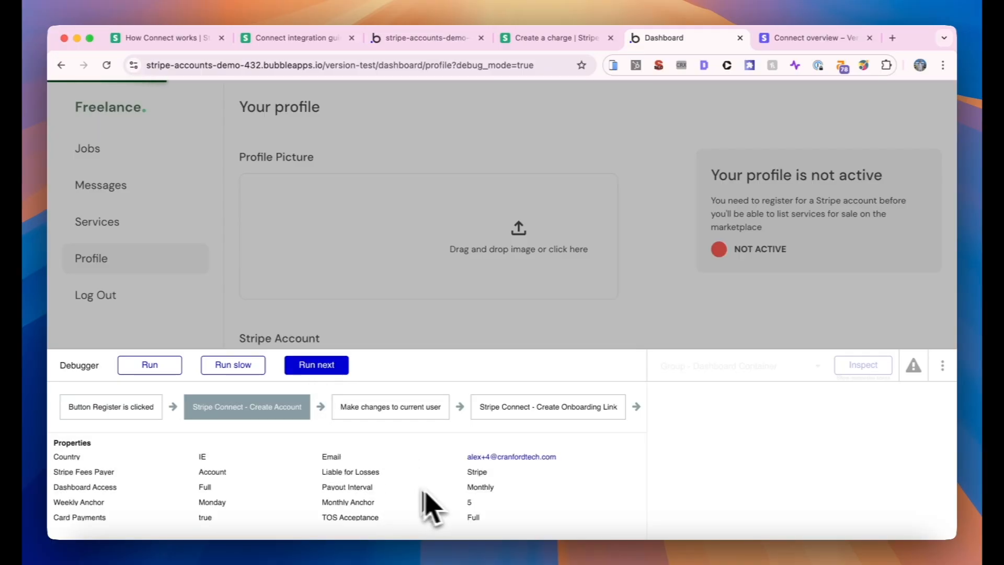
left_click(335, 372)
double_click(215, 471)
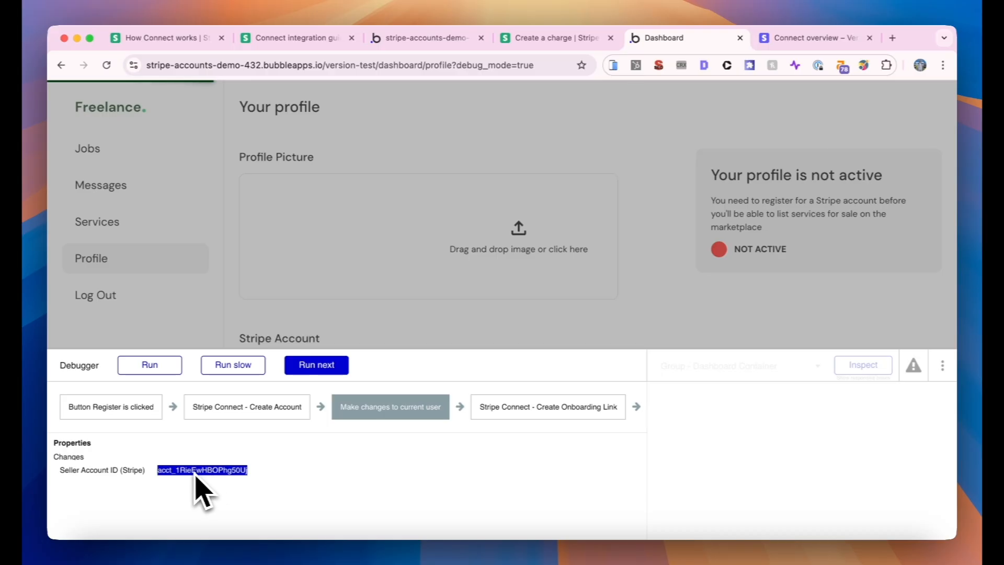
left_click(323, 375)
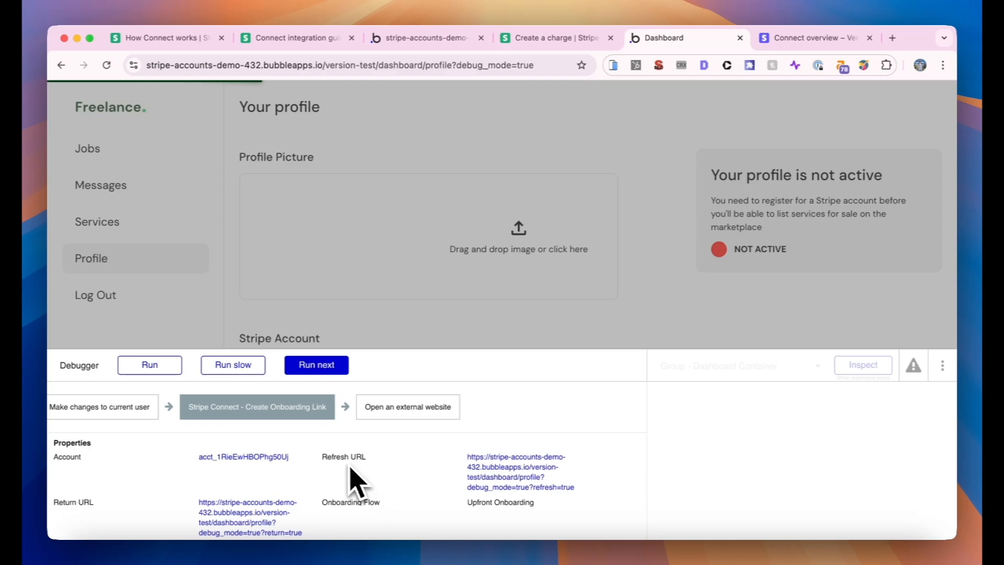
double_click(274, 453)
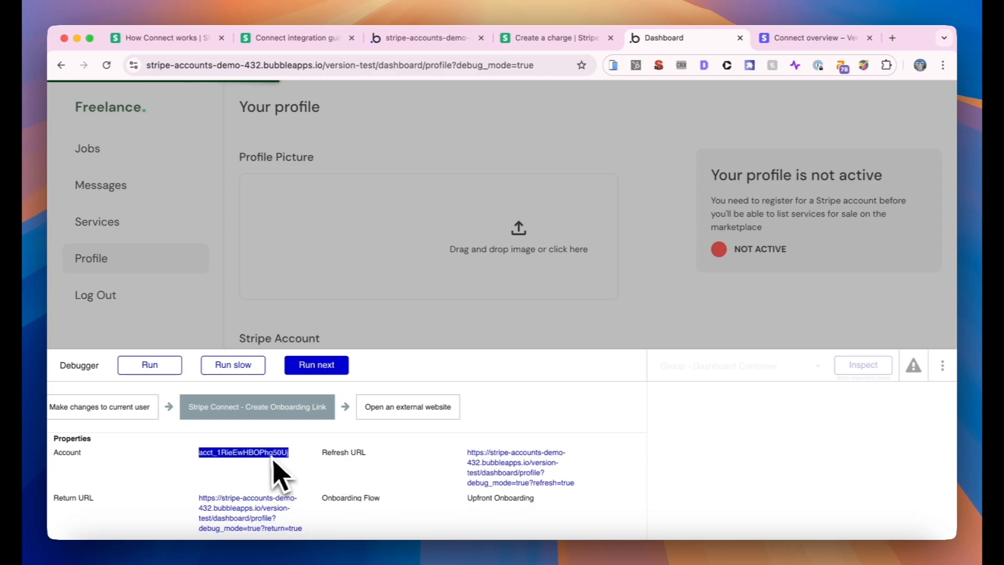
left_click(338, 371)
triple_click(329, 446)
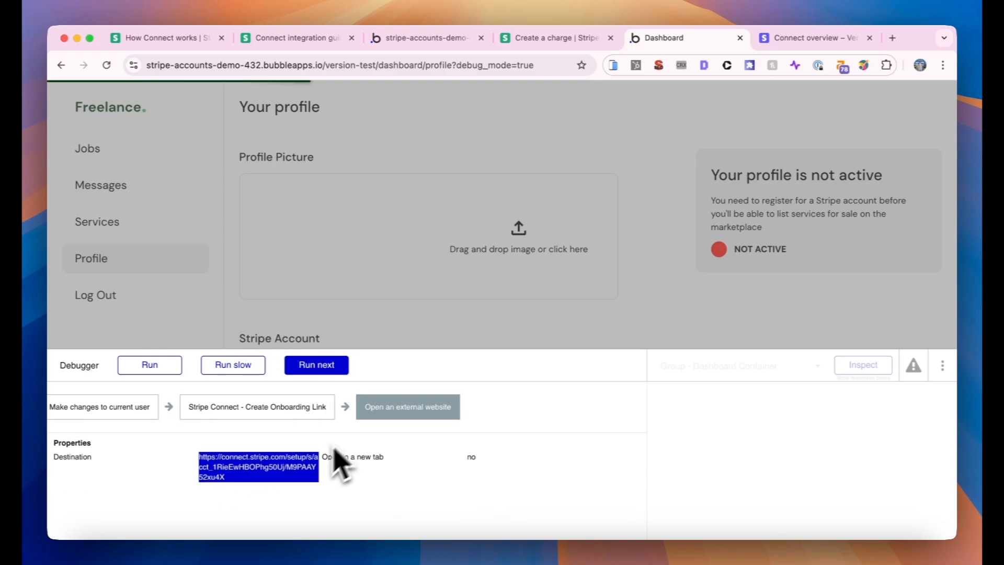
left_click(322, 368)
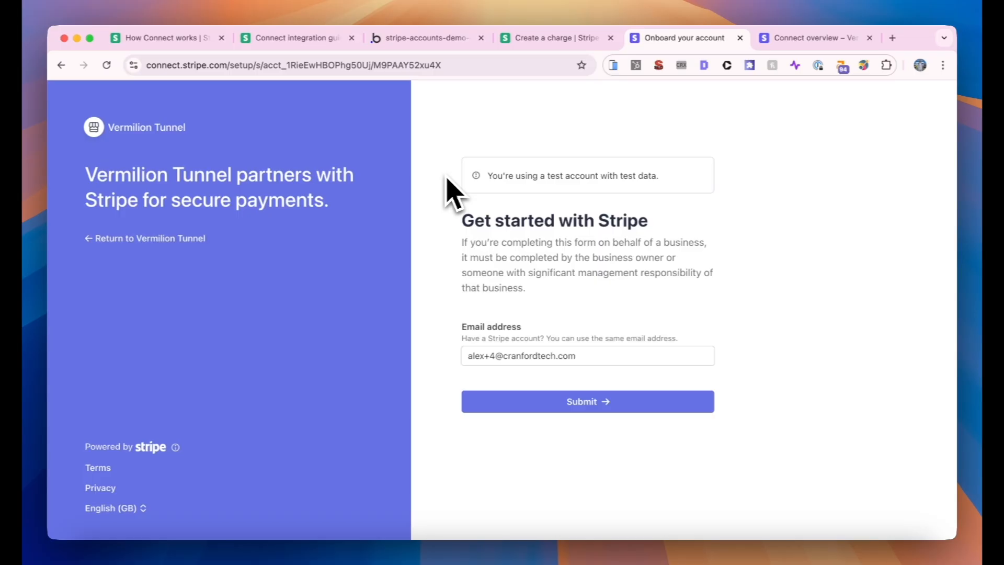
- Submit the prefilled email, complete Stripe's onboarding as an individual in Ireland with test data, then review, agree and submit
left_click(593, 404)
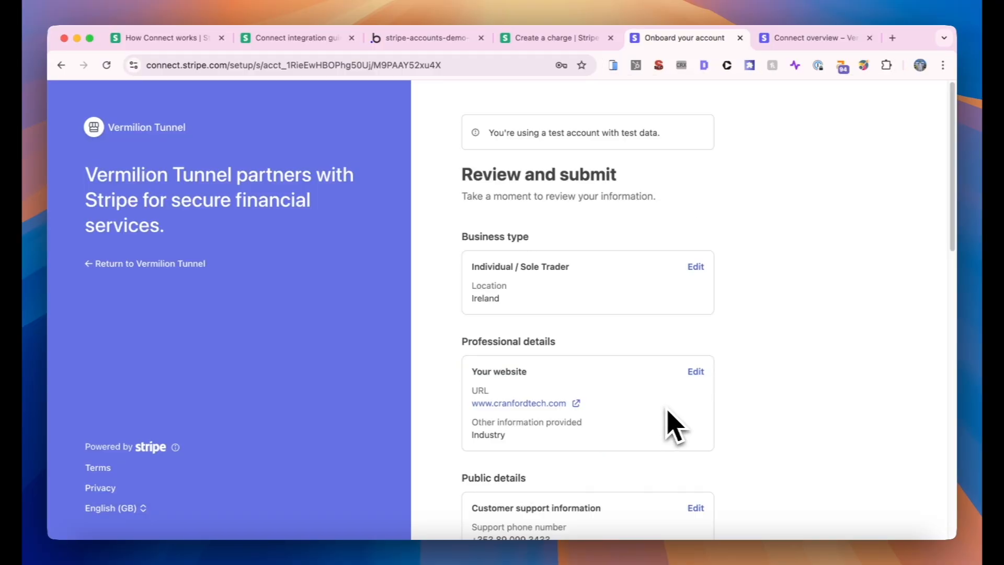
scroll(648, 423, "down", 10)
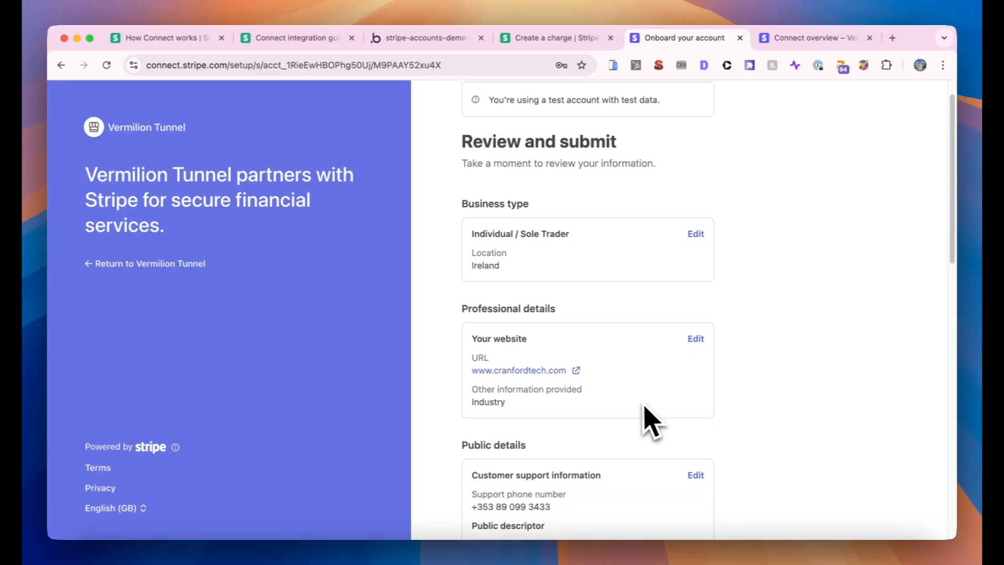
scroll(649, 422, "down", 5)
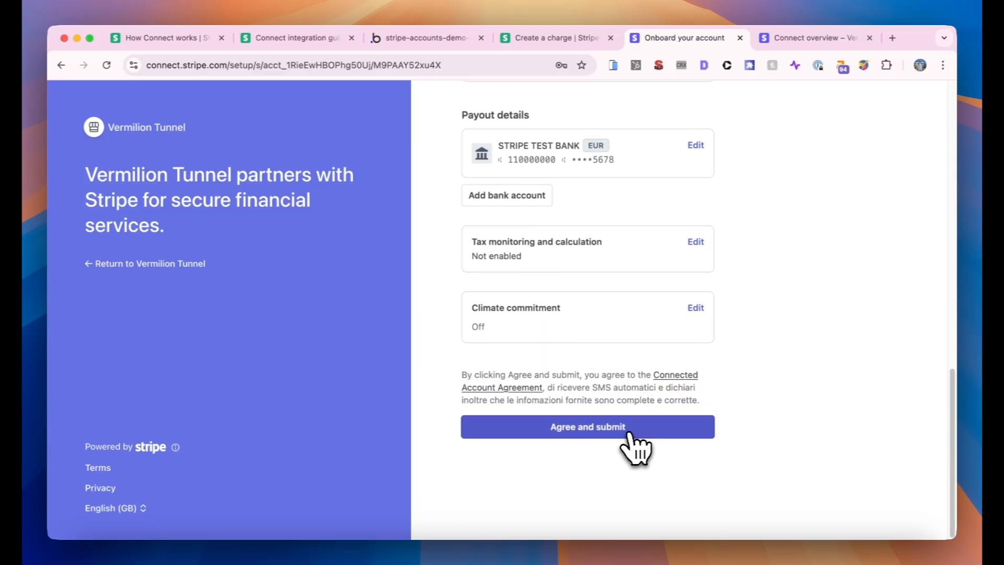
left_click(651, 426)
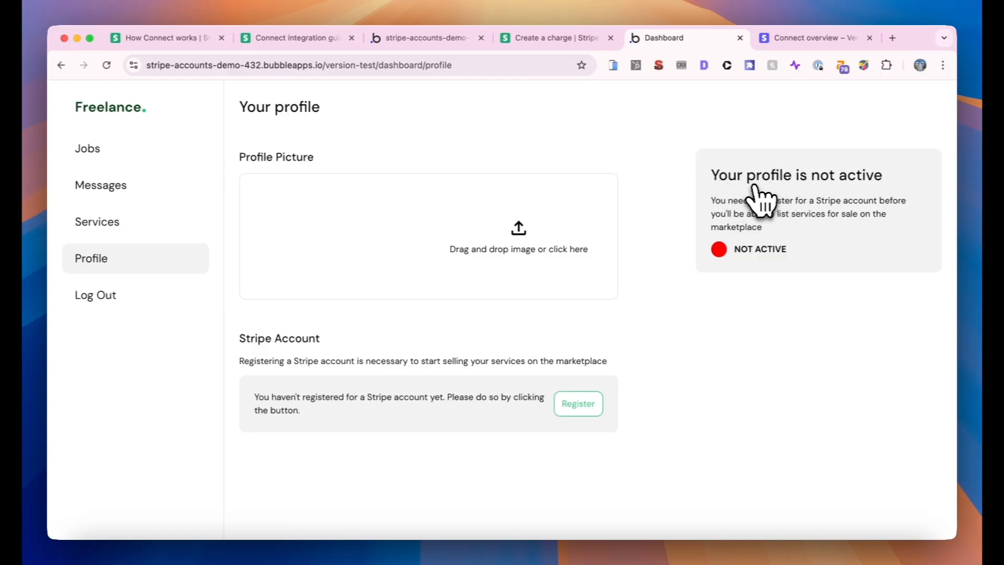
- Sign back in to the Stripe dashboard with the account password and inspect the enabled seller's details under connected accounts
left_click(805, 38)
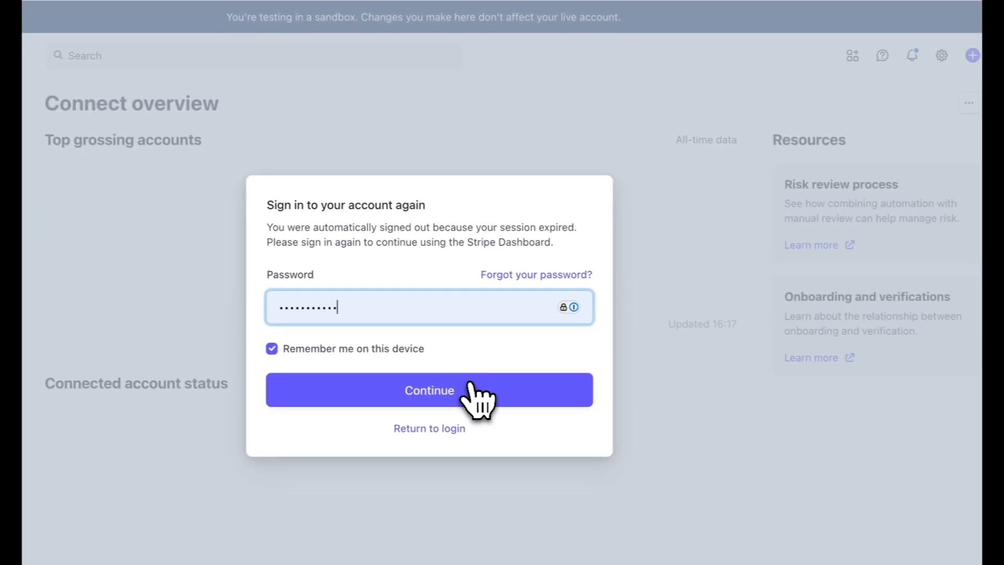
left_click(660, 478)
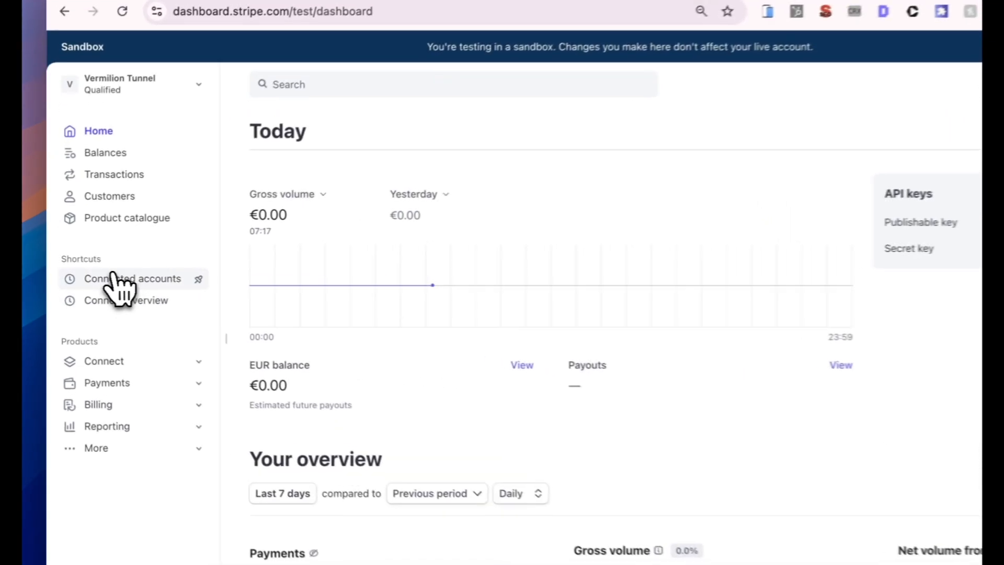
left_click(96, 275)
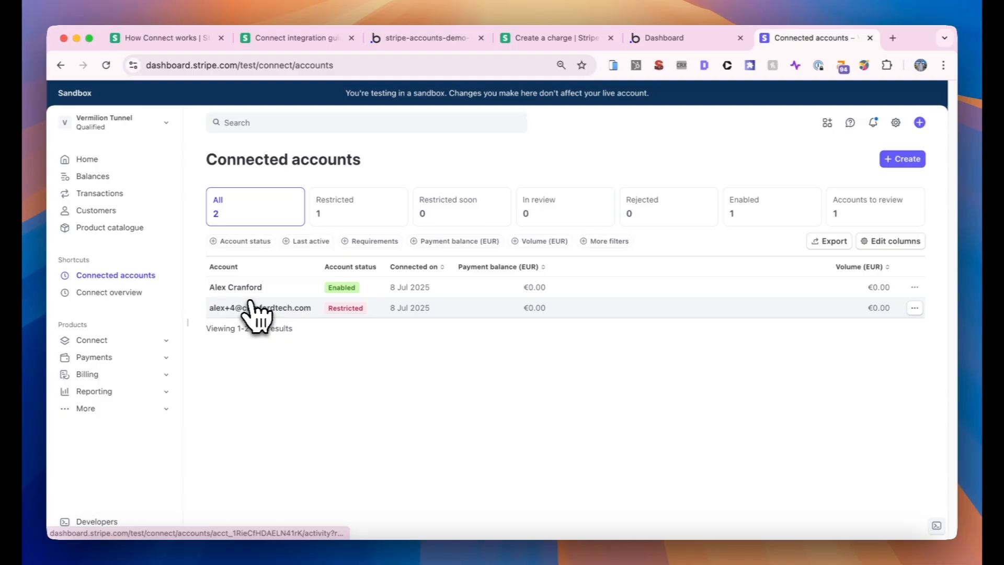
left_click(263, 291)
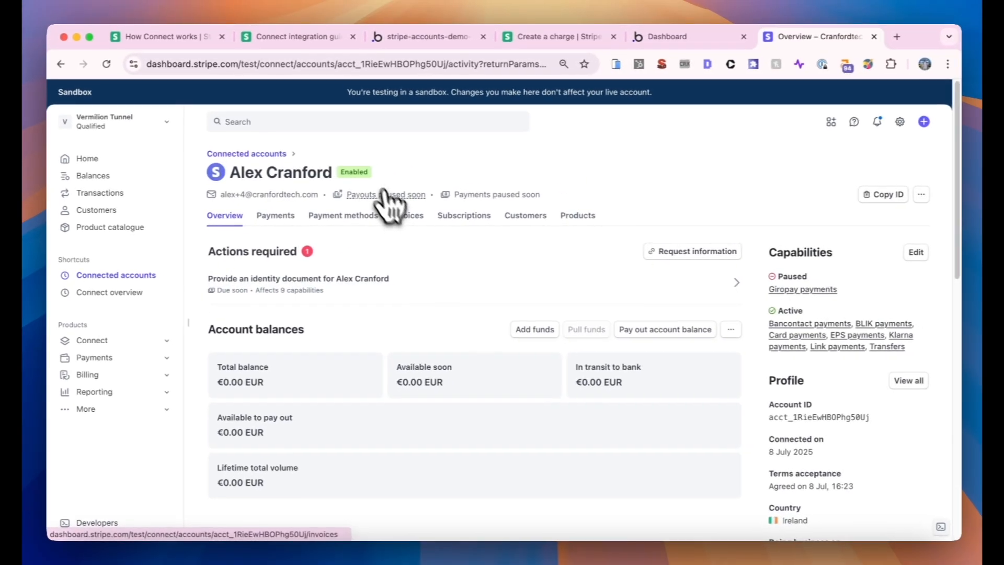
mouse_move(368, 173)
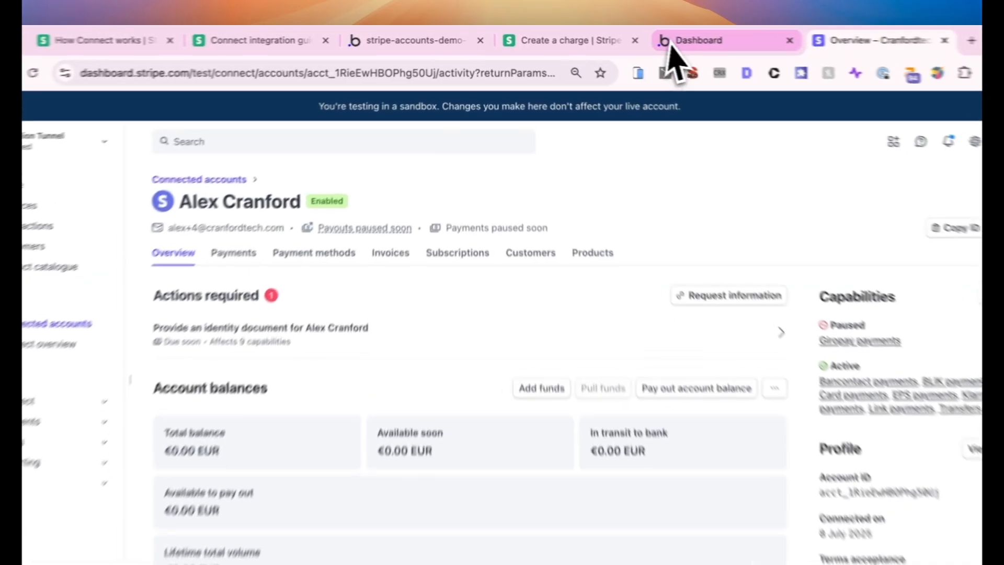
- Return to the Bubble editor and create a new workflow on views-profile that runs when the page is loaded
left_click(651, 38)
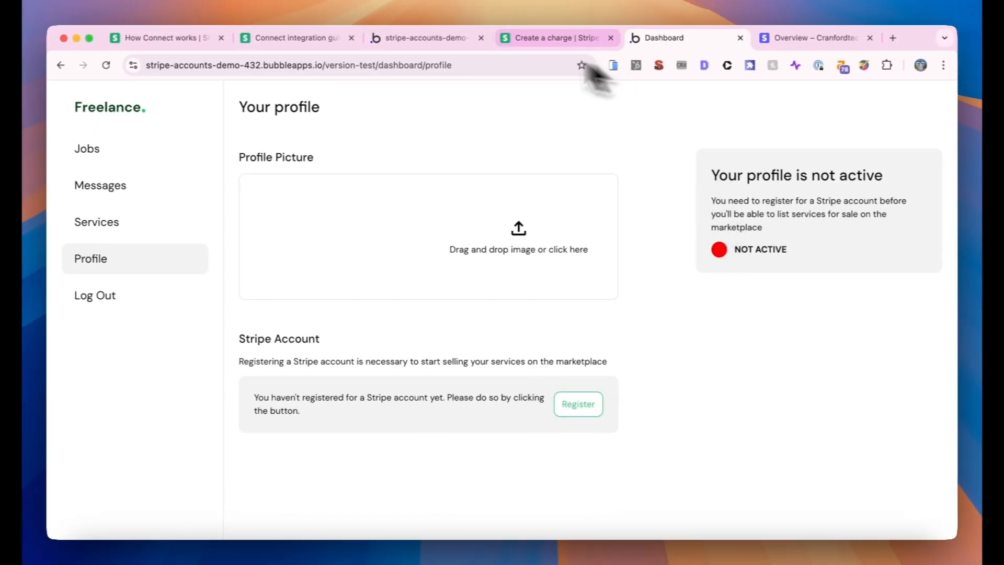
left_click(442, 40)
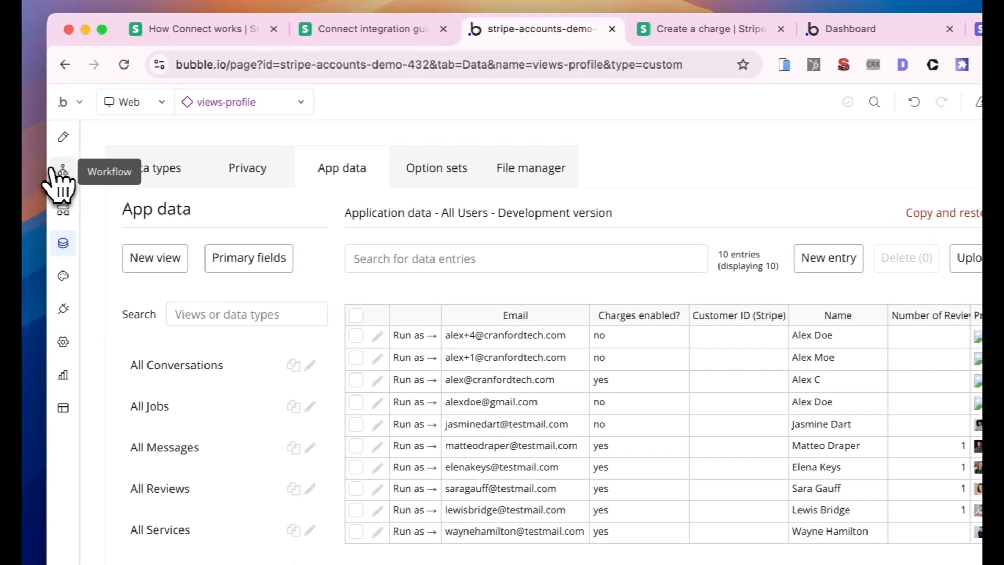
left_click(52, 177)
left_click(63, 138)
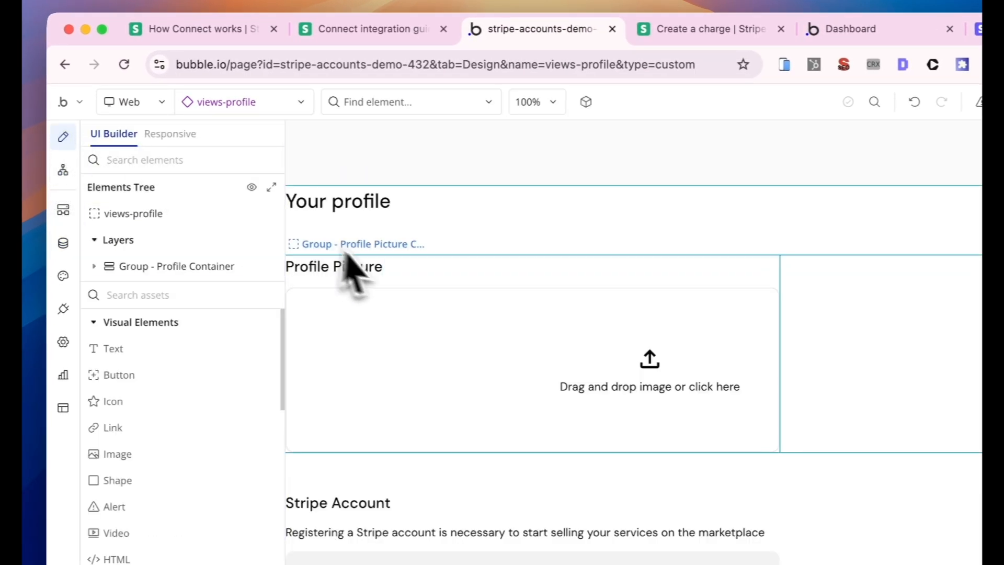
left_click(63, 177)
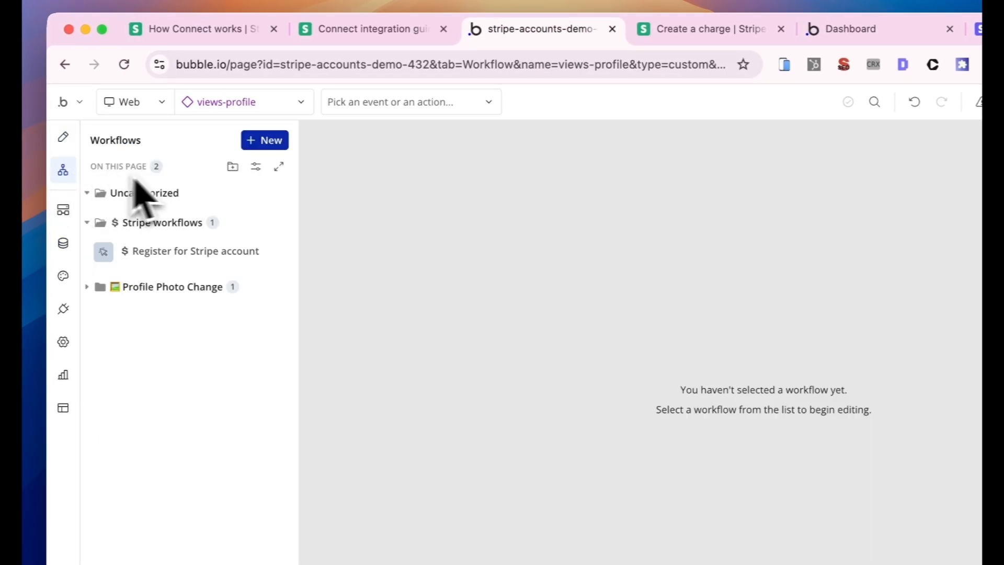
left_click(269, 147)
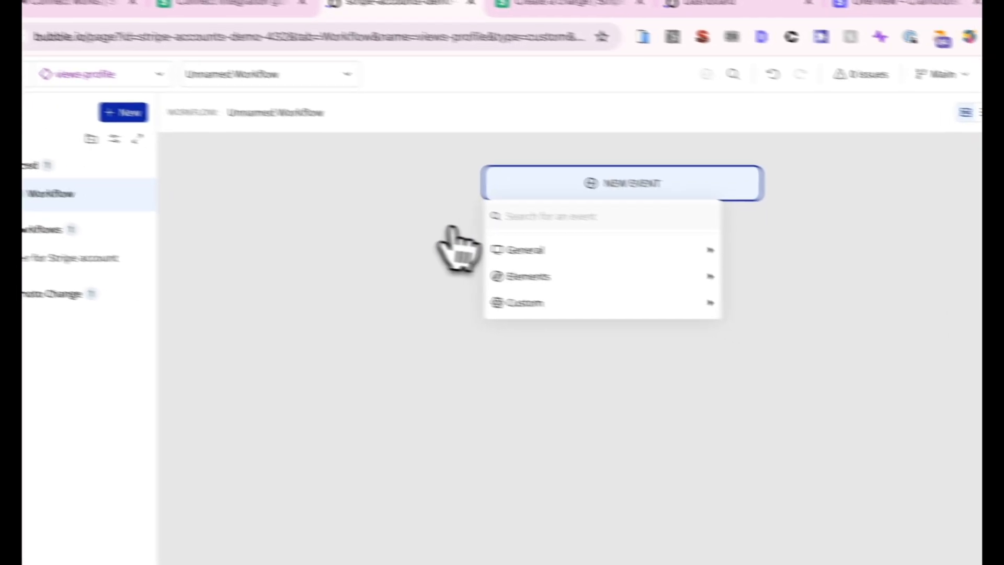
mouse_move(701, 277)
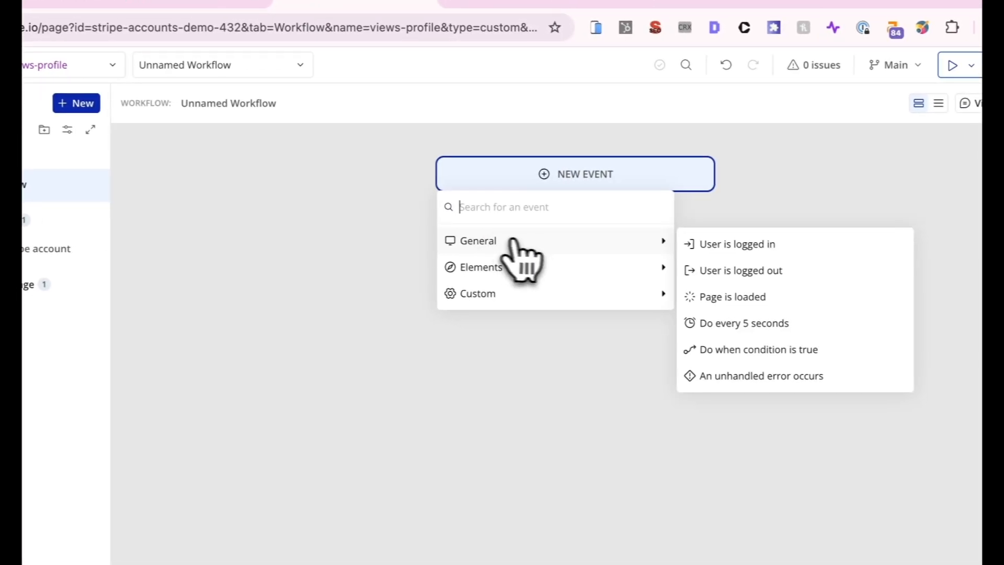
left_click(735, 296)
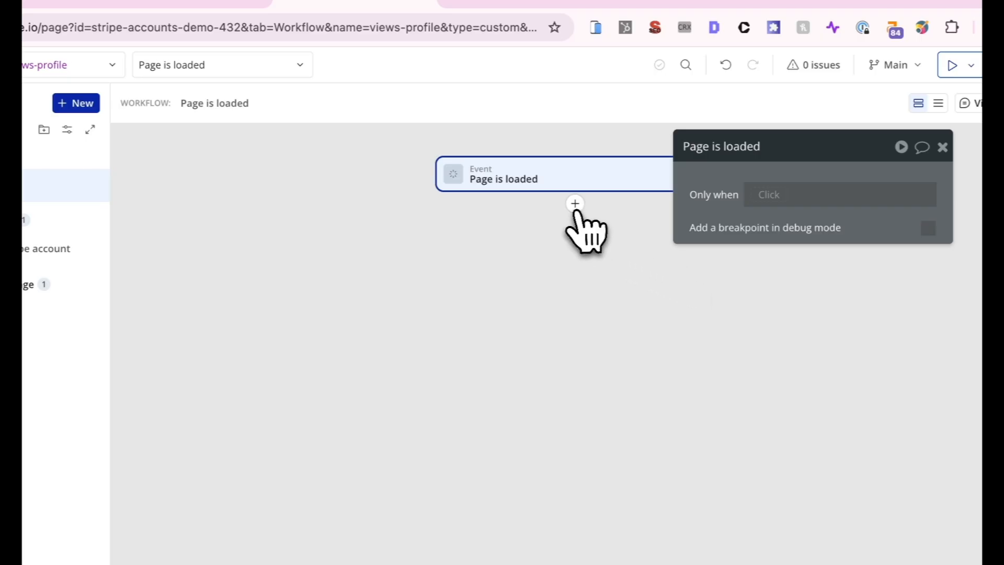
- Add a Make changes to thing action that targets the Current User and changes the Charges enabled? field
left_click(575, 203)
mouse_move(665, 281)
mouse_move(704, 295)
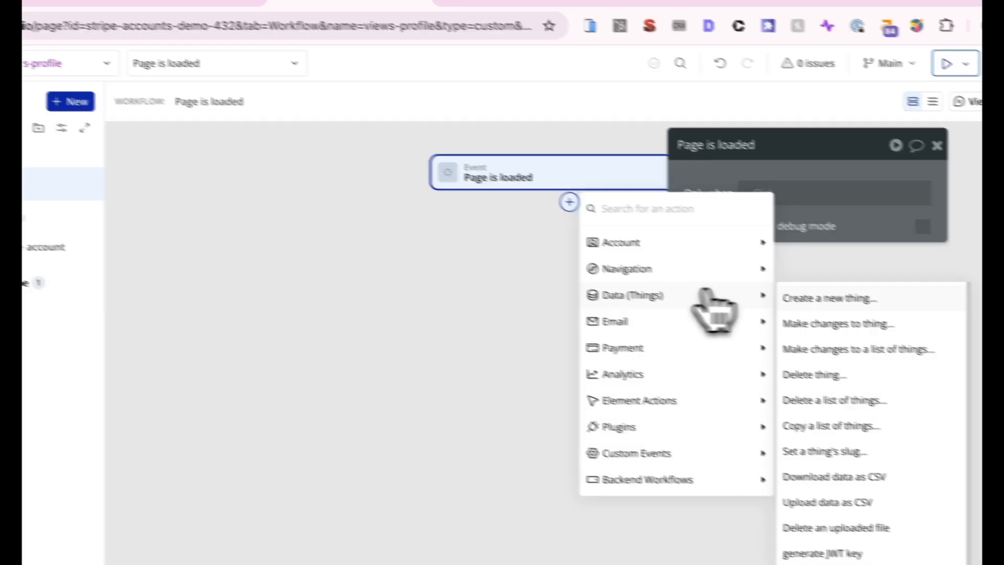
left_click(820, 320)
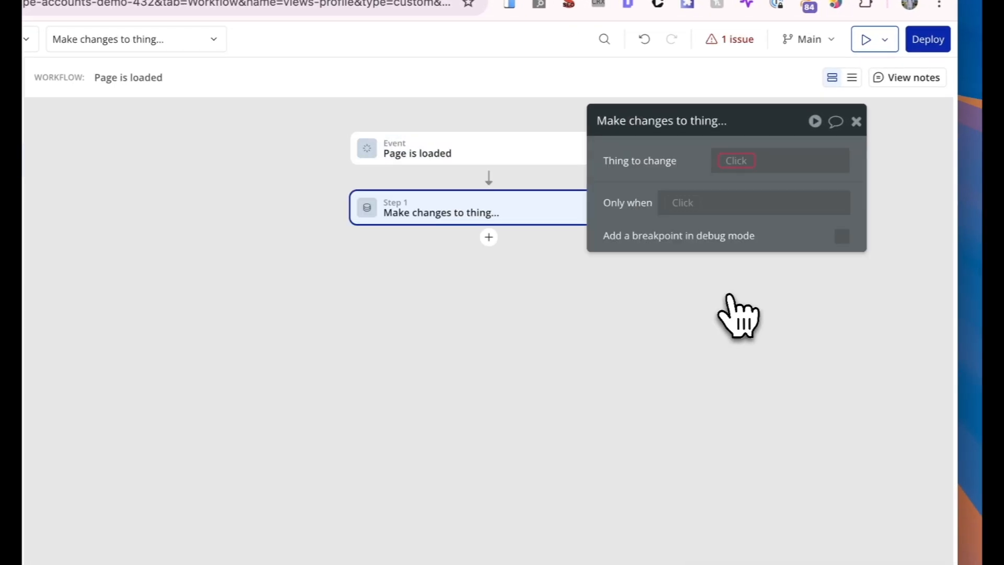
left_click(737, 160)
left_click(752, 202)
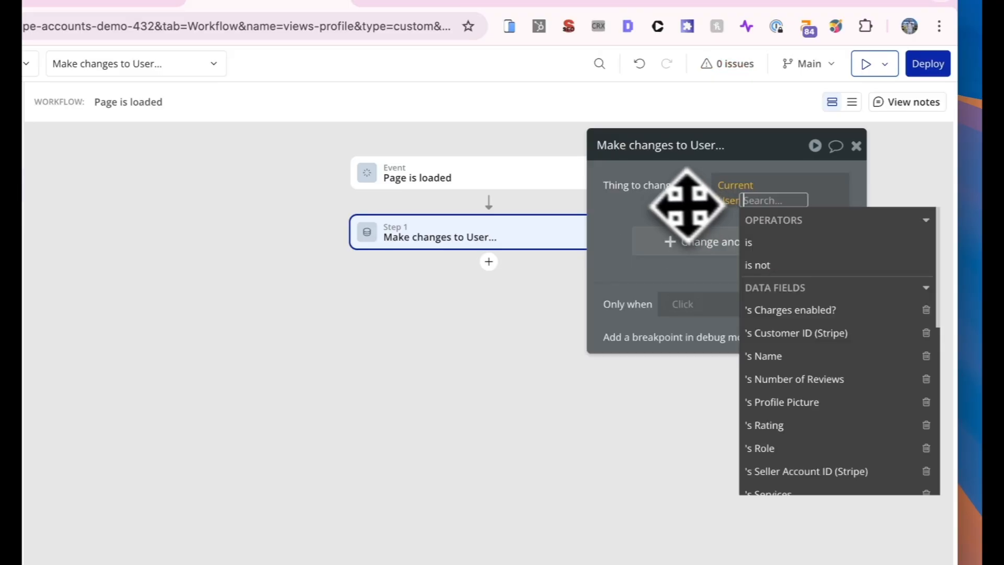
left_click(687, 203)
left_click(718, 264)
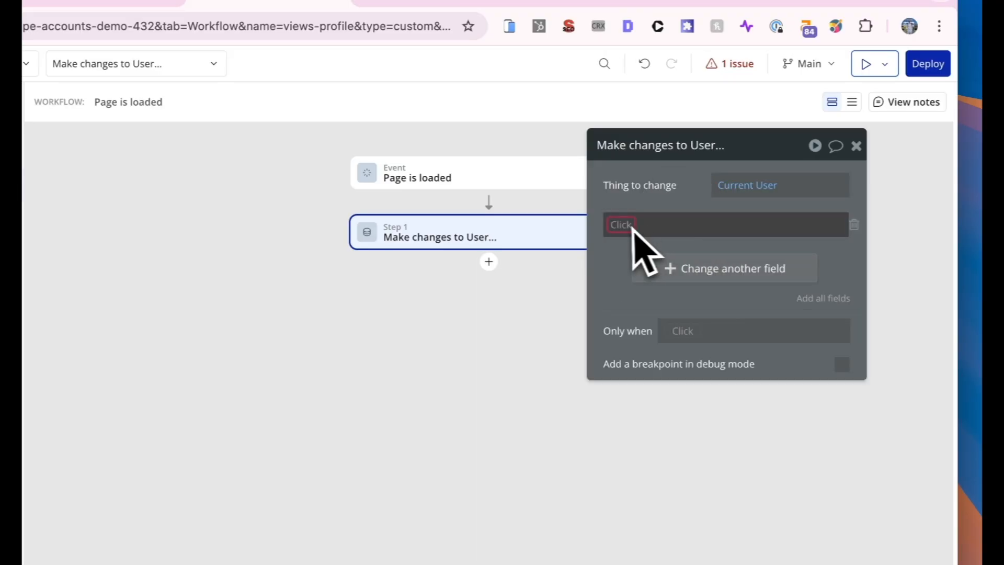
left_click(632, 226)
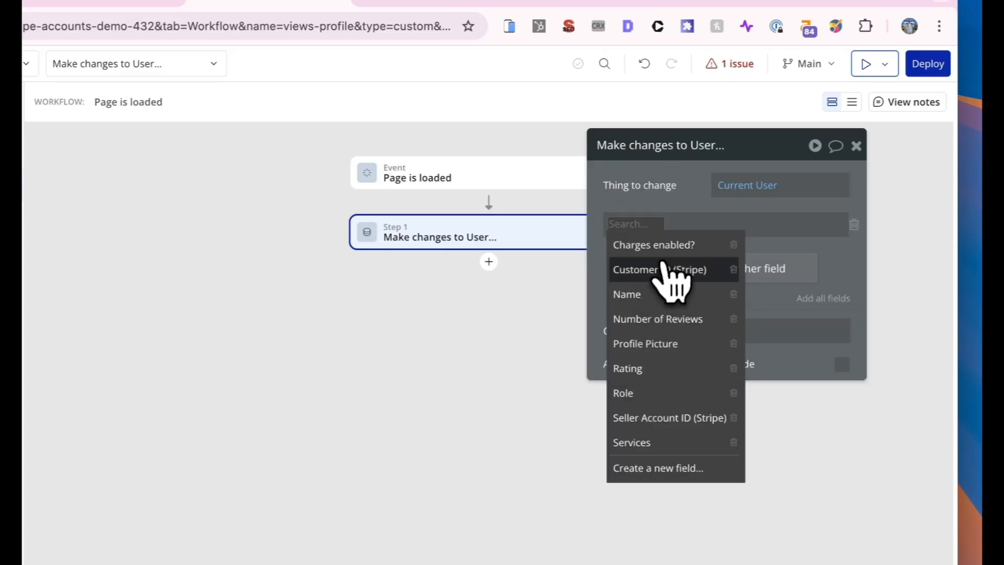
left_click(661, 252)
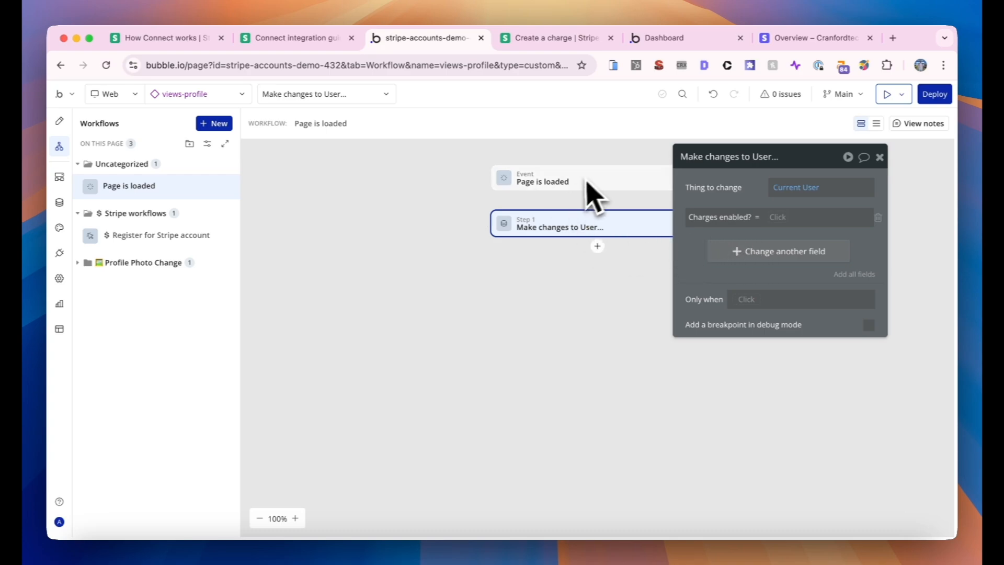
- Source Charges enabled? from Stripe Connect - Retrieve Account Details, with accountID set to Current User's Seller Account ID (Stripe)
left_click(780, 220)
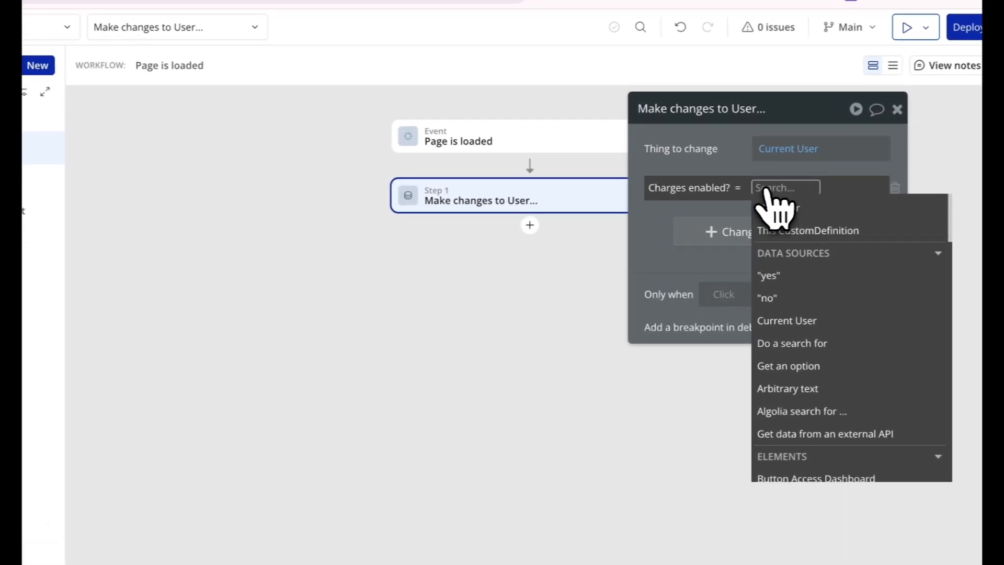
left_click(811, 434)
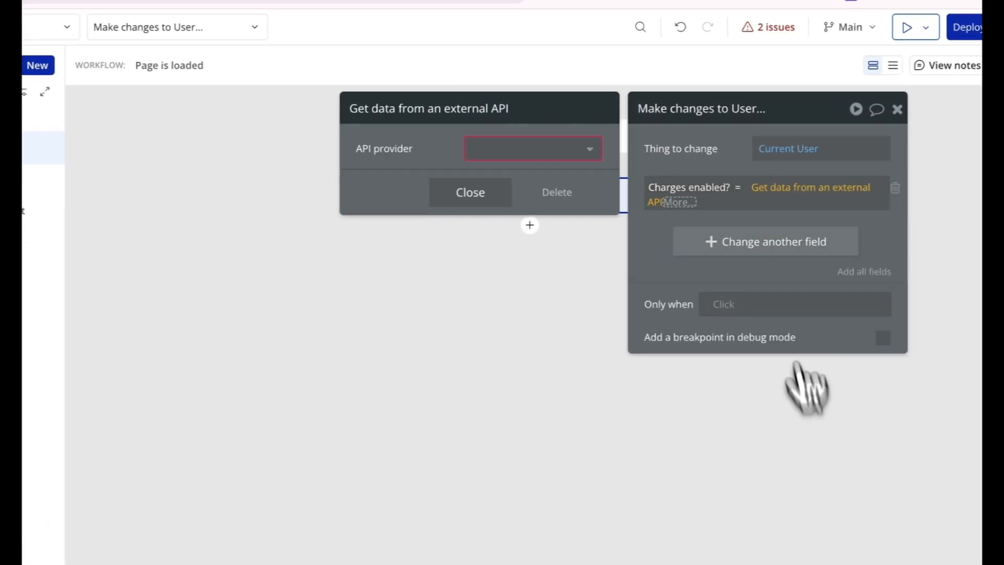
left_click(526, 154)
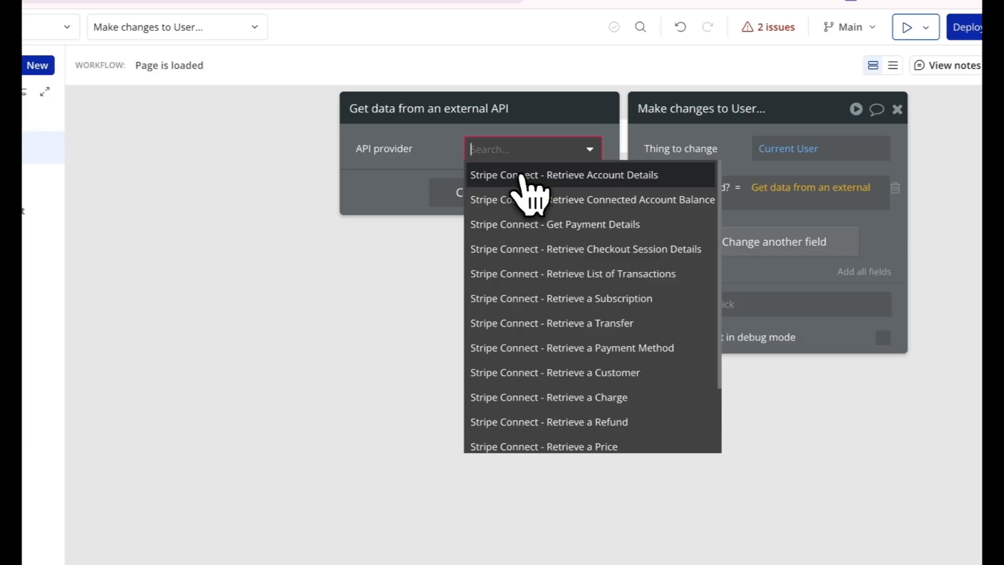
left_click(521, 175)
left_click(503, 181)
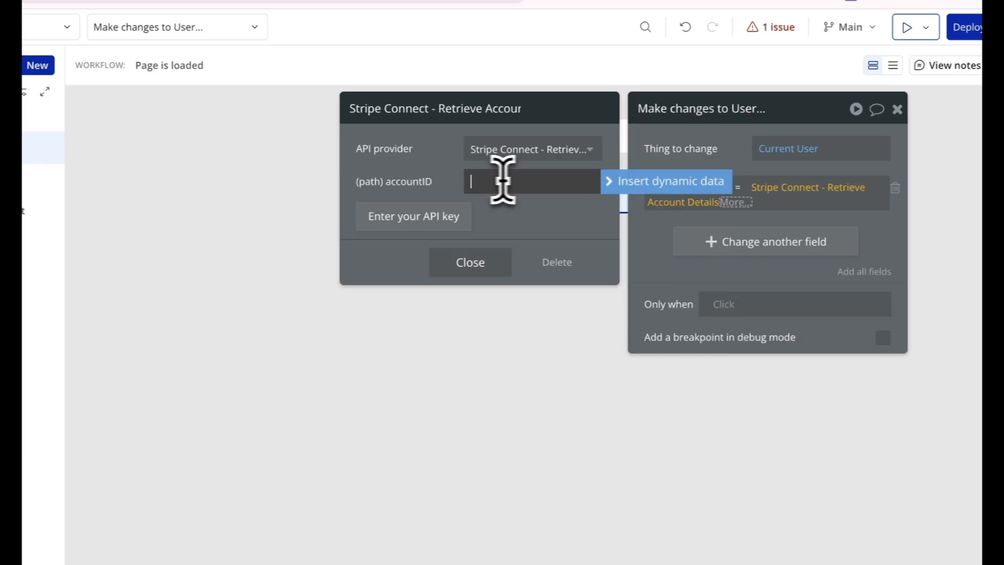
left_click(649, 180)
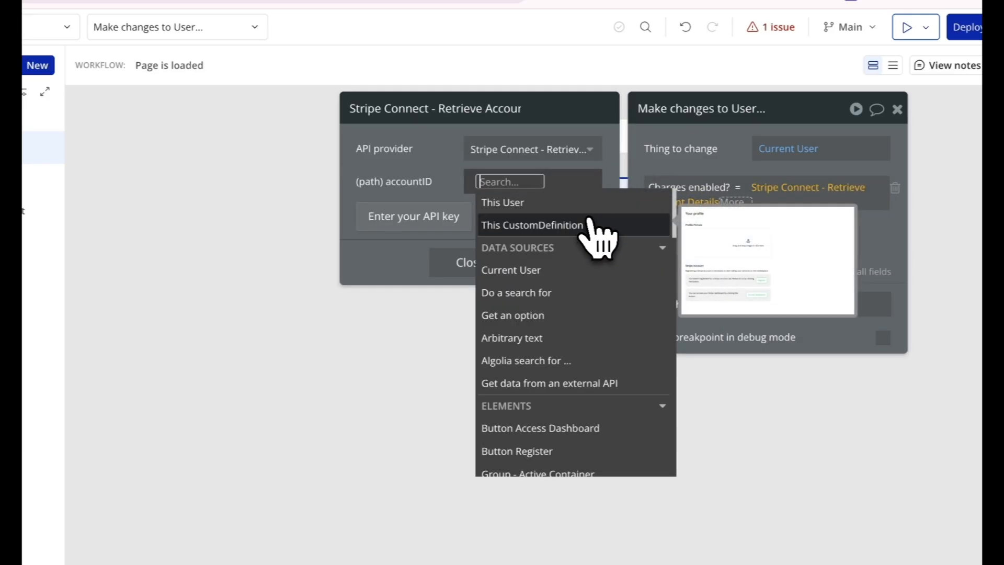
left_click(559, 270)
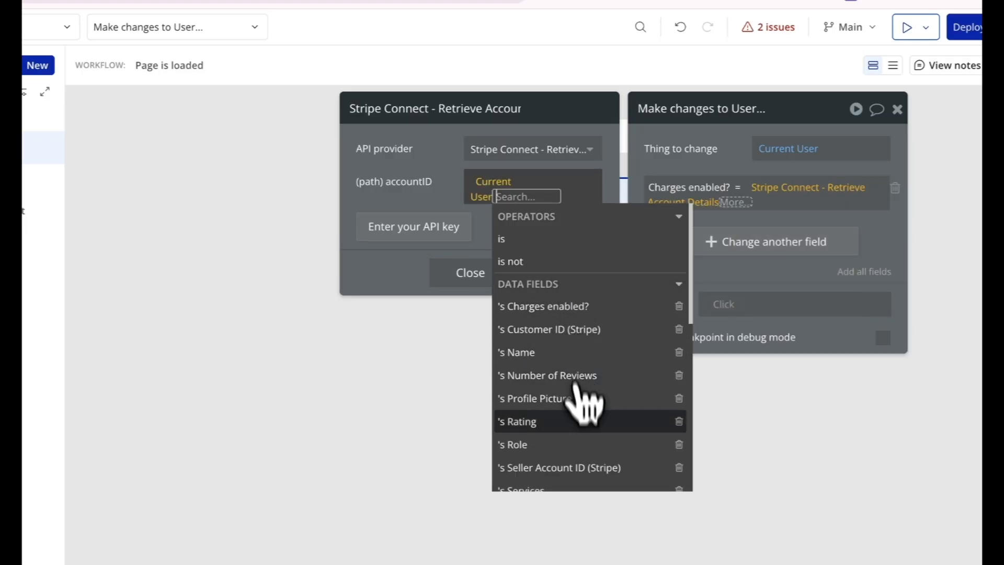
left_click(575, 467)
left_click(417, 183)
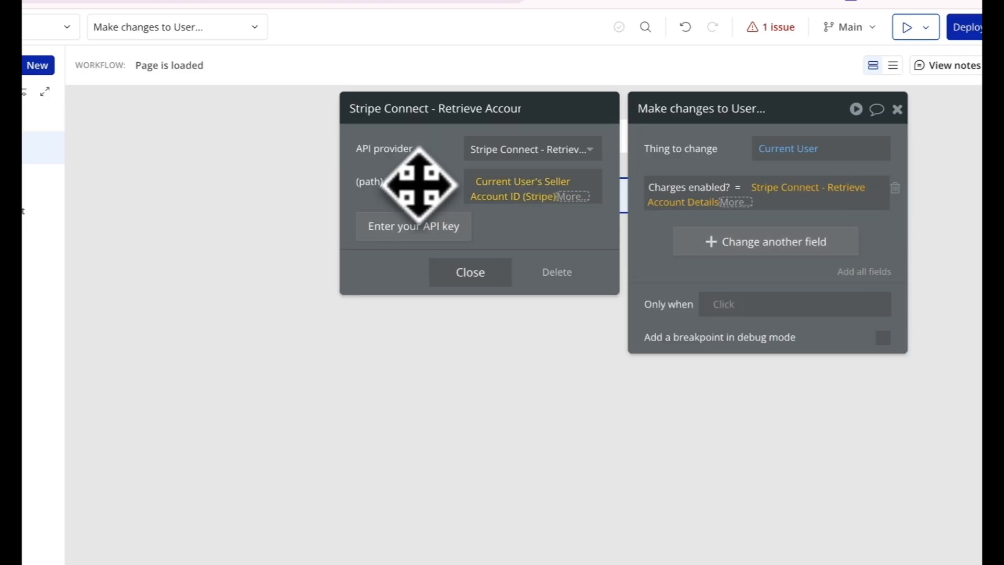
- Complete the Charges enabled? expression with the retrieved account details' charges_enabled value
left_click(733, 203)
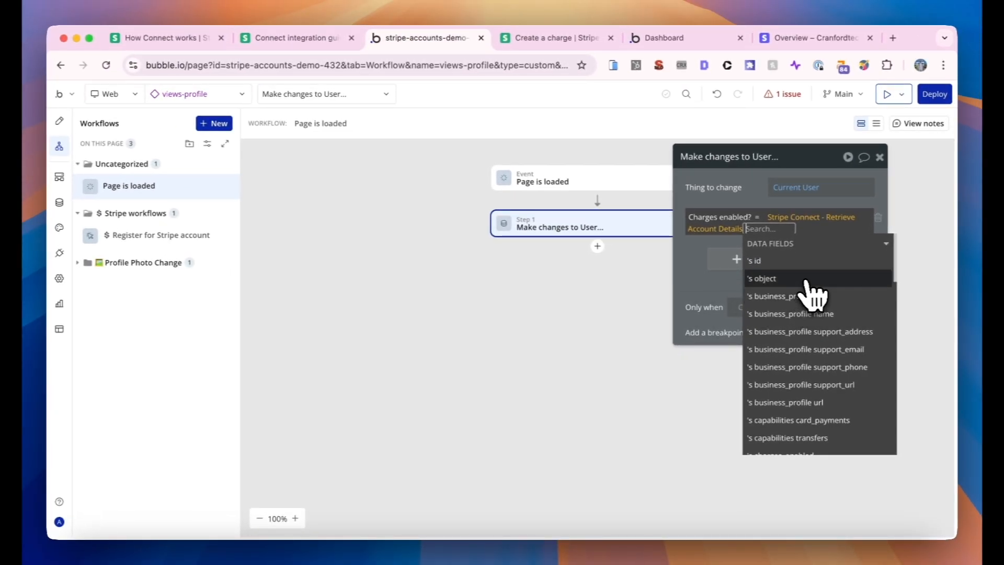
scroll(814, 298, "down", 4)
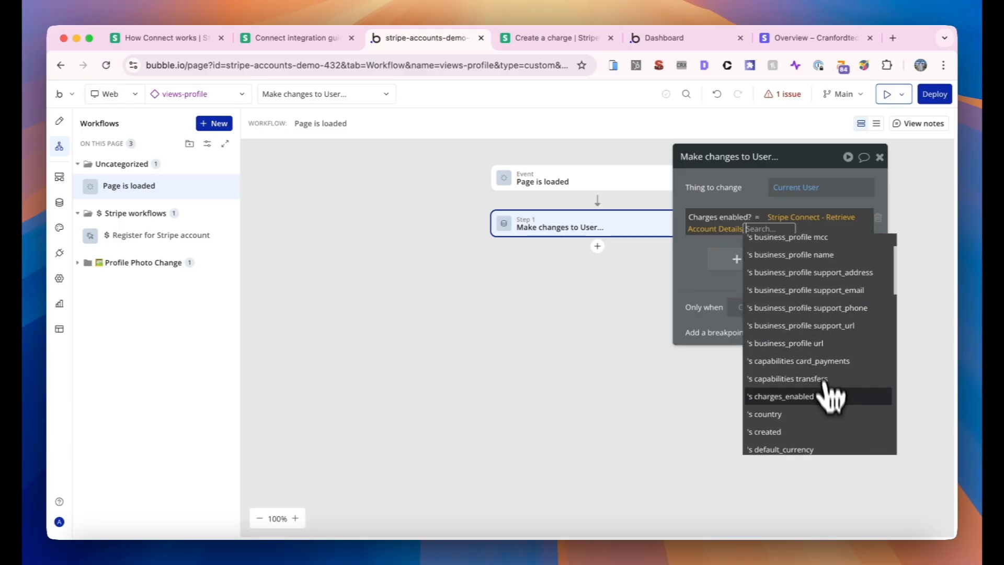
left_click(829, 395)
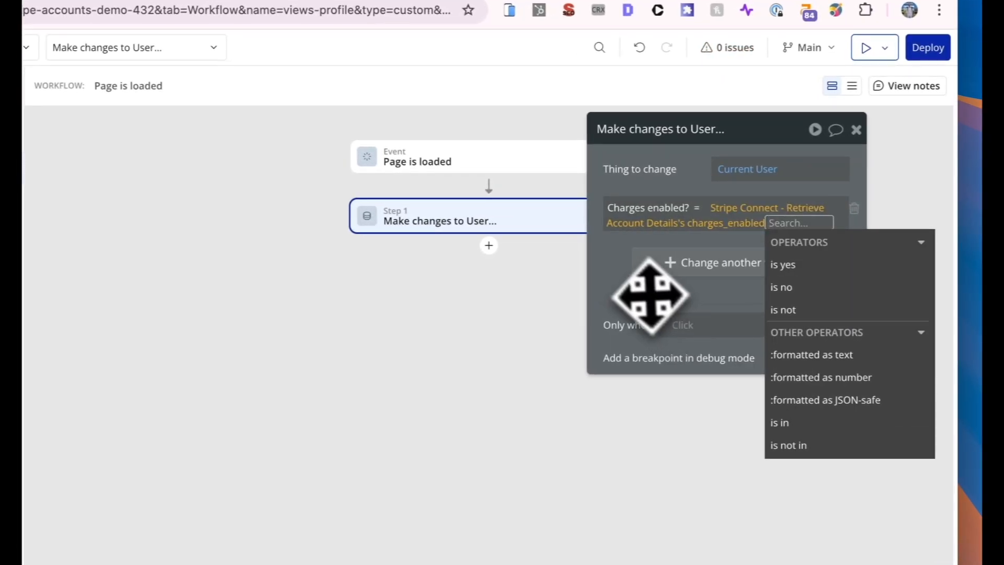
left_click(650, 296)
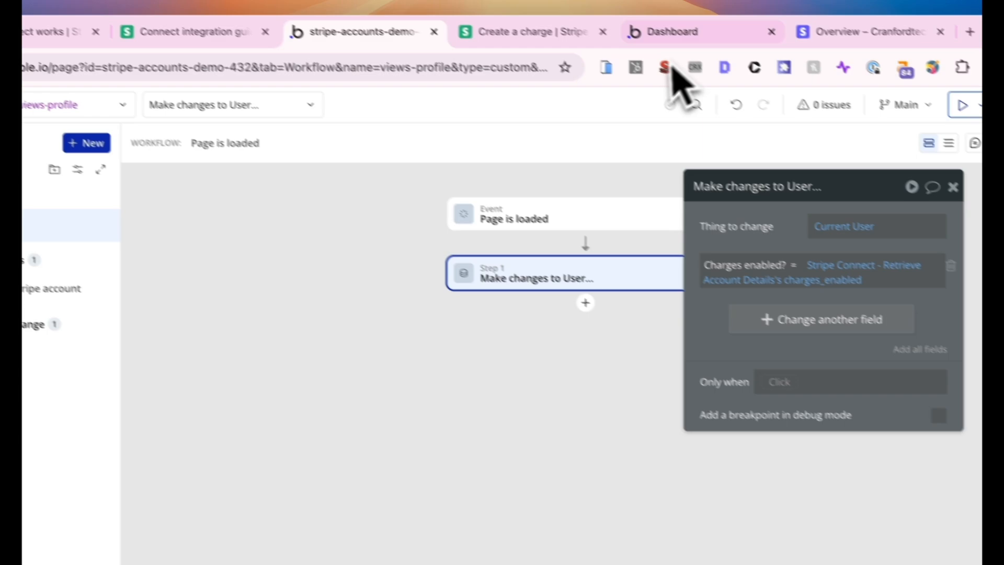
- Reload the app's profile page to run the workflow, and check Charges enabled? in the test seller's database entry
left_click(673, 36)
left_click(371, 110)
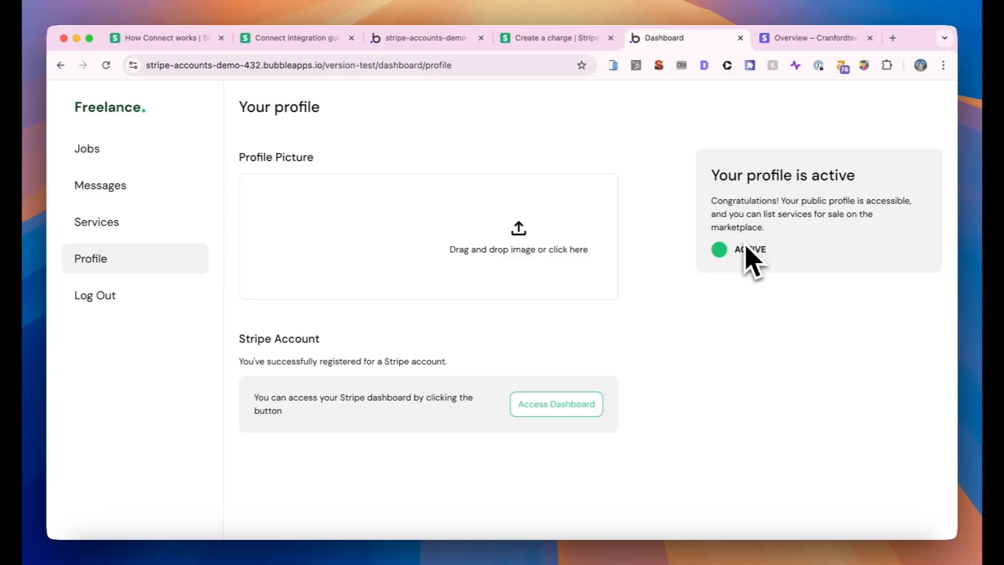
left_click(414, 38)
left_click(59, 203)
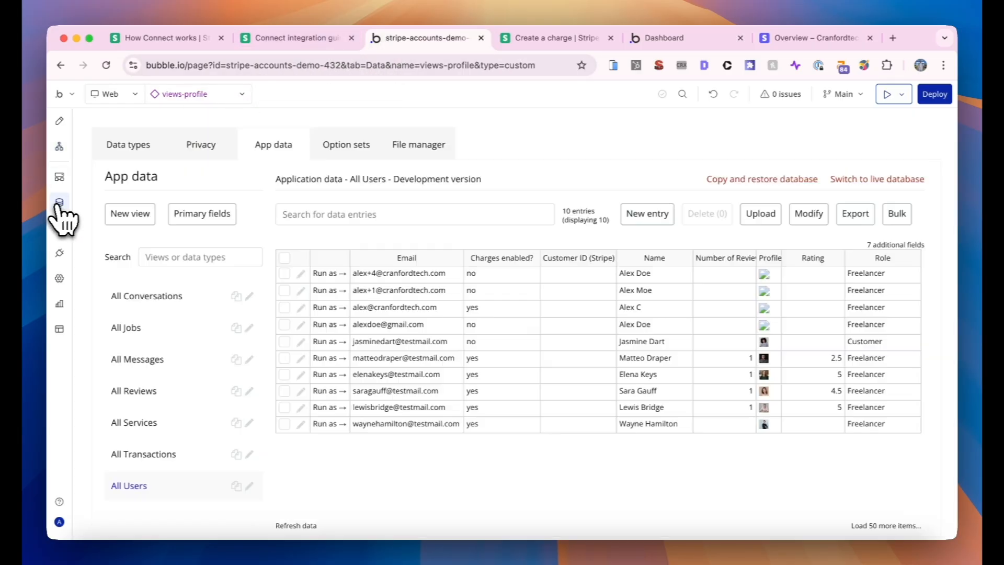
left_click(300, 273)
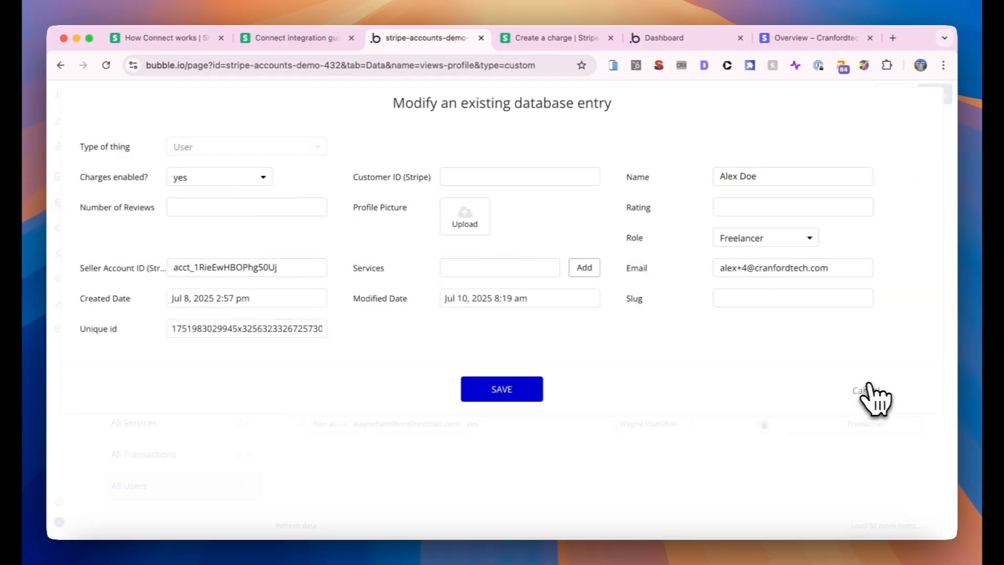
left_click(867, 390)
- Check the profile's status, and view the remediation link for requesting information from the connected account in the Stripe dashboard
left_click(664, 39)
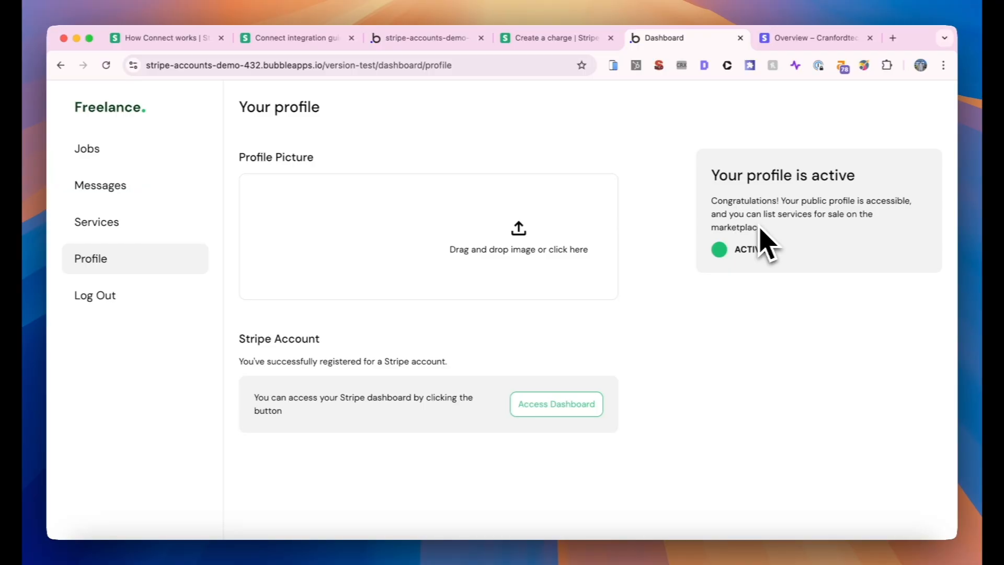
left_click(806, 38)
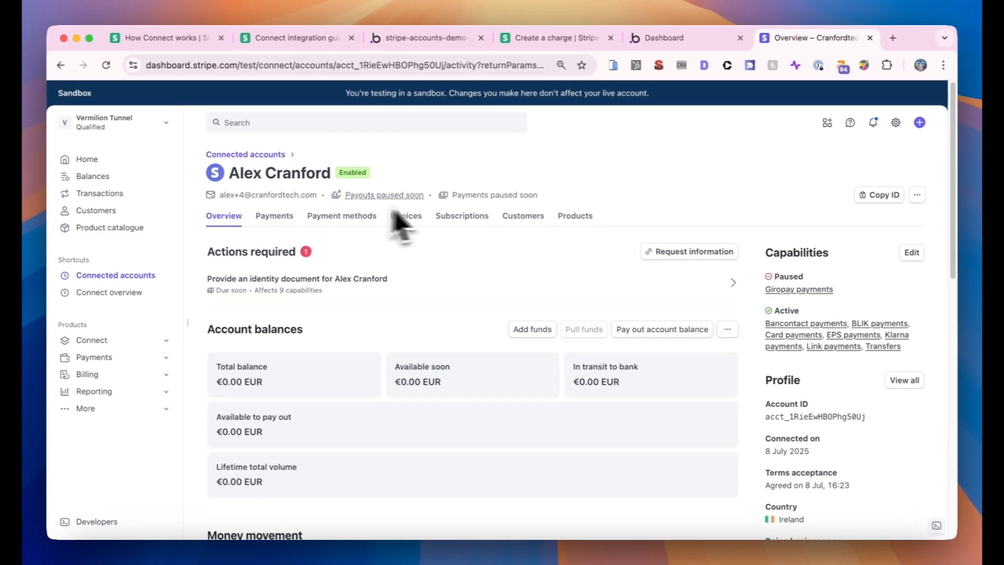
mouse_move(362, 199)
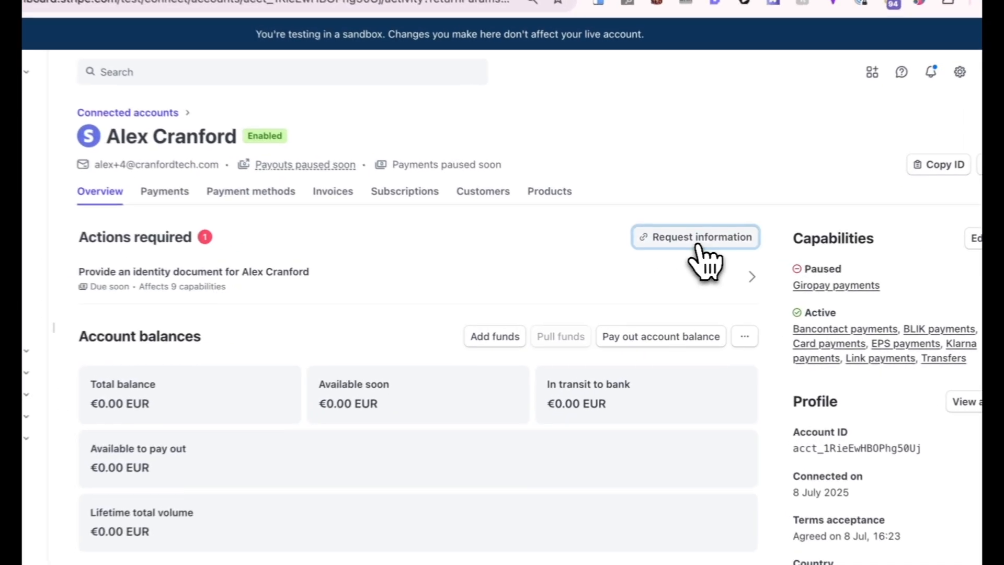
left_click(691, 256)
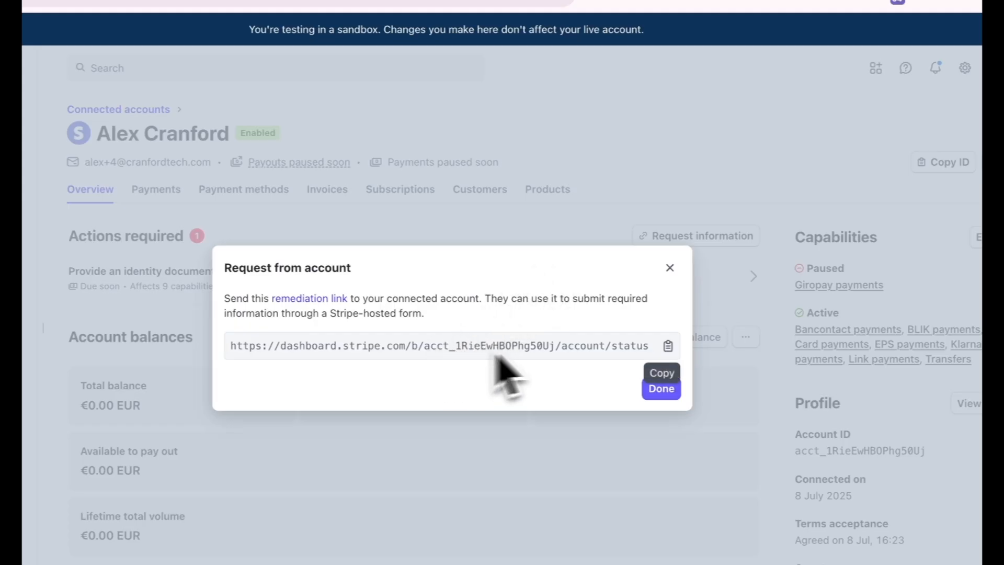
left_click(669, 268)
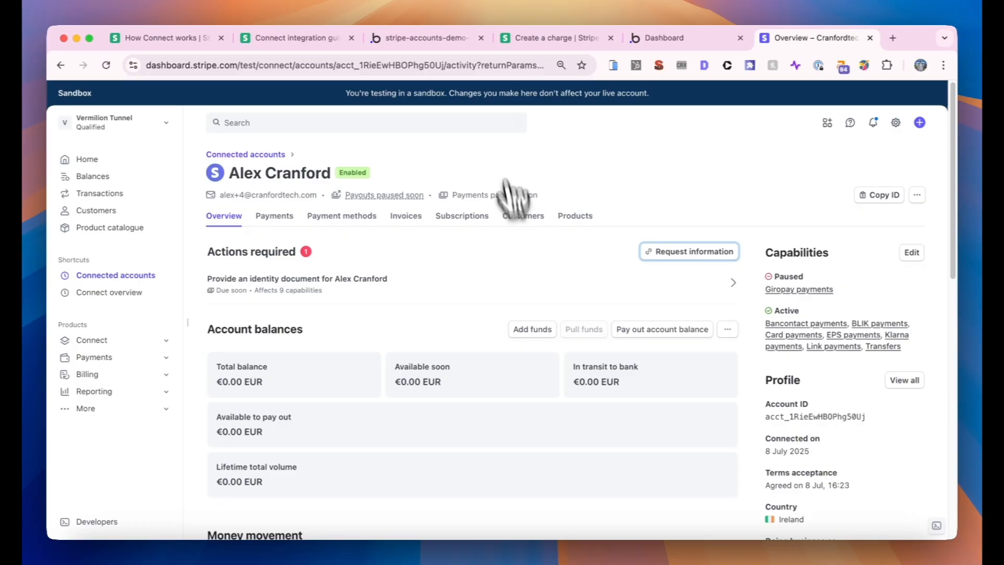
- Duplicate the Stripe SubContainer group holding the Register button in the design of views-profile
left_click(451, 43)
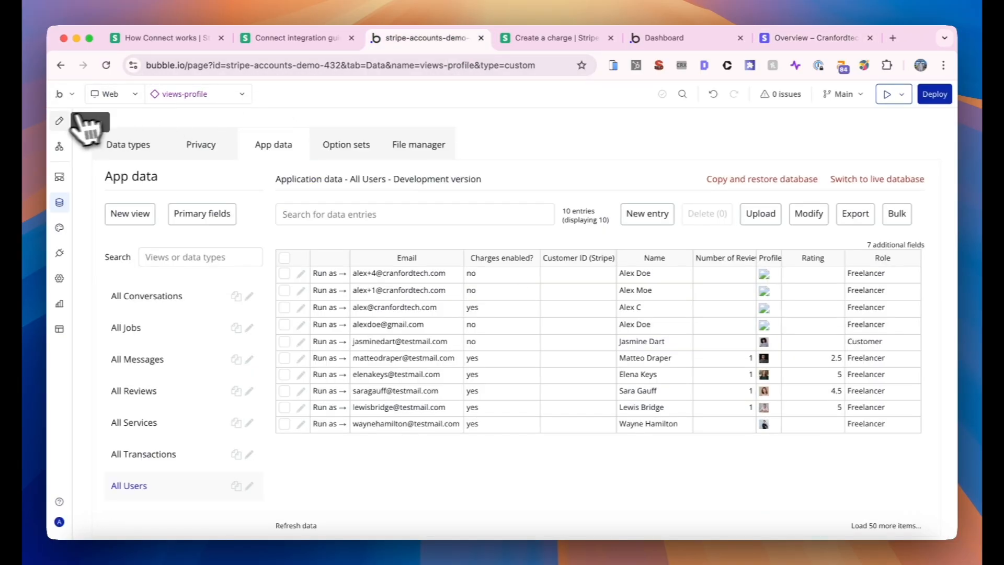
left_click(59, 121)
scroll(381, 387, "down", 3)
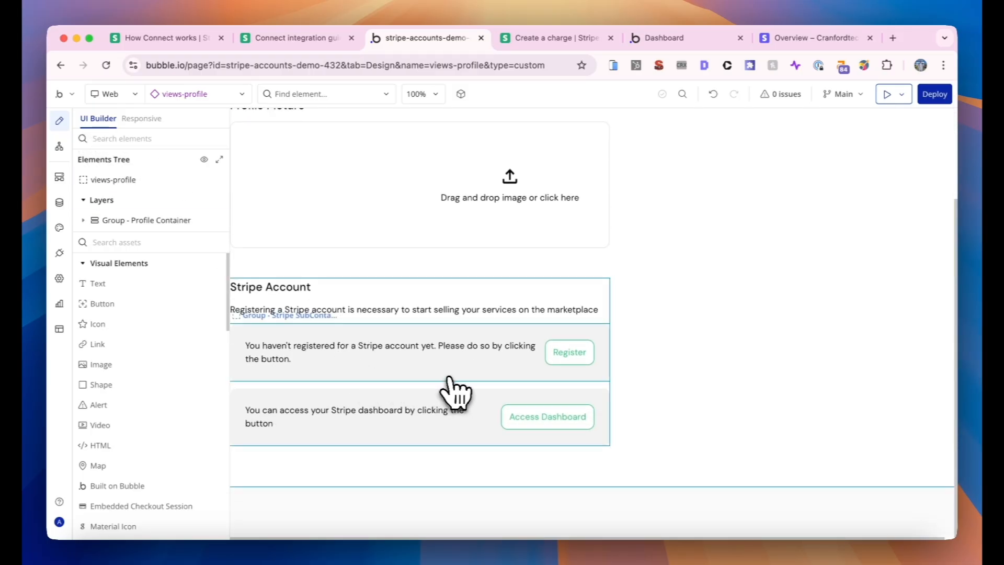
left_click(480, 346)
key("ctrl+d")
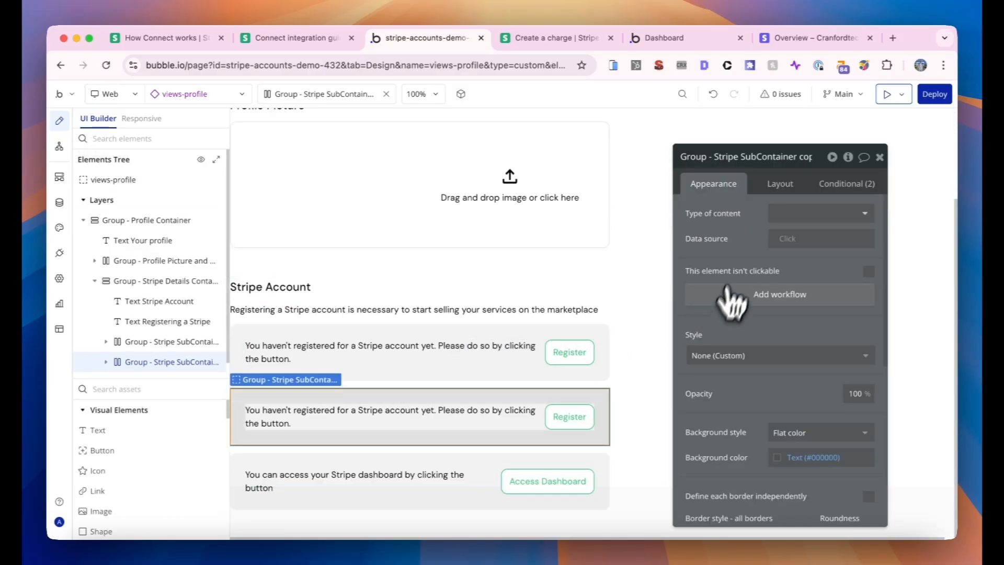
- Rename the duplicated group to Group - Stripe Complete Registration and delete both of its inherited conditions
left_click(759, 157)
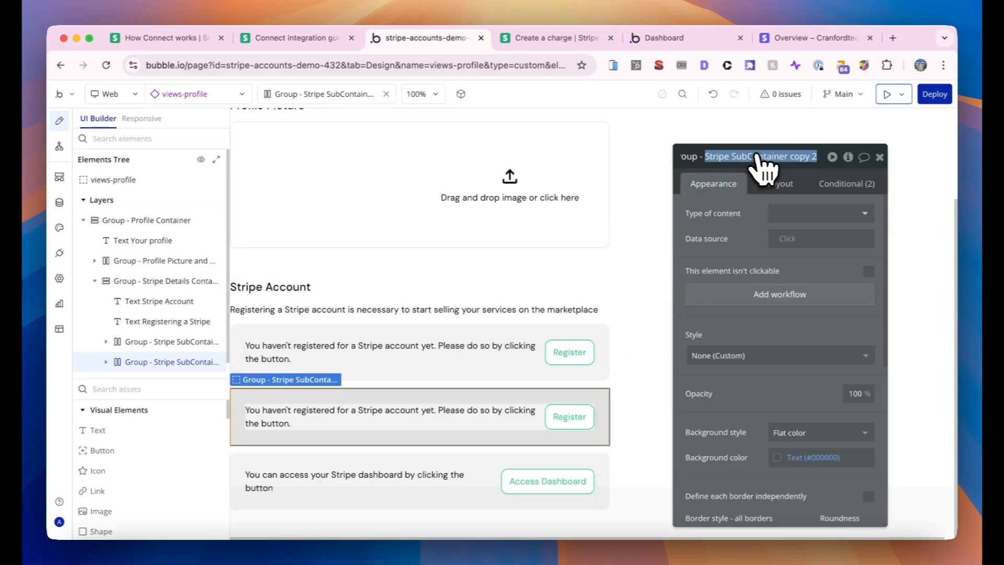
type("Stripe Complete Registration")
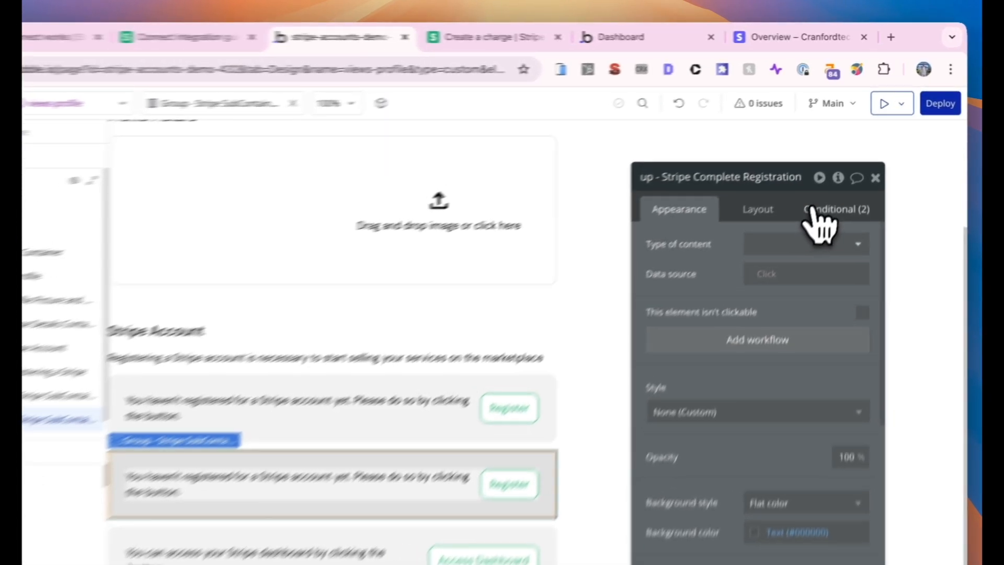
left_click(847, 184)
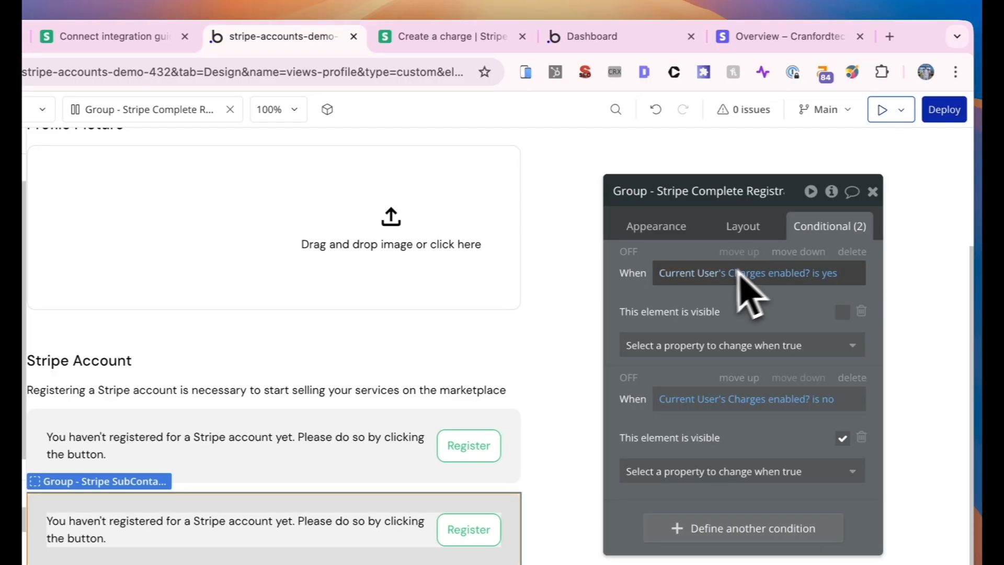
left_click(852, 252)
left_click(852, 251)
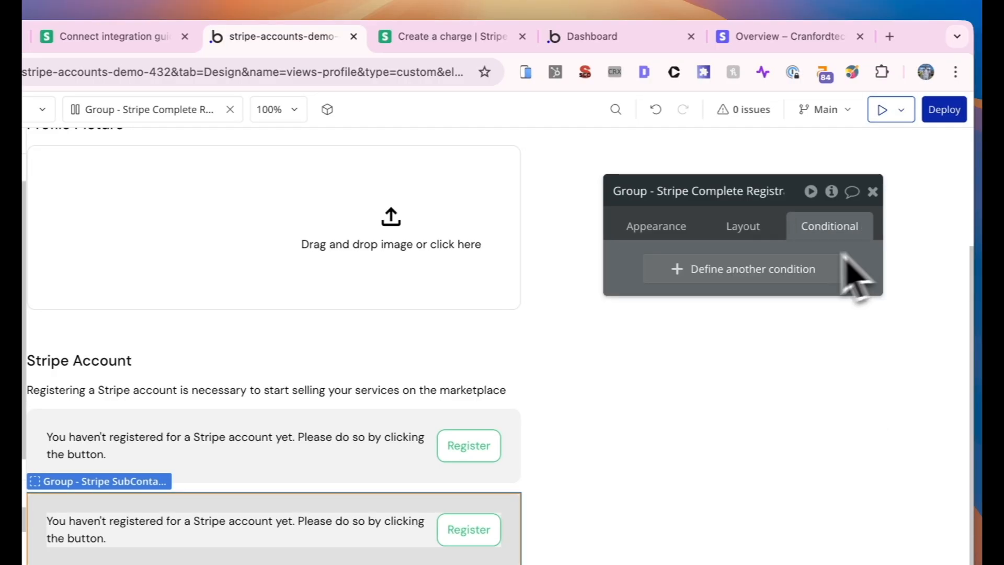
- Add a condition to the Stripe Complete Registration group for when Current User's Charges enabled? is no
left_click(711, 271)
type("current")
key("Return")
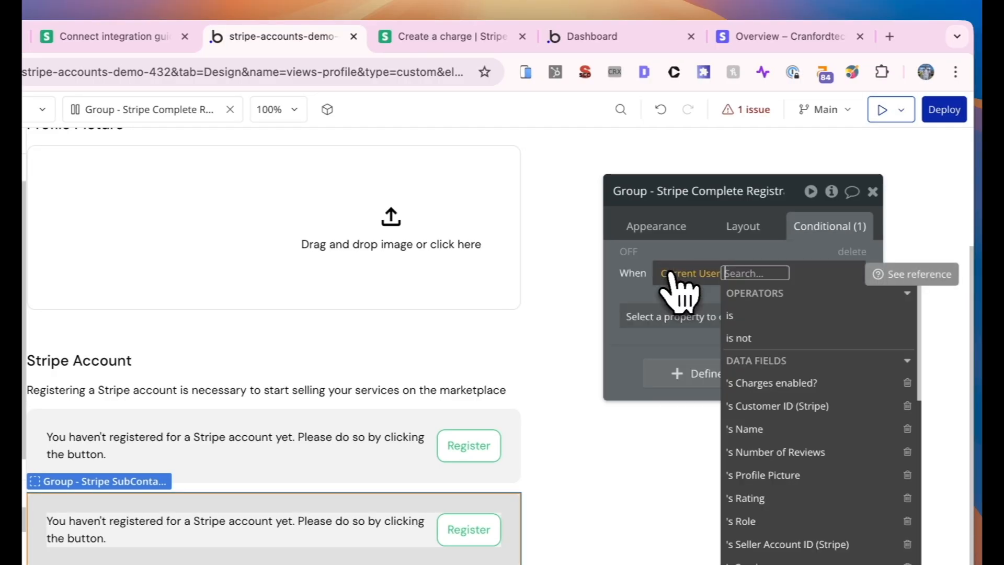
type("charges")
key("Return")
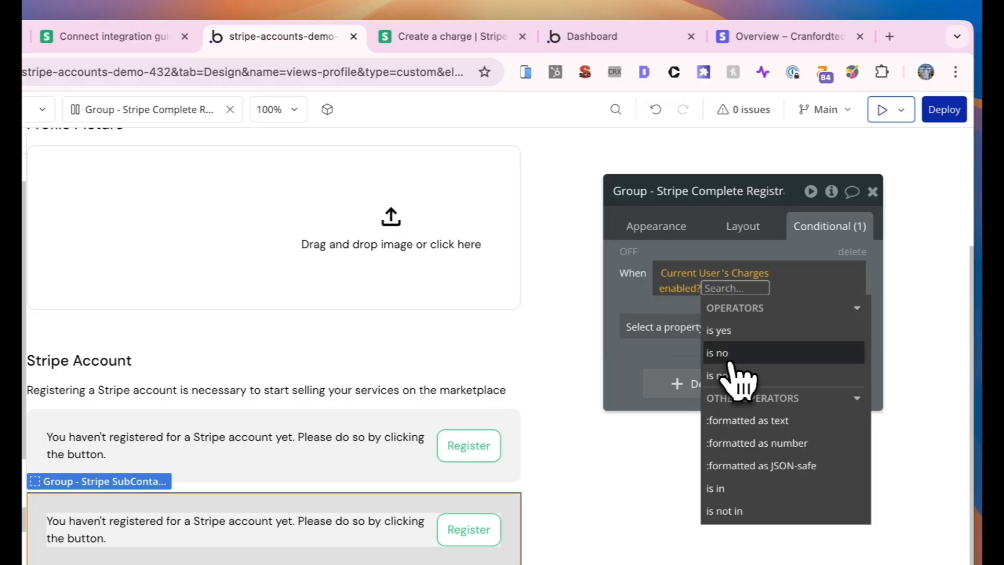
left_click(727, 354)
- Check the connected account's status in Stripe, and extend the group's condition with "and Current User's Seller Account ID (Stripe) is not empty"
left_click(626, 40)
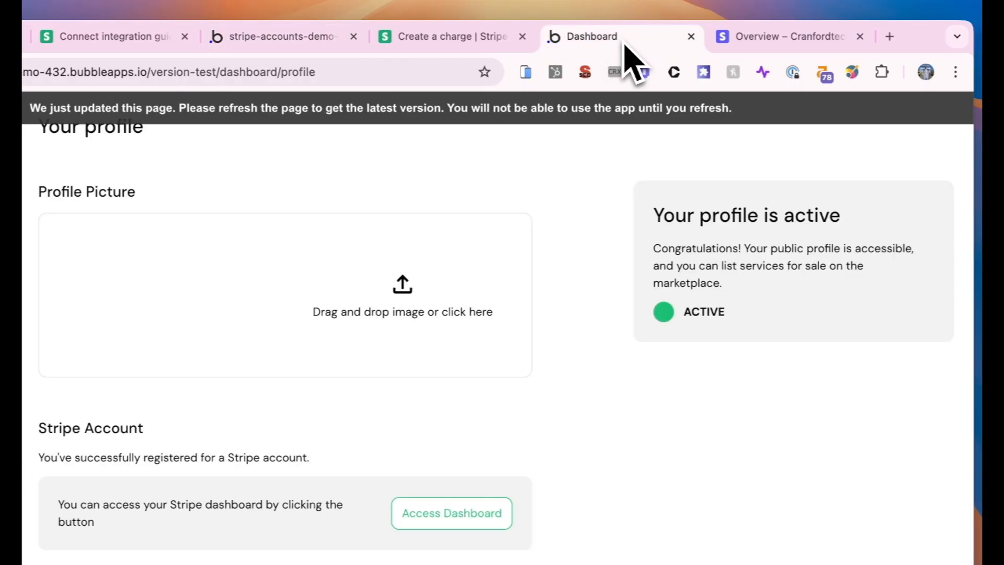
left_click(762, 43)
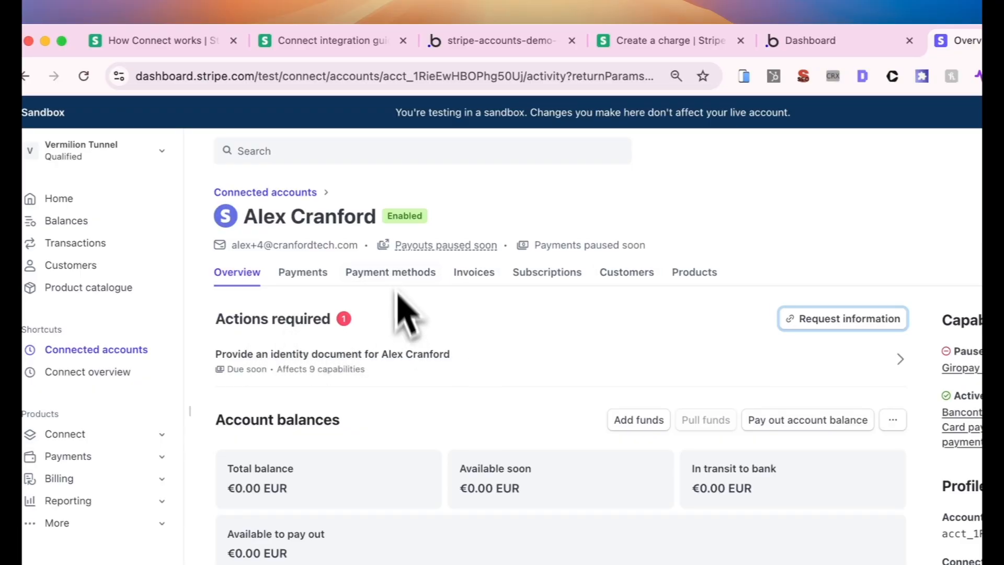
mouse_move(400, 256)
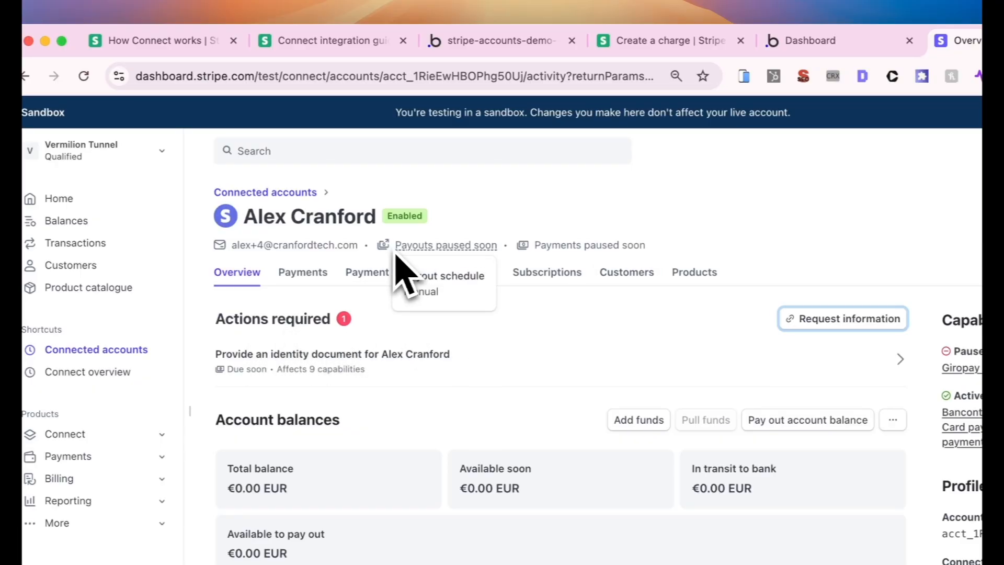
left_click(523, 41)
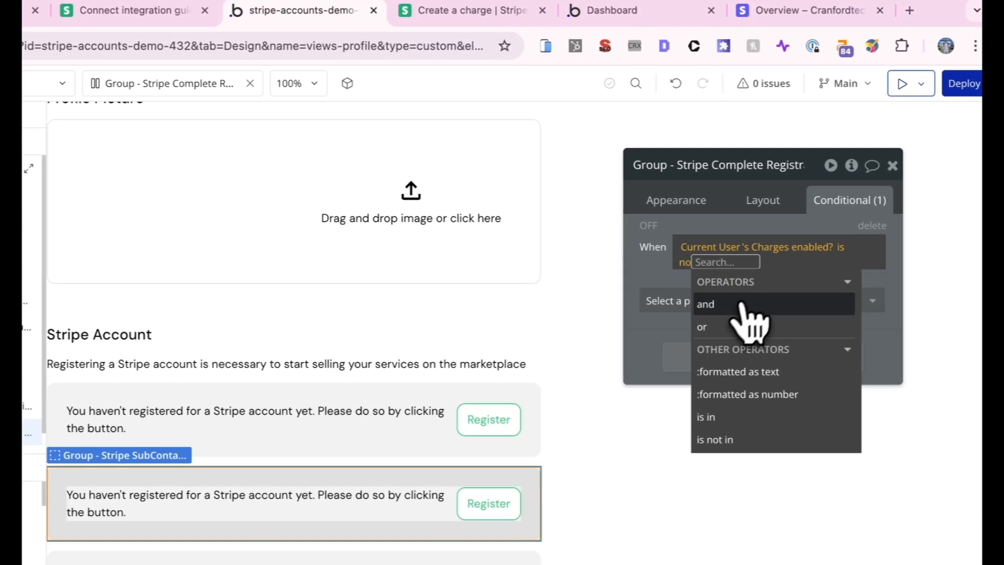
left_click(740, 308)
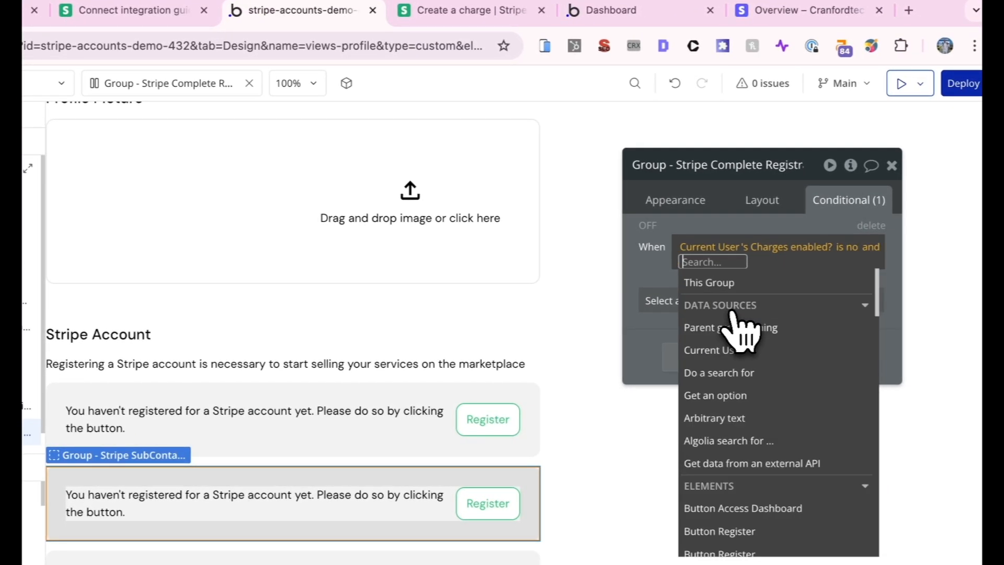
type("cur")
left_click(732, 311)
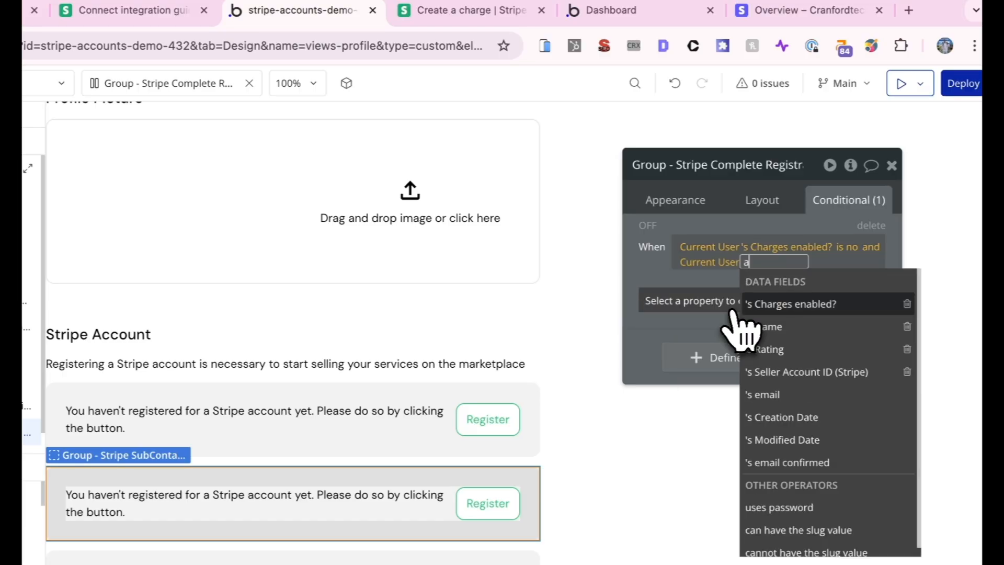
type("s")
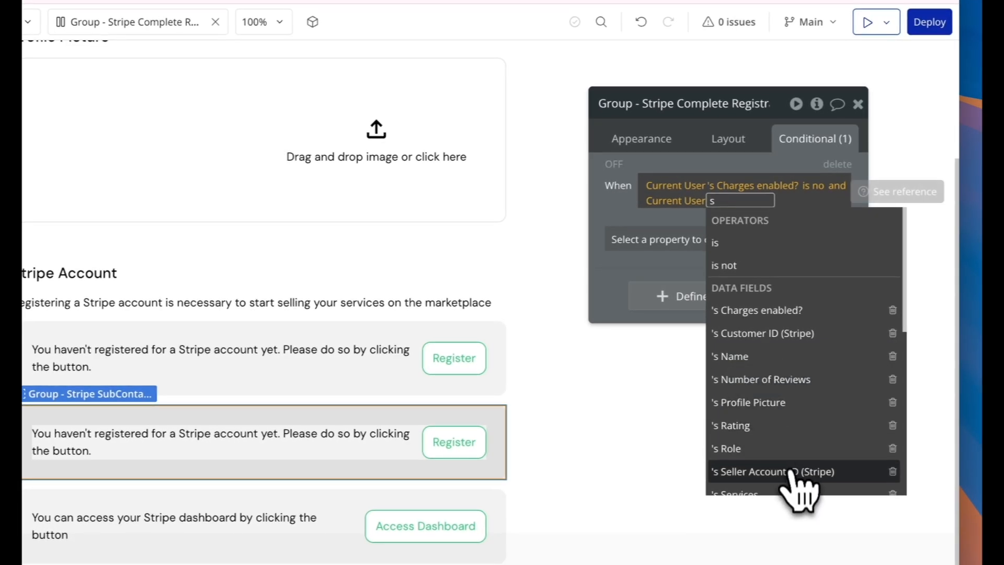
left_click(816, 526)
left_click(796, 371)
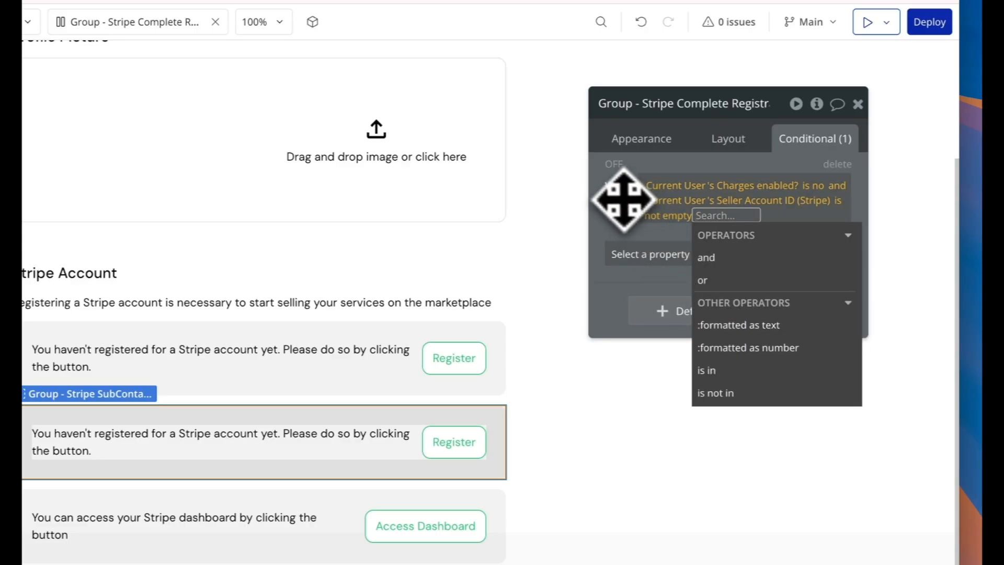
- Make the Stripe Complete Registration group visible when its condition is true, and hide it on page load
left_click(621, 198)
left_click(702, 257)
left_click(695, 306)
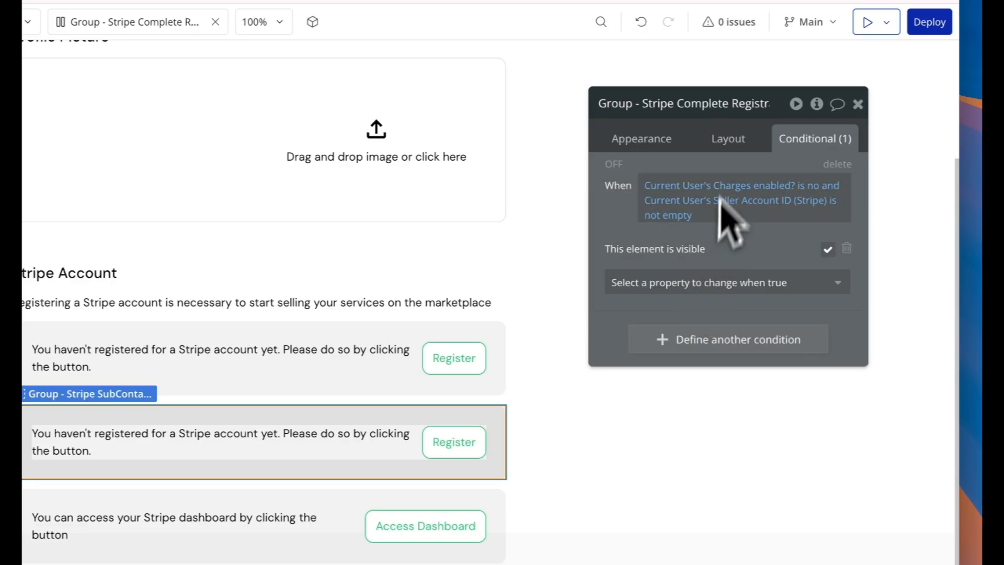
left_click(727, 146)
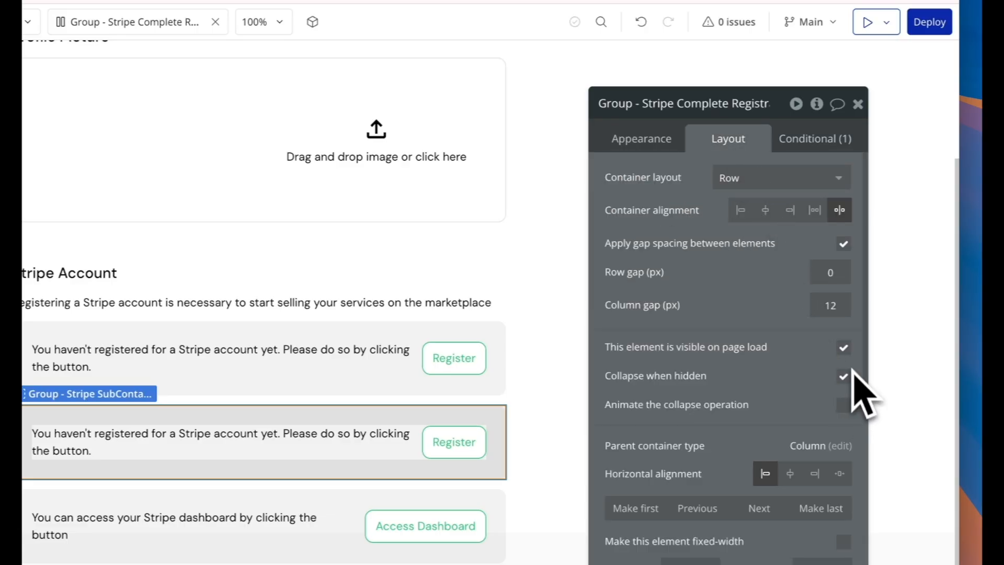
left_click(843, 347)
left_click(818, 142)
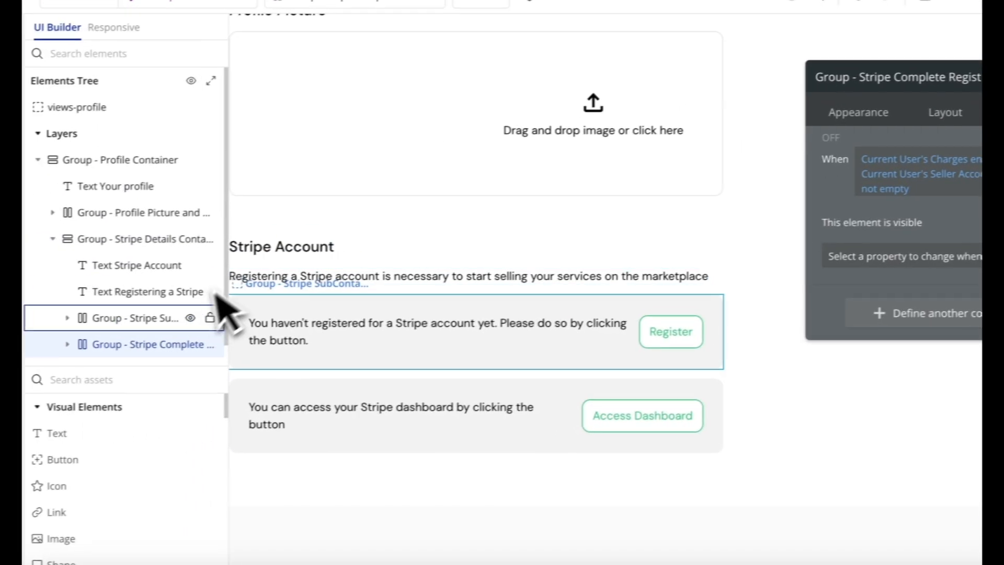
- Change the text in the Stripe Complete Registration group to "Stripe requires additional info. Please complete your registration."
left_click(199, 345)
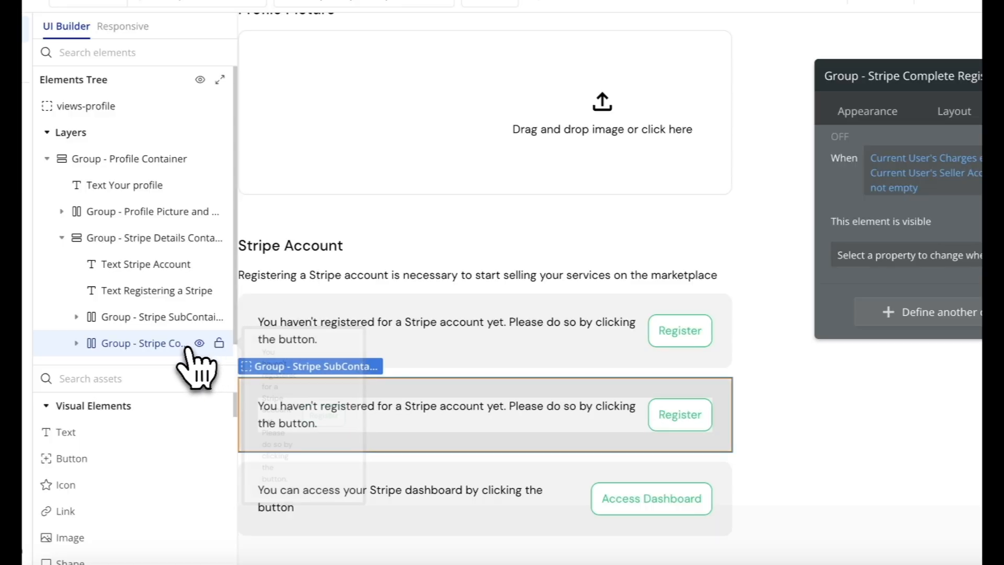
left_click(361, 415)
left_click(722, 117)
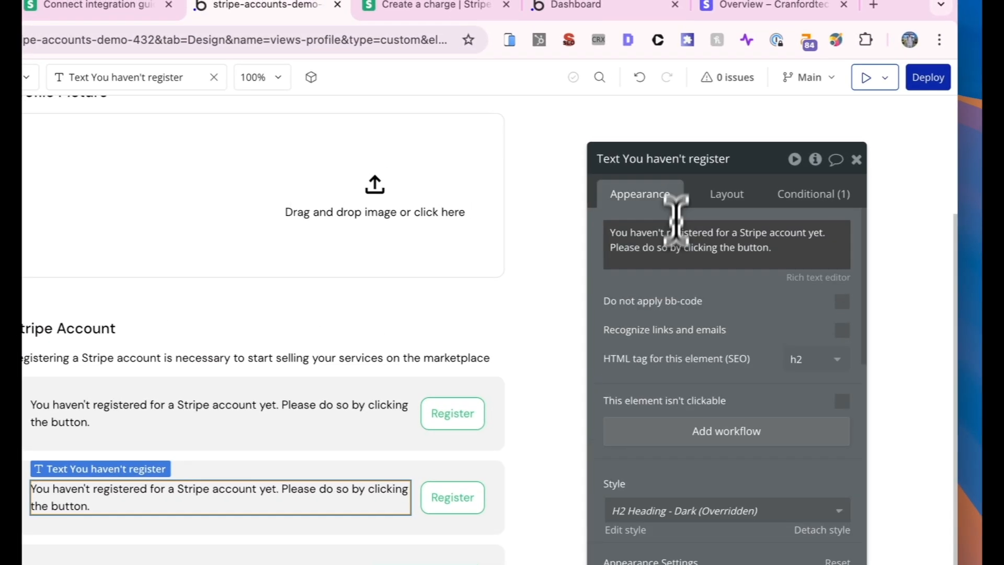
triple_click(754, 179)
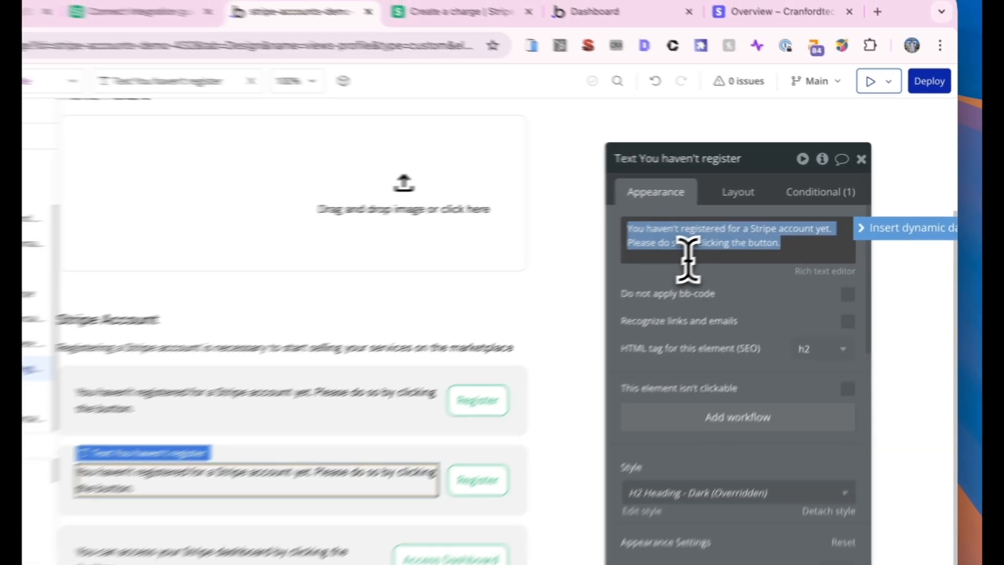
type("Stripe requires additional info. Please complete your regist")
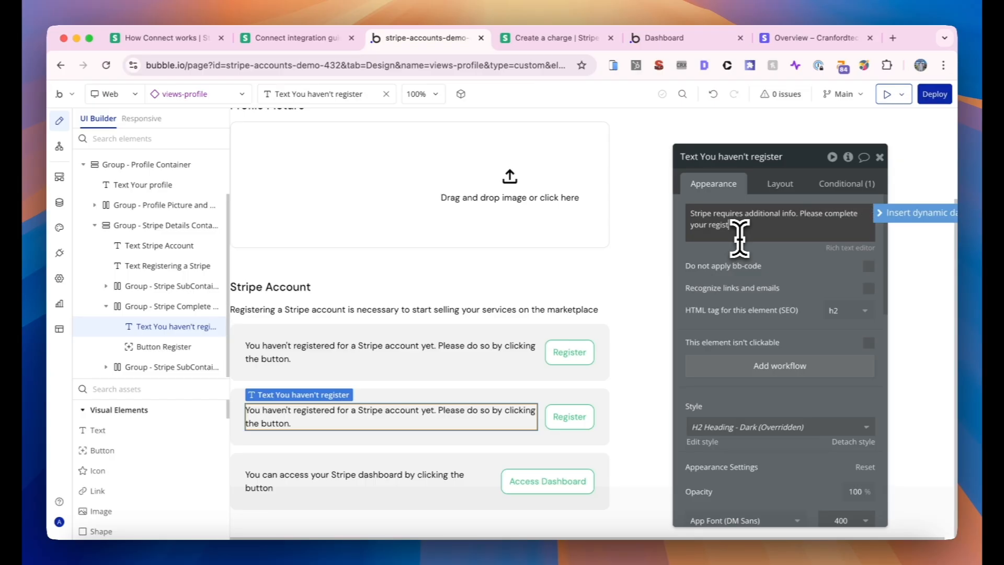
type("ration.")
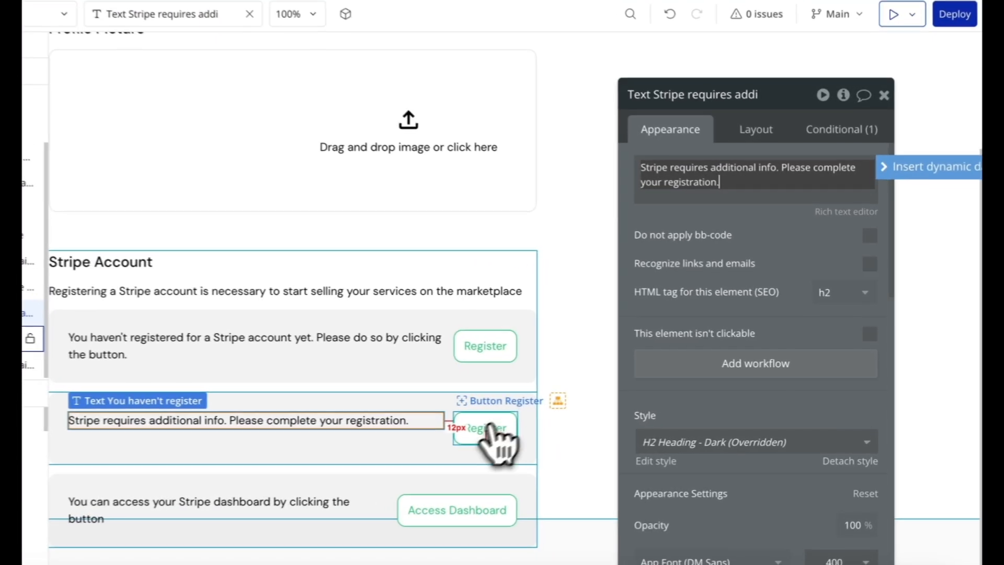
- Label the Register button in the Stripe Complete Registration group "Complete Onboarding"
left_click(569, 417)
double_click(799, 242)
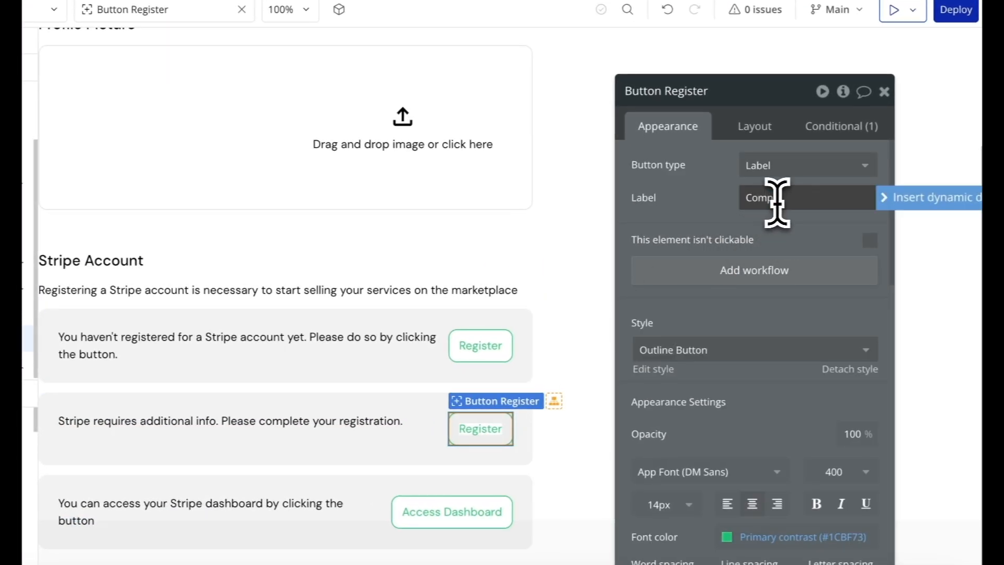
type("nboarding")
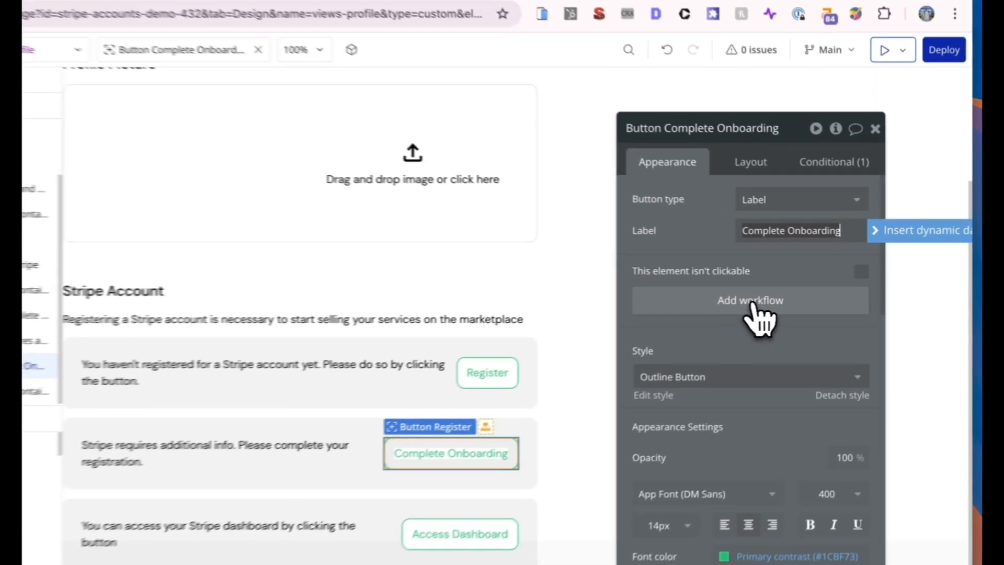
- Create a workflow for the Complete Onboarding button with the Stripe Connect - Create Onboarding Link action
left_click(788, 297)
left_click(595, 202)
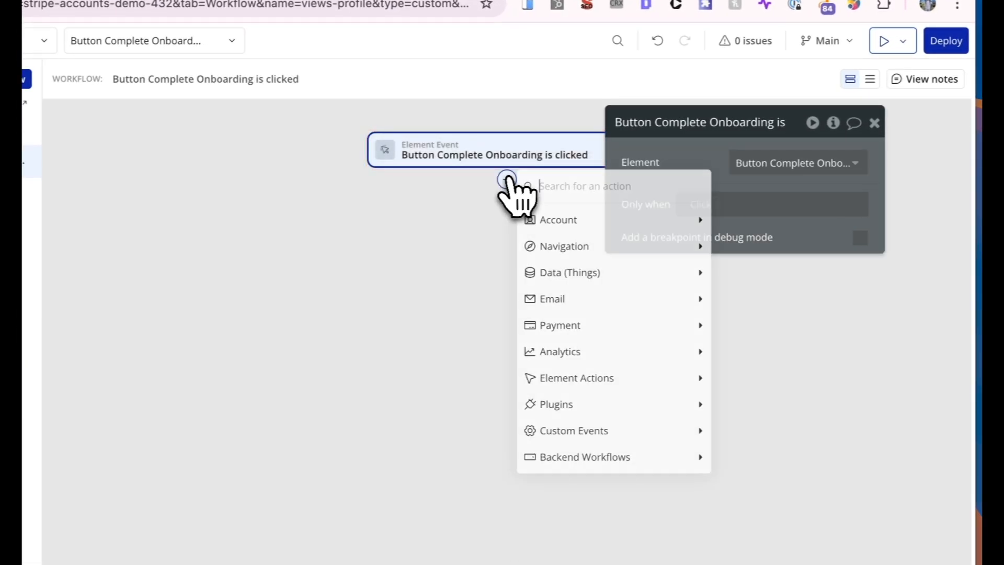
mouse_move(555, 406)
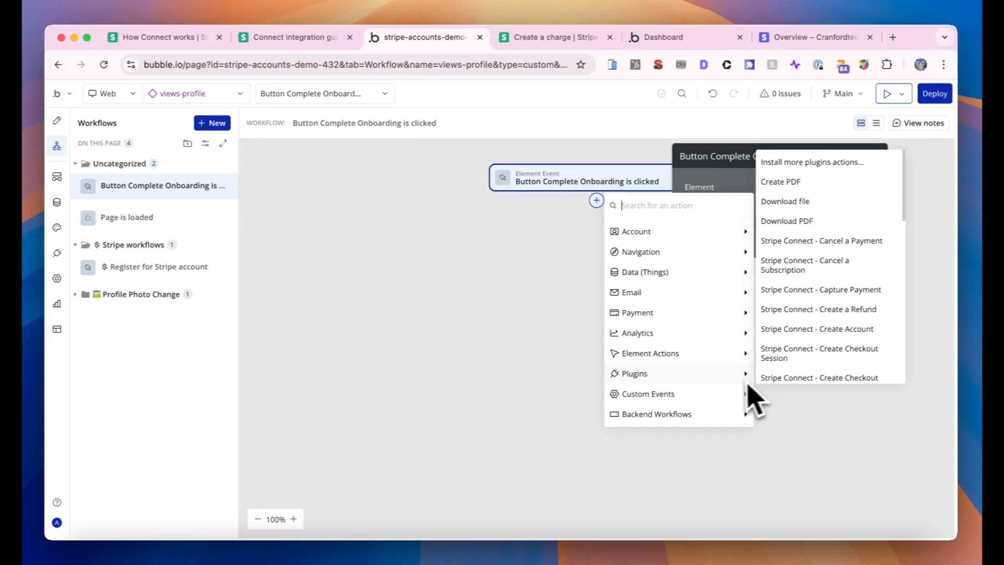
scroll(812, 369, "down", 3)
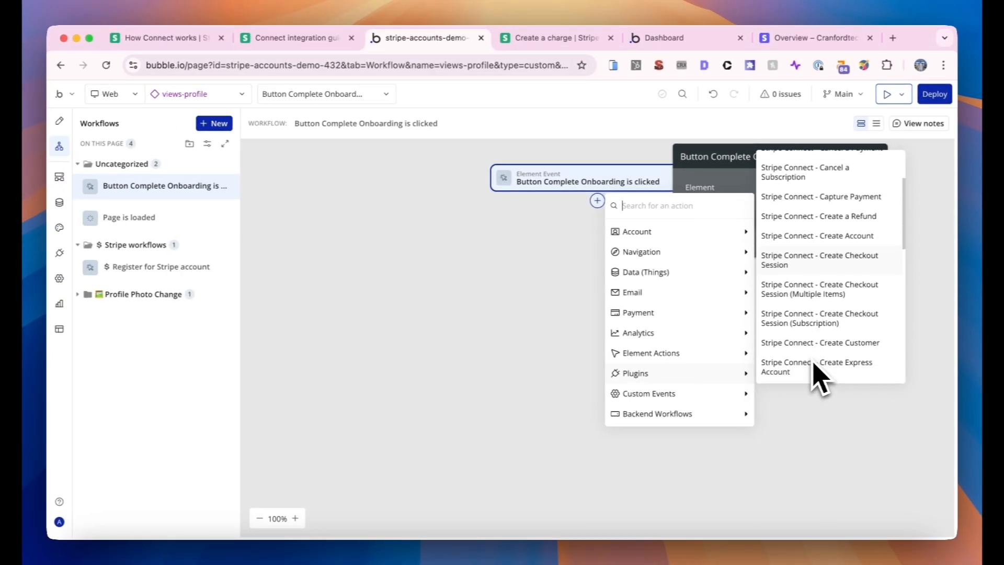
type("onboar")
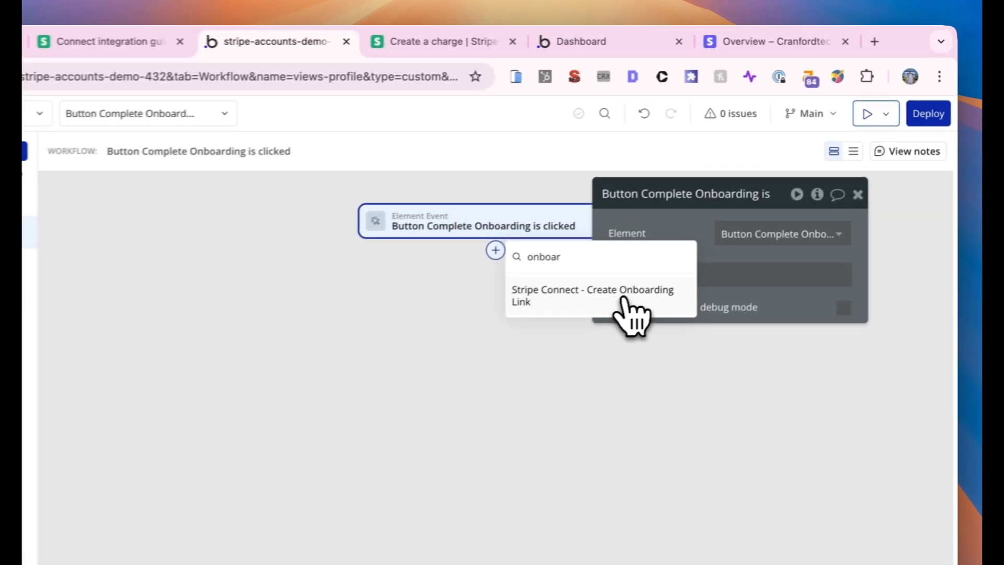
left_click(705, 235)
- Set the onboarding link action's Account to Current User's Seller Account ID (Stripe)
left_click(785, 190)
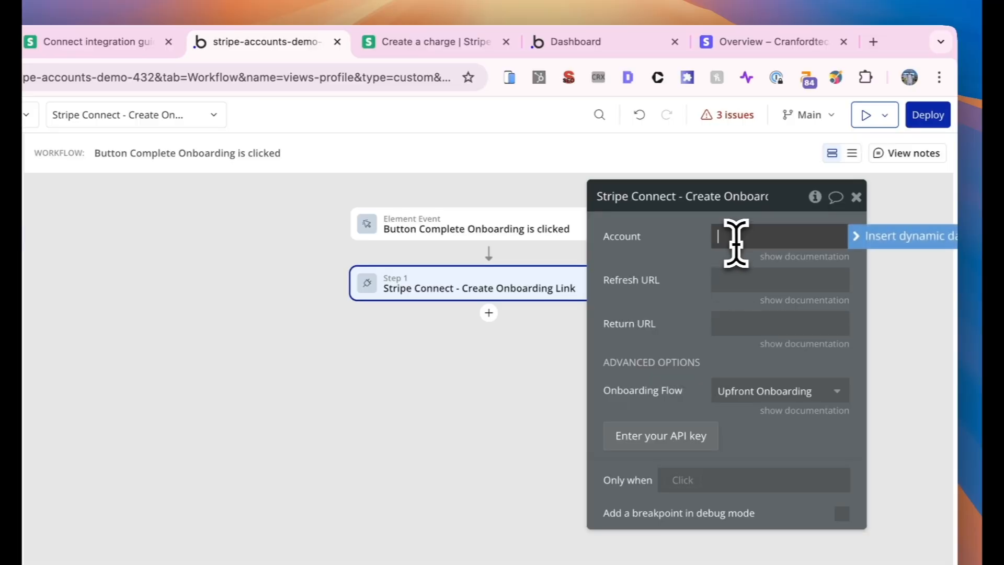
left_click(858, 239)
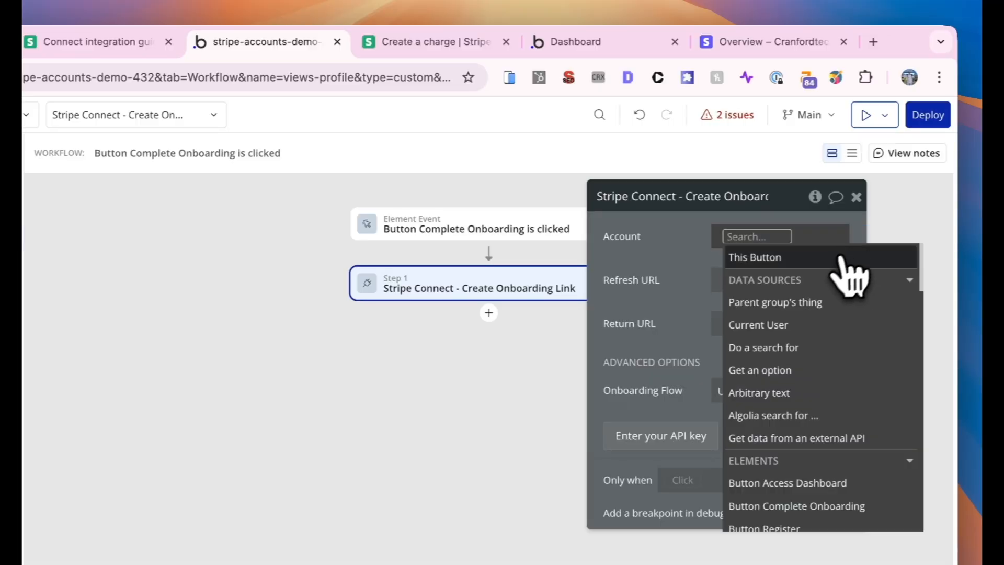
left_click(758, 325)
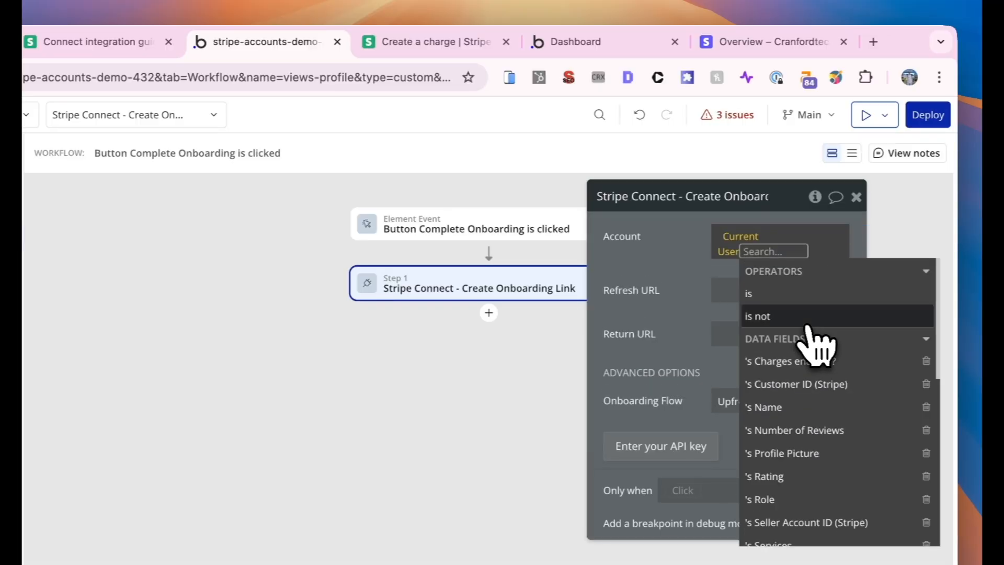
type("st")
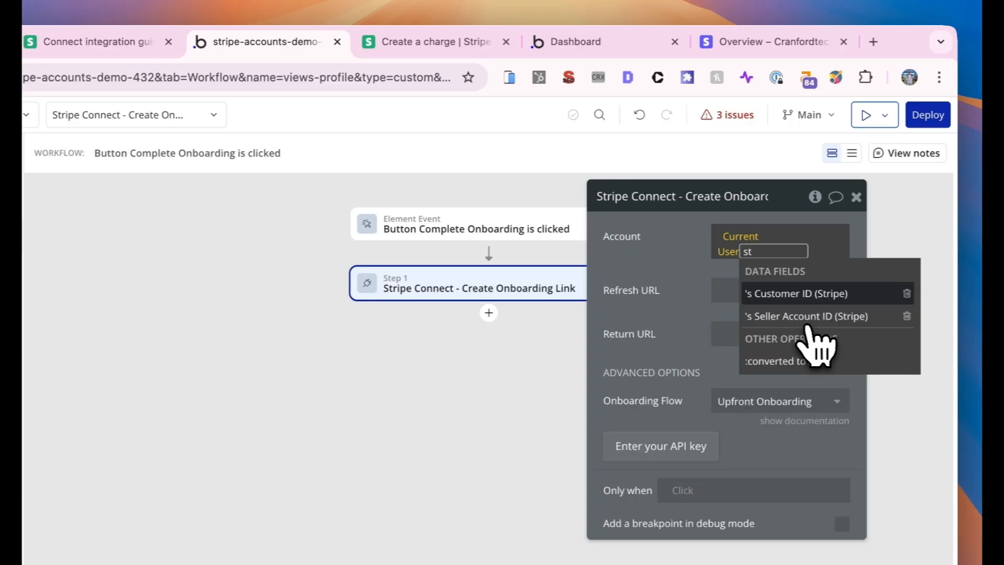
left_click(808, 320)
- Set the onboarding link action's Refresh URL to the dynamic value This URL
left_click(739, 293)
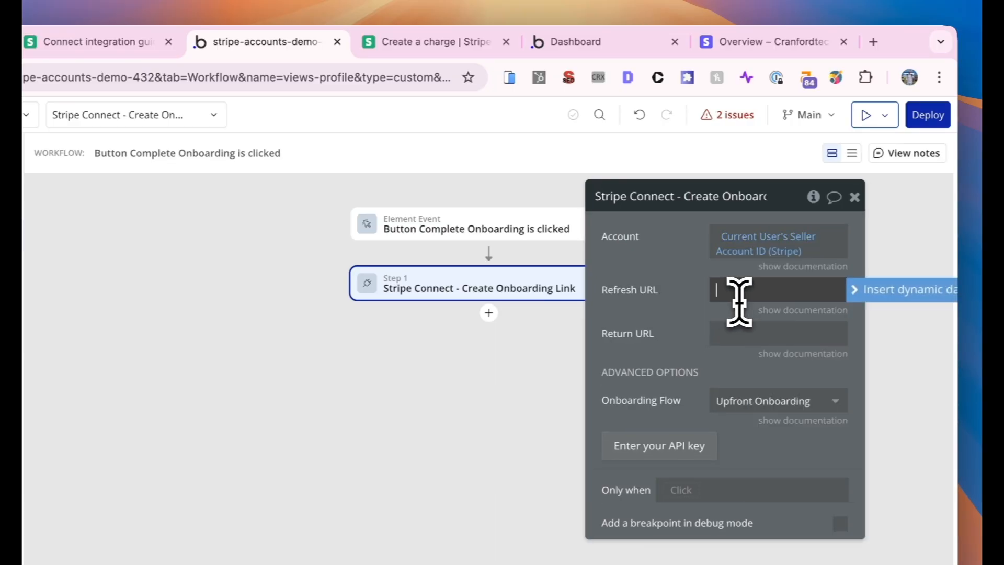
left_click(863, 294)
type("this")
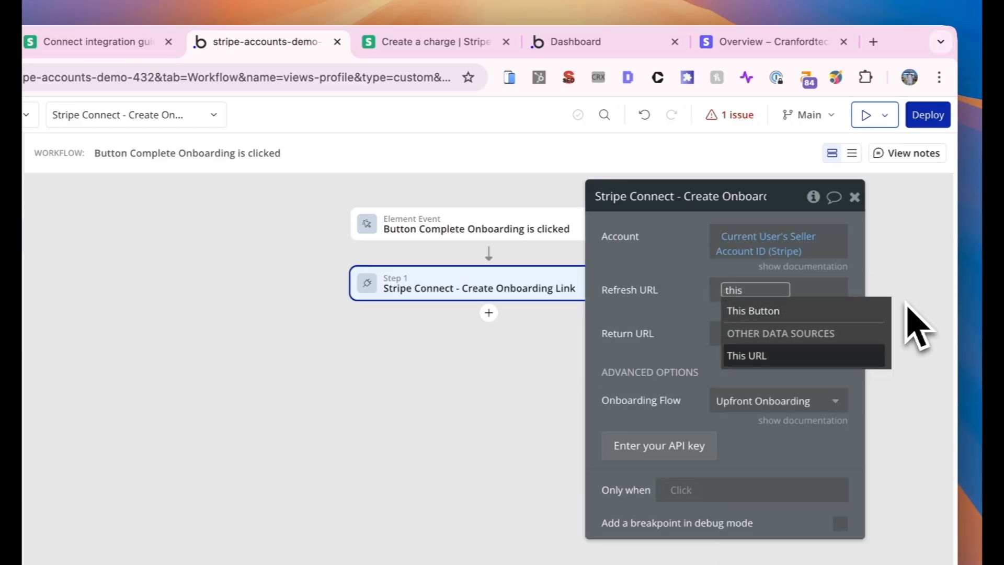
key("Return")
left_click(775, 289)
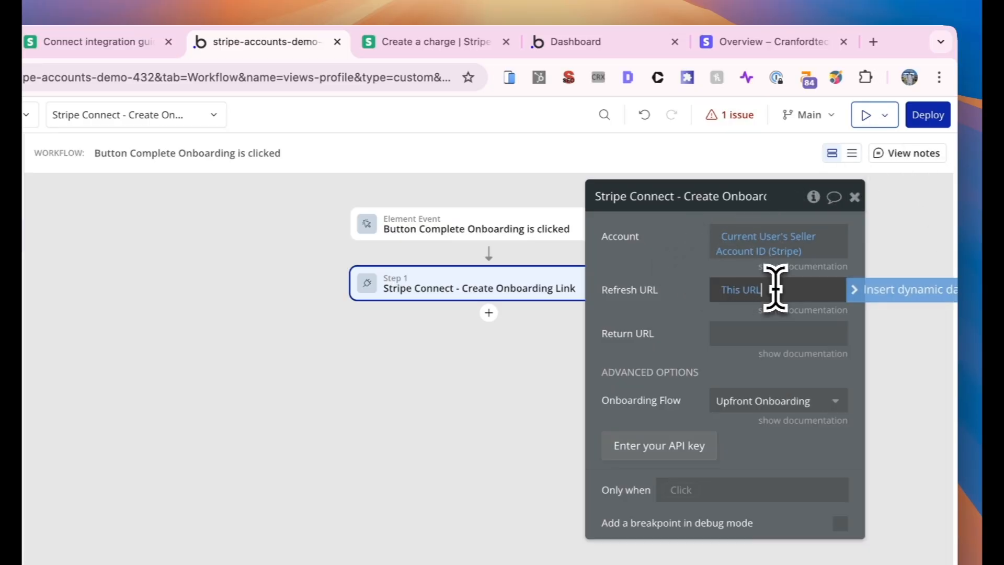
- Append ?refresh=true to the onboarding link action's Refresh URL and set its Return URL to This URL
type("?r")
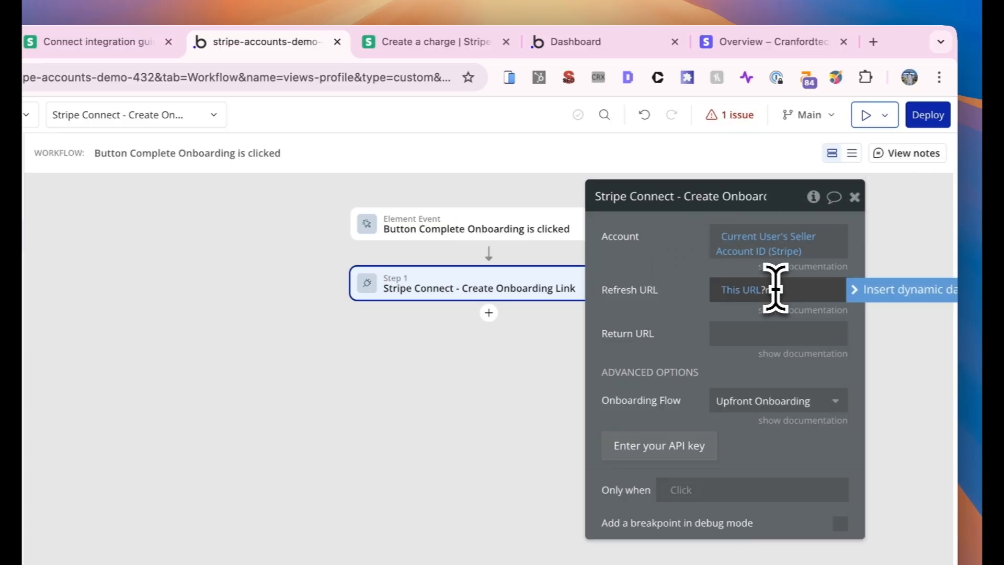
type("efresh=true")
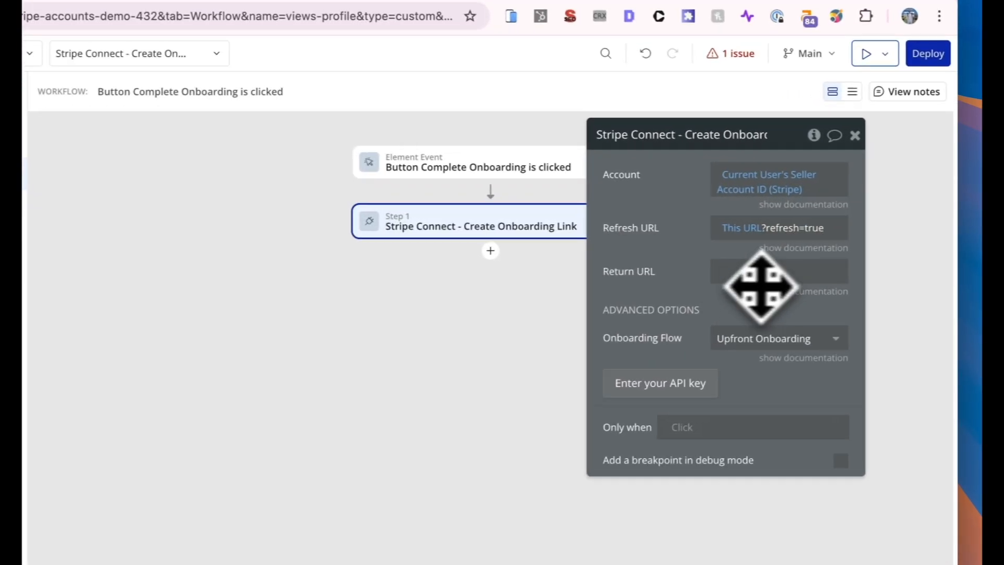
left_click(832, 262)
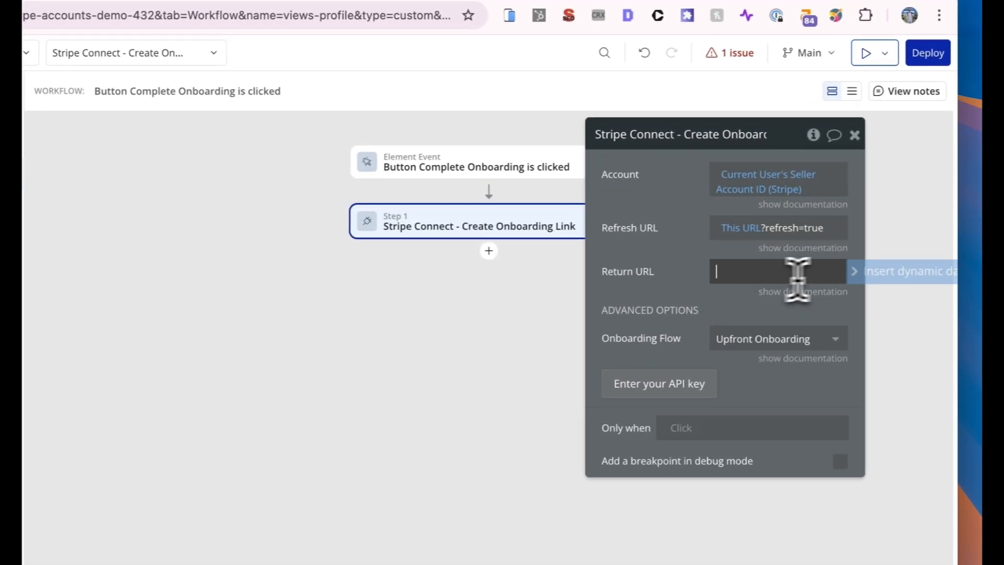
type("this u")
key("Return")
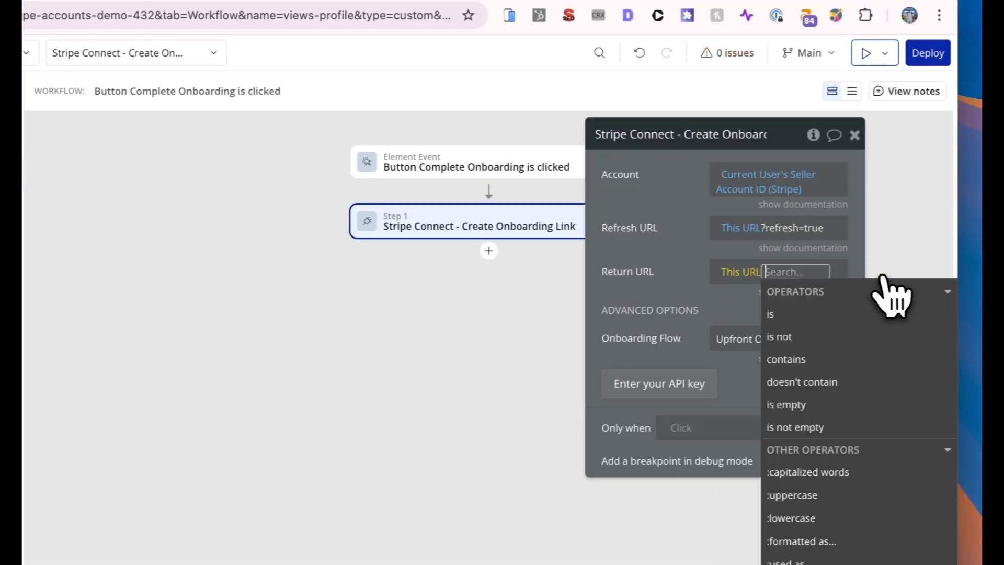
left_click(678, 287)
left_click(784, 273)
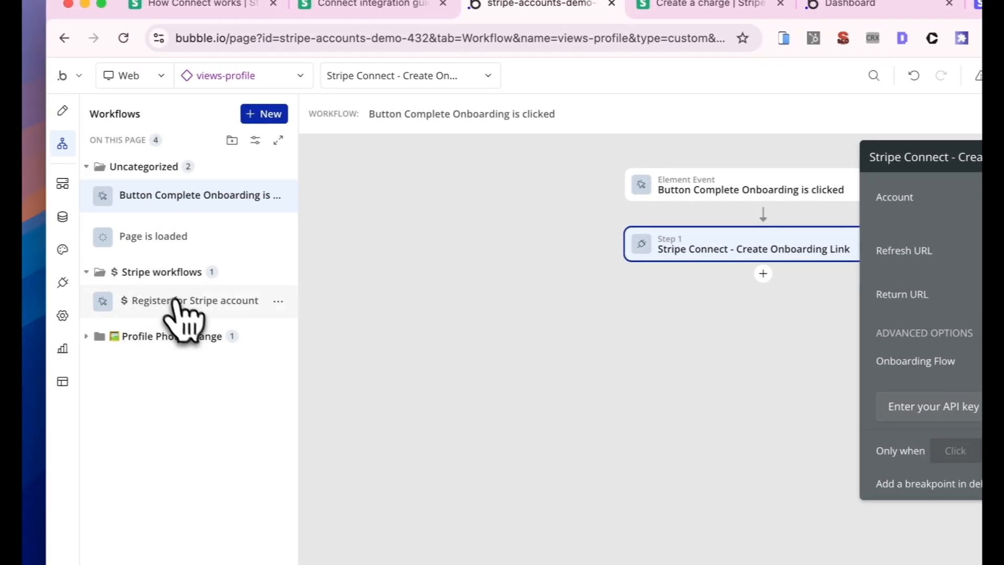
left_click(180, 309)
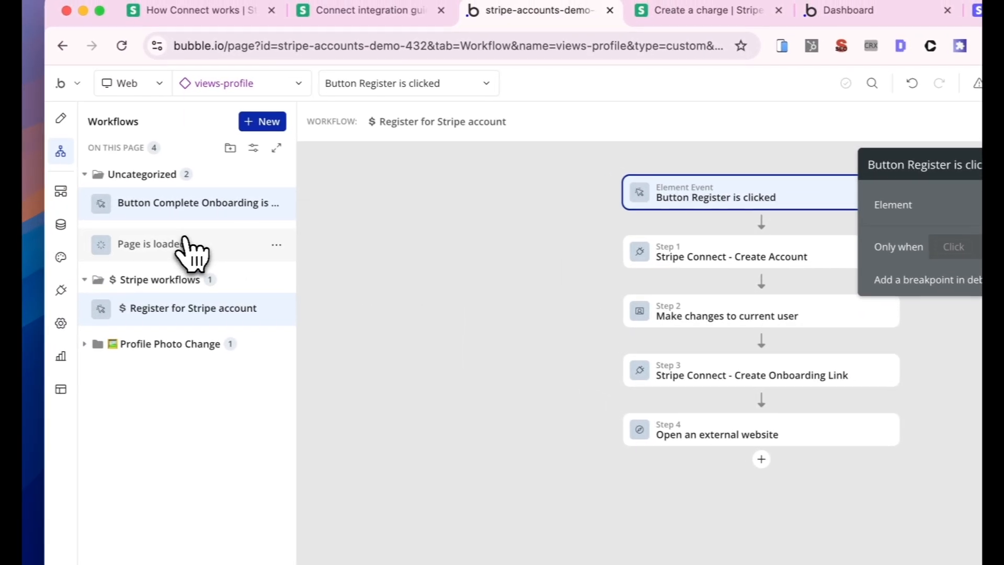
left_click(102, 208)
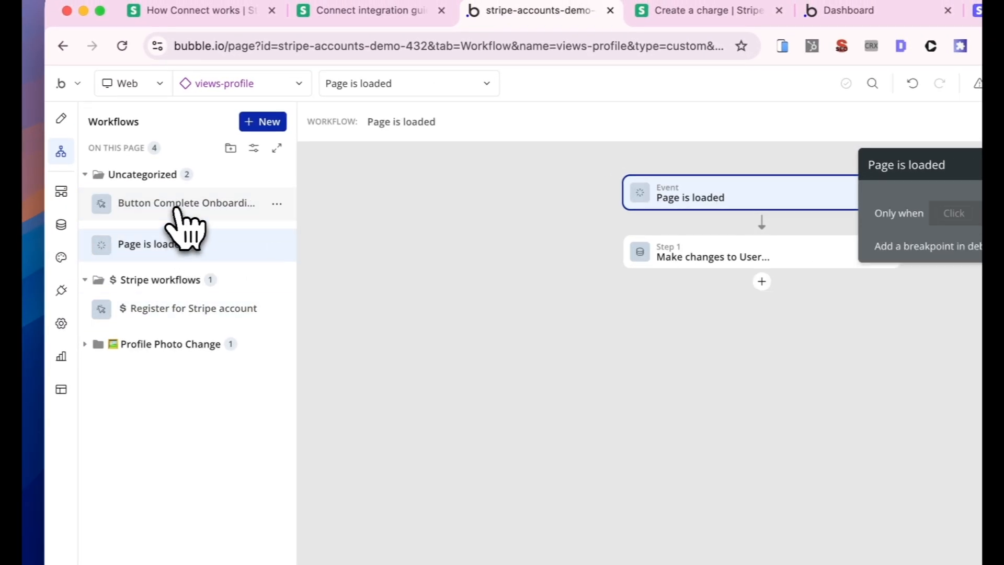
left_click(178, 205)
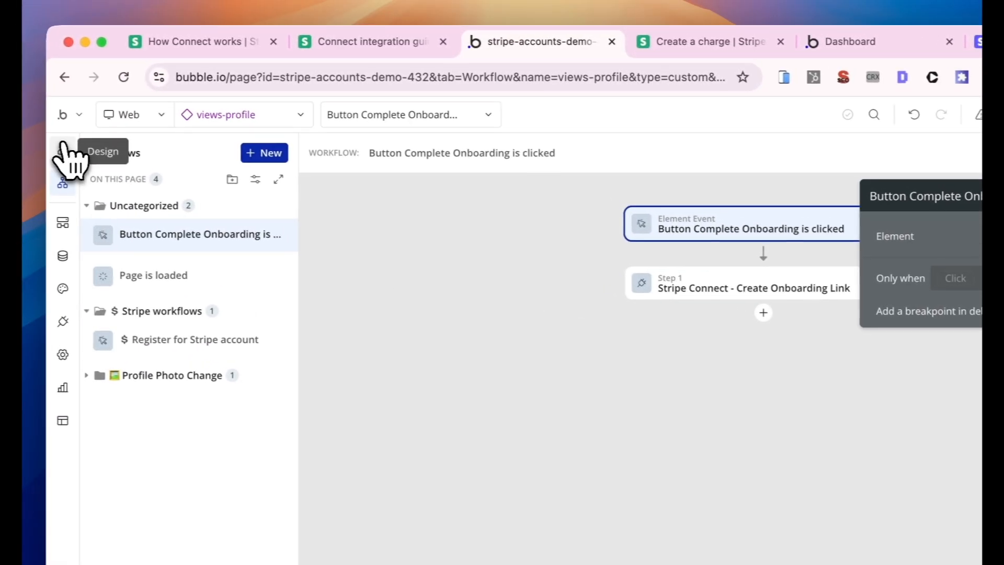
left_click(62, 150)
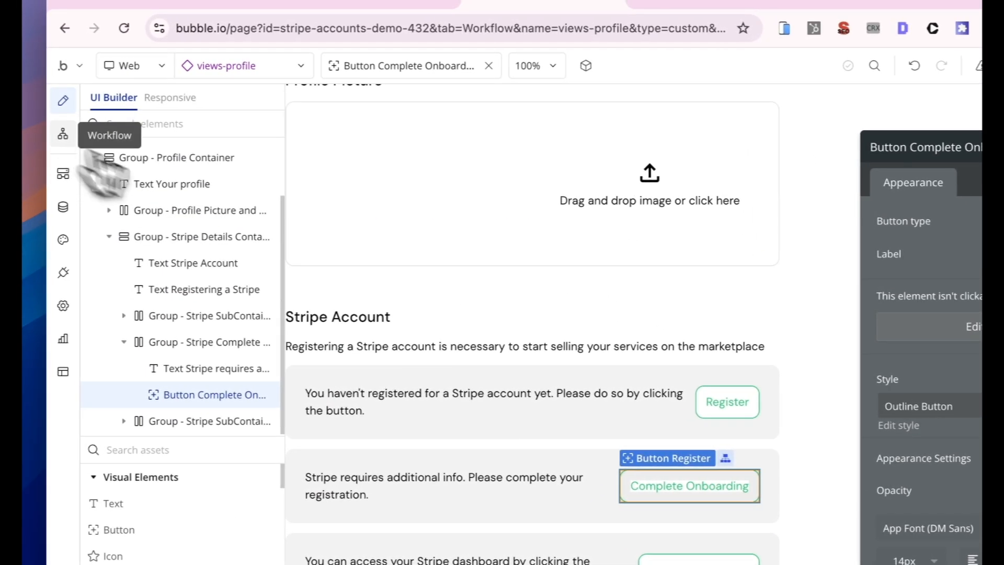
left_click(63, 135)
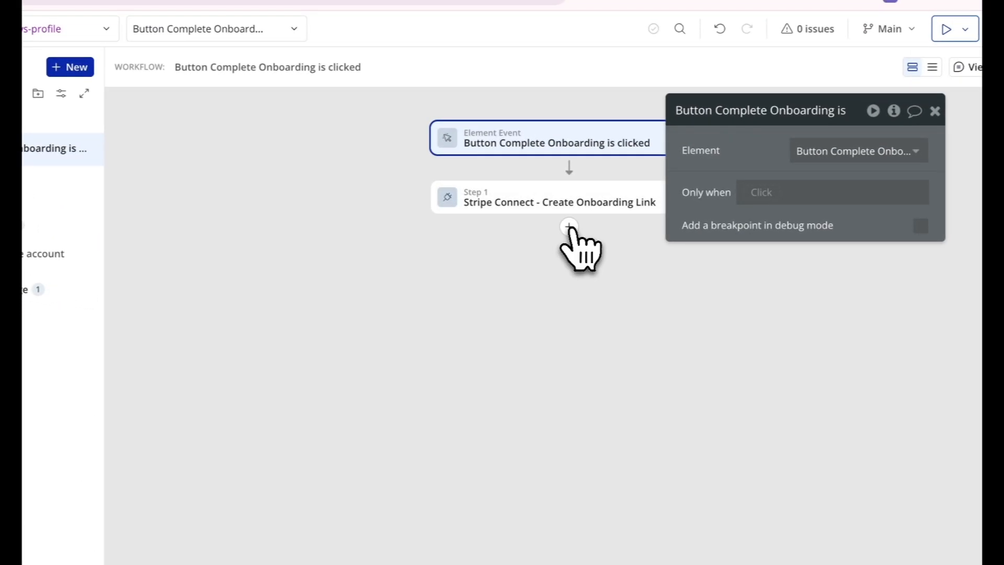
- Add an Open an external website action to the Complete Onboarding workflow with Result of step 1's URL as its destination
left_click(569, 227)
mouse_move(616, 287)
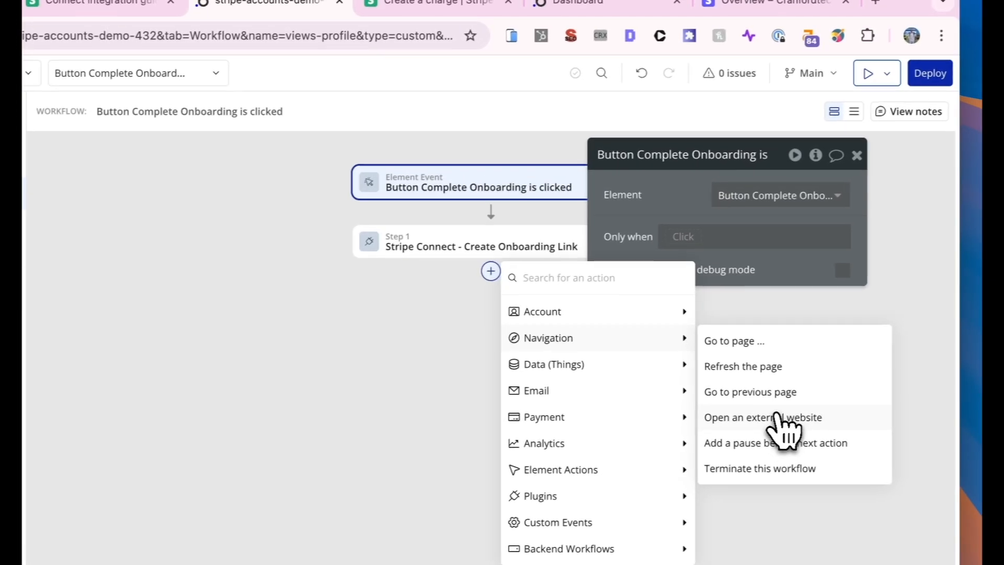
left_click(858, 373)
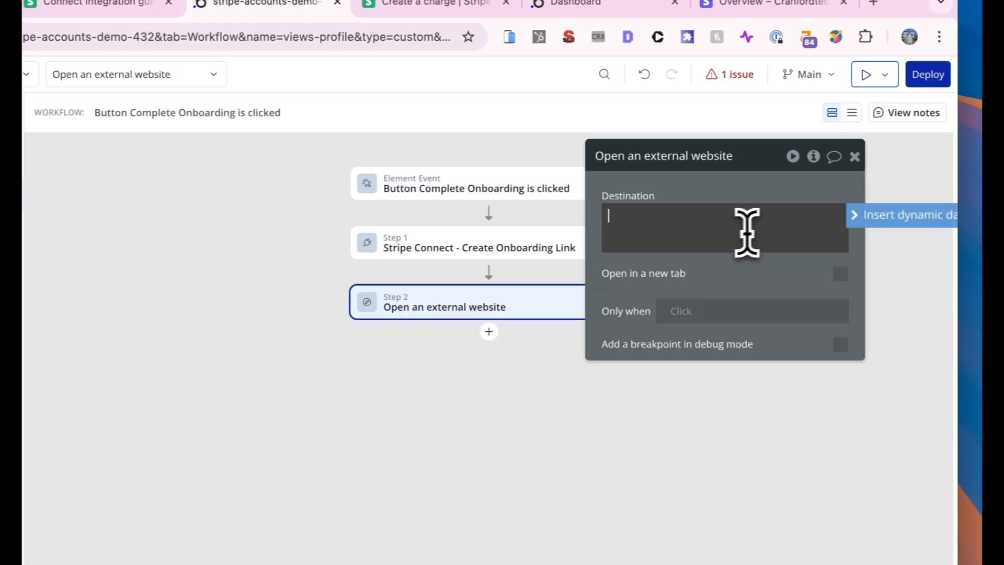
left_click(880, 216)
left_click(790, 281)
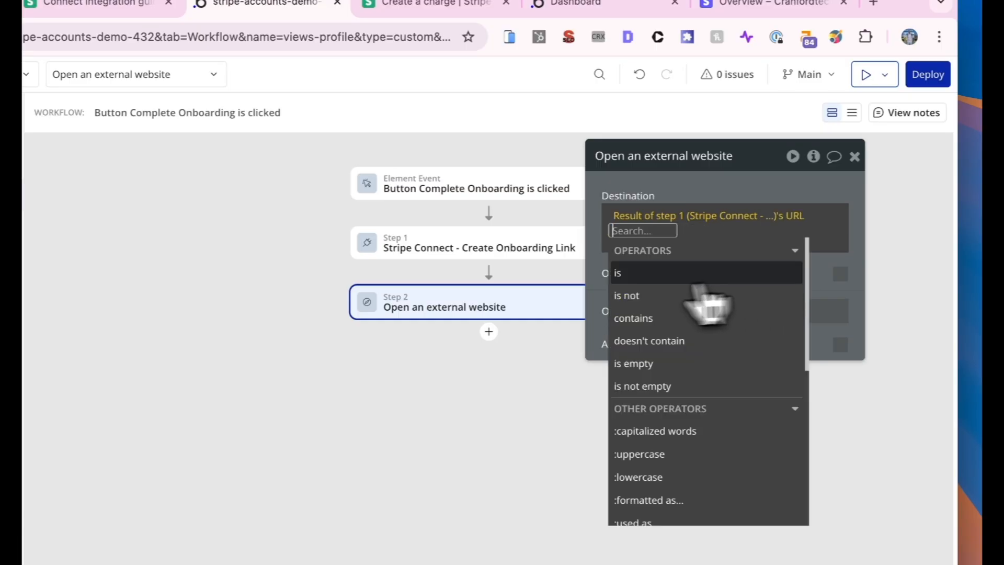
left_click(605, 291)
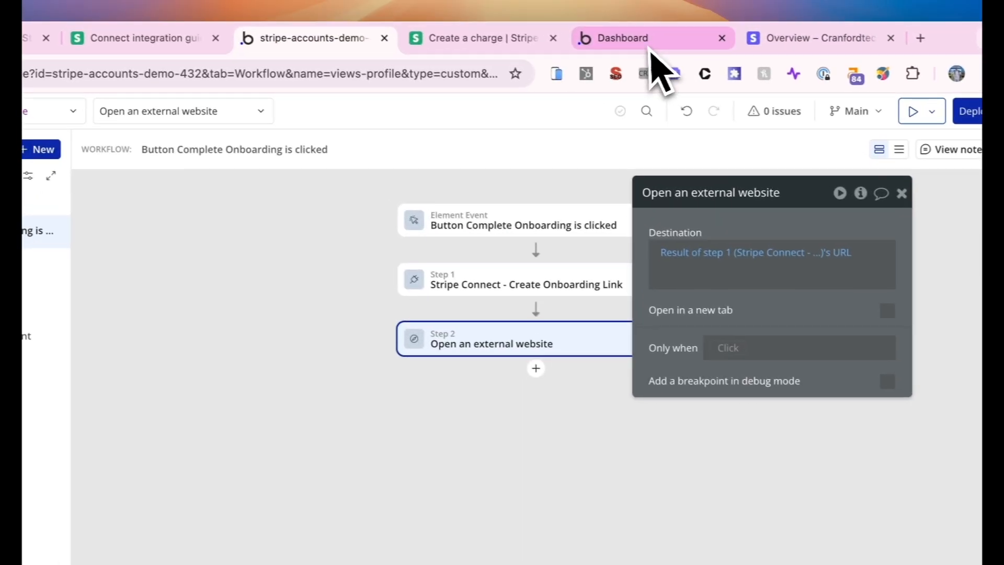
- Set Charges enabled? to no for the first user in the app data and check that user's profile page in the app preview
left_click(599, 8)
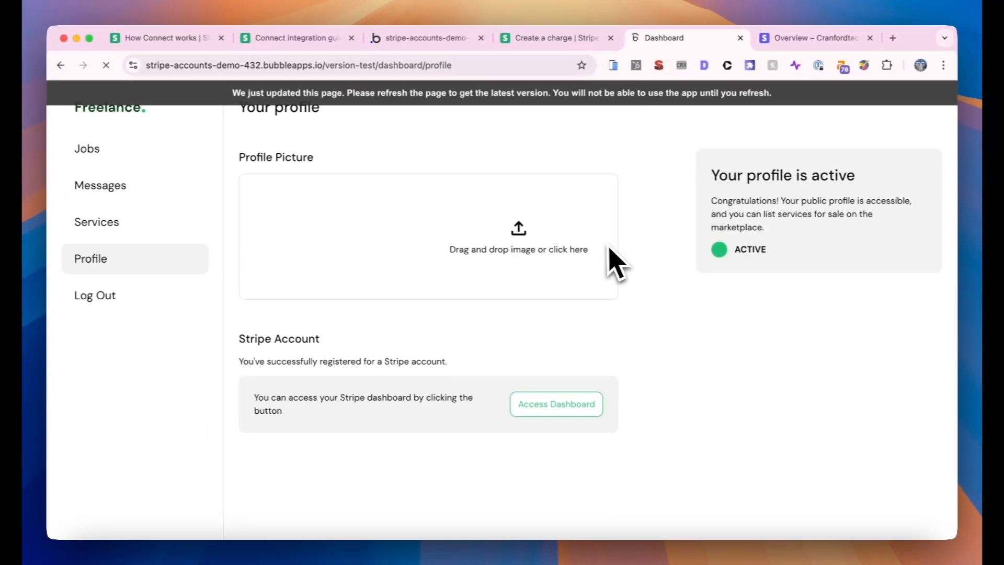
left_click(421, 38)
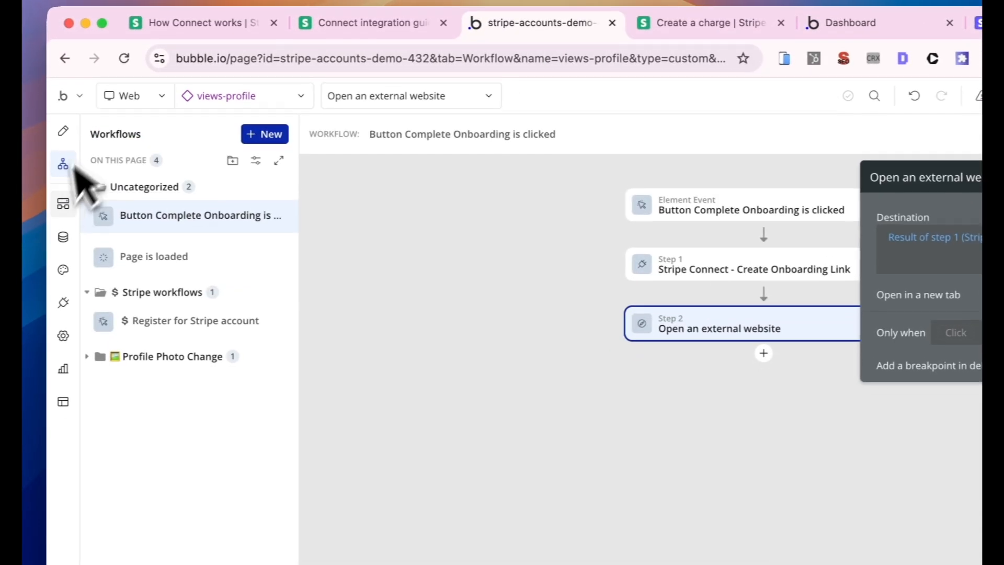
left_click(63, 236)
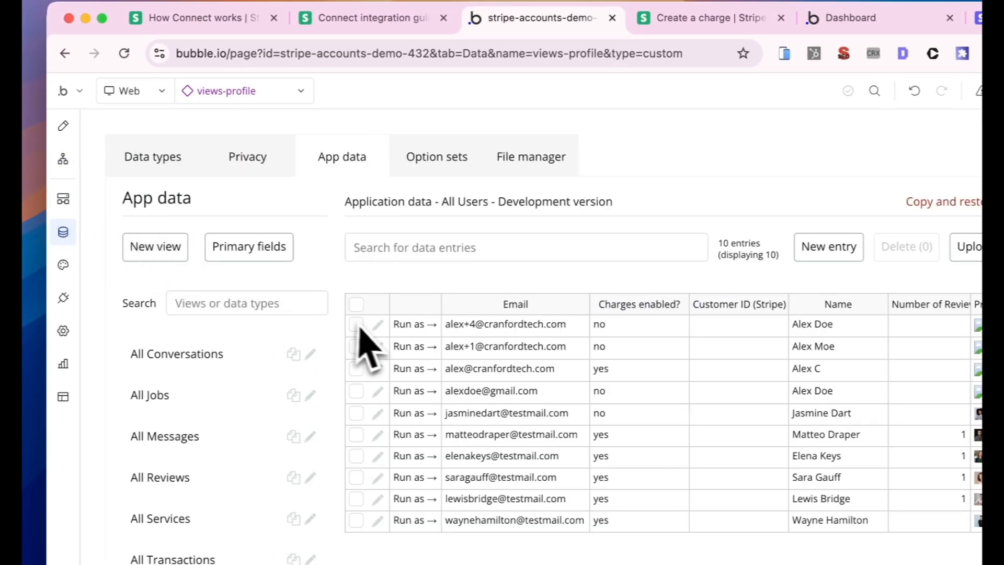
left_click(378, 325)
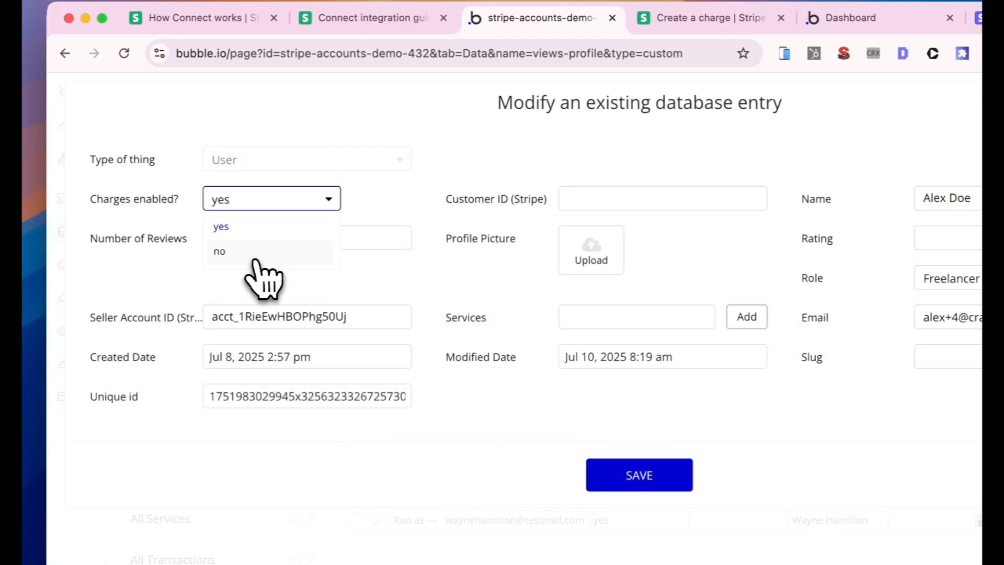
left_click(255, 260)
left_click(639, 475)
left_click(648, 283)
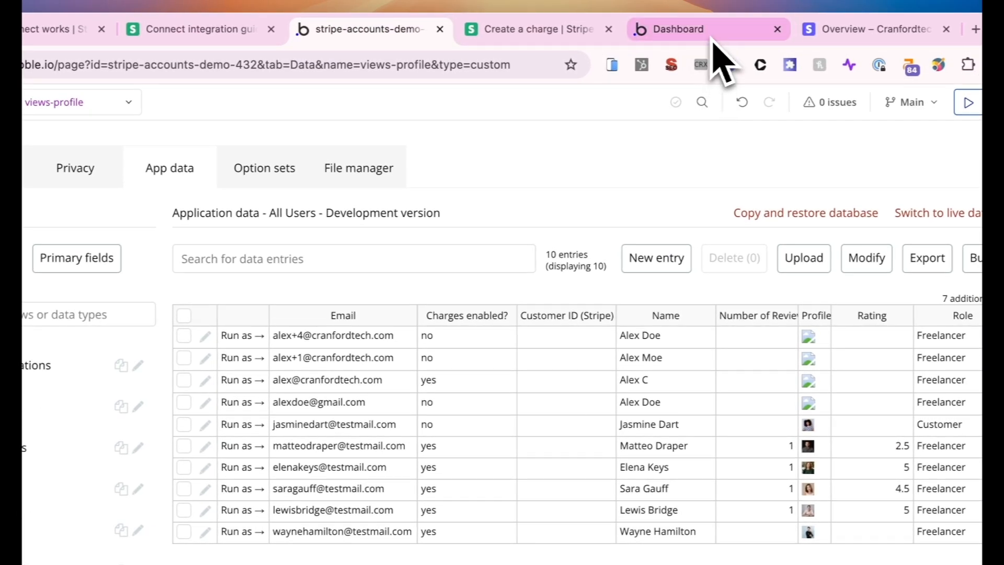
left_click(713, 41)
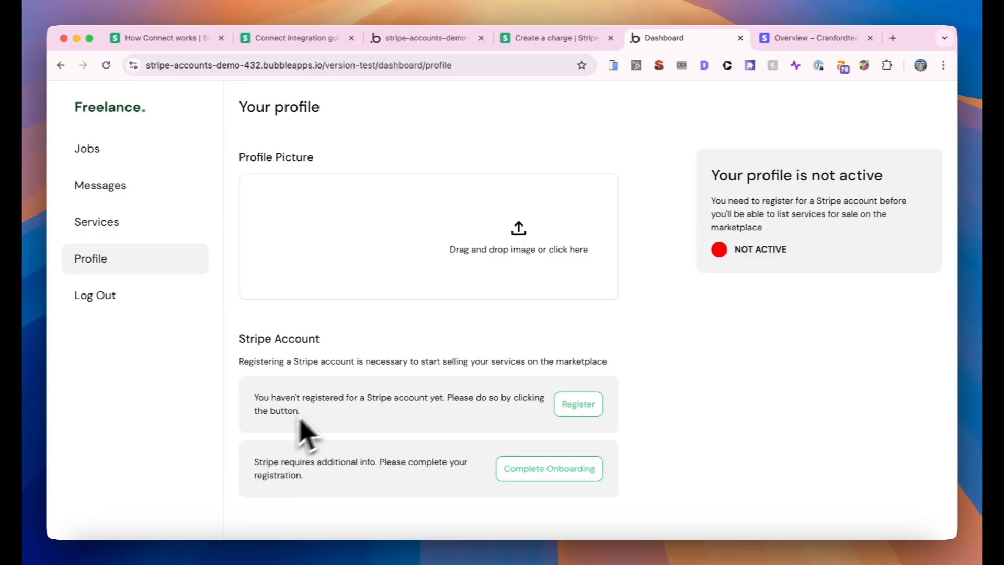
- In the Register group's "Charges enabled? is no" visibility condition, add "and Current User's Seller Account ID (Stripe) is not empty"
left_click(446, 40)
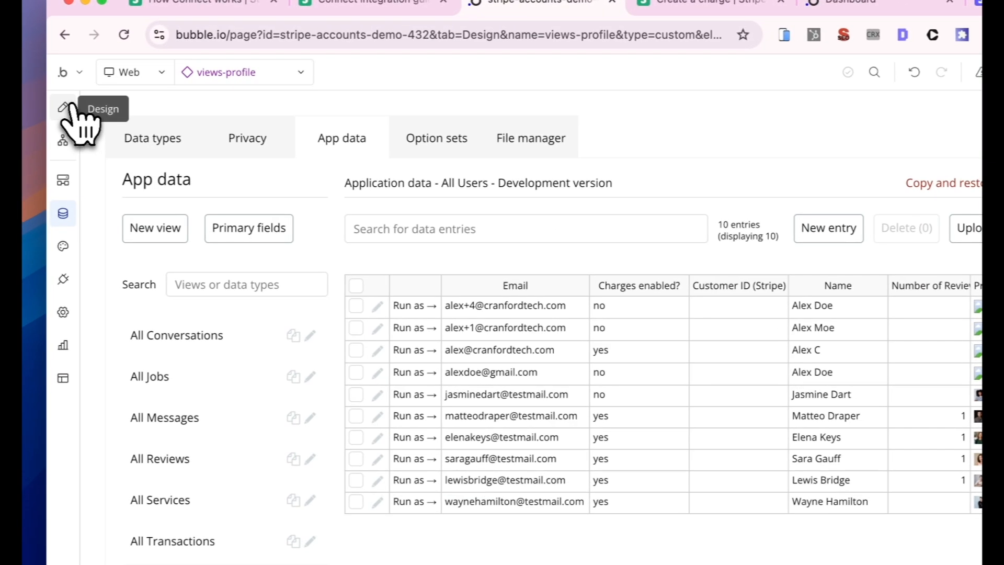
left_click(57, 112)
left_click(352, 363)
left_click(352, 376)
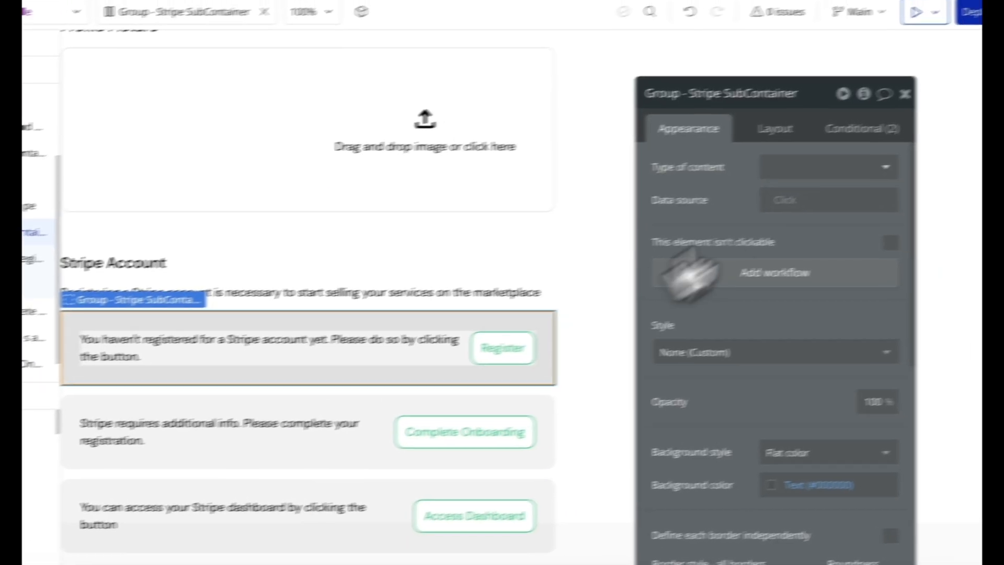
left_click(822, 138)
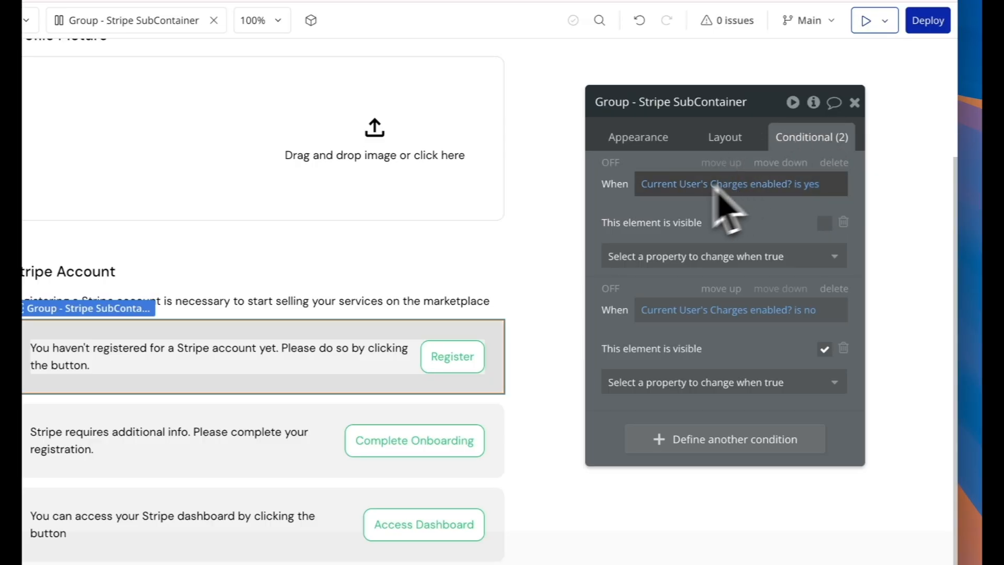
left_click(811, 311)
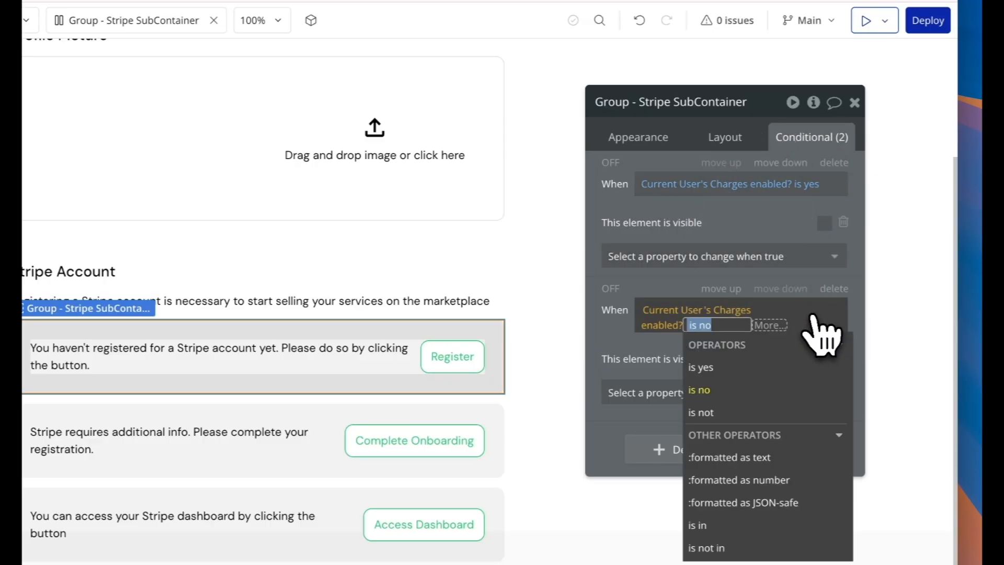
left_click(780, 325)
left_click(763, 366)
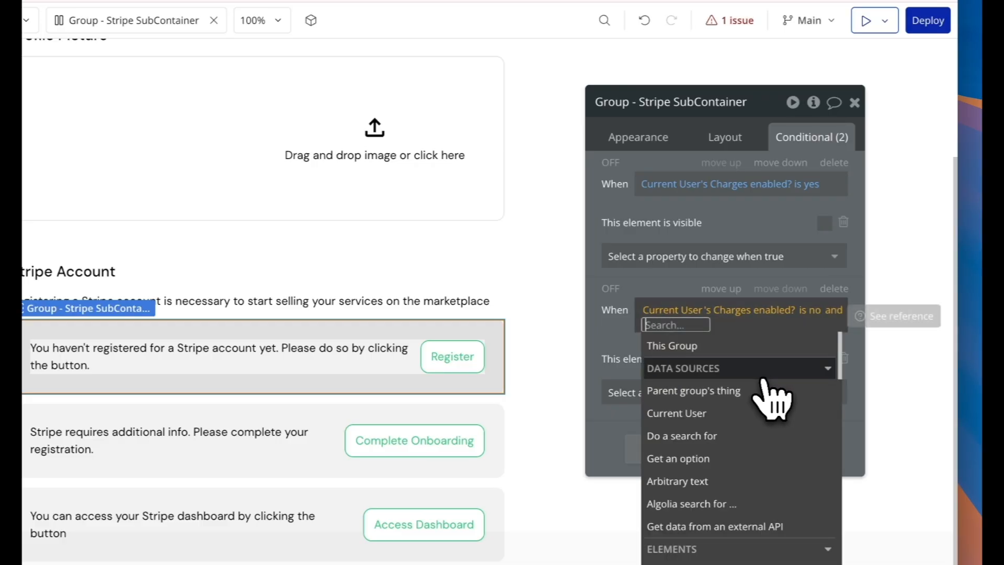
left_click(730, 366)
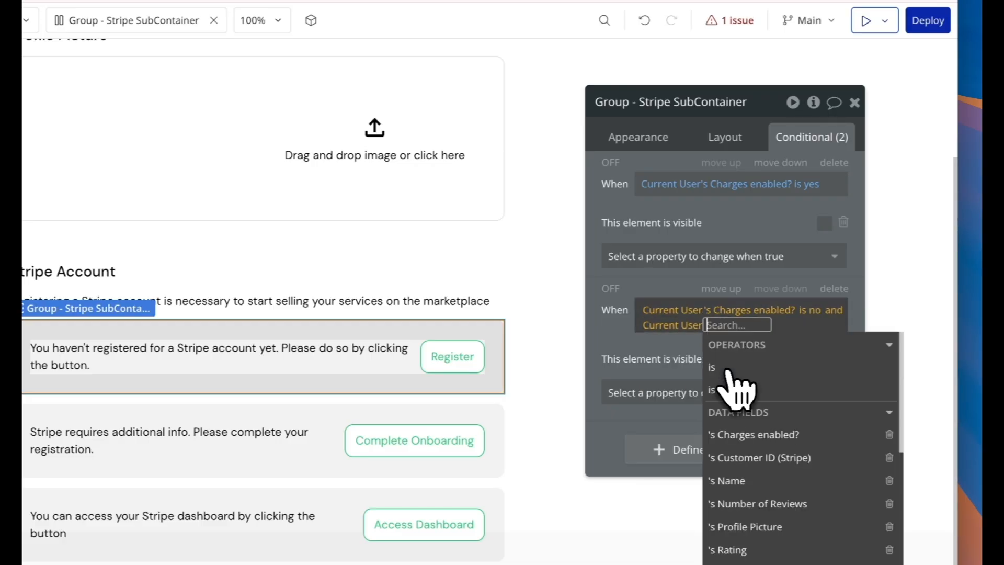
type("st")
left_click(762, 399)
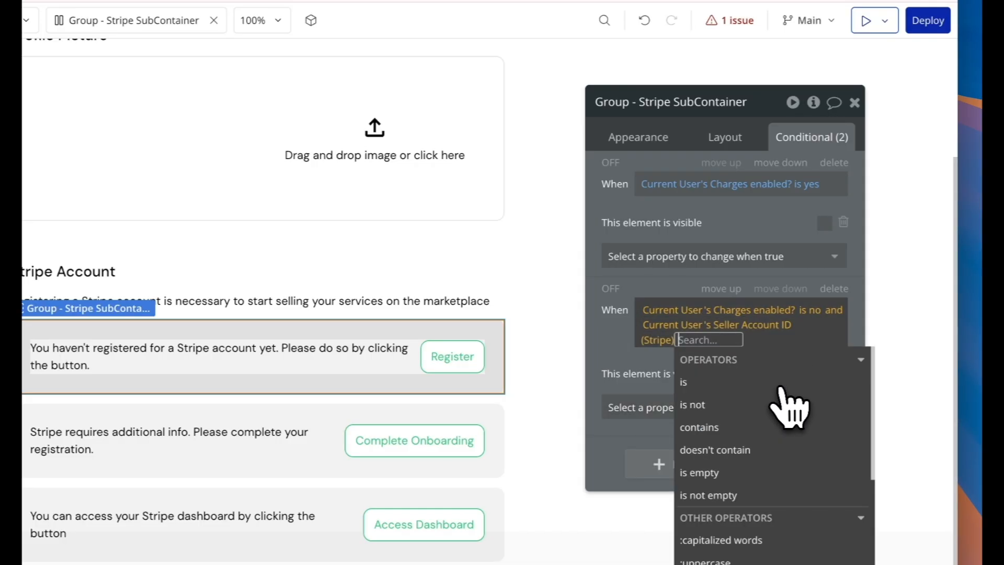
left_click(758, 495)
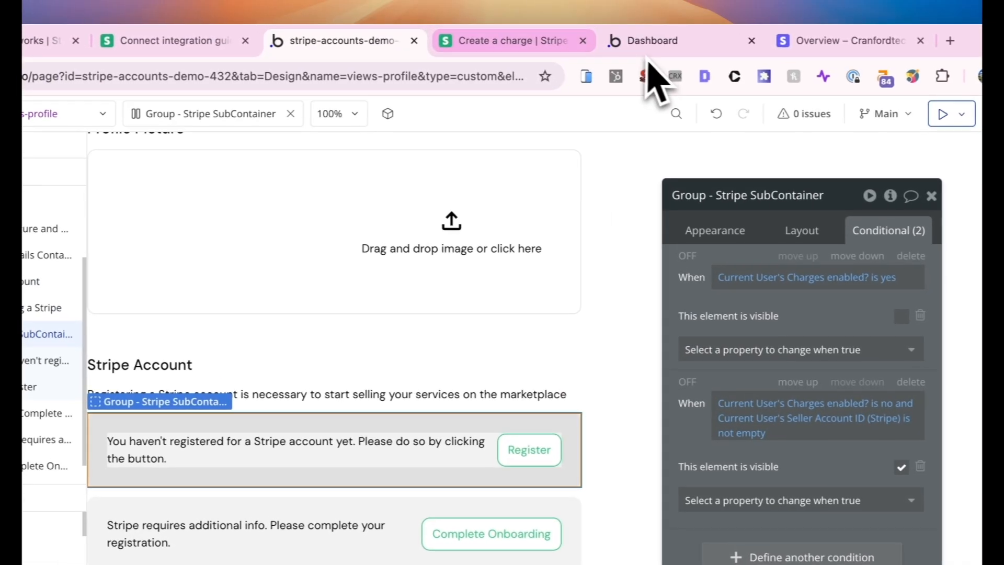
- Preview the profile page, reset the first user's Charges enabled? to no, recheck the Stripe Account section and return to the Bubble editor
left_click(651, 42)
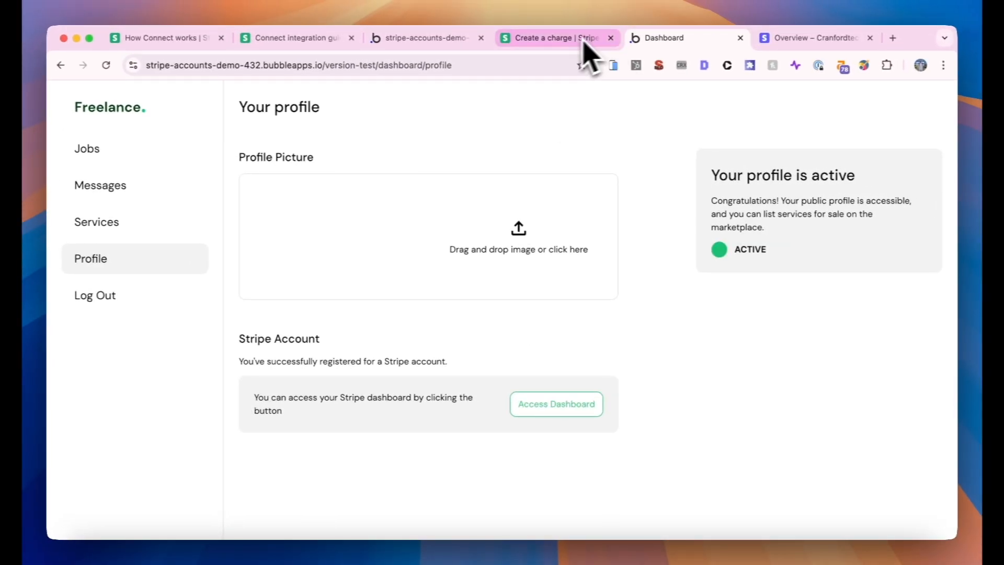
left_click(465, 41)
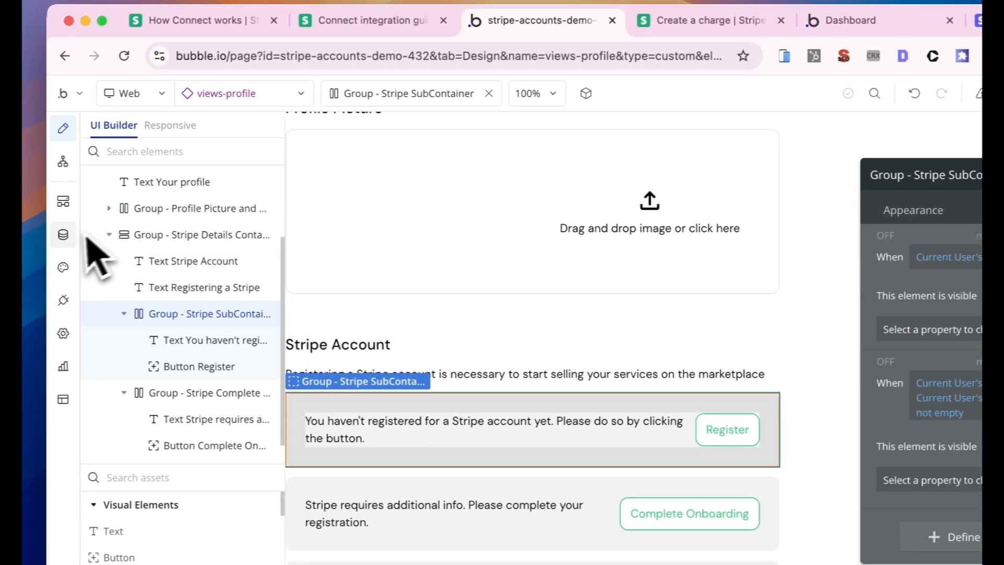
left_click(62, 235)
left_click(313, 285)
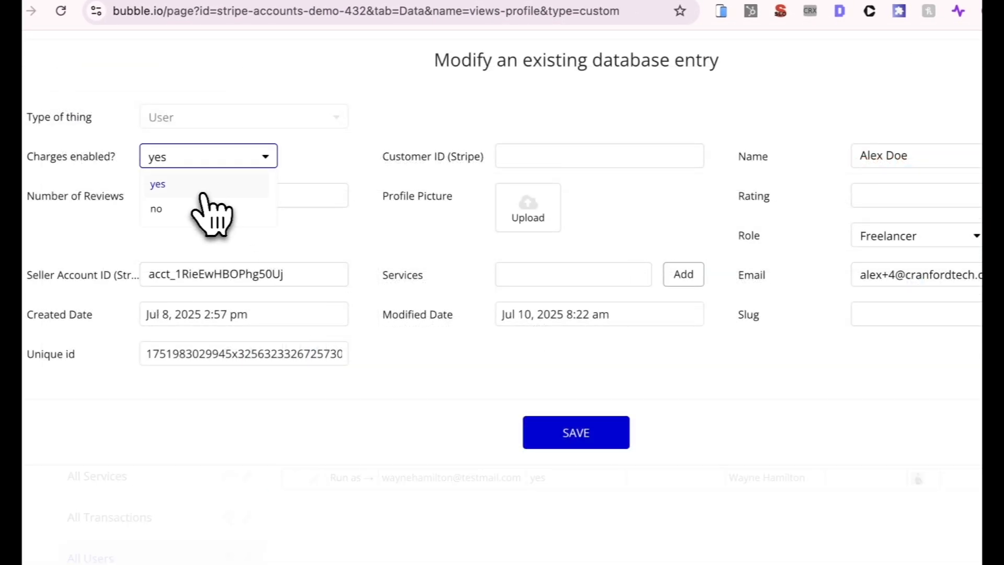
left_click(192, 210)
left_click(586, 436)
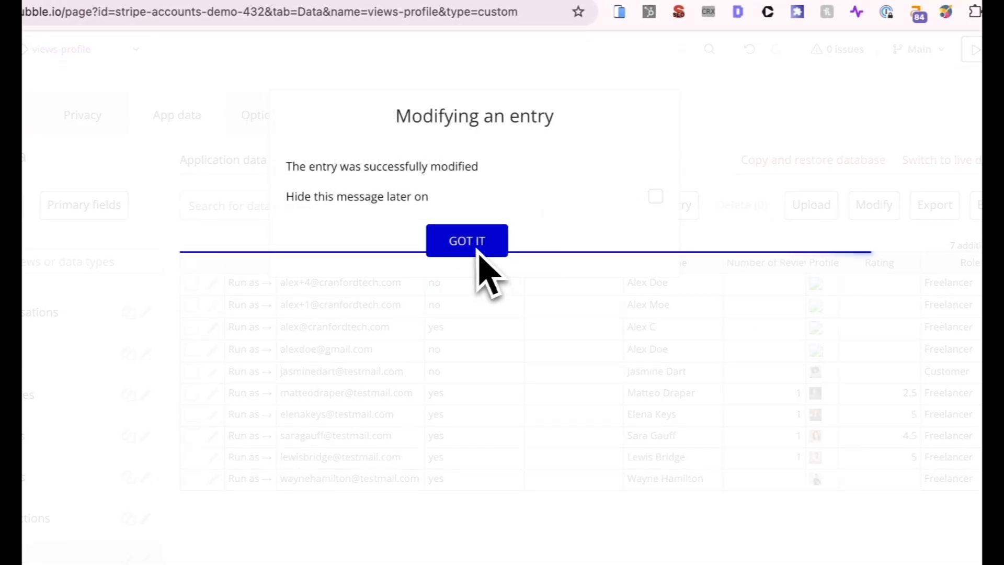
left_click(473, 246)
left_click(709, 47)
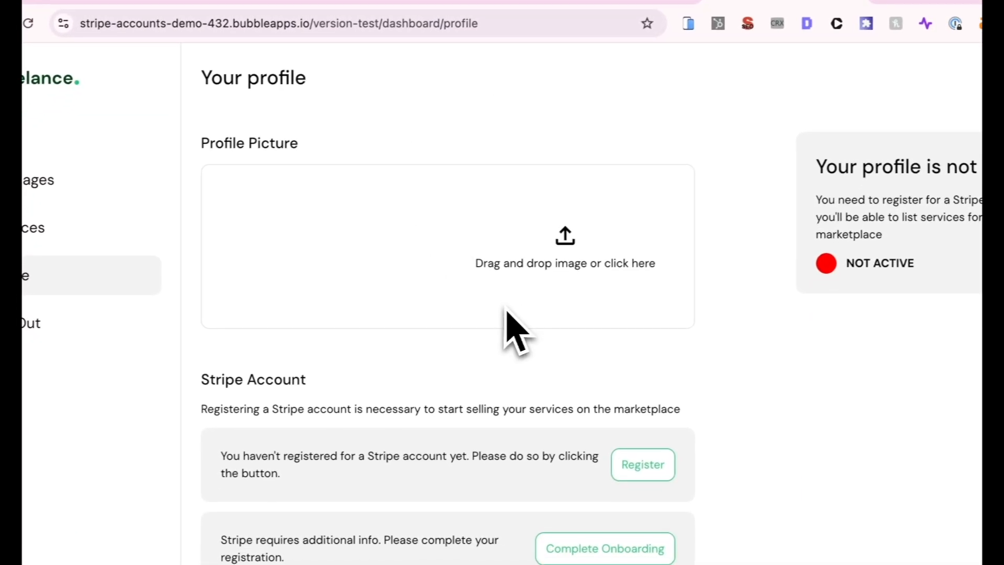
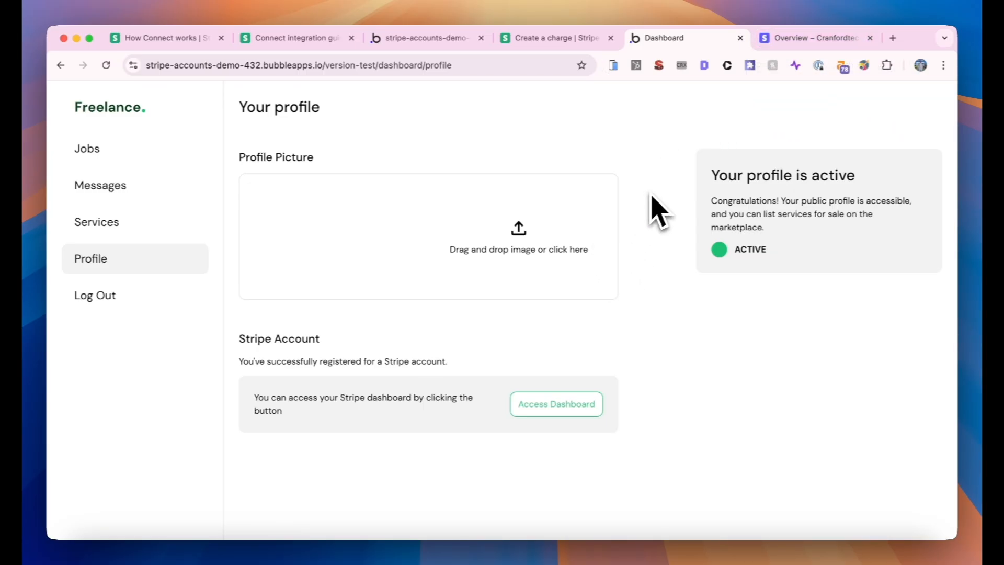
left_click(427, 37)
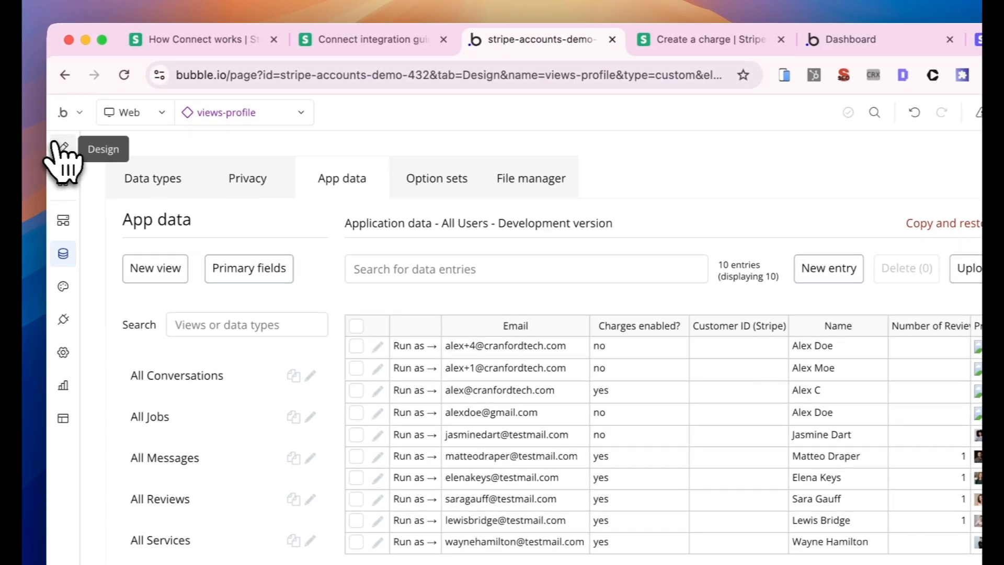
- Create a workflow for the Access Dashboard button in the Stripe Account section of the views-profile element
left_click(55, 119)
left_click(547, 514)
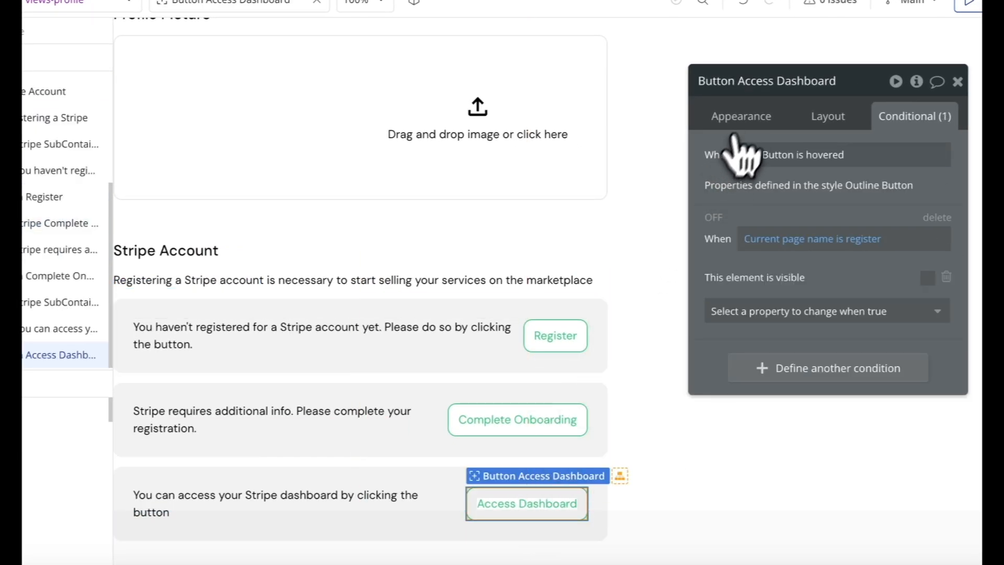
left_click(759, 128)
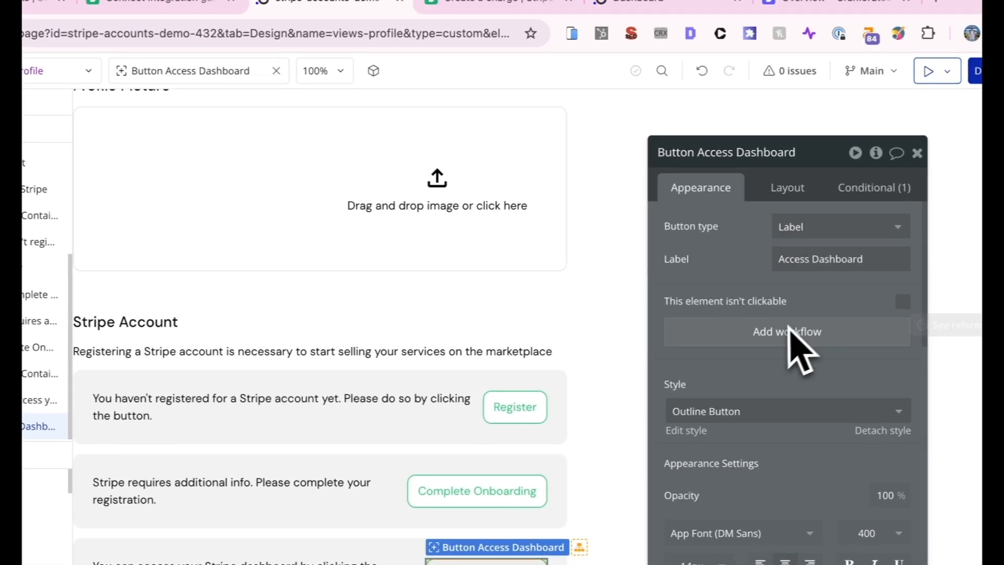
left_click(789, 327)
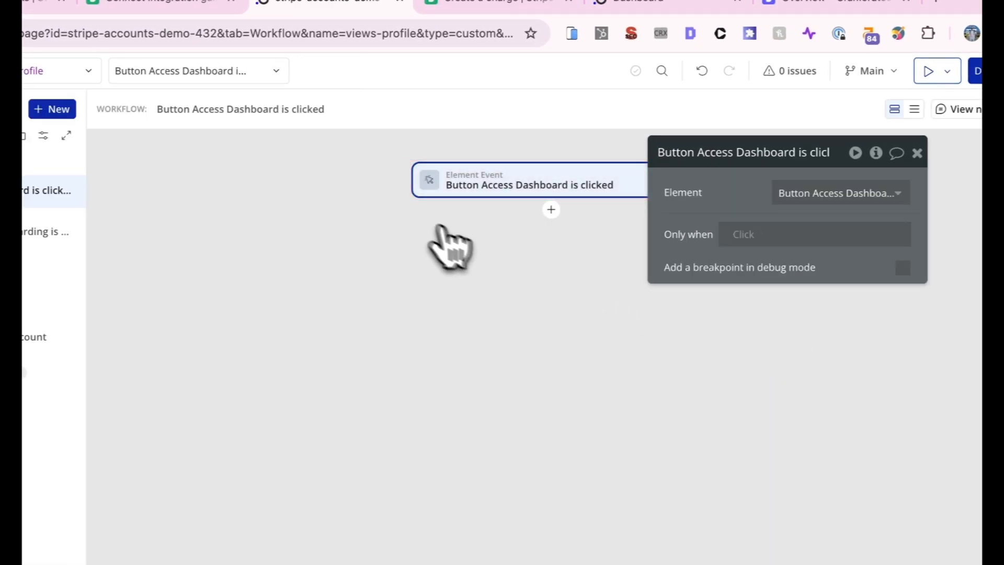
- In the Stripe Connect integration guide, set the Dashboard access property to Express and review the resulting integration steps
left_click(260, 48)
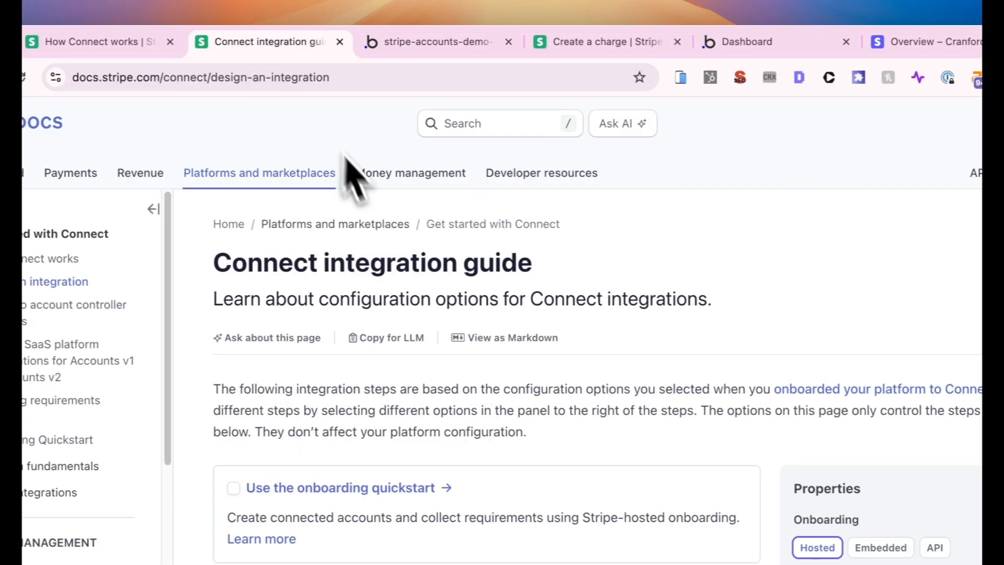
scroll(410, 303, "down", 5)
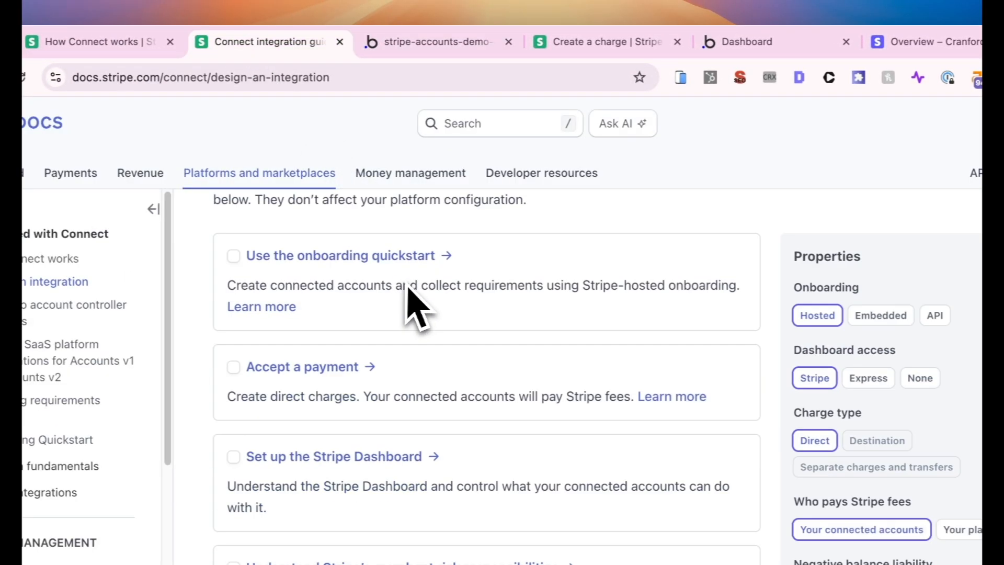
scroll(413, 306, "up", 1)
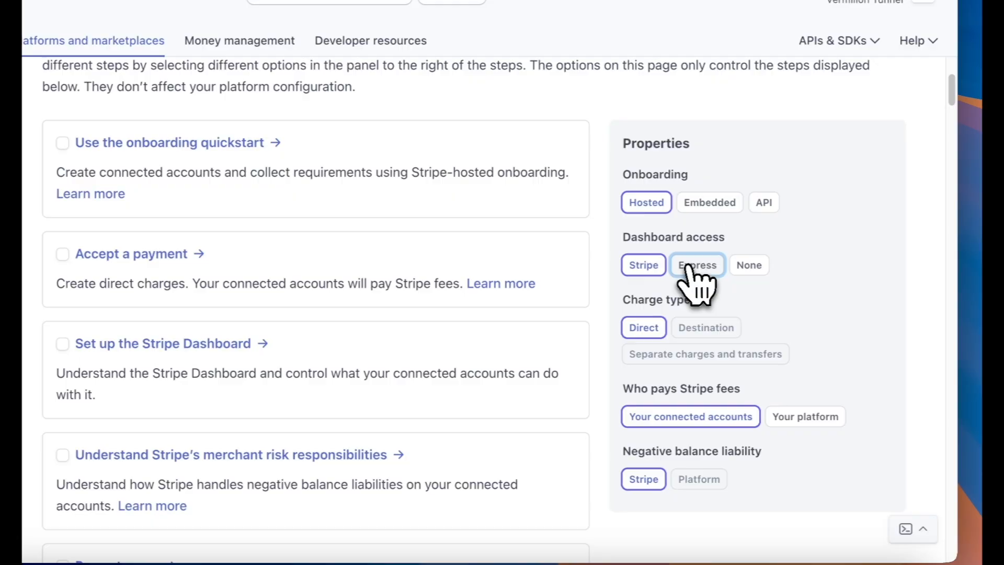
left_click(862, 398)
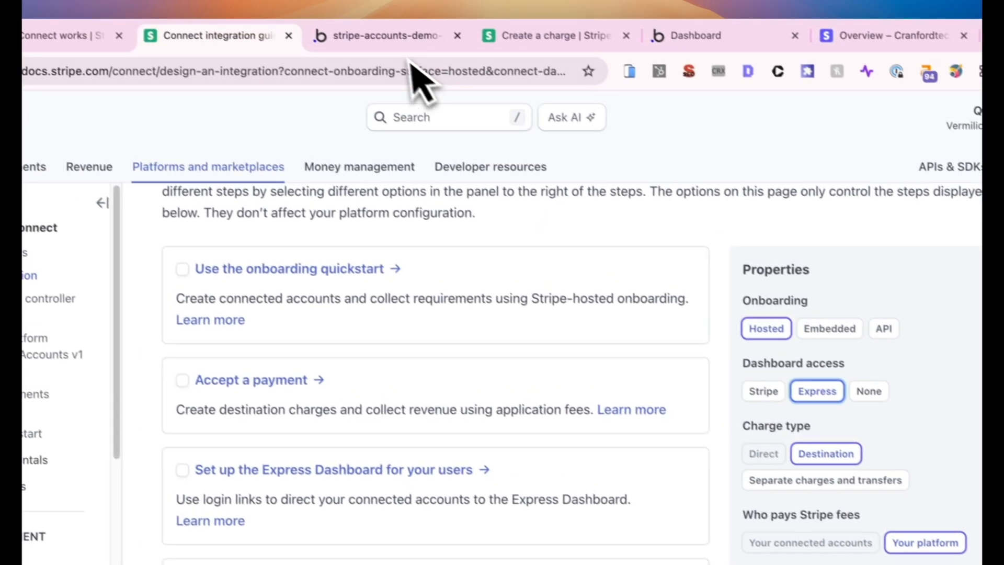
- Back in the Bubble workflow, search the available actions for "exp" to examine the Express options without adding one
left_click(395, 42)
left_click(616, 254)
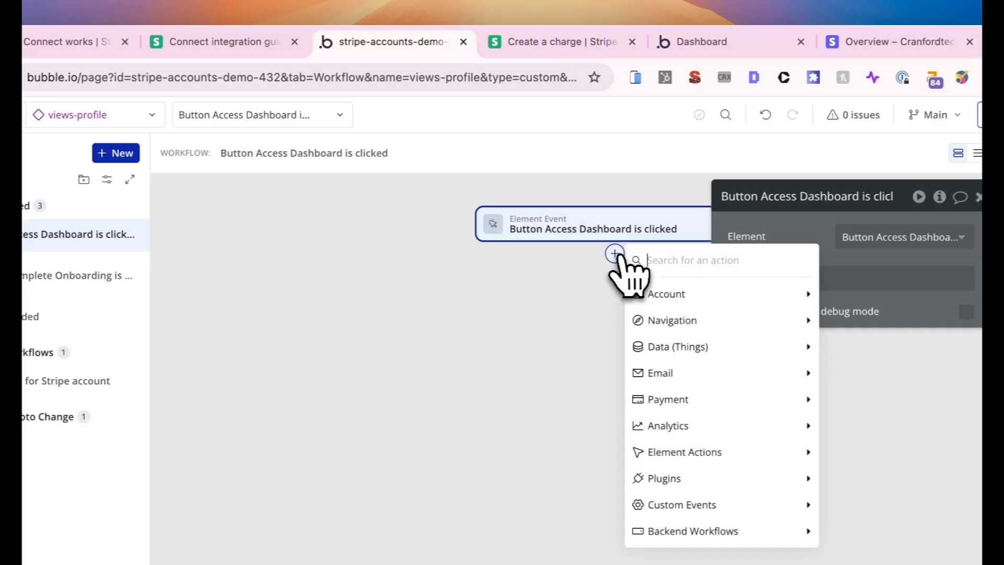
type("exp")
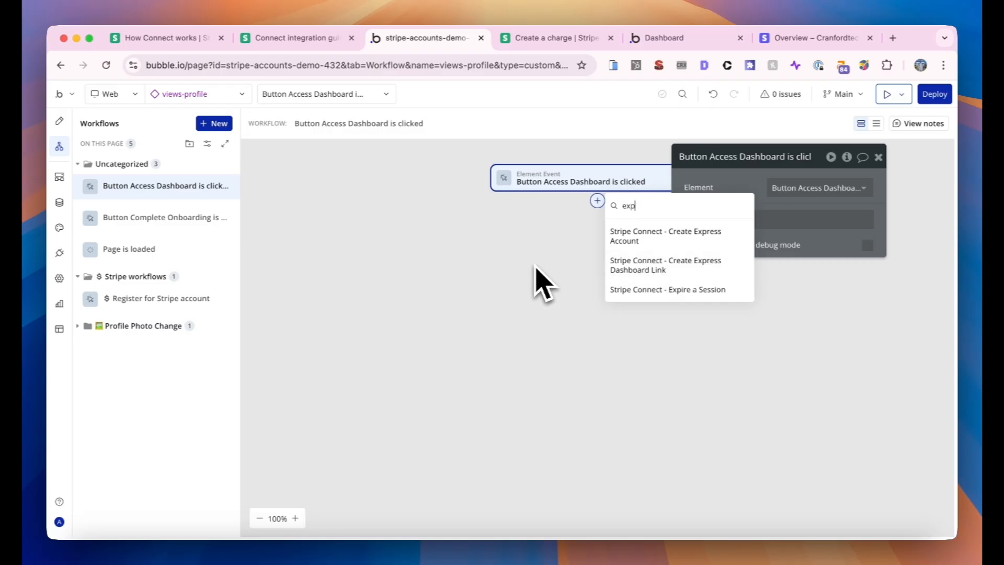
key("BackSpace")
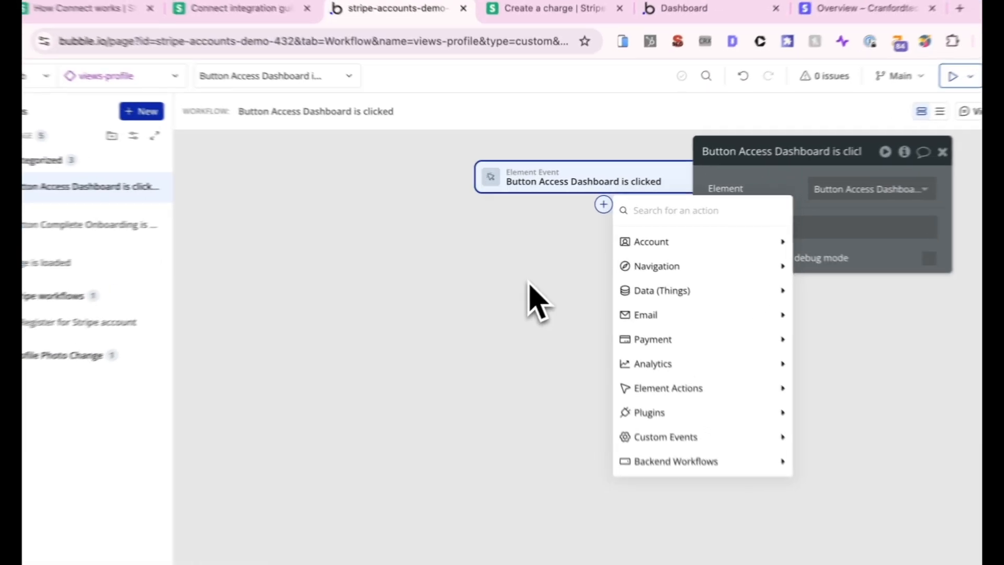
left_click(534, 265)
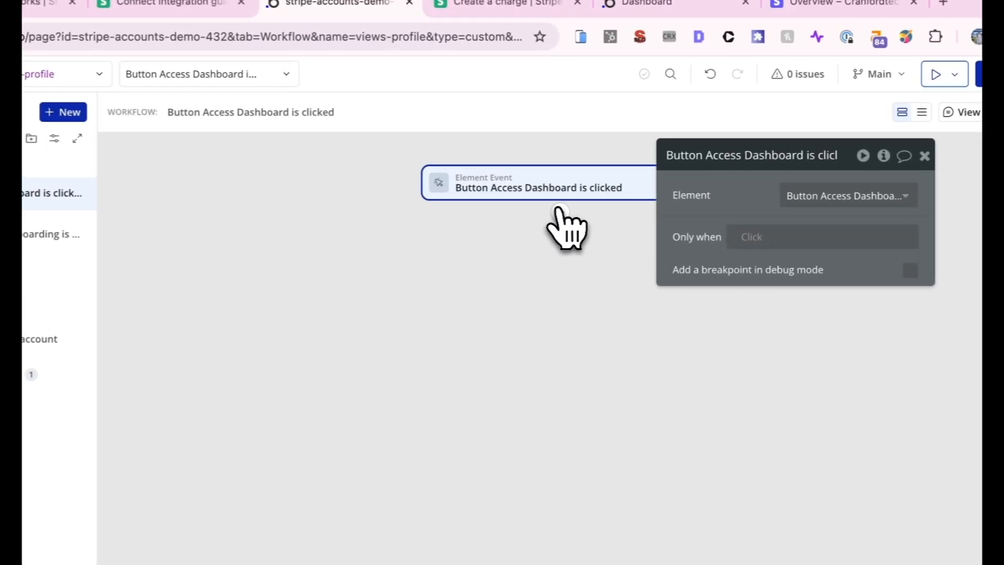
- Add an Open an external website action to the Access Dashboard button's workflow
left_click(597, 201)
mouse_move(606, 282)
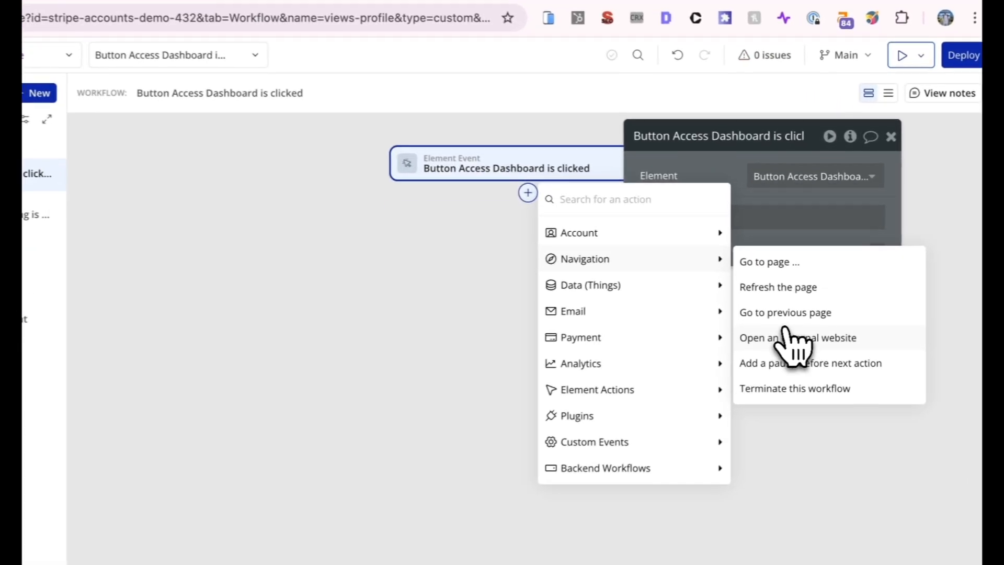
left_click(801, 313)
left_click_drag(696, 144, 458, 341)
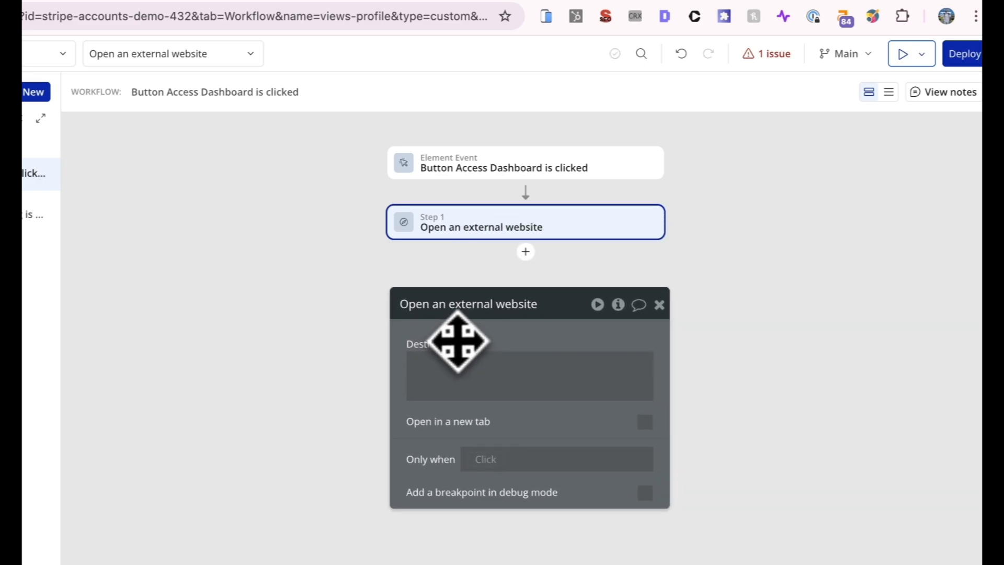
left_click(506, 359)
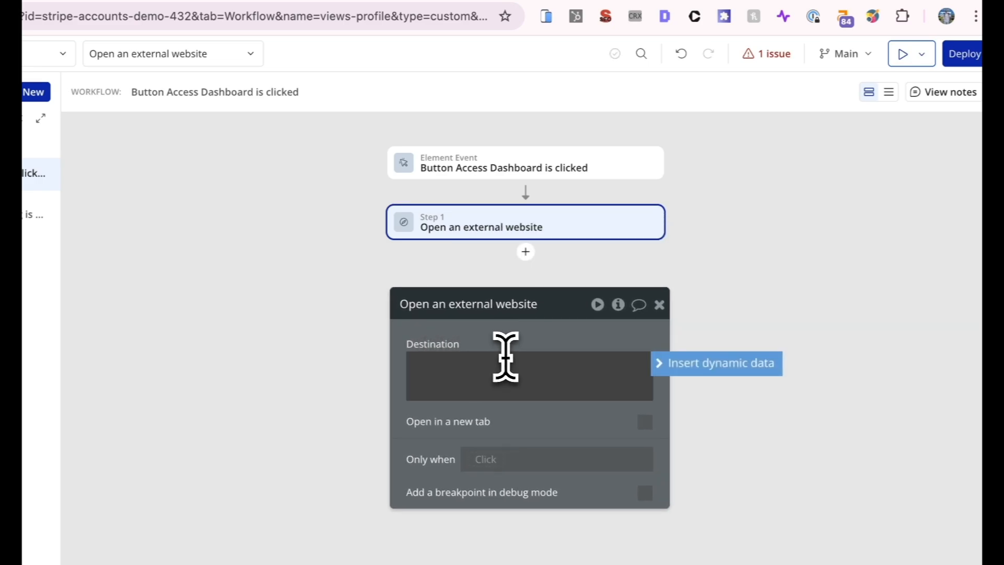
type("https://dashboard.stripe.com/b/")
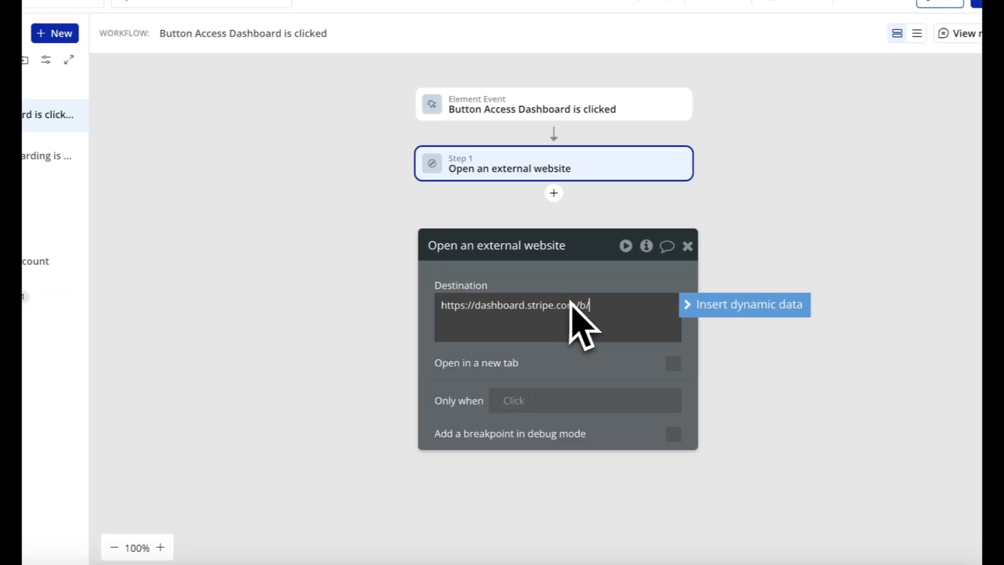
left_click(722, 309)
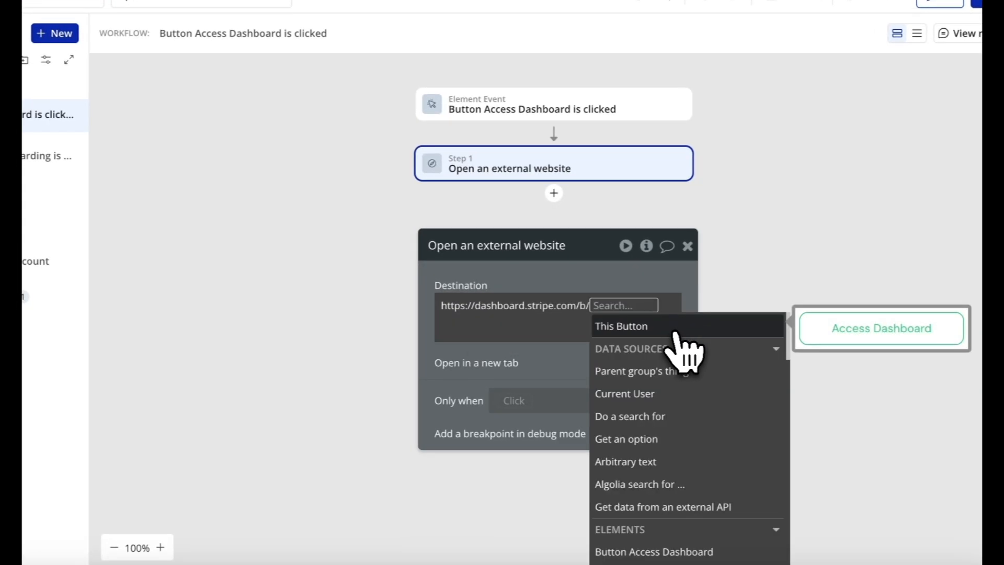
left_click(664, 395)
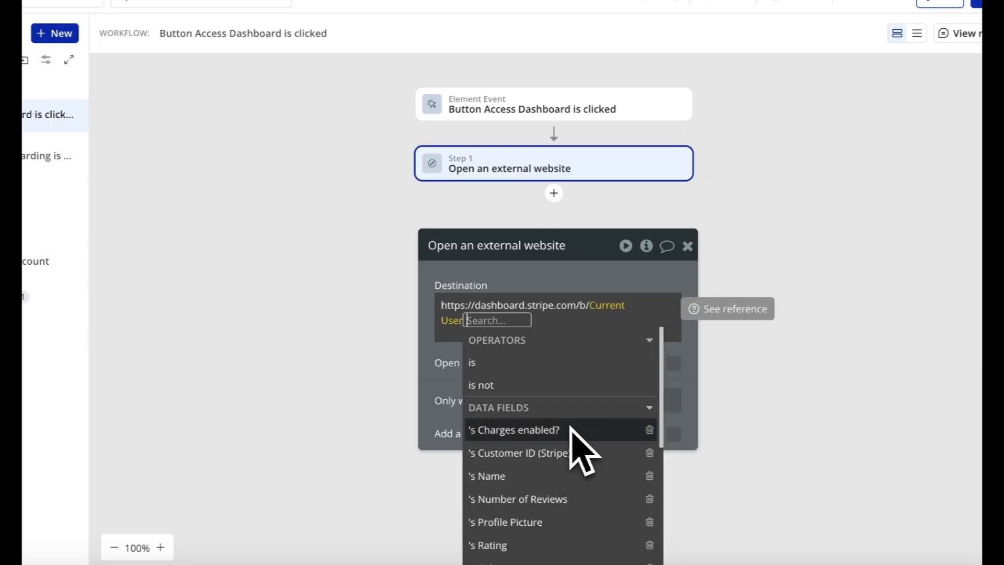
type("se")
key("Return")
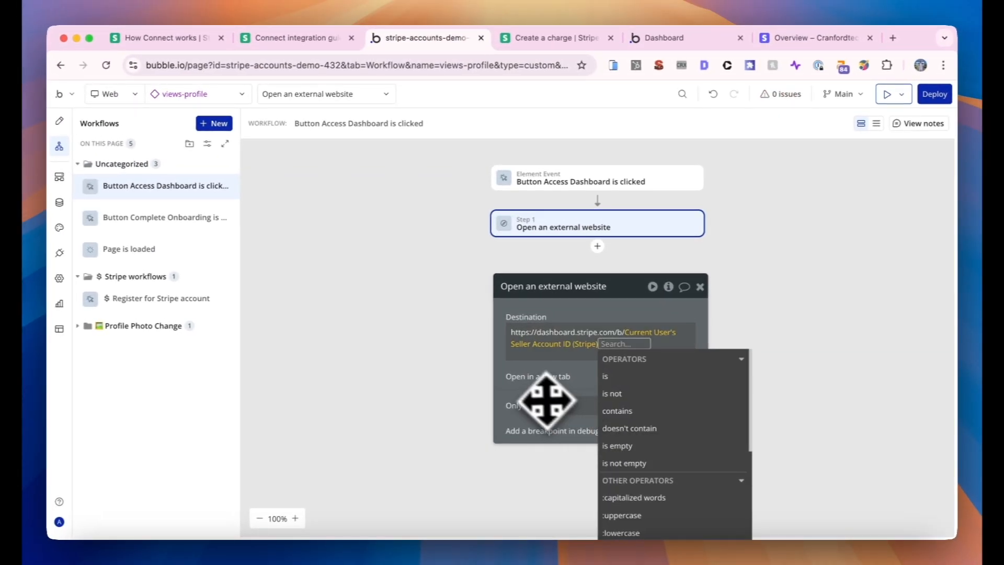
left_click(538, 398)
left_click(691, 379)
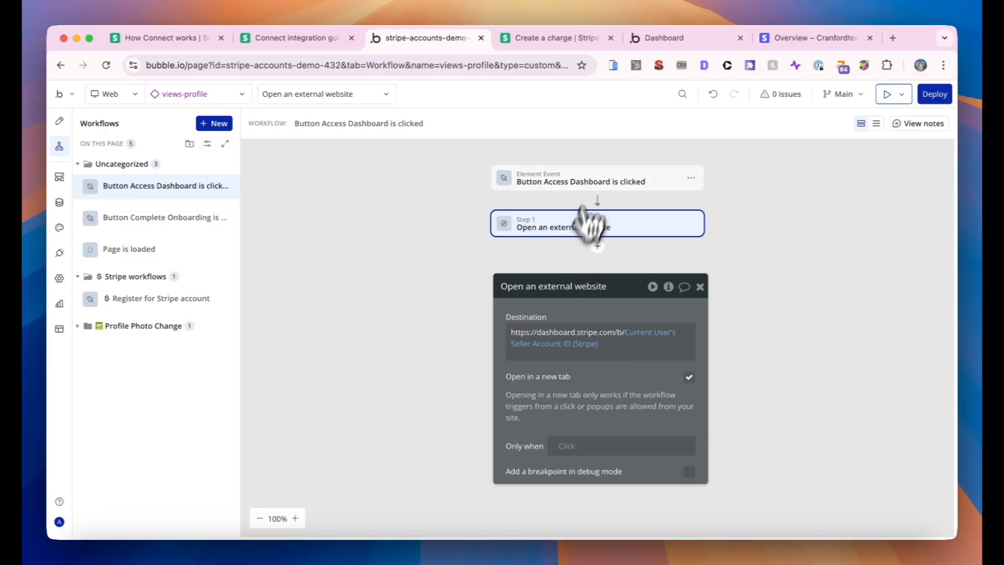
- Test the Access Dashboard button on the previewed profile page and close the Stripe sign-in page it opens
left_click(675, 38)
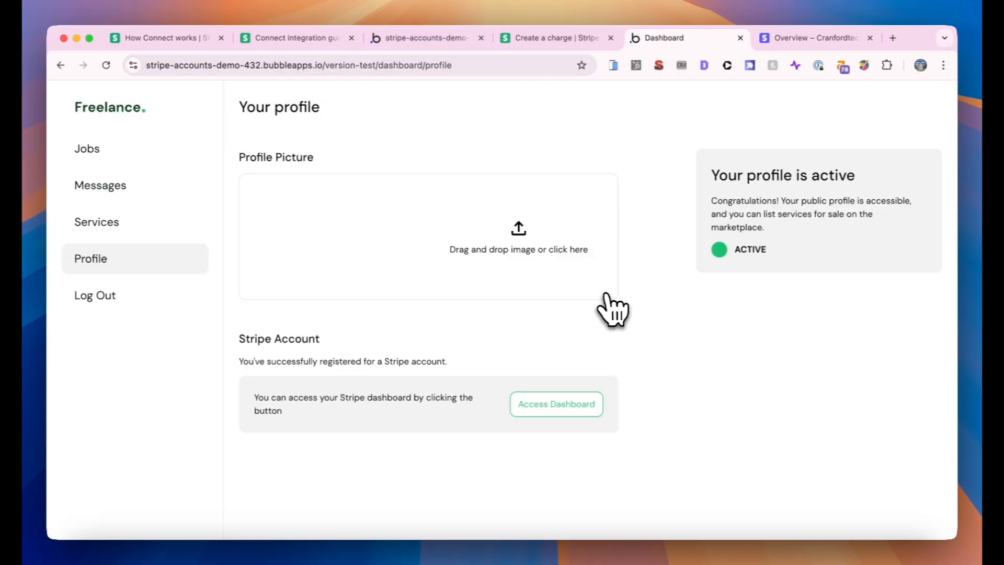
left_click(565, 411)
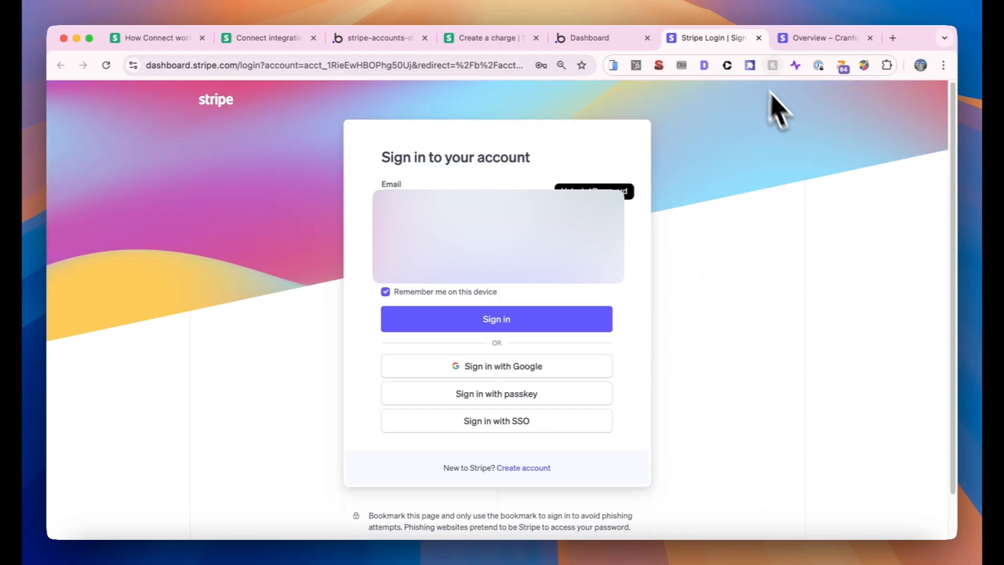
left_click(625, 44)
left_click(759, 37)
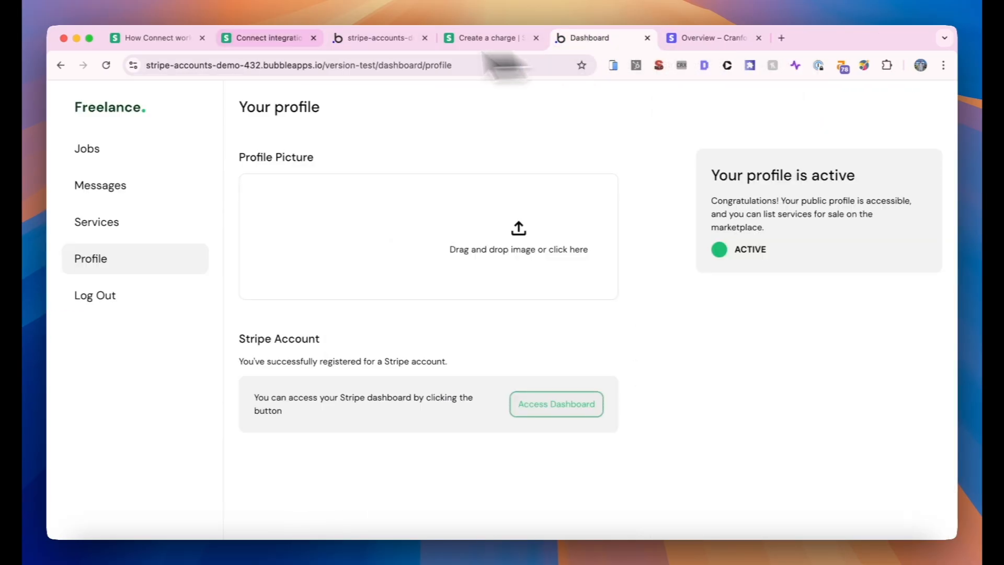
- In the Connect integration guide, compare the properties for Stripe dashboard access with connected accounts paying fees against those for Express access
left_click(256, 42)
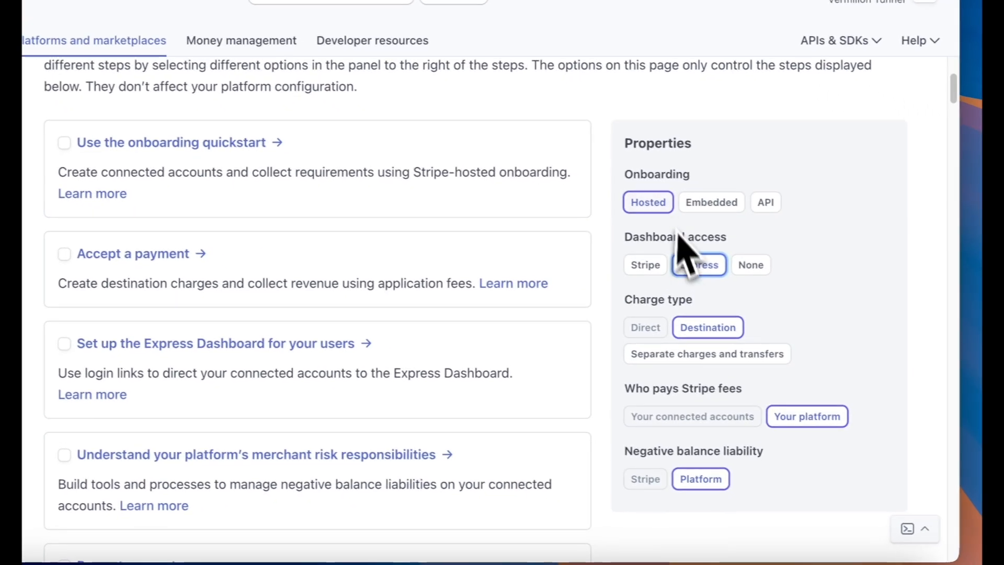
left_click(639, 264)
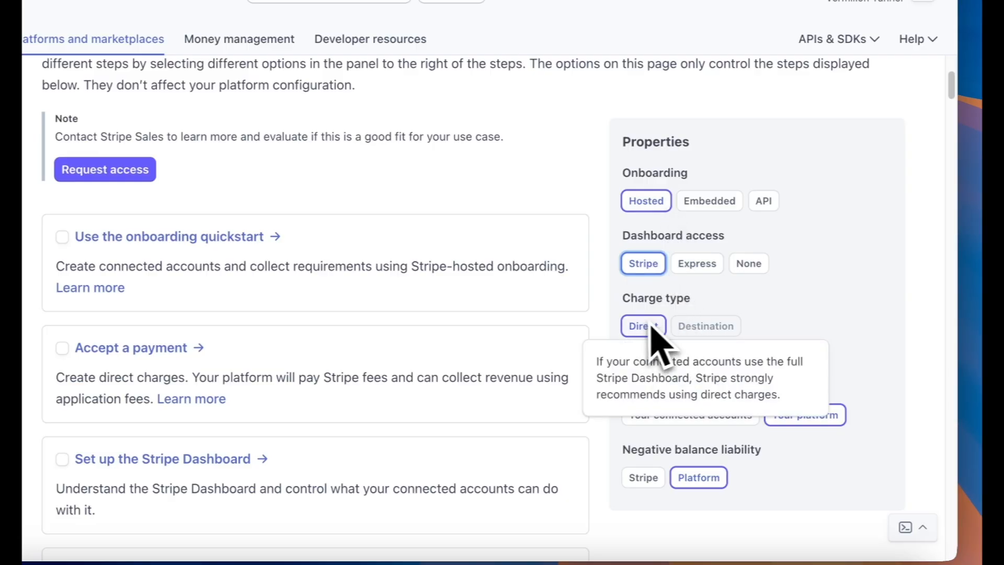
scroll(722, 366, "down", 2)
left_click(698, 355)
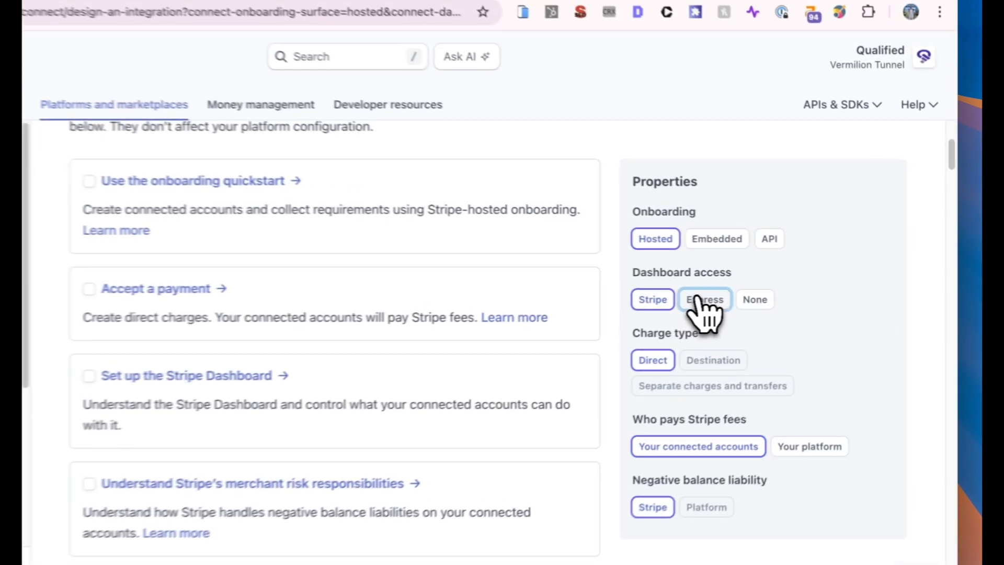
left_click(756, 293)
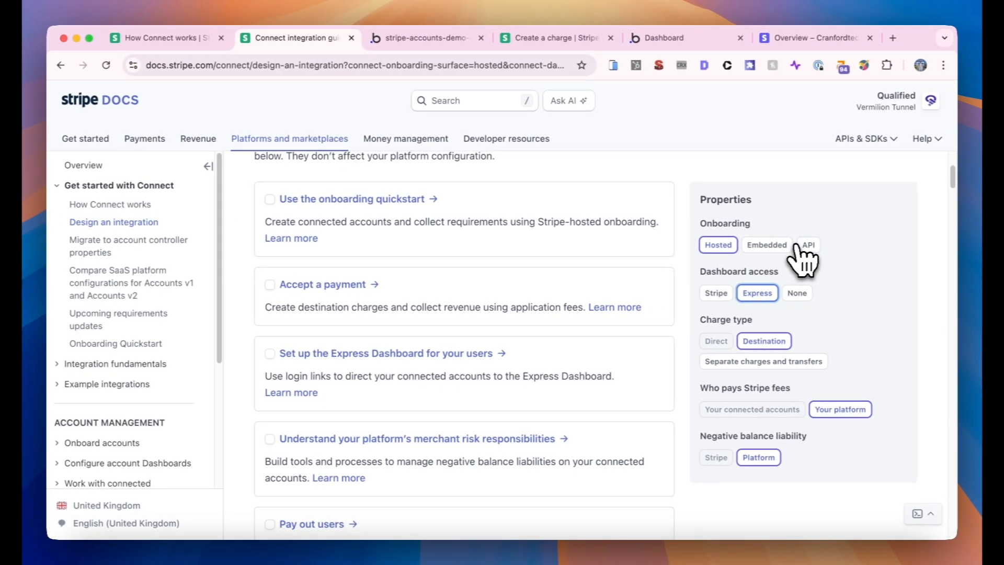
- In the Register for Stripe account workflow, set Dashboard Access to Express in the Stripe Connect - Create Account action
left_click(418, 45)
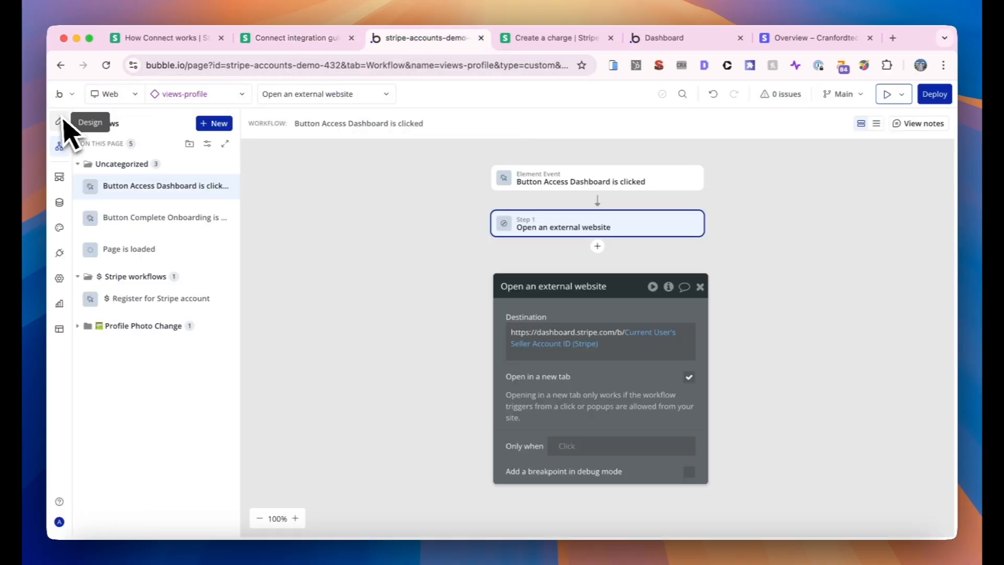
left_click(125, 301)
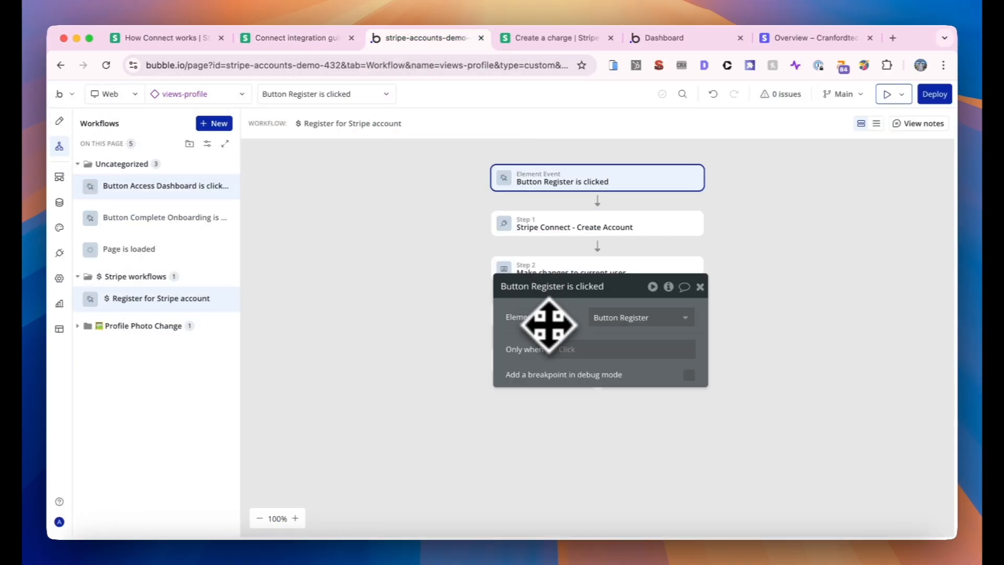
left_click_drag(547, 320, 517, 233)
left_click(592, 227)
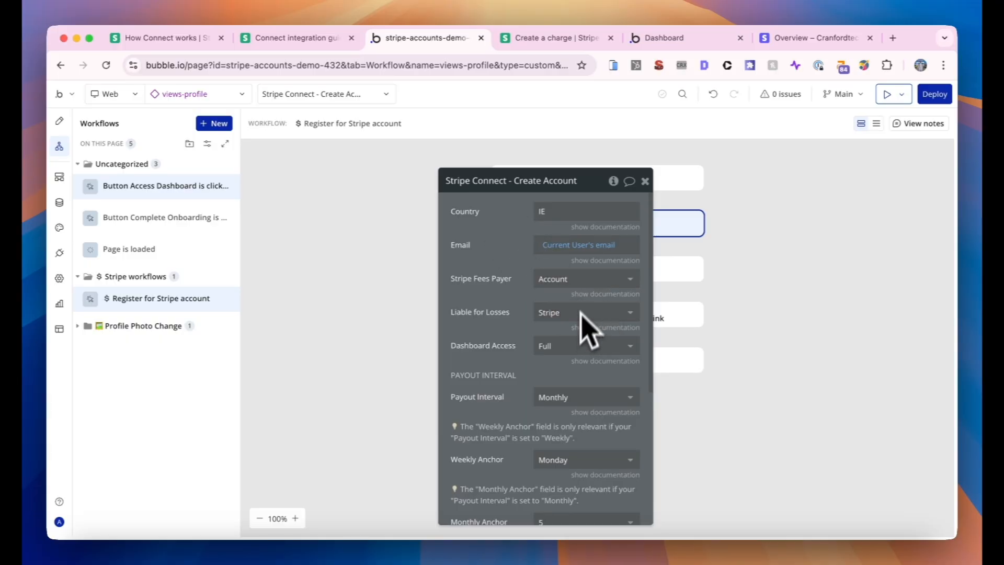
left_click(569, 347)
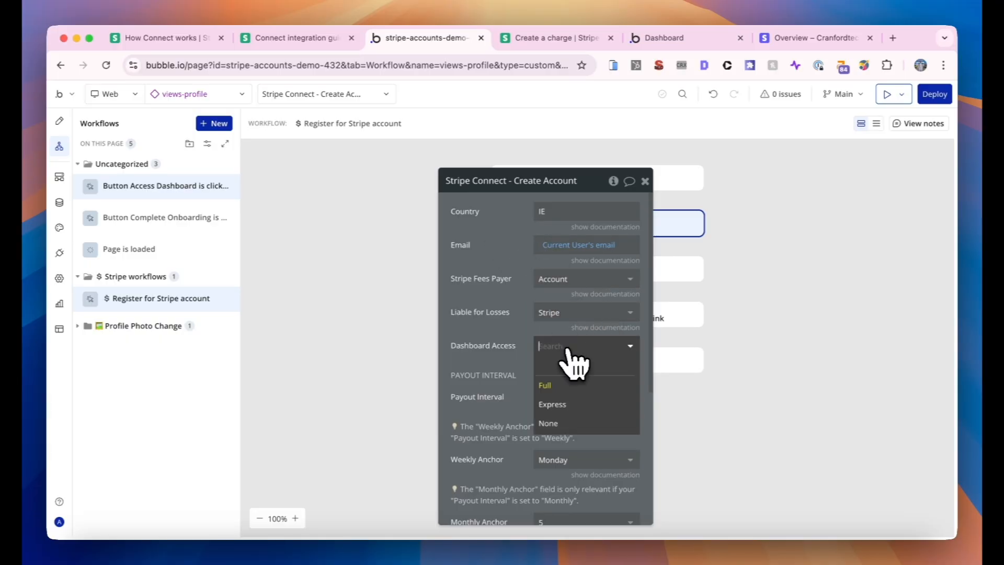
left_click(570, 405)
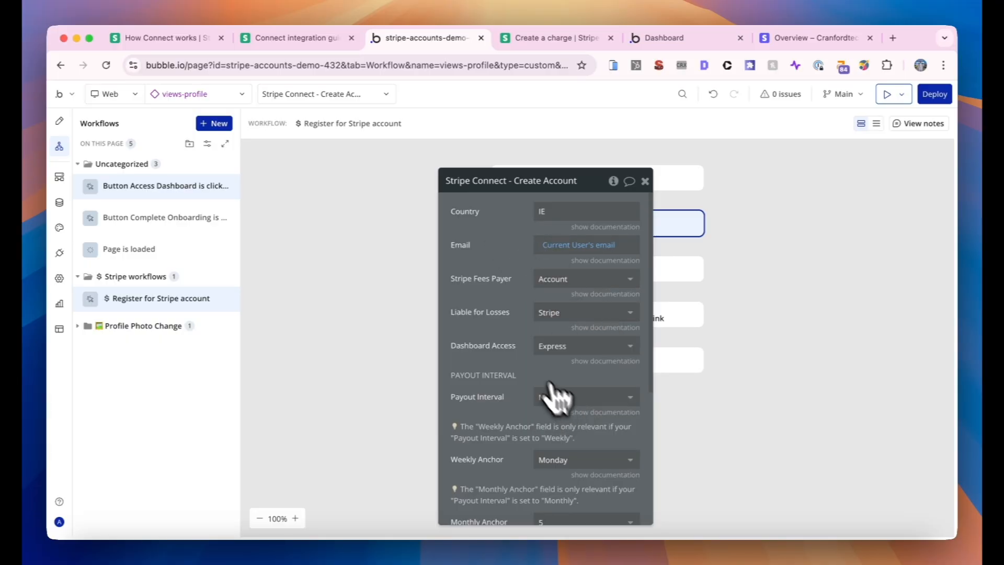
- Check the guide's Express fee settings, and set Stripe Fees Payer to Application in the Create Account action
left_click(518, 37)
left_click(327, 39)
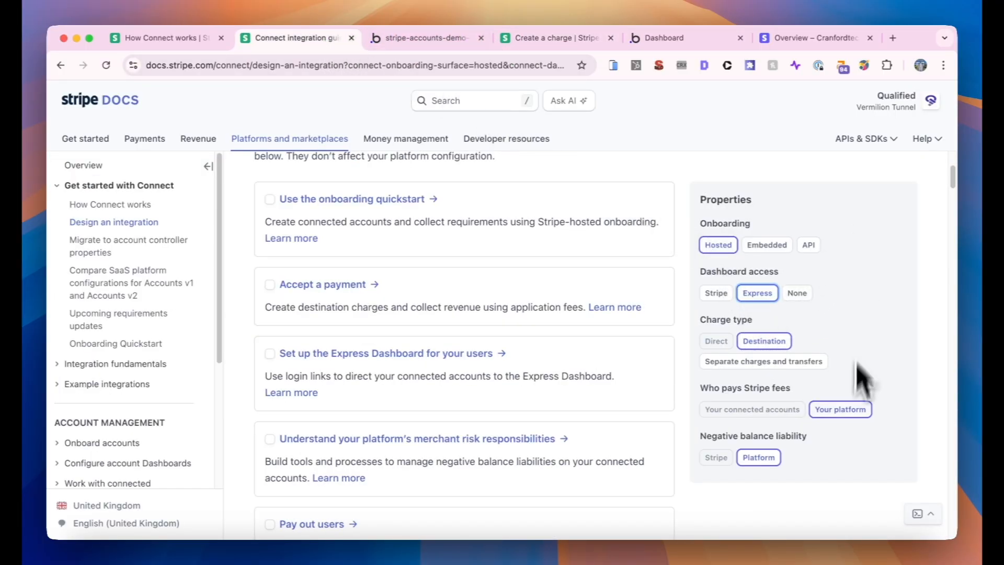
mouse_move(730, 469)
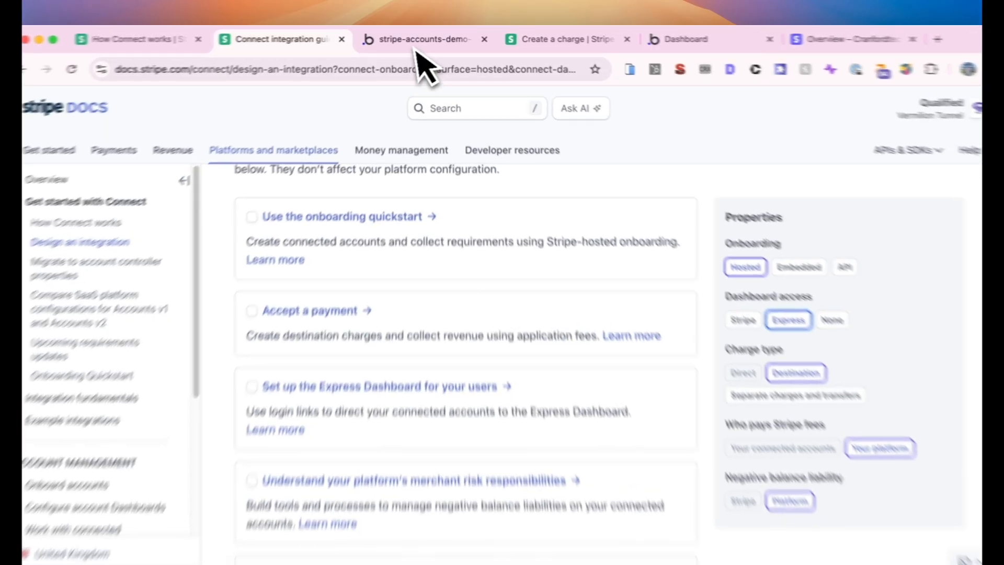
left_click(419, 39)
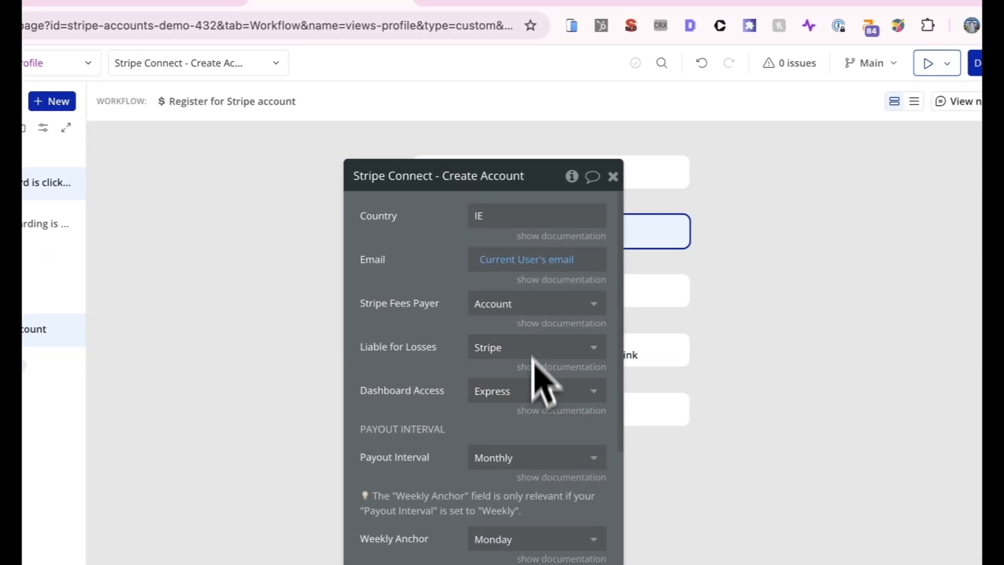
left_click(530, 302)
left_click(519, 379)
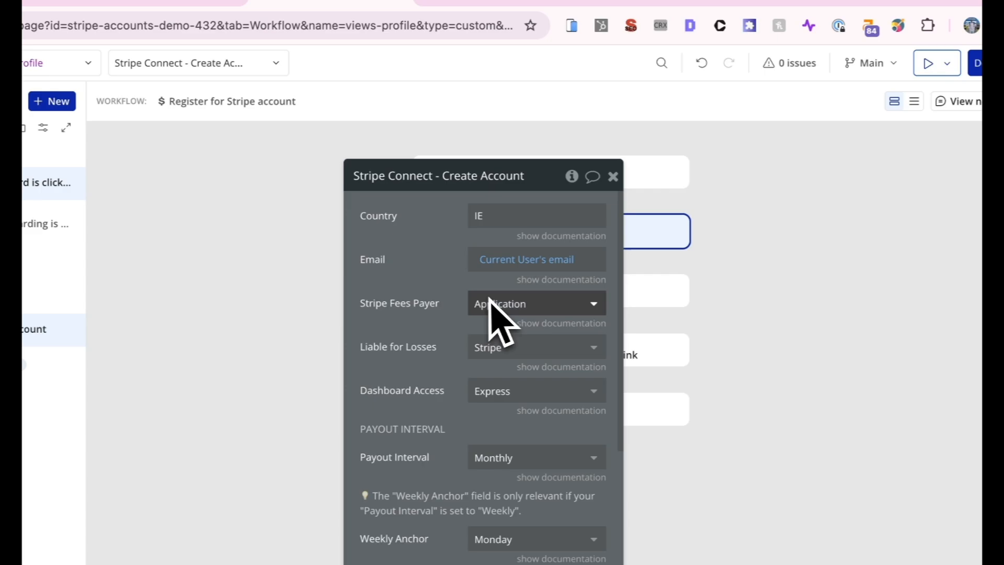
- Set Liable for Losses to Application in the Create Account action, and check it against the guide's Express properties
left_click(534, 346)
left_click(529, 406)
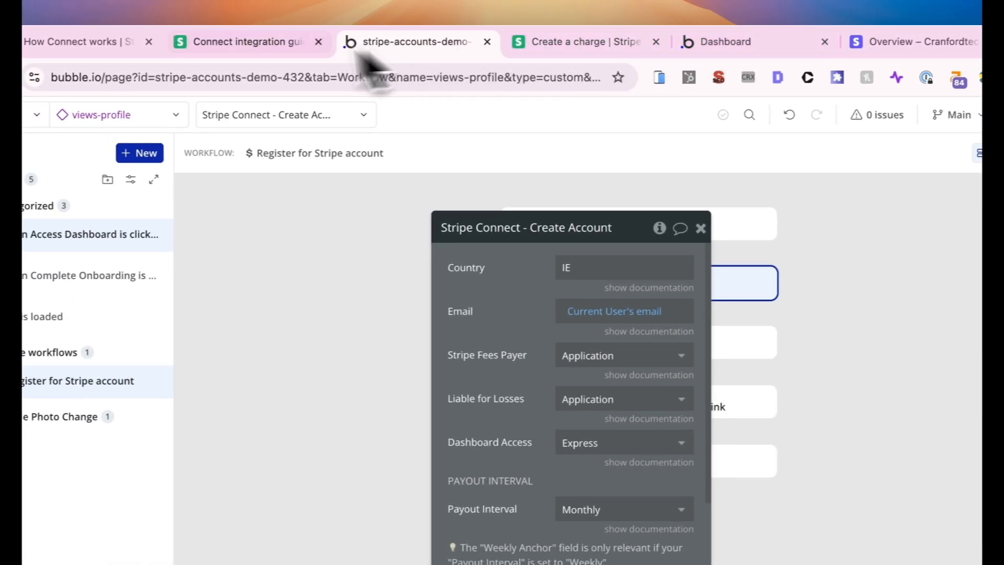
left_click(269, 45)
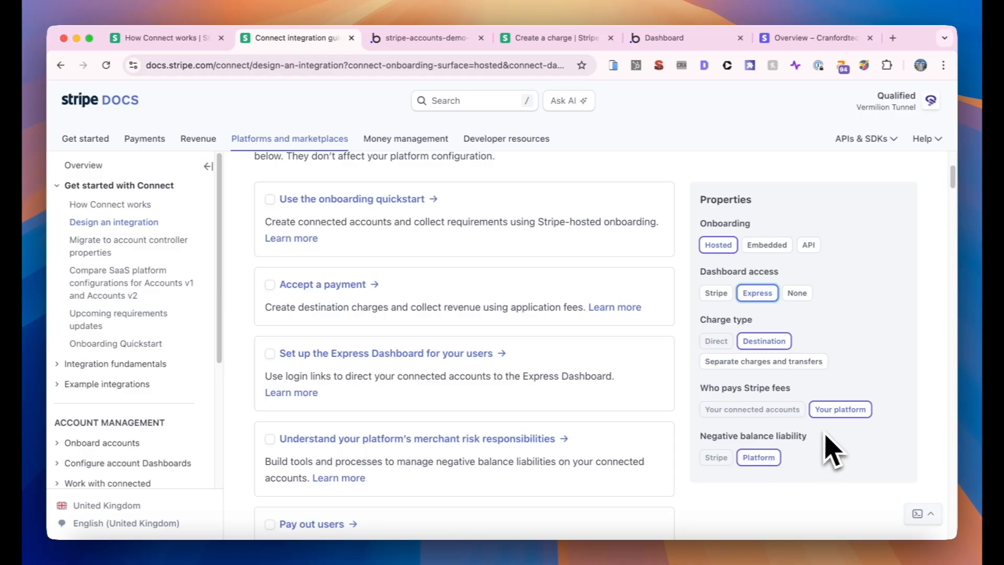
left_click(453, 40)
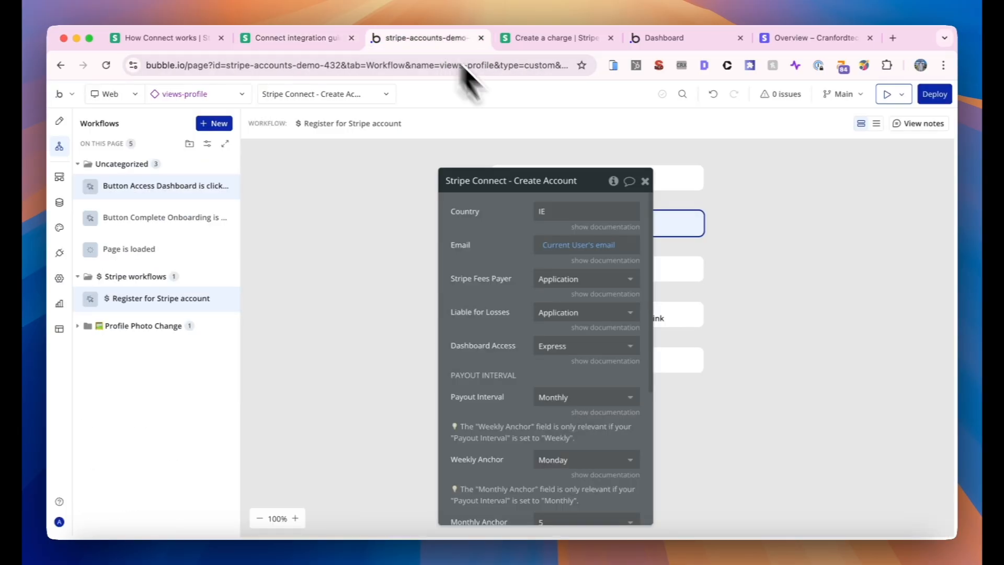
left_click_drag(498, 307, 335, 264)
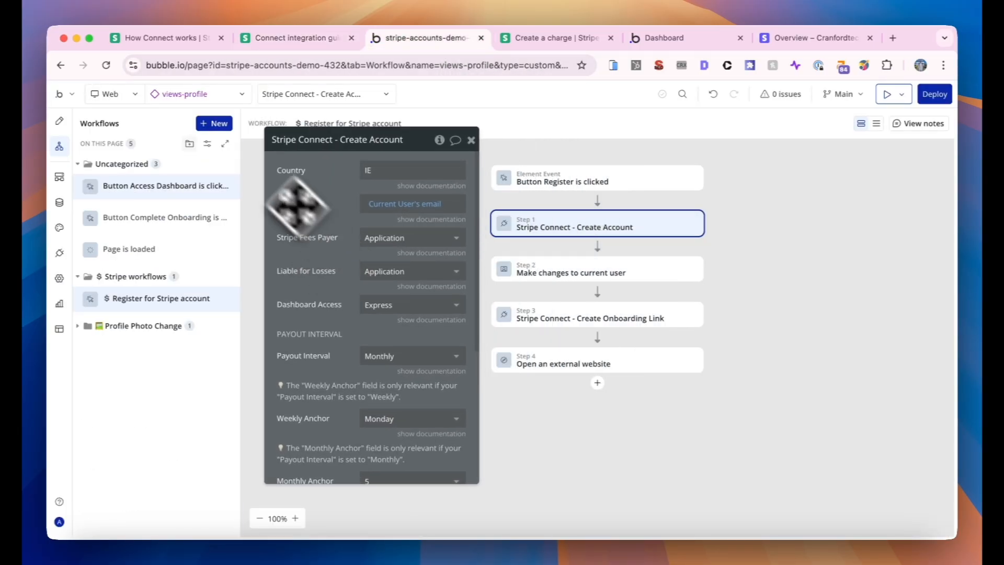
- In the previewed app, log out and sign up as a new freelancer, and test the Stripe account registration from the profile page
left_click(673, 44)
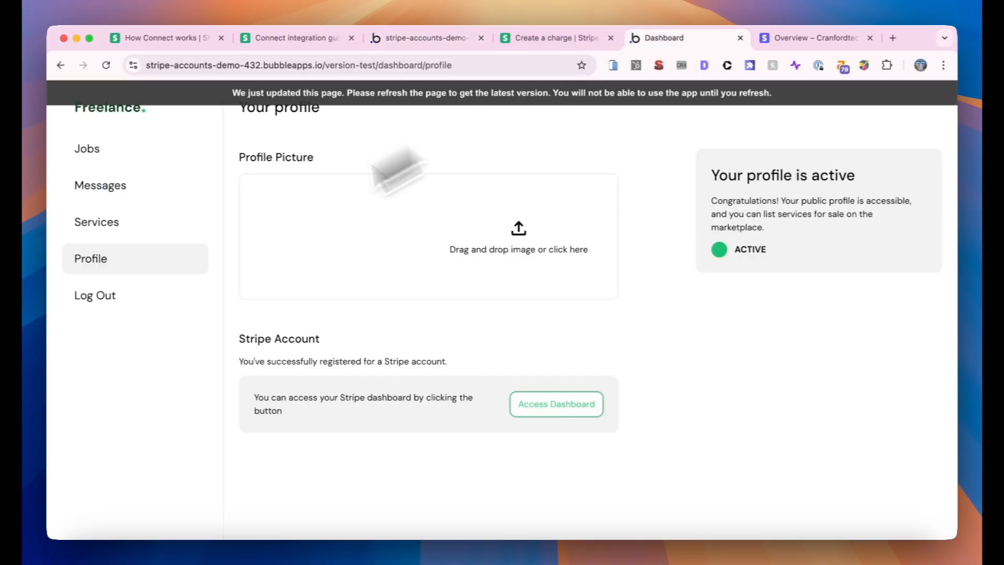
left_click(112, 295)
left_click(607, 171)
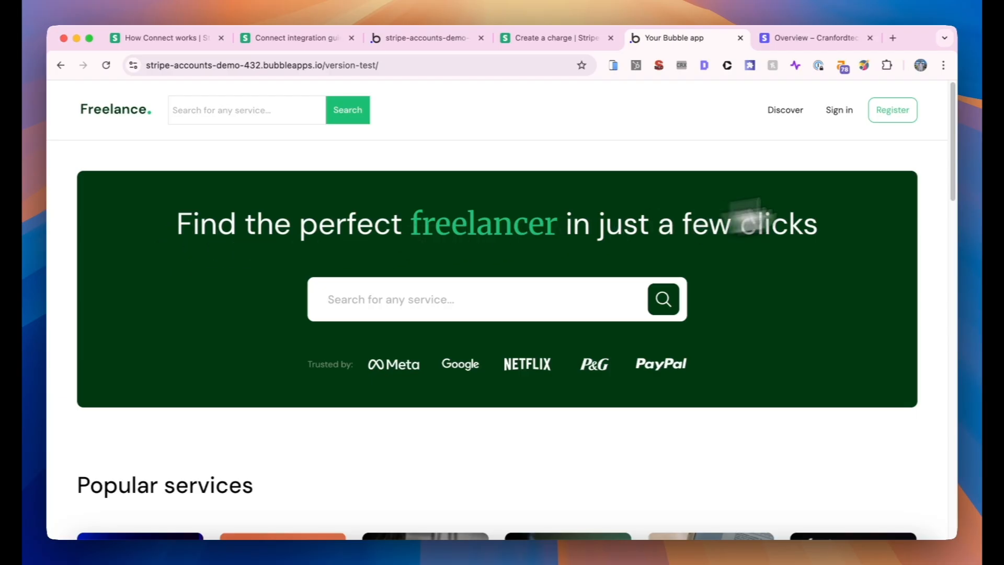
left_click(899, 116)
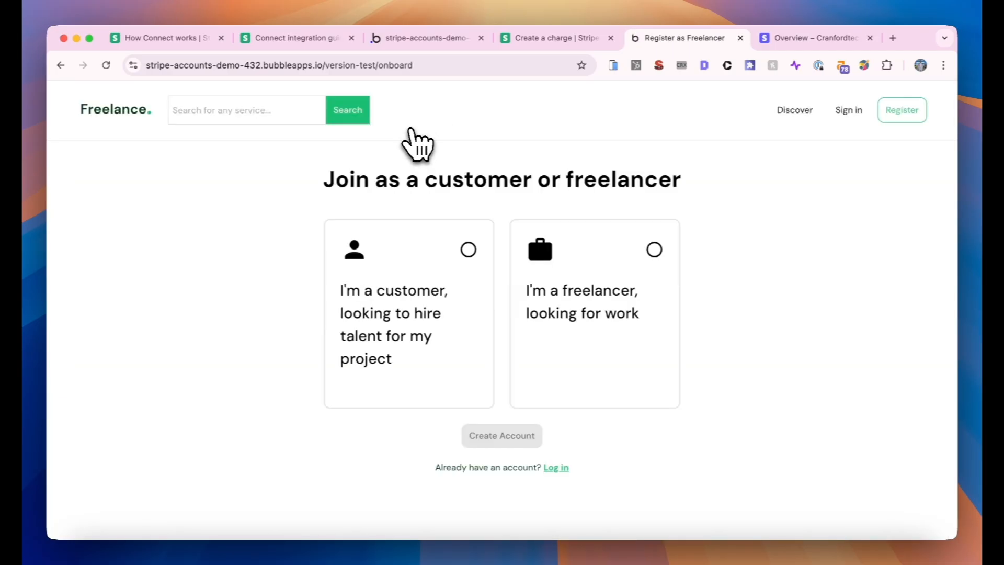
left_click(617, 267)
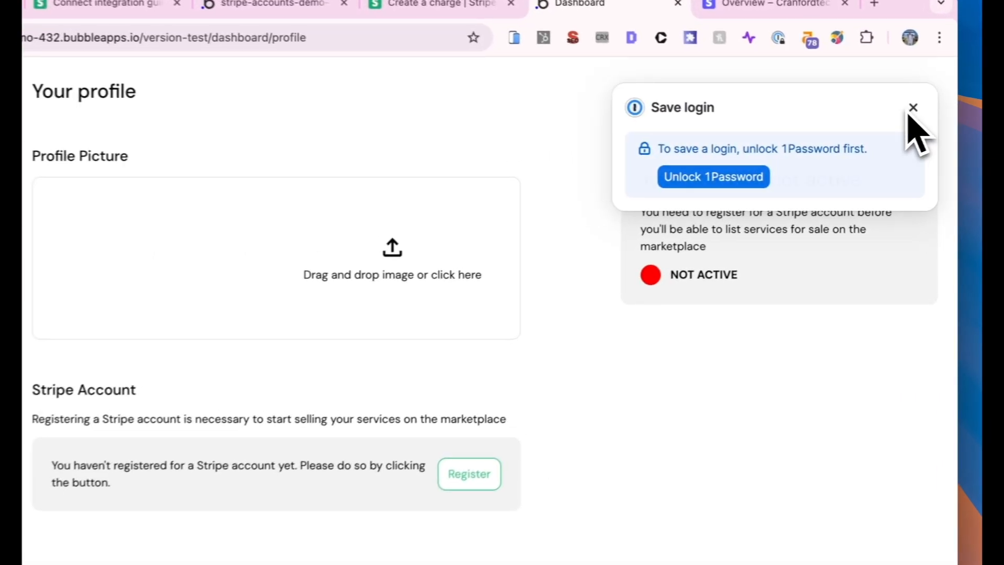
left_click(918, 119)
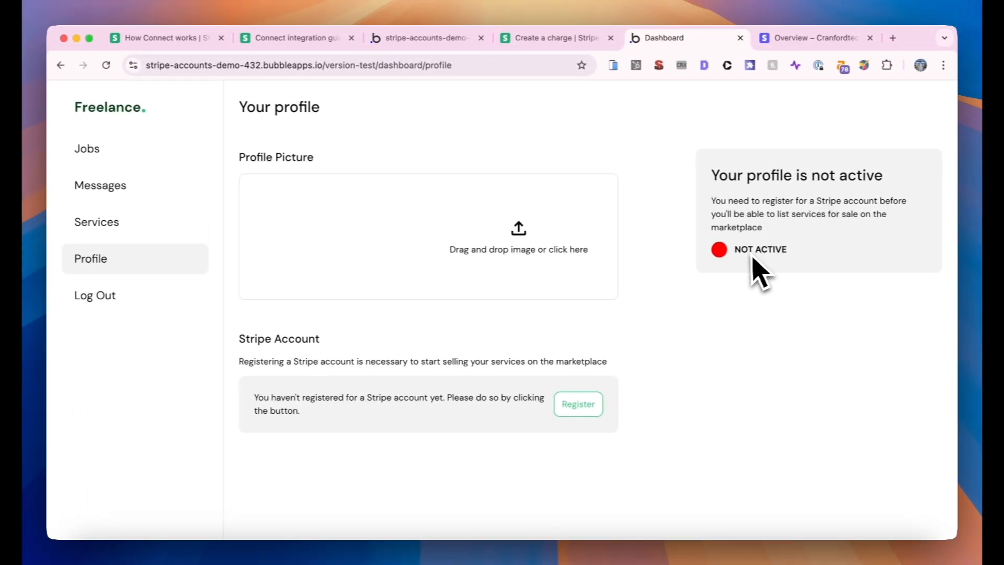
left_click(580, 413)
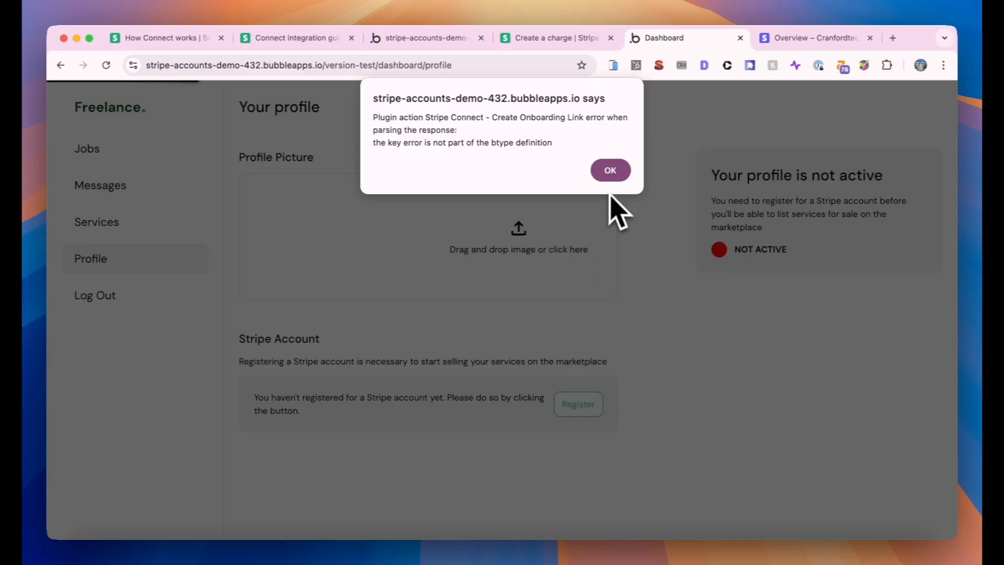
left_click(610, 172)
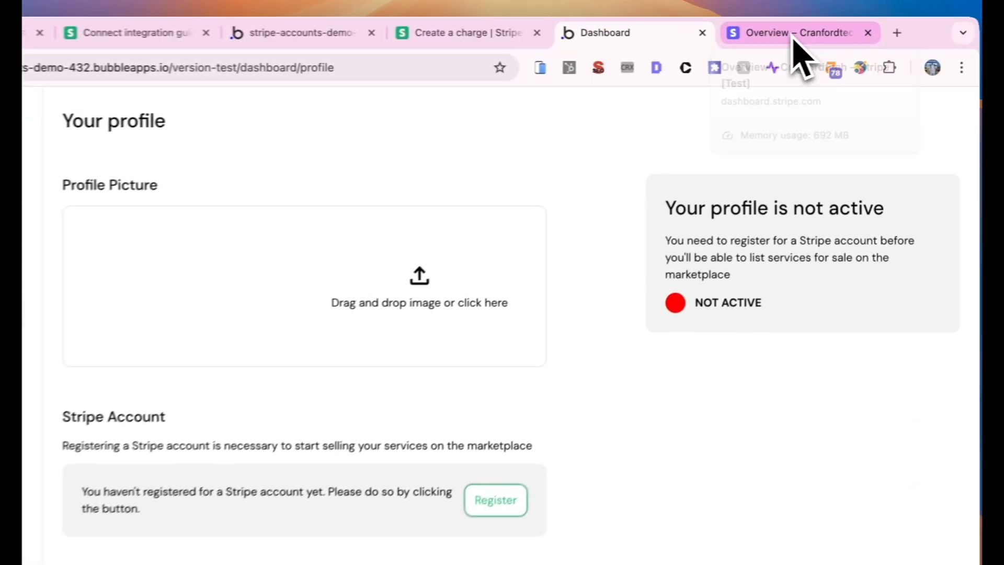
- Switch to the Stripe Dashboard and sign back in with the account password
left_click(792, 38)
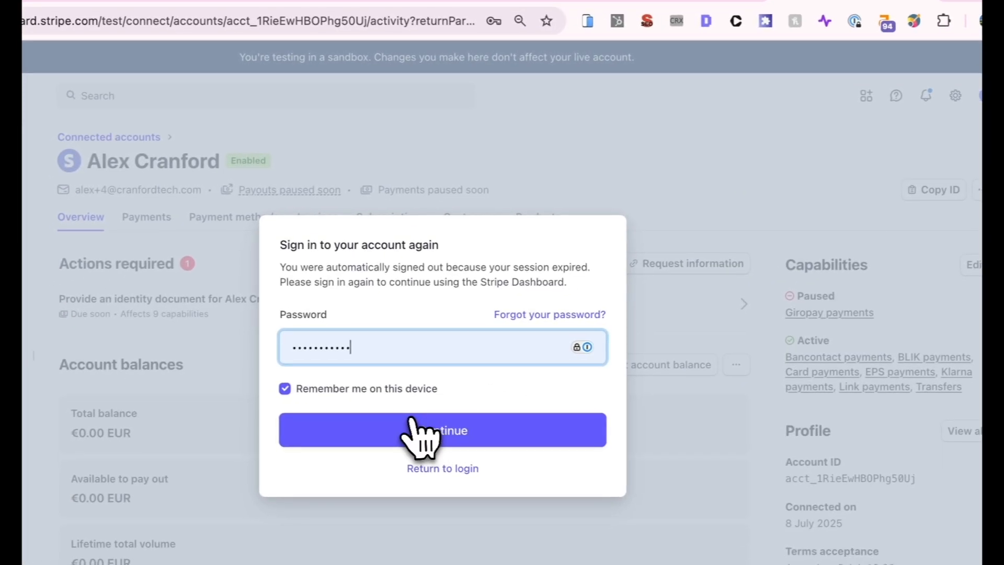
left_click(419, 434)
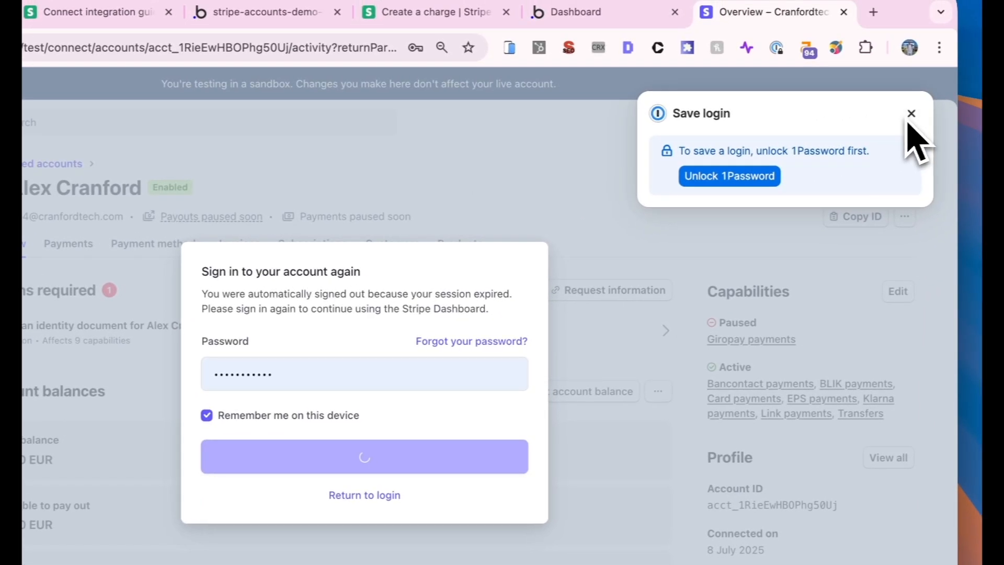
left_click(911, 114)
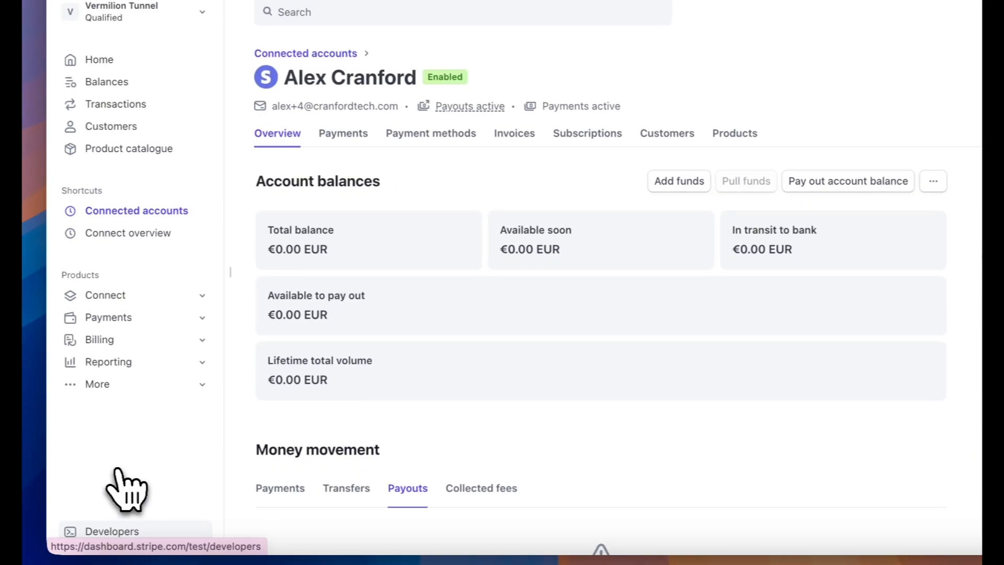
- Open Stripe's developer logs and examine the error details and request body of the failed POST /v1/account_links request
left_click(116, 469)
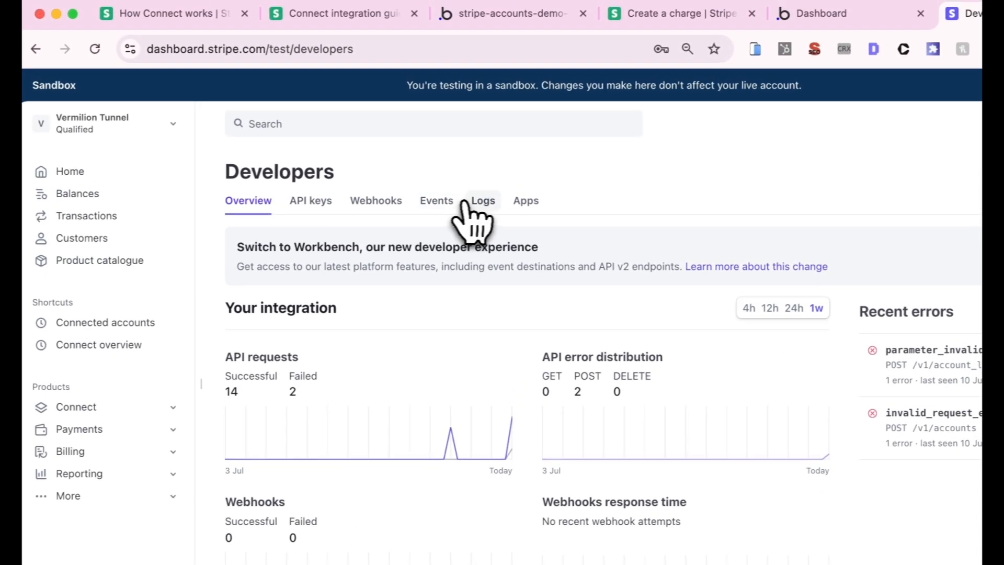
left_click(504, 89)
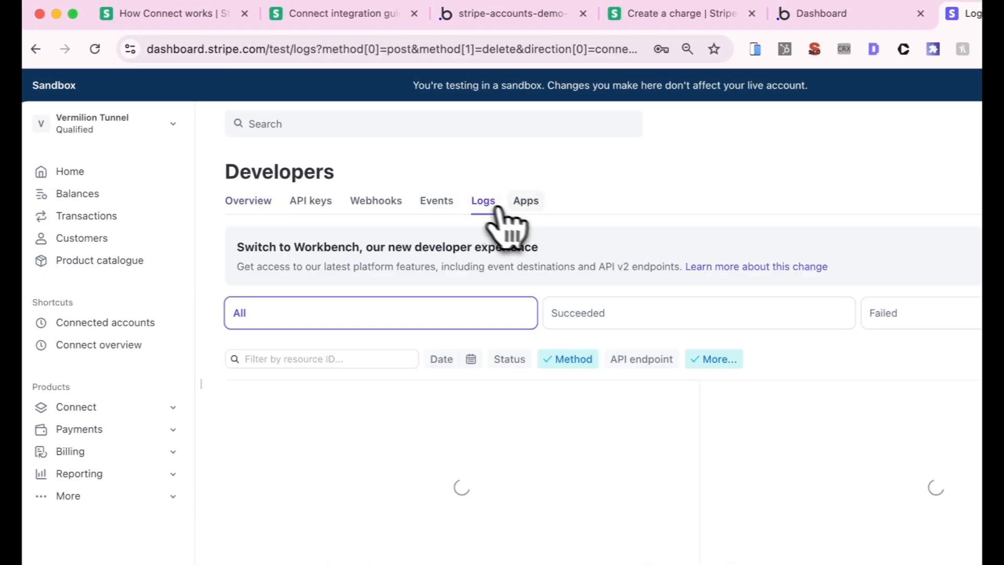
scroll(560, 170, "down", 1)
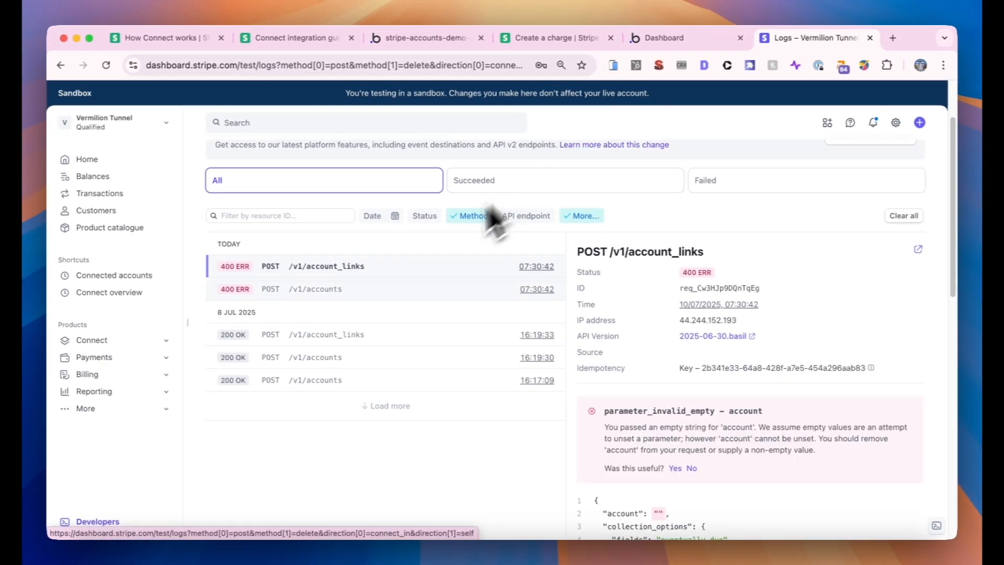
scroll(356, 294, "up", 1)
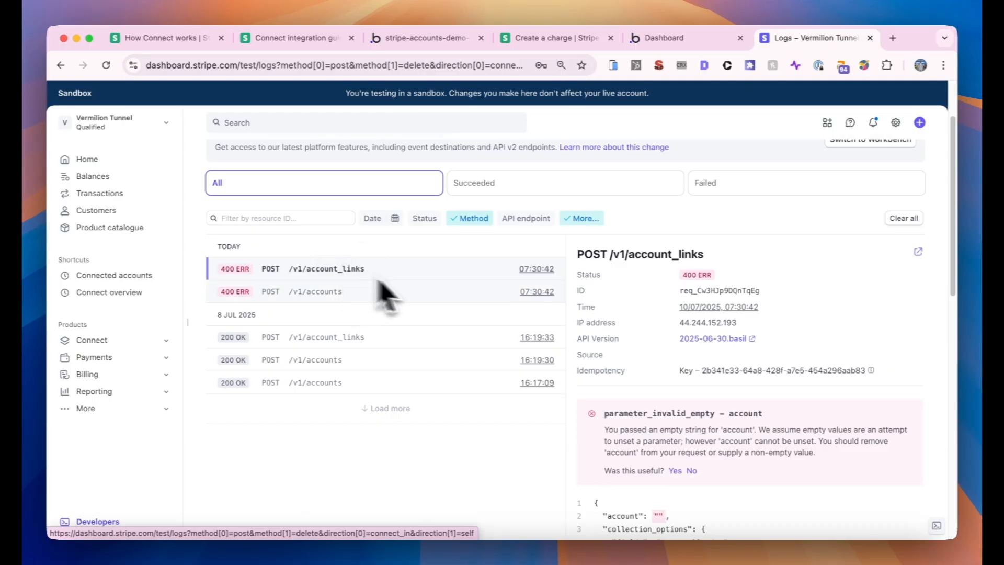
scroll(650, 264, "down", 1)
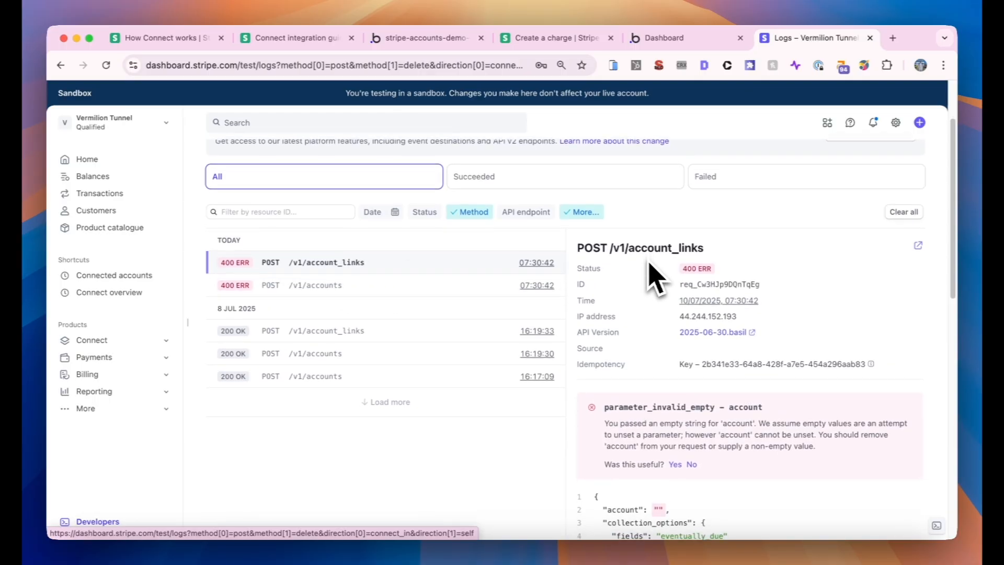
scroll(650, 259, "down", 2)
scroll(653, 238, "down", 1)
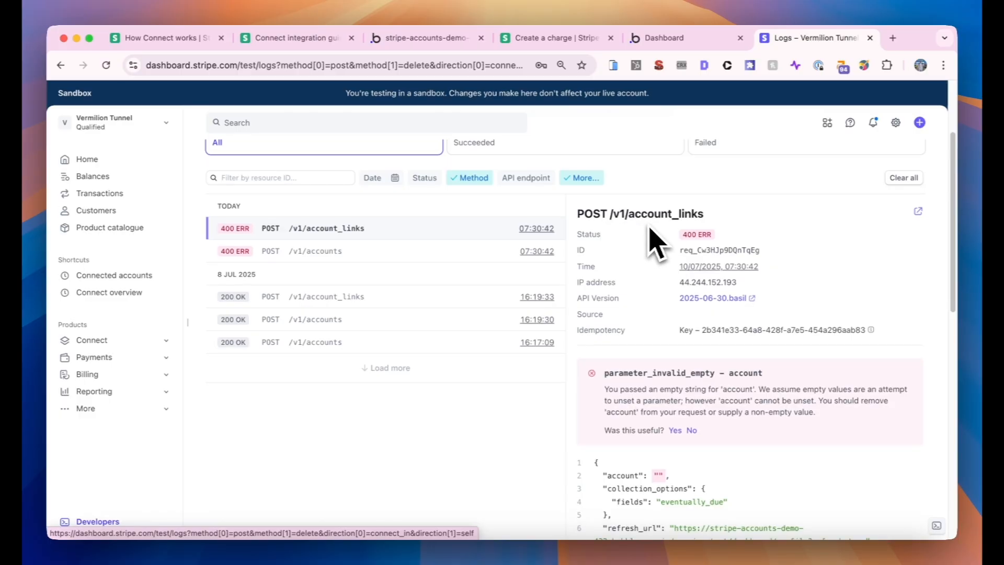
scroll(638, 225, "down", 2)
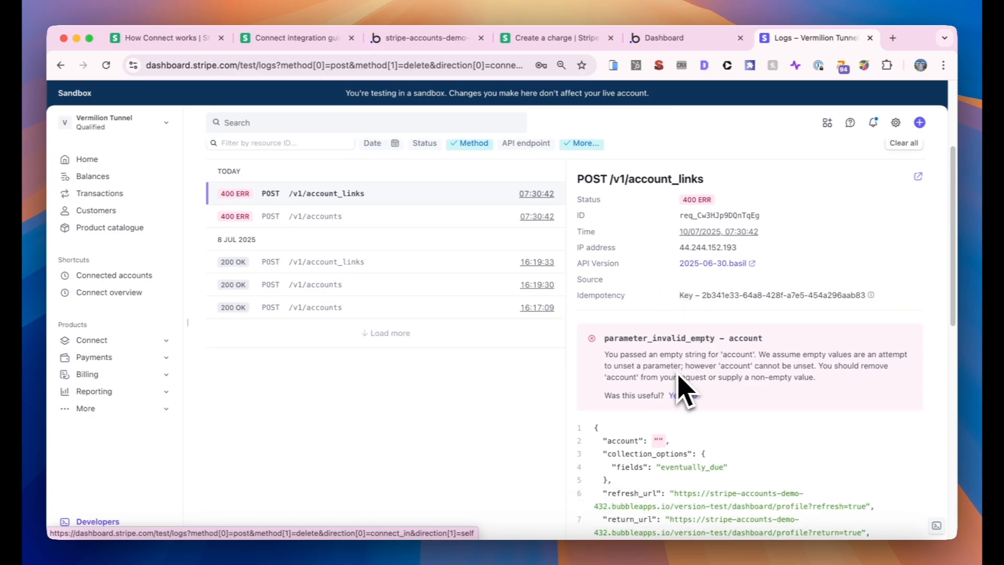
scroll(695, 376, "down", 2)
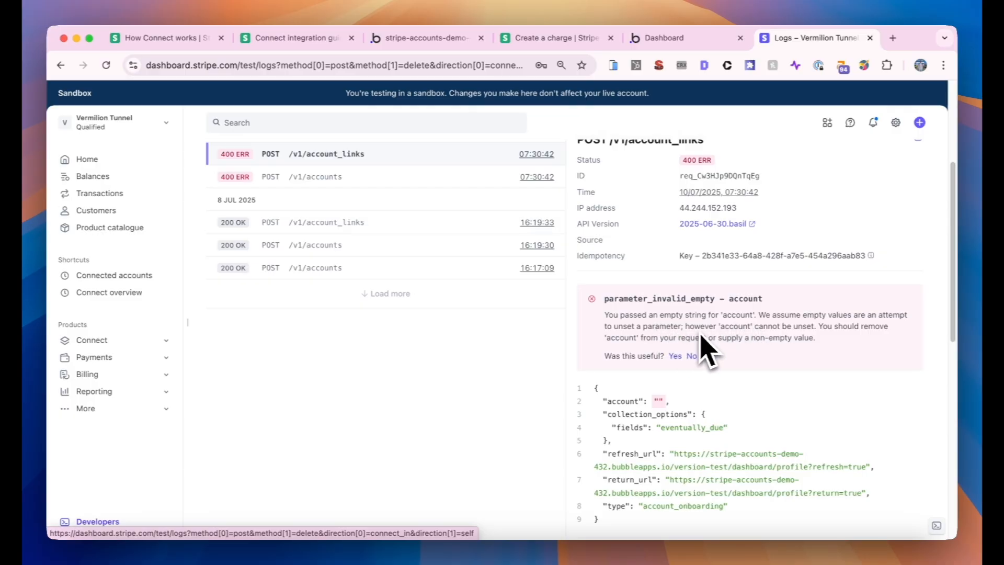
scroll(779, 353, "down", 2)
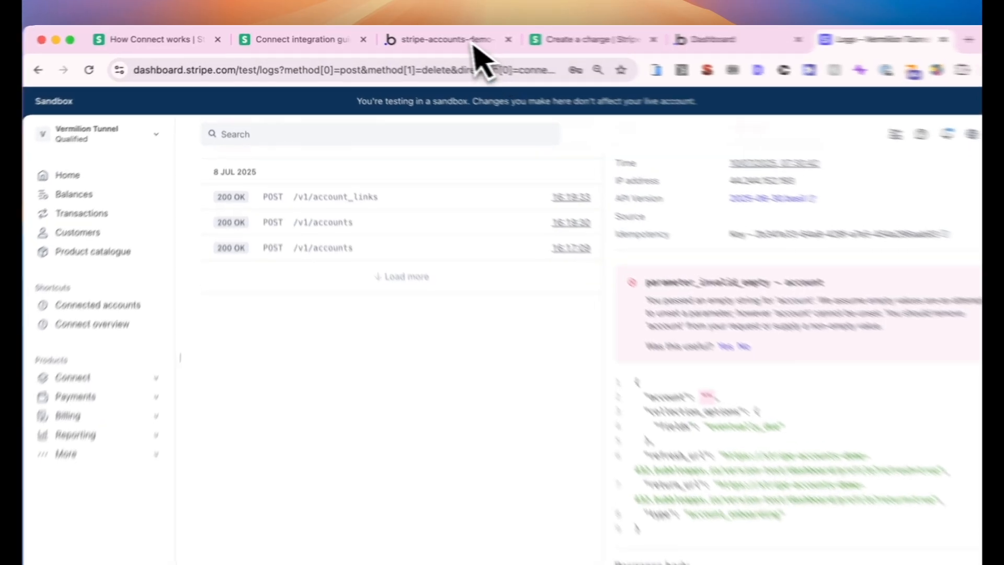
- Check the Account value of the Create Onboarding Link action in the Bubble workflow, and return to the Stripe logs
left_click(471, 39)
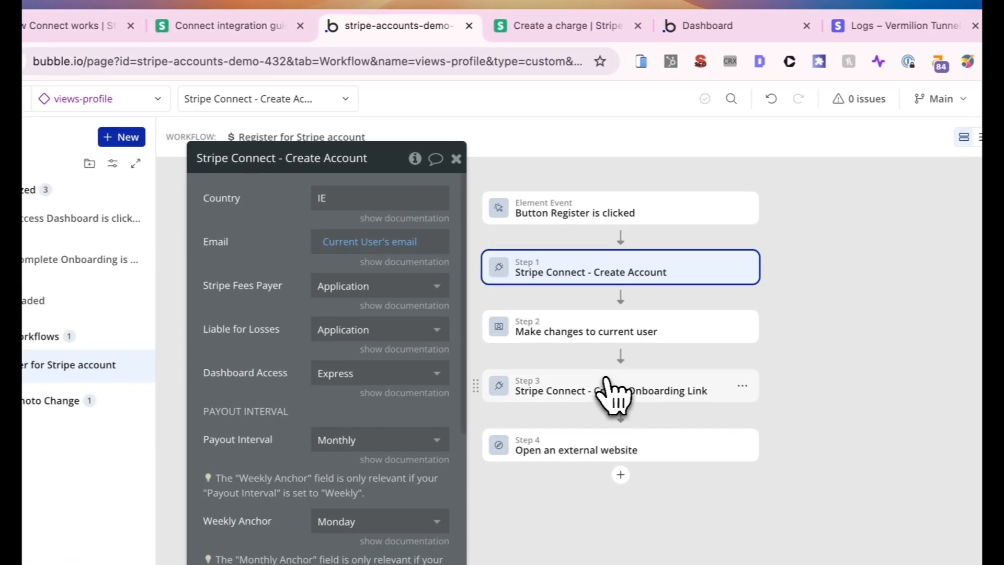
left_click(610, 393)
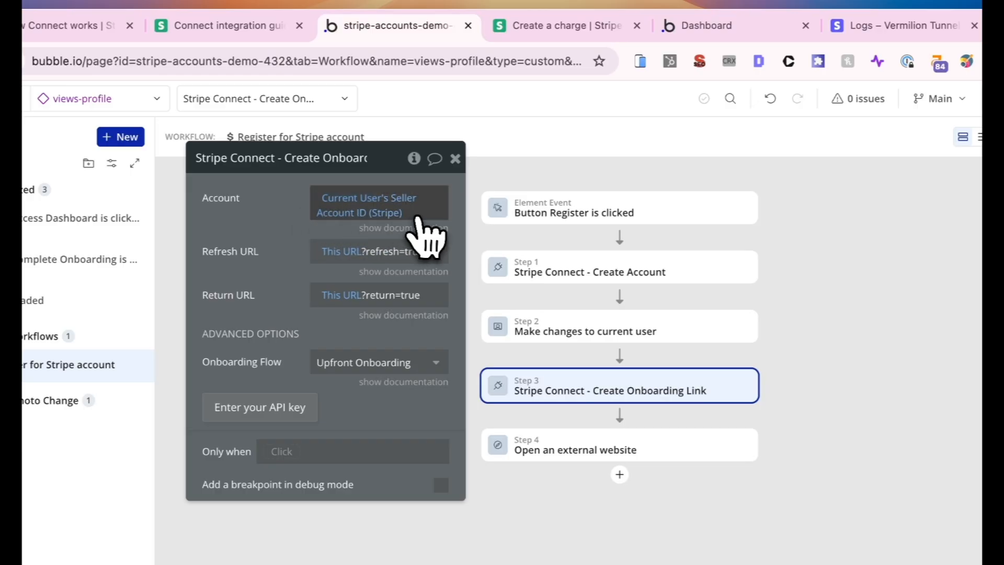
left_click(884, 26)
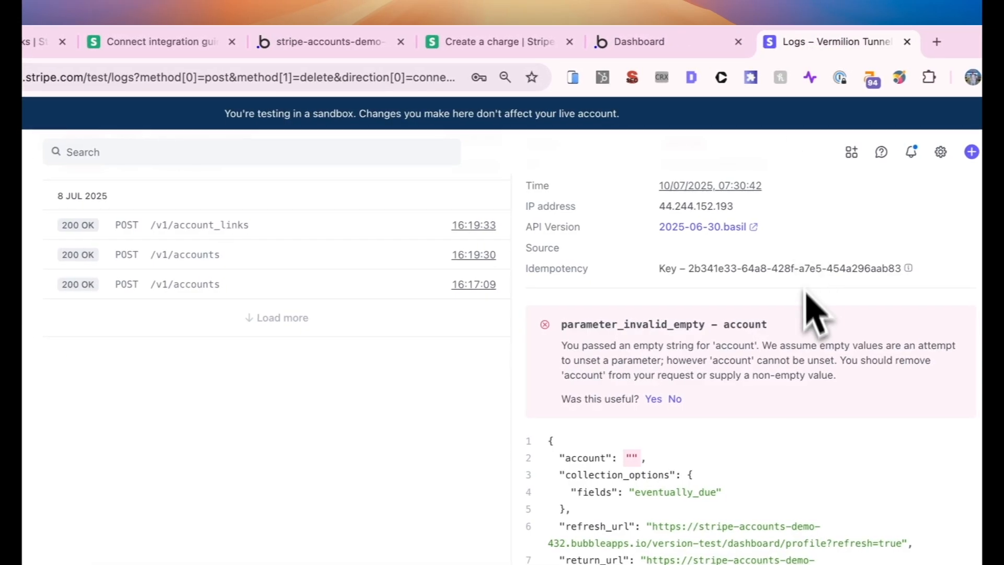
- Open the failed POST /v1/accounts request in the logs and read its error message and request body
scroll(445, 300, "up", 5)
left_click(210, 478)
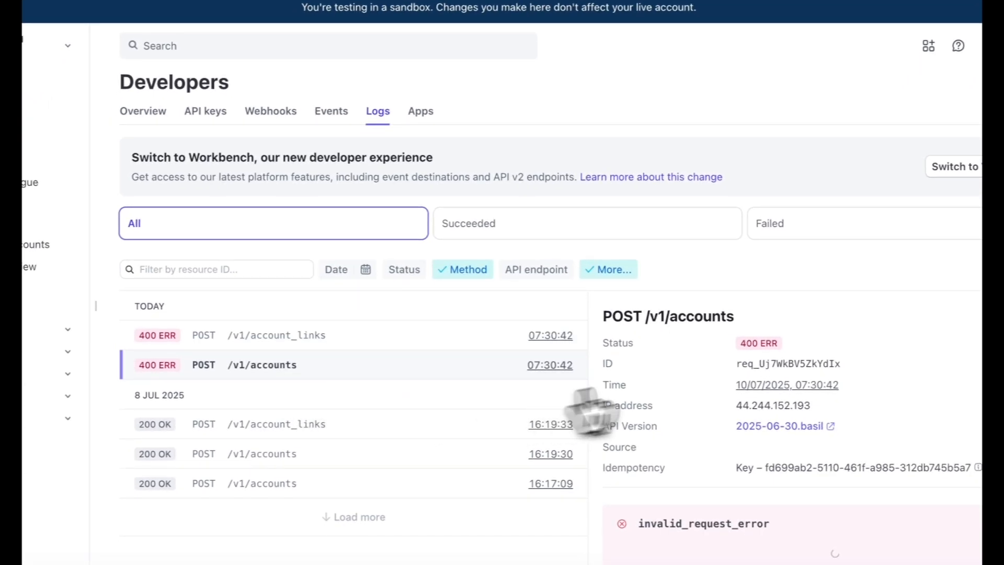
scroll(672, 400, "down", 5)
scroll(717, 258, "down", 1)
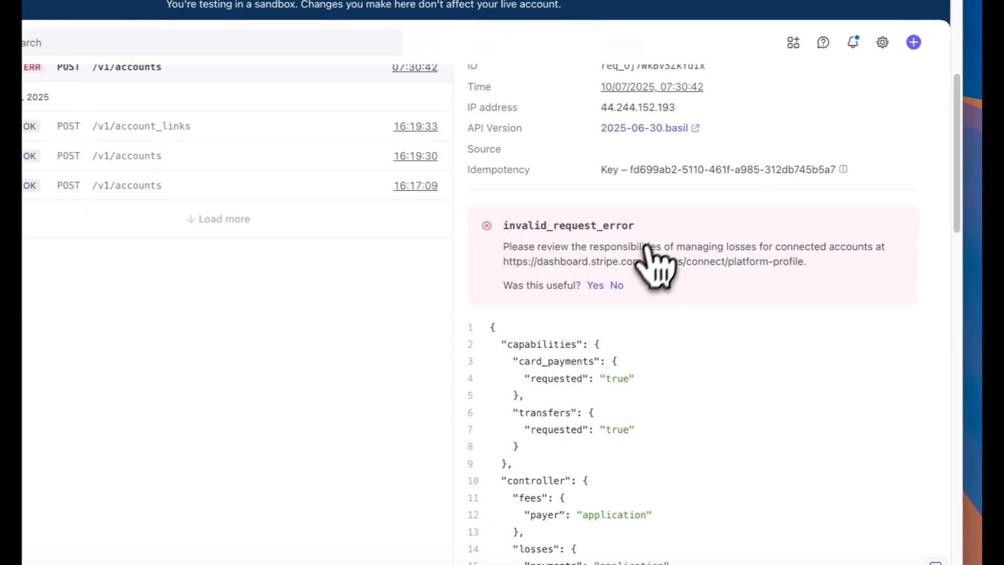
scroll(730, 241, "up", 2)
scroll(660, 233, "up", 2)
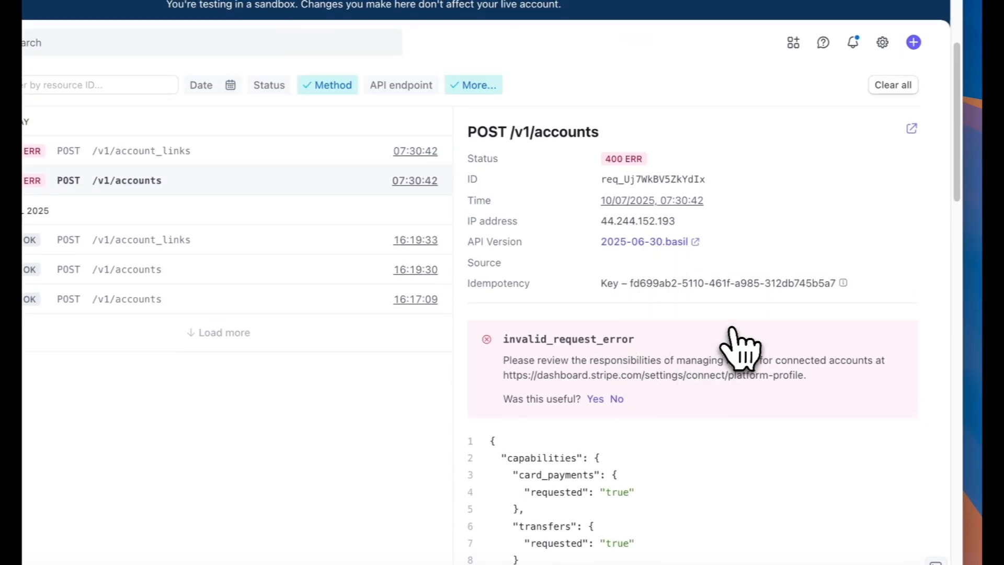
scroll(689, 353, "down", 1)
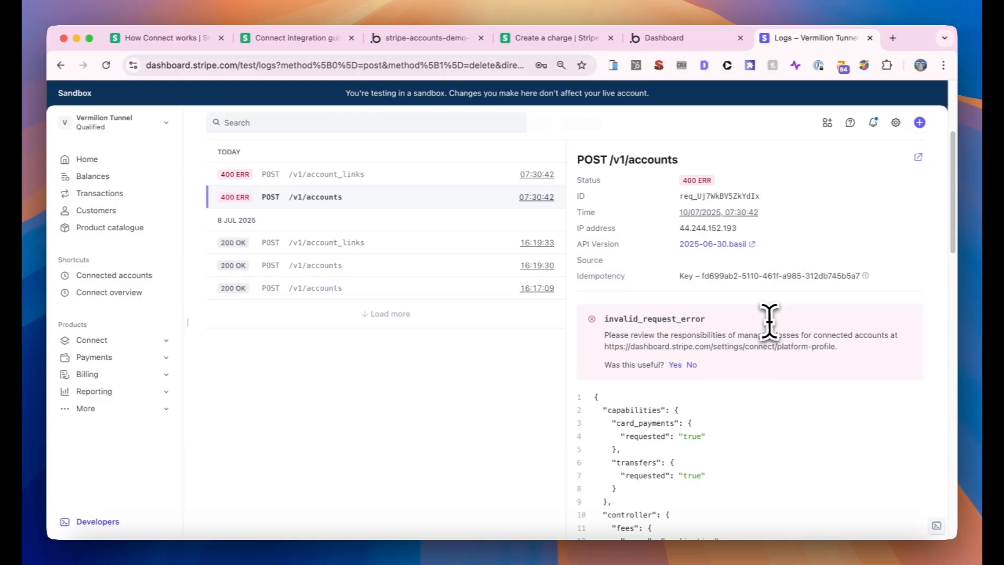
- Open the platform profile in Stripe's Connect settings and locate the negative balance liability acknowledgement under Waivers and agreements
left_click(897, 122)
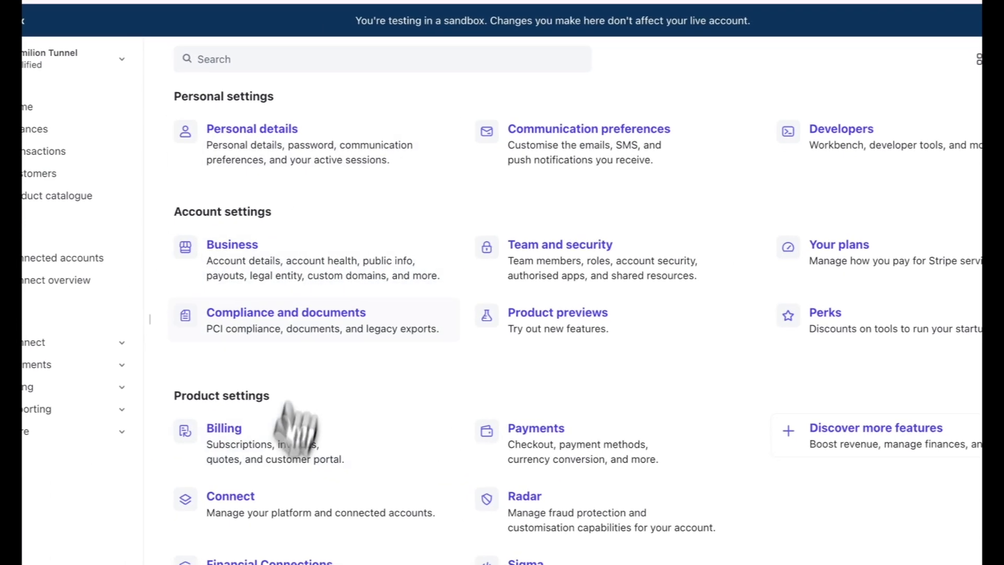
left_click(261, 505)
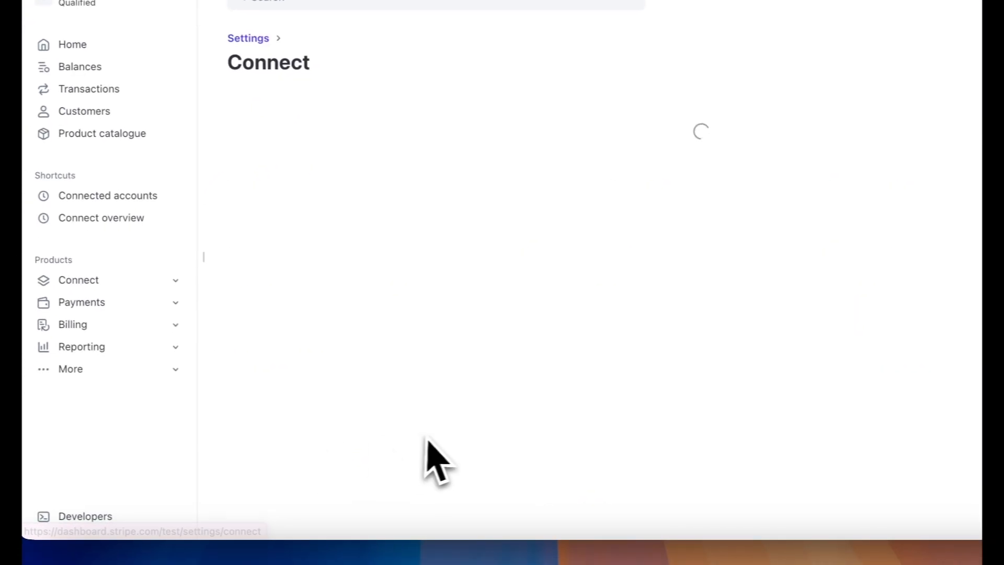
scroll(442, 455, "down", 7)
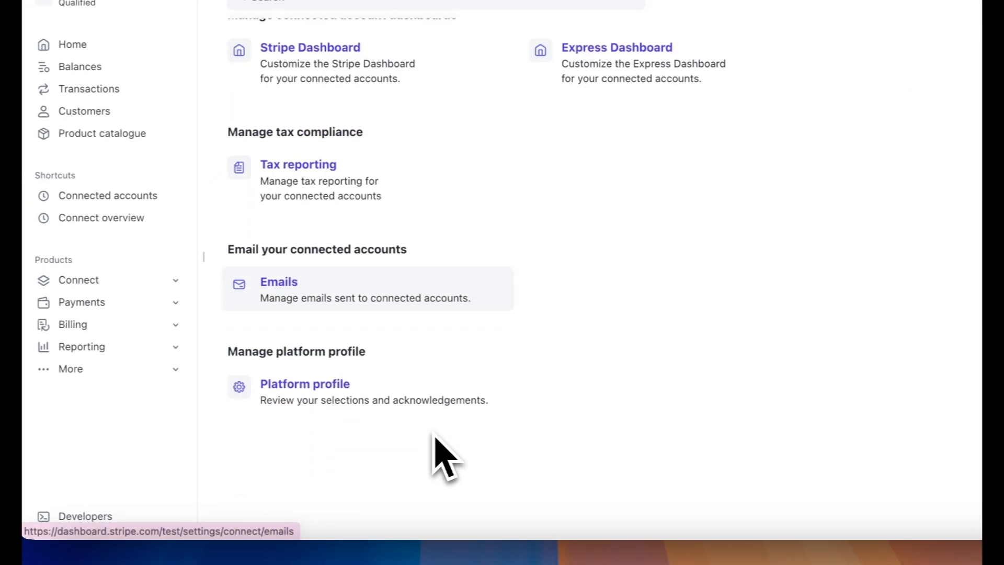
left_click(381, 391)
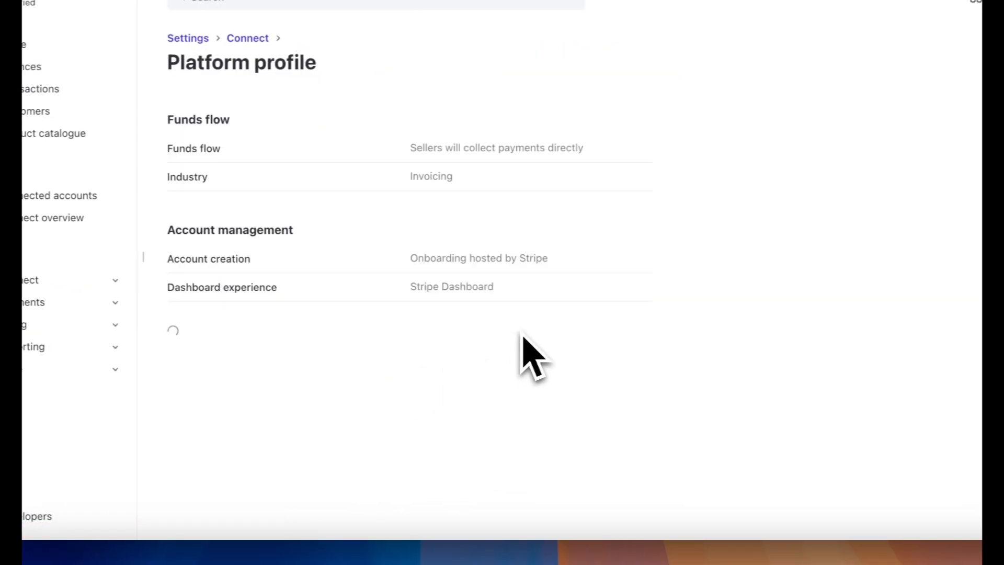
scroll(523, 356, "down", 1)
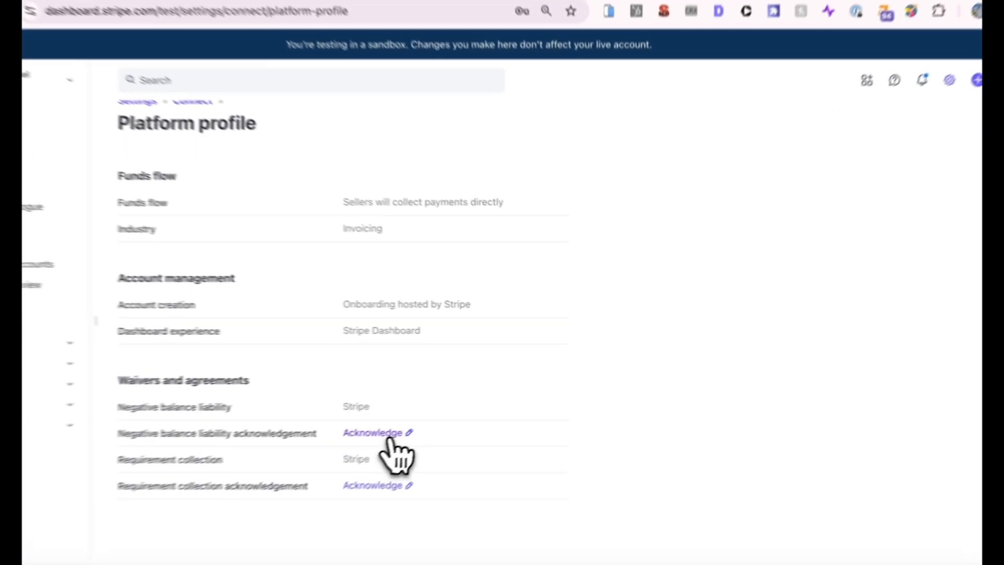
- Review and acknowledge the negative balance liability responsibilities in the platform profile's waivers and agreements
left_click(417, 415)
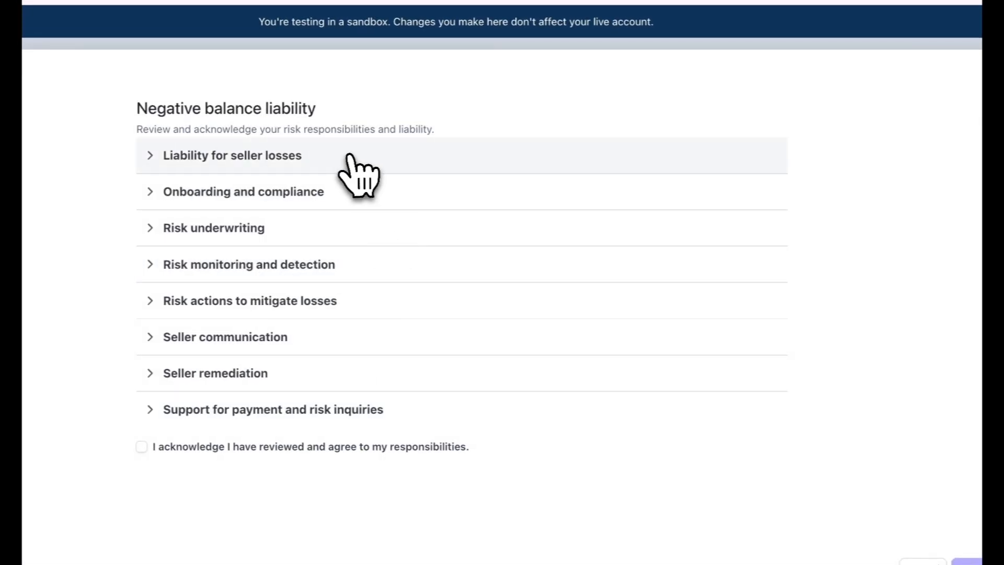
left_click(301, 449)
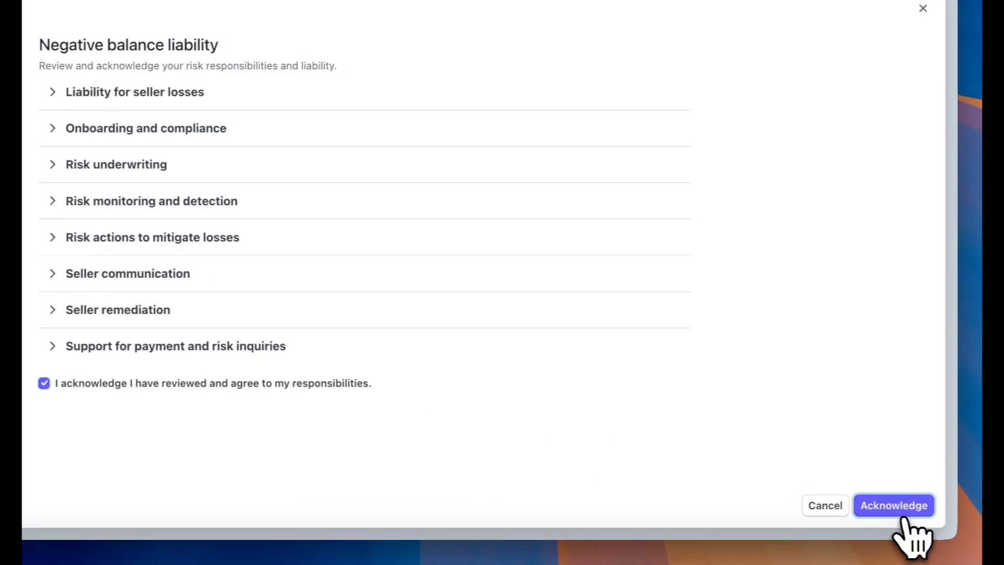
left_click(981, 506)
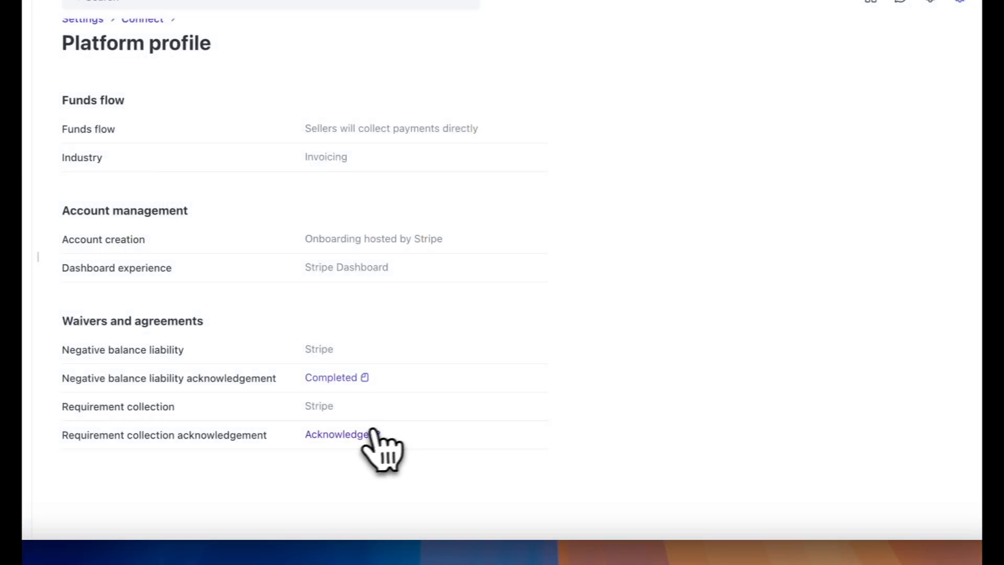
- Acknowledge the requirement collection responsibility for ongoing seller compliance in the platform profile
left_click(368, 433)
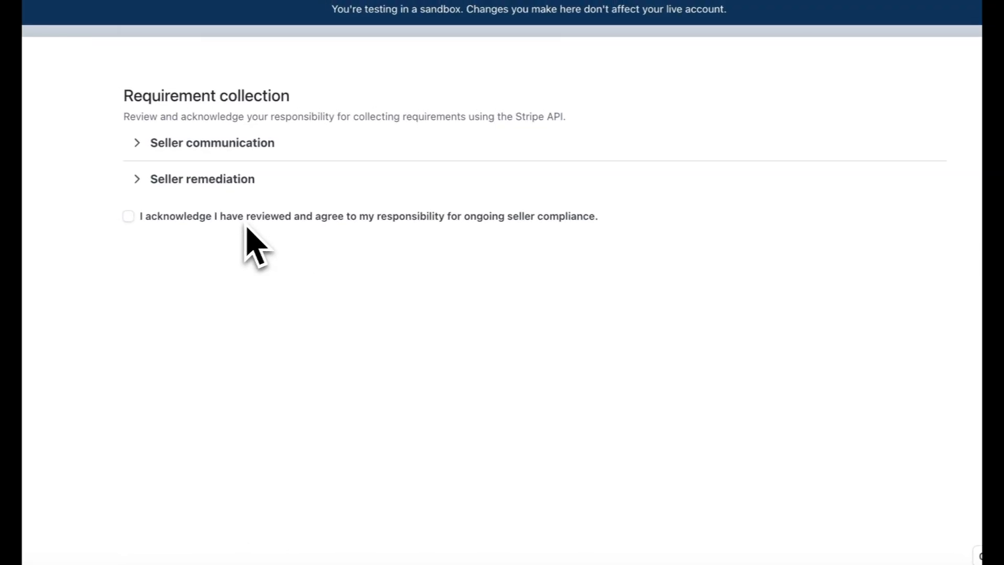
left_click(128, 167)
left_click(908, 509)
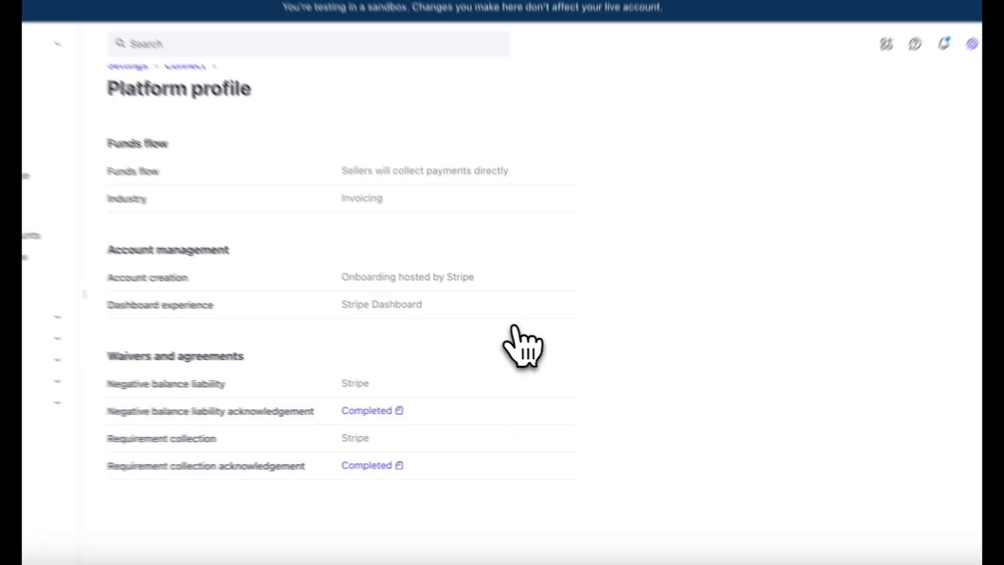
- Register for a Stripe account from the marketplace's profile page, then agree to and submit the hosted onboarding details
left_click(671, 44)
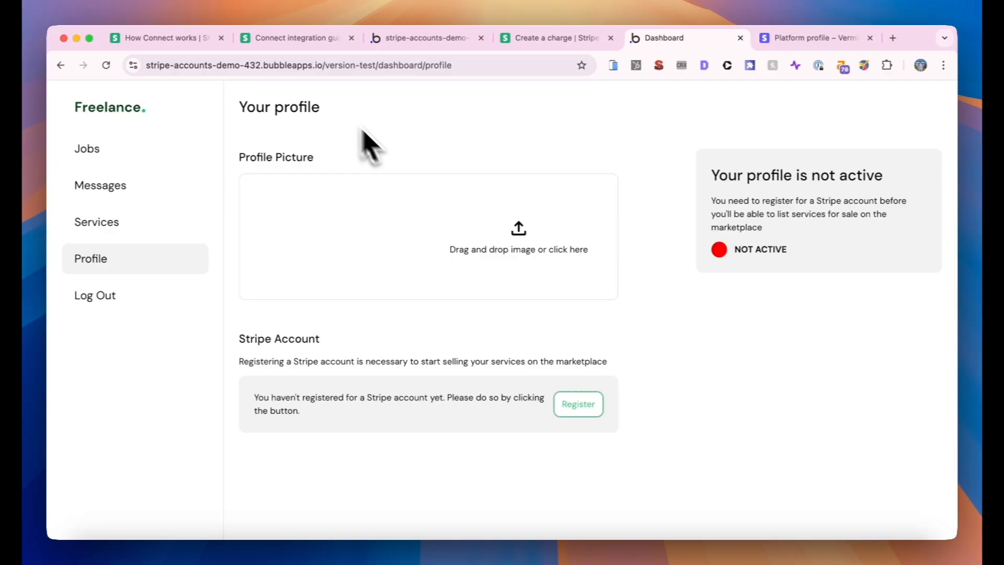
left_click(584, 409)
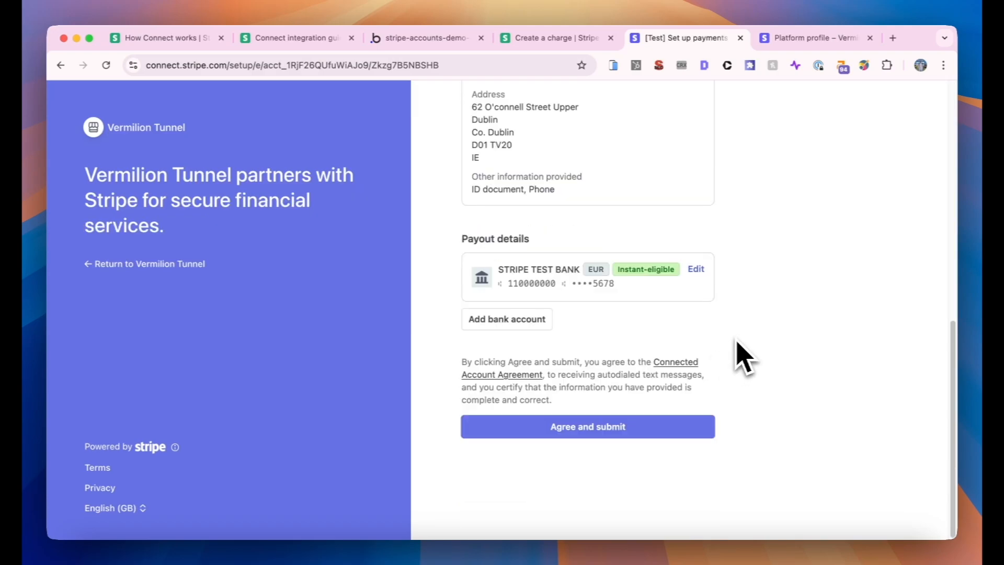
left_click(654, 427)
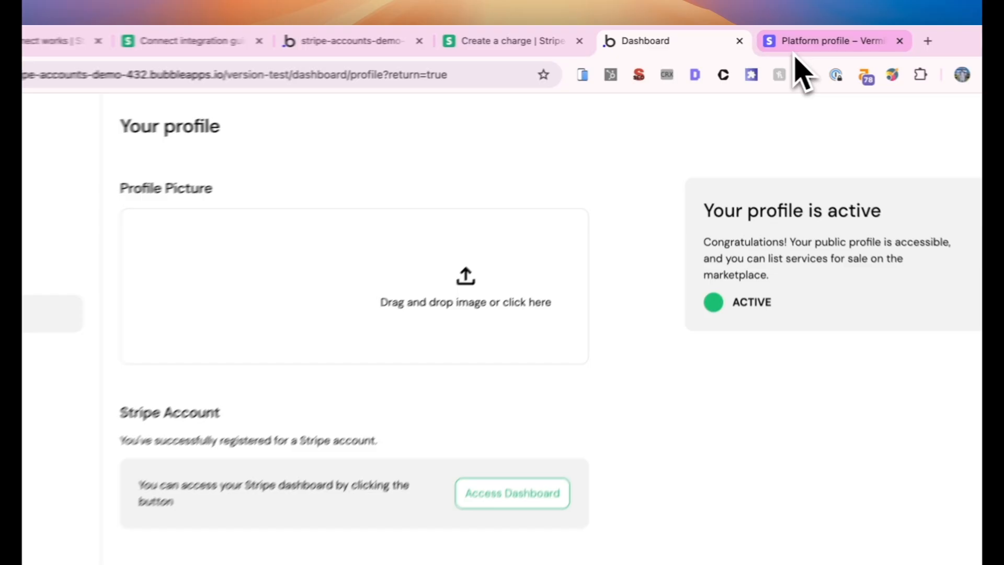
- Open the account connected on 10 Jul 2025 in Stripe's connected accounts and examine its status, balances and payout information
left_click(787, 38)
left_click(514, 361)
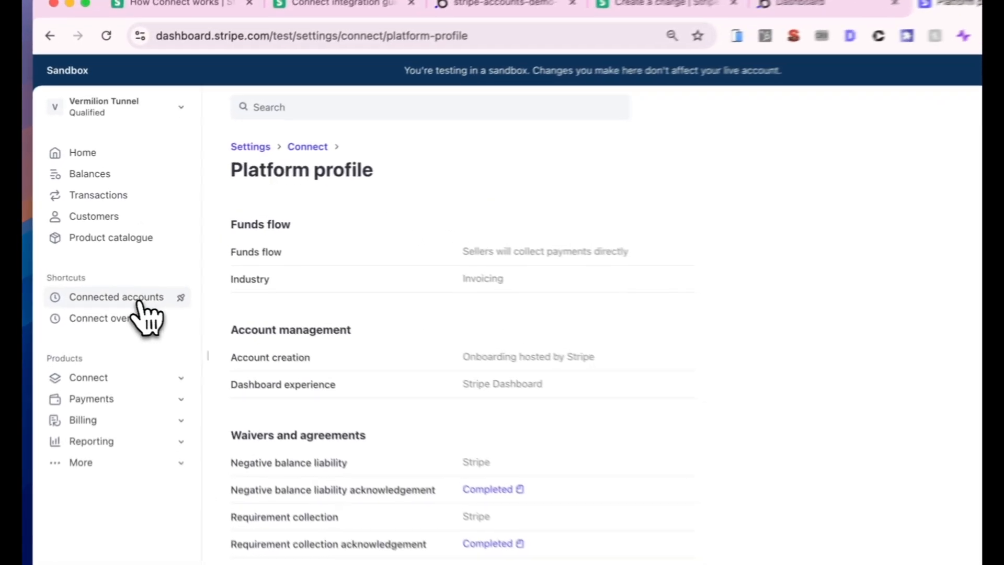
left_click(142, 309)
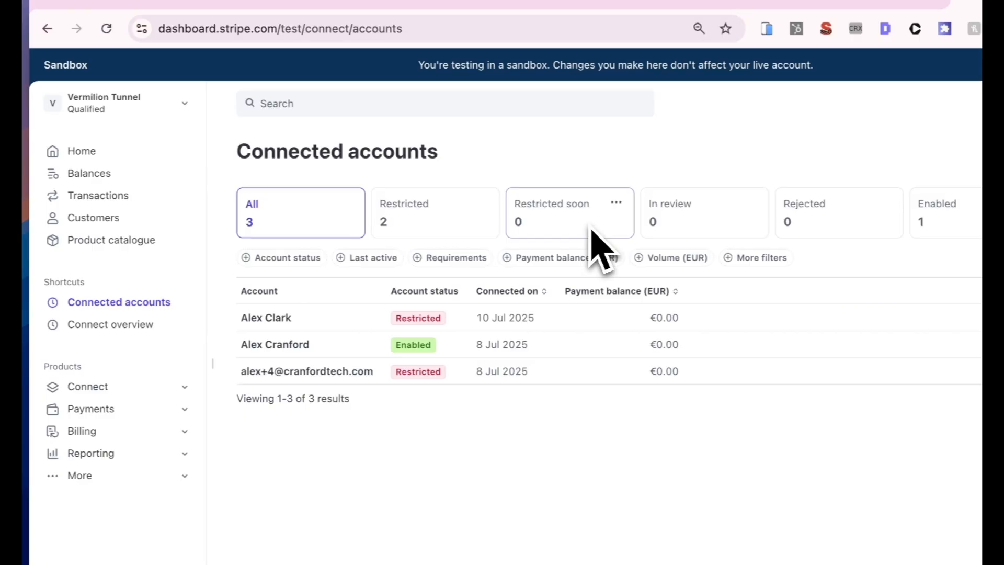
left_click(506, 321)
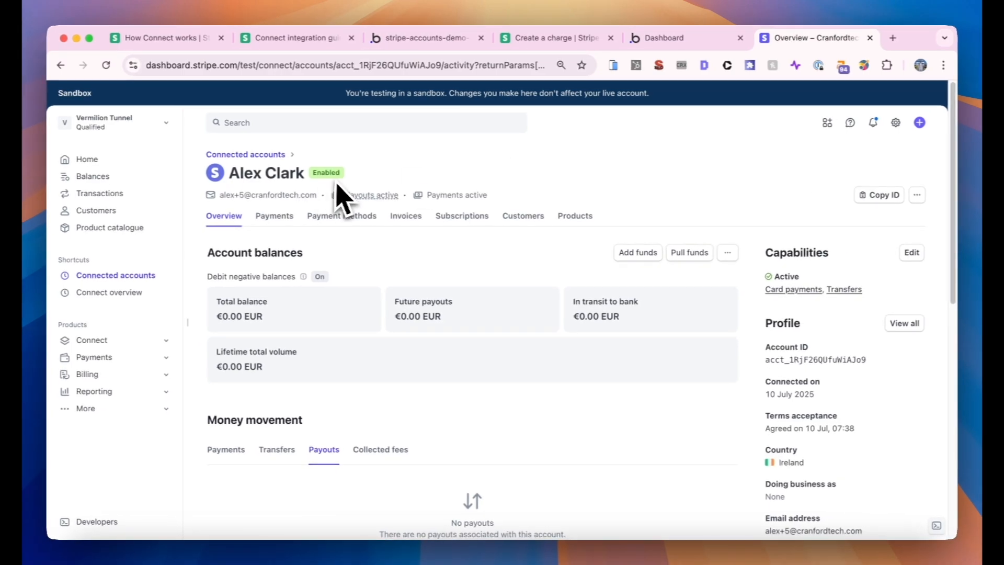
mouse_move(254, 211)
scroll(472, 321, "down", 4)
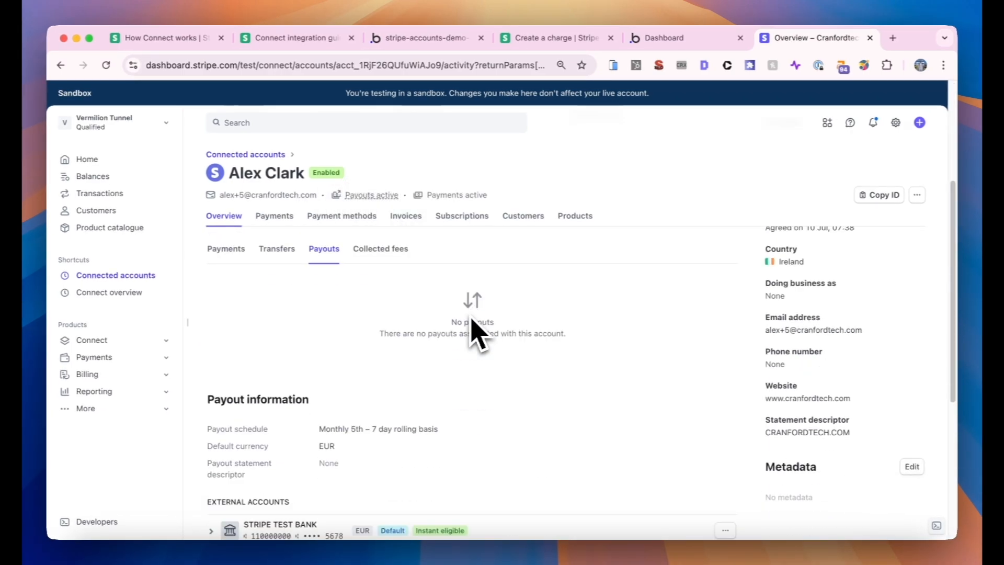
scroll(473, 332, "down", 2)
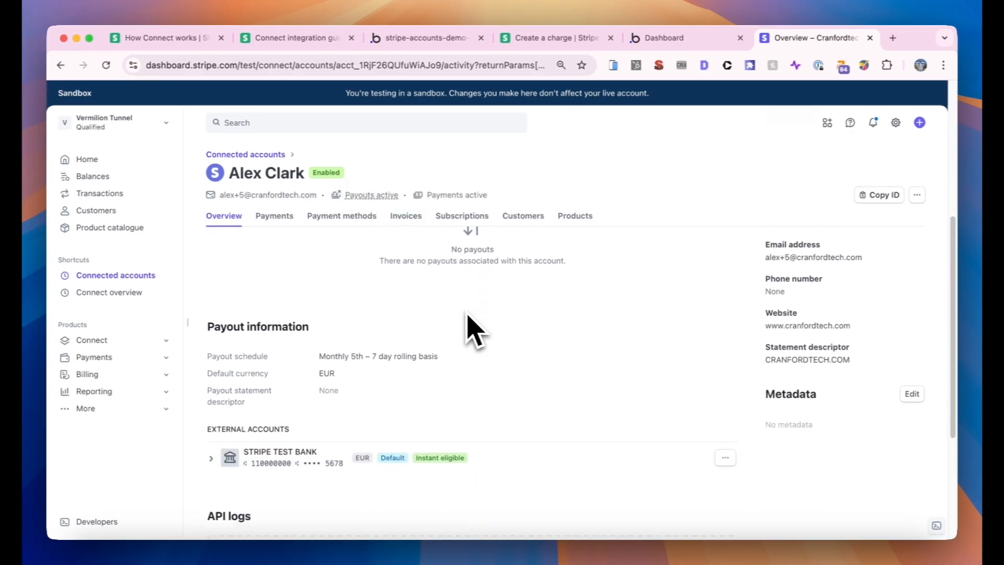
scroll(474, 330, "up", 5)
scroll(473, 330, "down", 8)
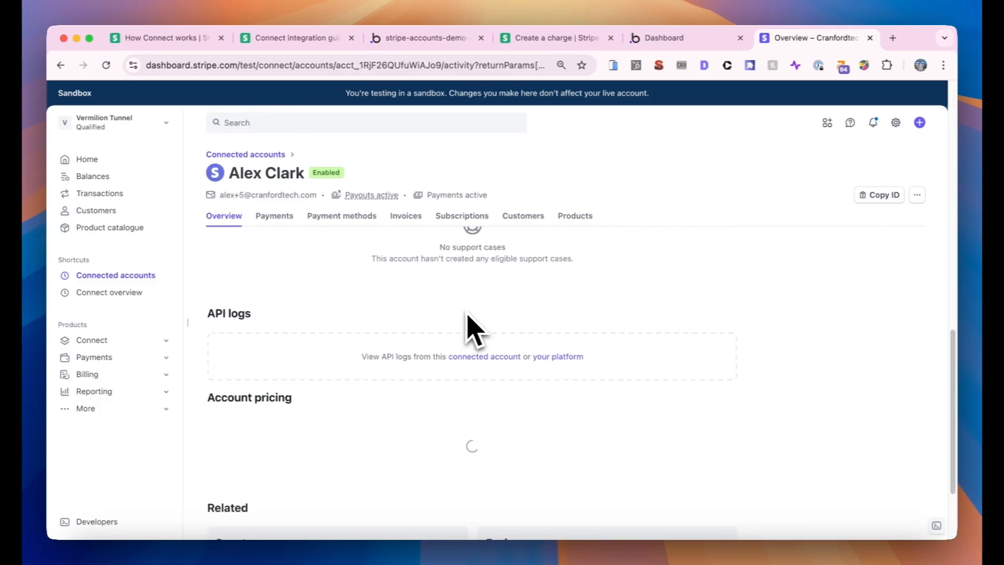
scroll(473, 331, "up", 10)
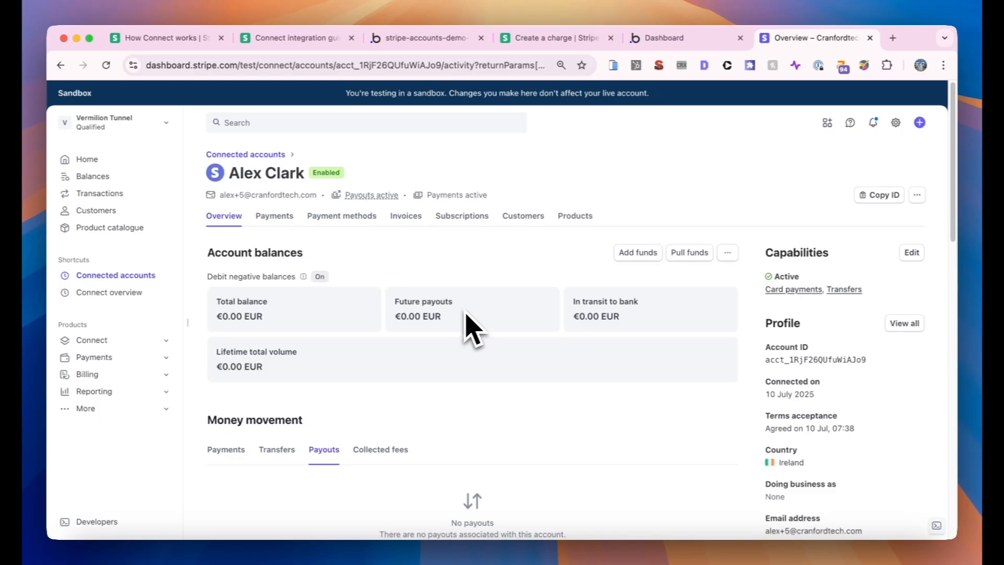
- Open the Access Dashboard button's workflow in the Bubble editor and delete its existing Open an external website action
left_click(415, 38)
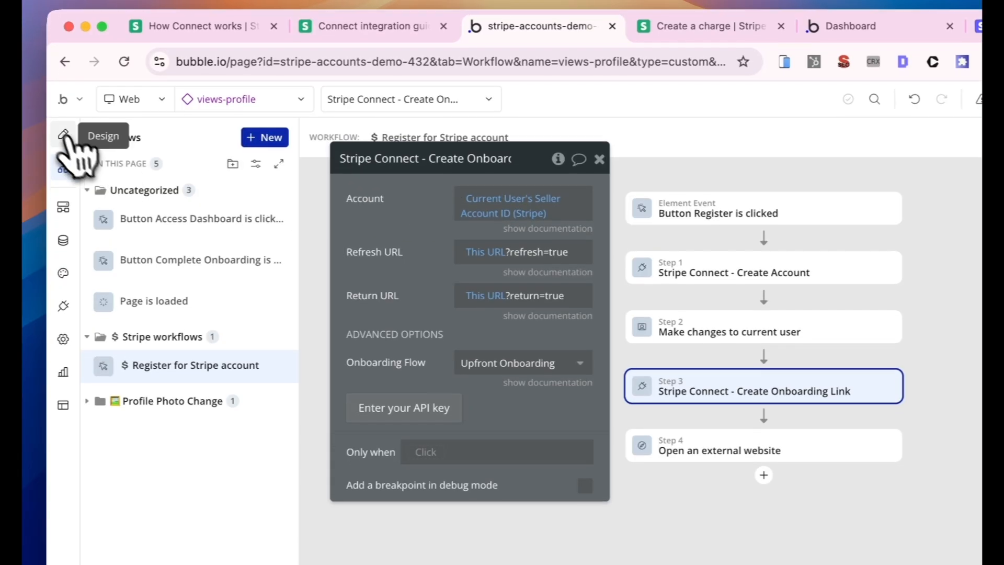
left_click(63, 150)
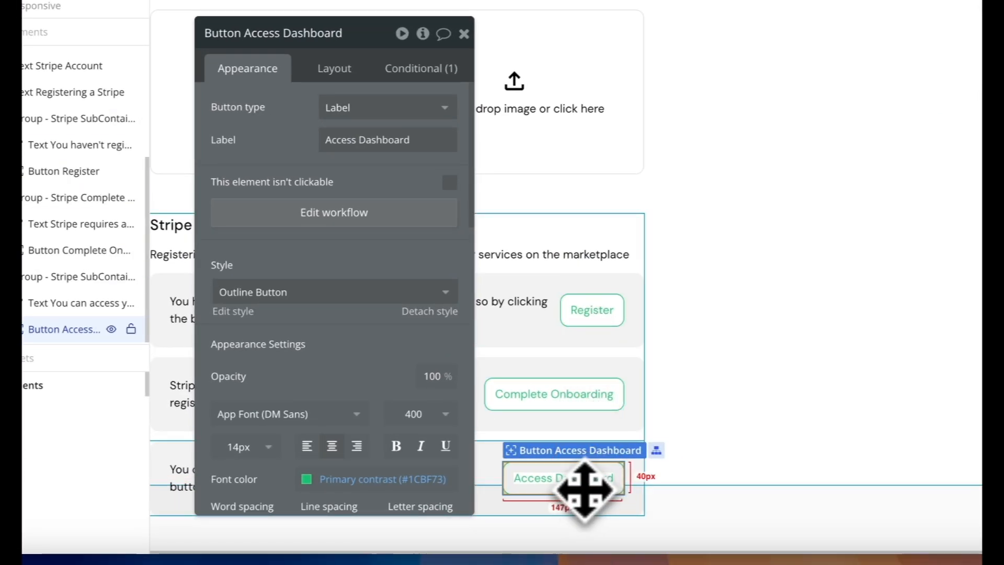
left_click(386, 217)
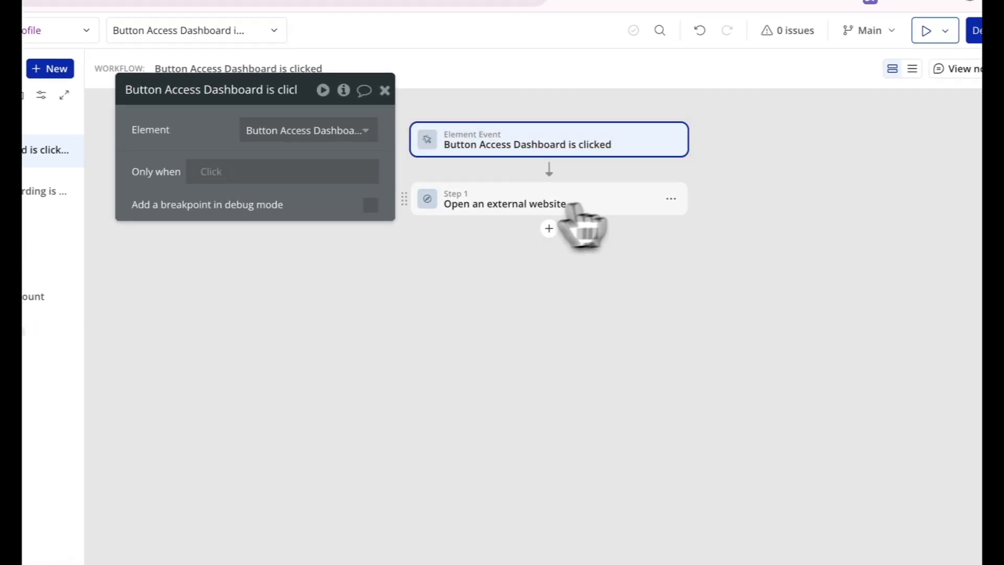
left_click(671, 199)
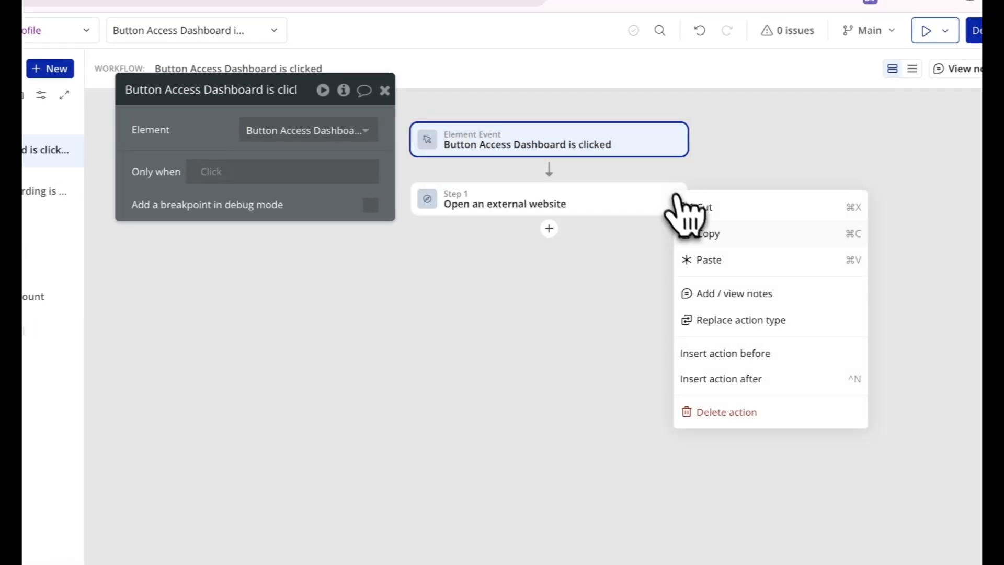
left_click(750, 412)
- Add a Stripe Connect - Create Express Dashboard Link action with Current User's Seller Account ID (Stripe) as its Stripe Account ID
left_click(549, 170)
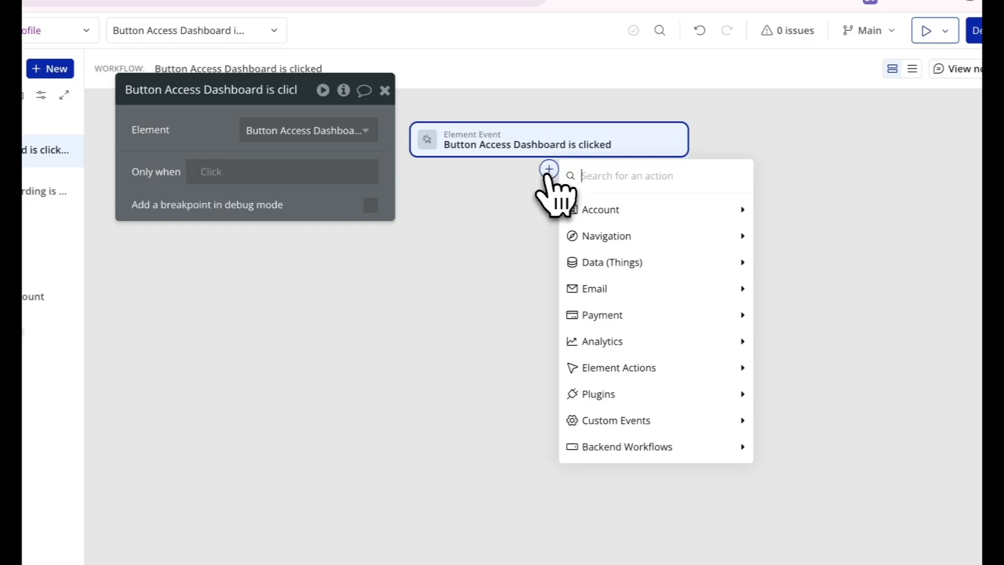
type("stripe conn")
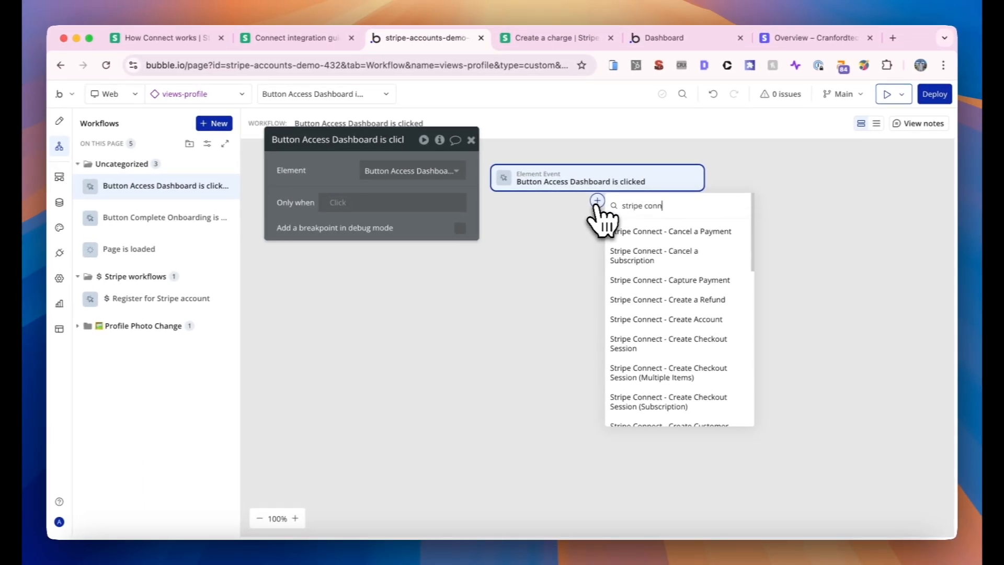
type("ect - create ex")
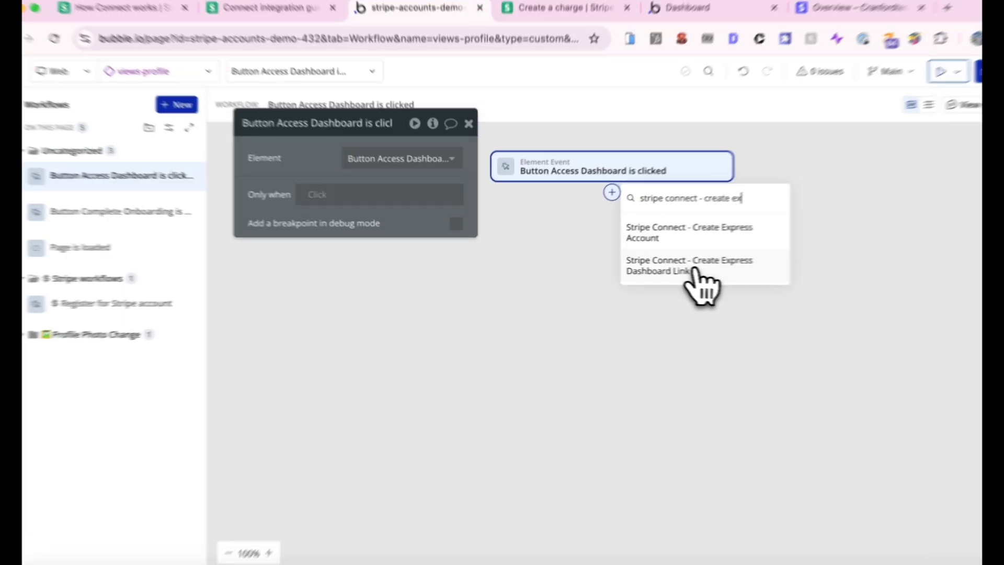
left_click(680, 267)
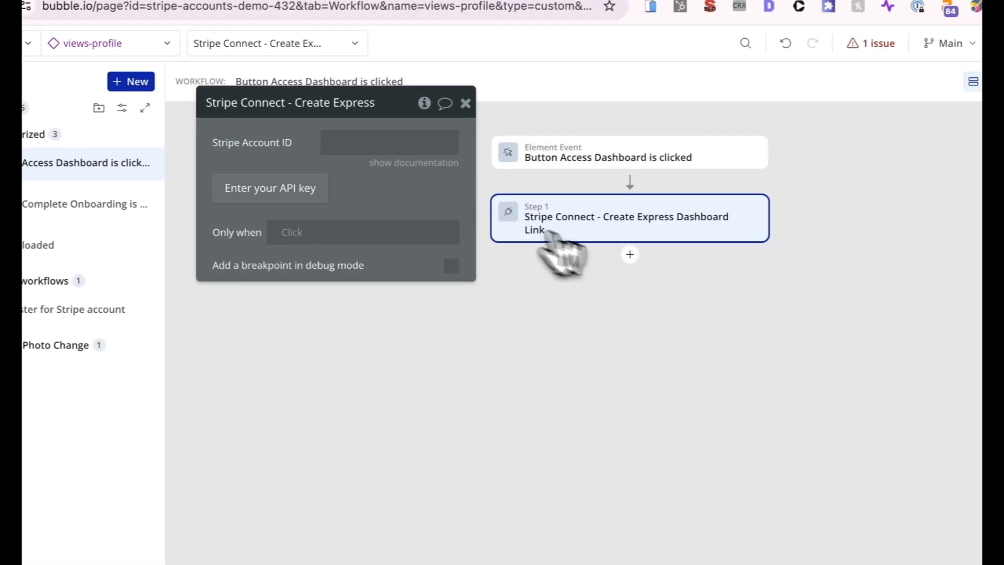
left_click(397, 142)
left_click(497, 144)
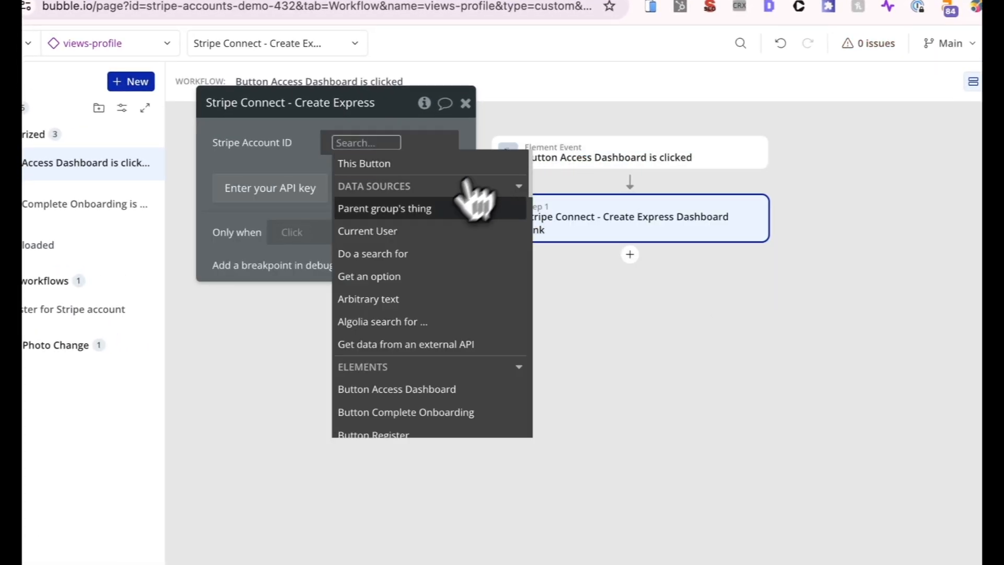
left_click(434, 237)
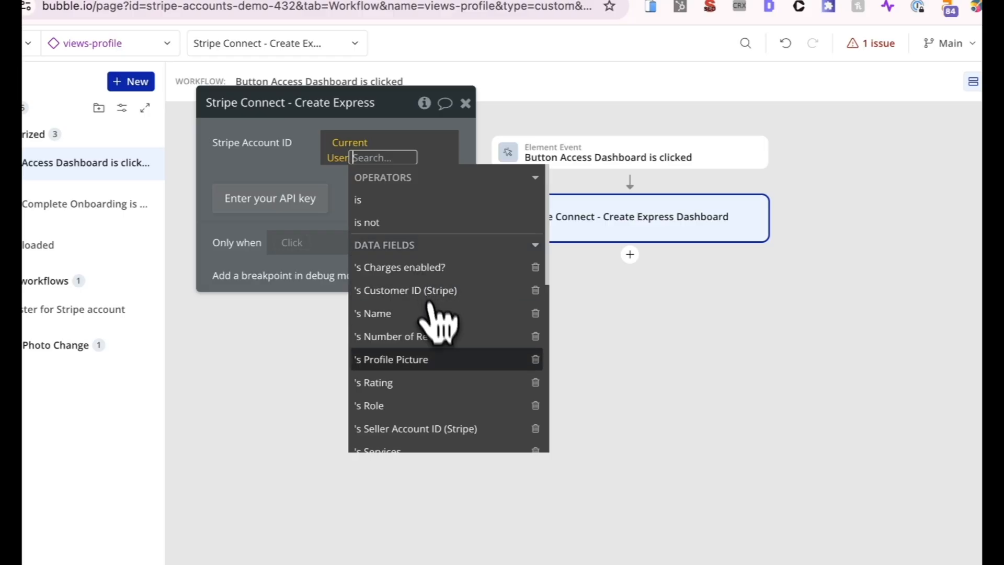
left_click(451, 422)
left_click(292, 213)
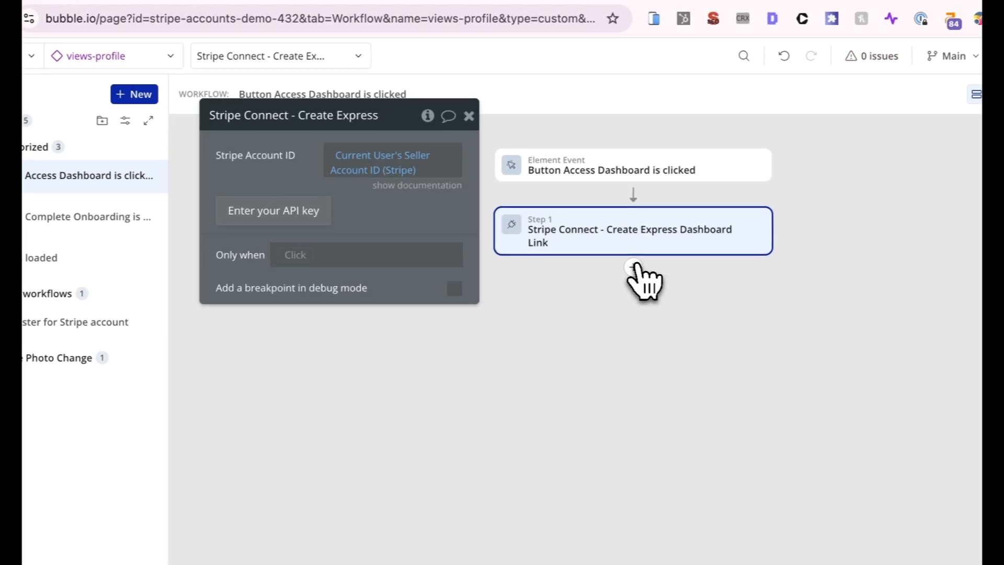
- Add an Open an external website action whose destination is the URL from the result of step 1
left_click(630, 255)
mouse_move(676, 314)
type("op")
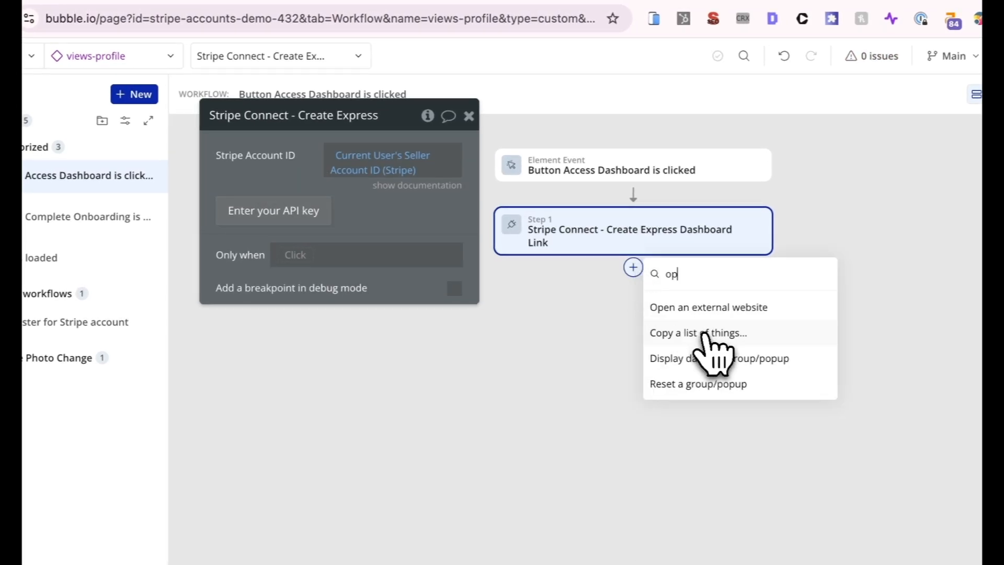
left_click(712, 306)
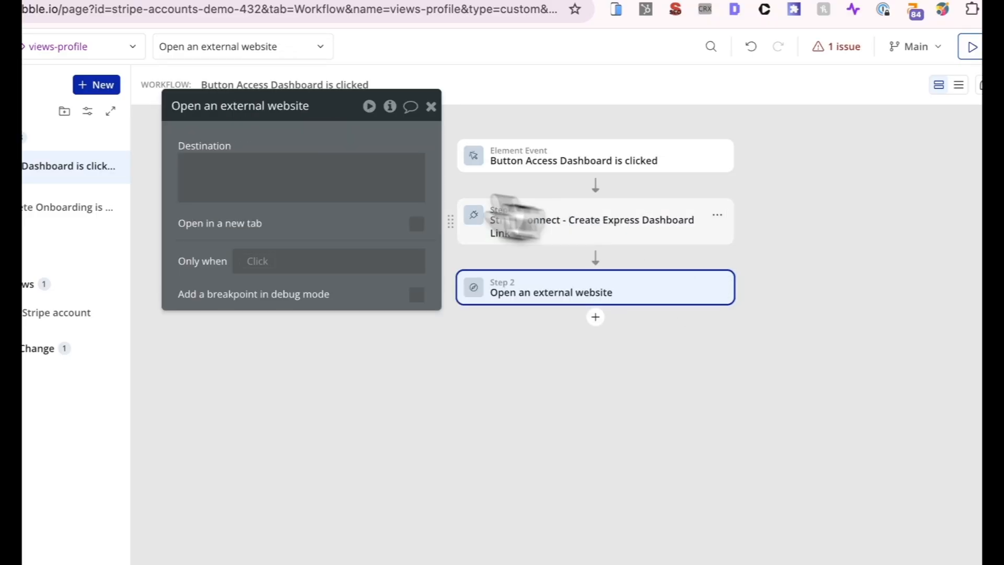
left_click(380, 175)
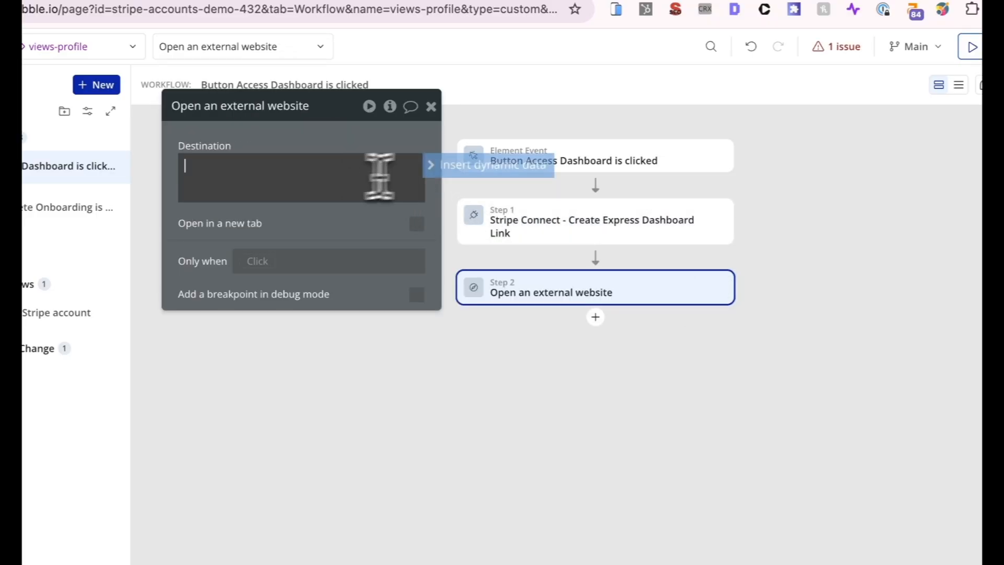
left_click(499, 166)
left_click(356, 233)
left_click(358, 286)
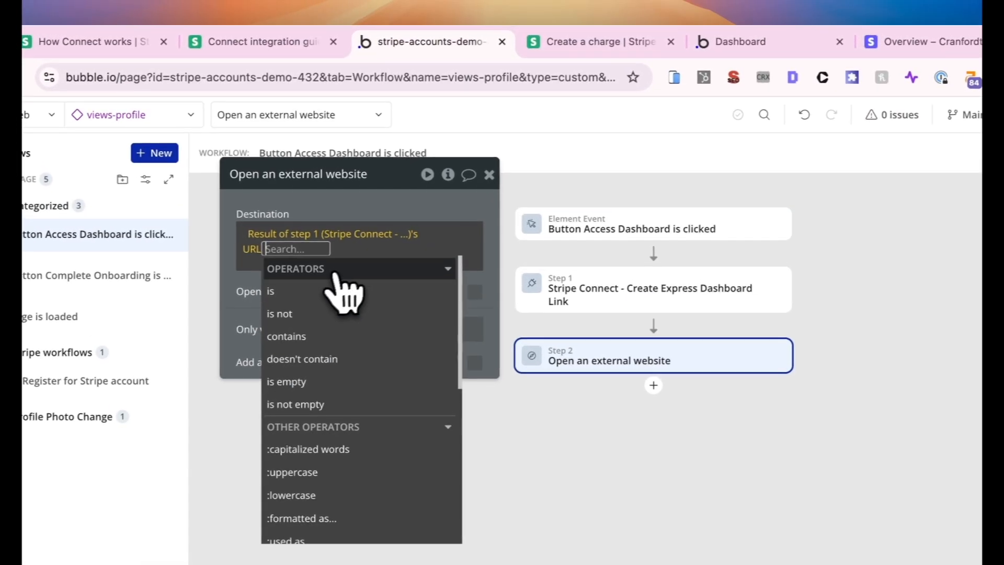
left_click(233, 264)
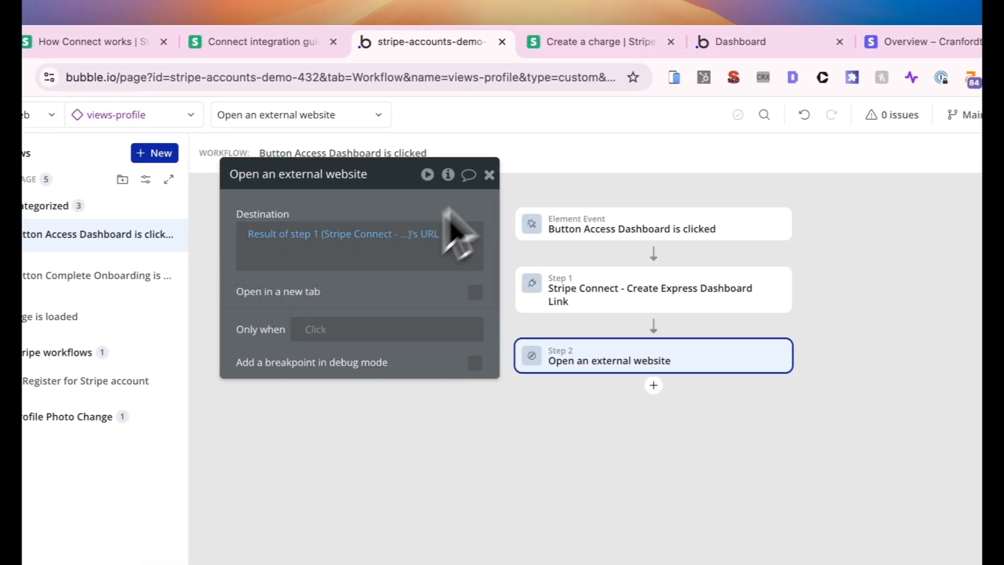
- Test dashboard access from the marketplace's profile page and verify the Stripe Express login with the test verification code
left_click(743, 42)
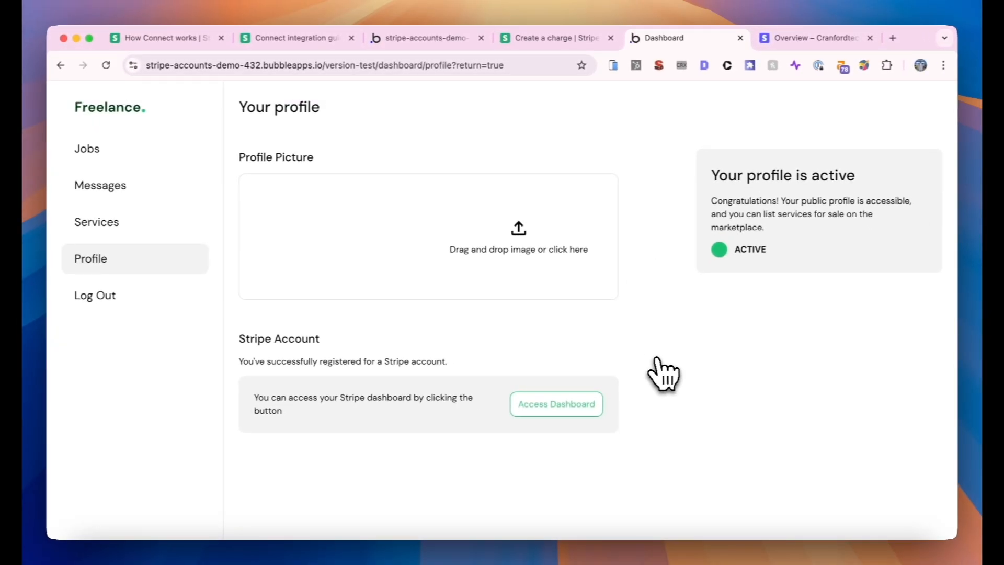
left_click(596, 404)
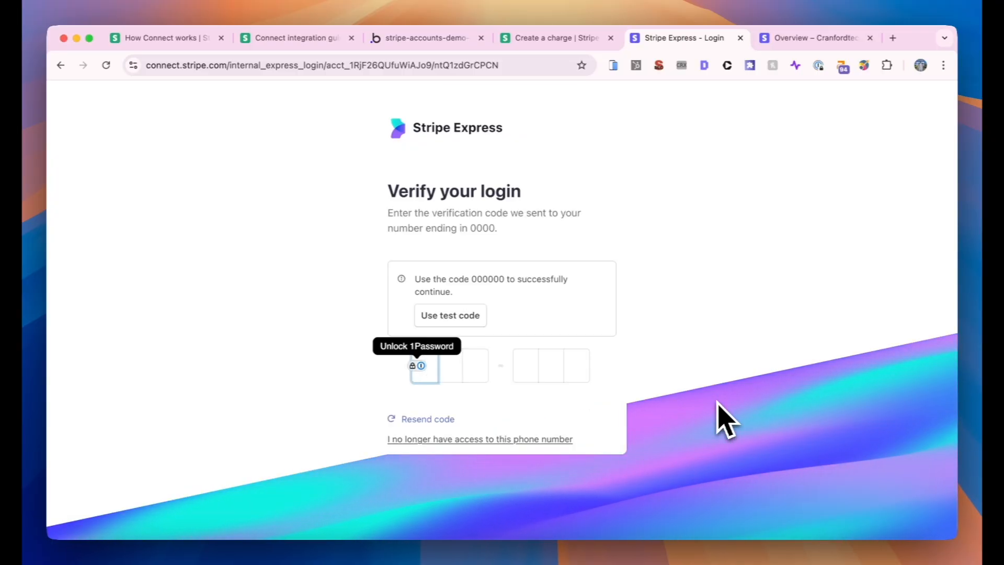
left_click(468, 314)
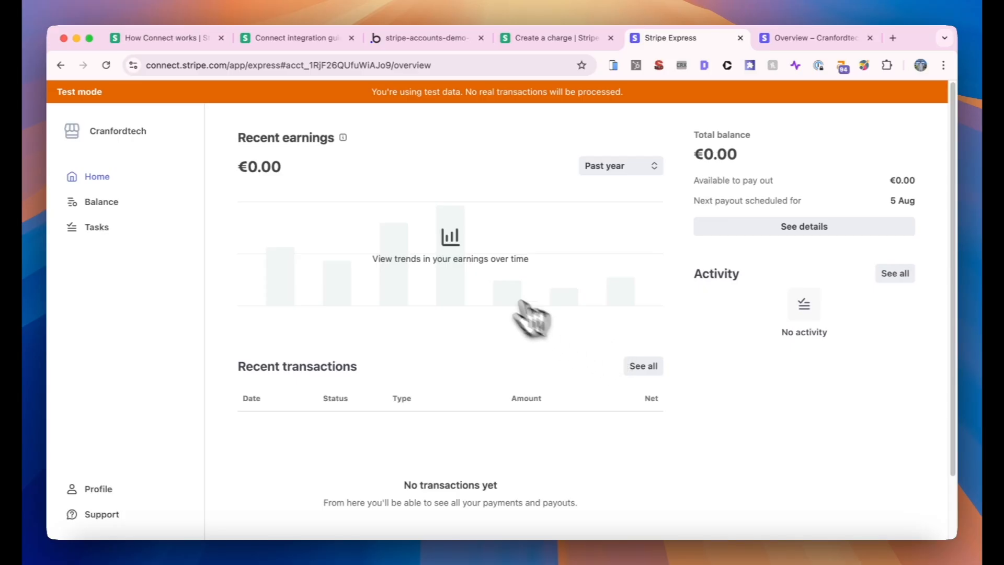
- Review the earnings, balance and transactions on the Stripe Express home page, and return to the Connect integration guide
scroll(491, 296, "down", 2)
scroll(465, 281, "up", 2)
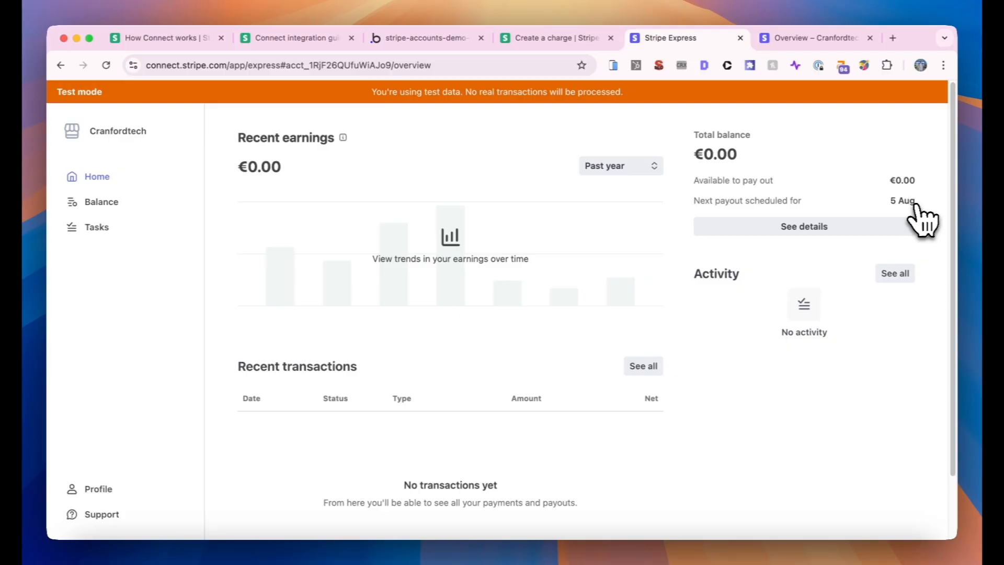
scroll(568, 259, "down", 3)
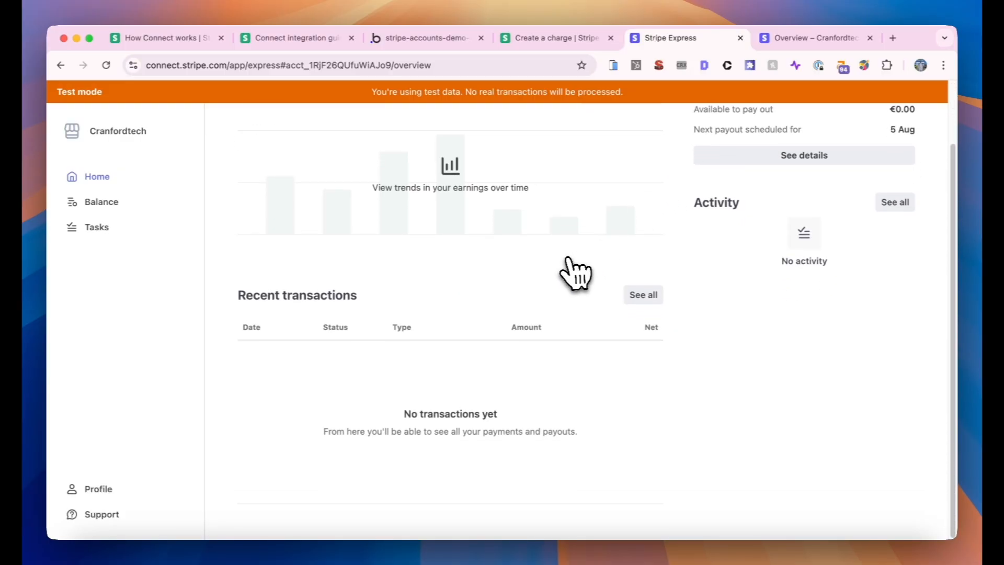
scroll(576, 274, "up", 3)
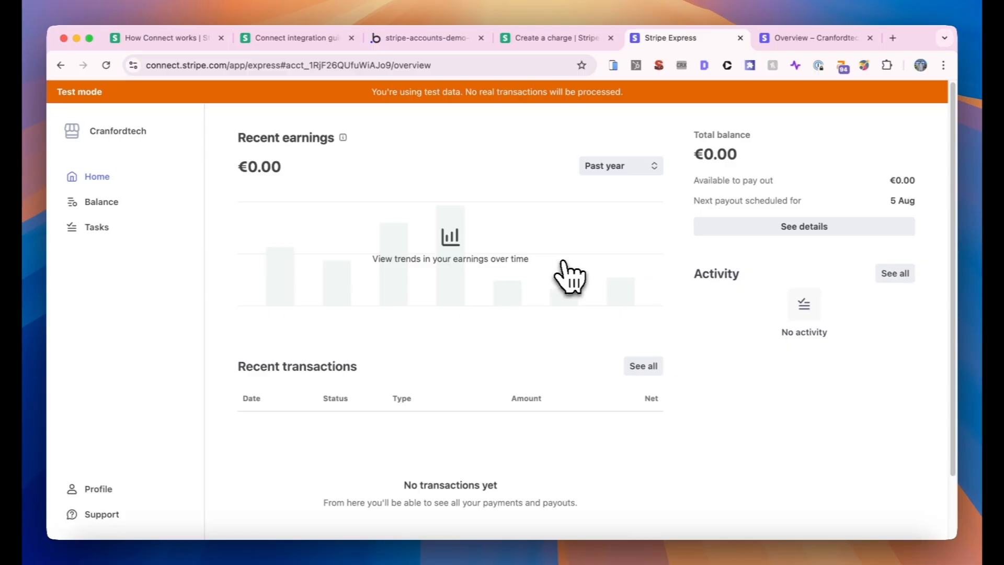
left_click(303, 39)
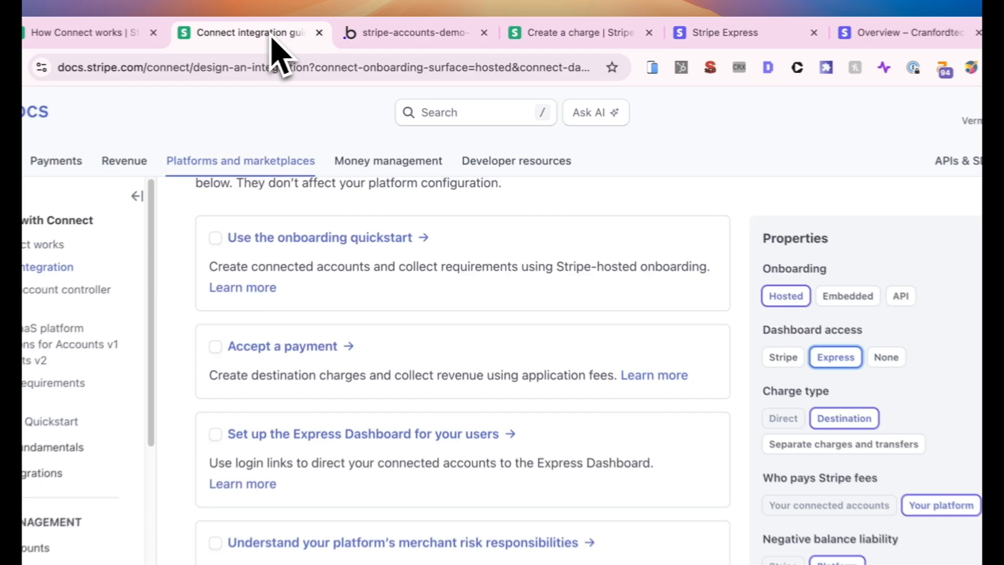